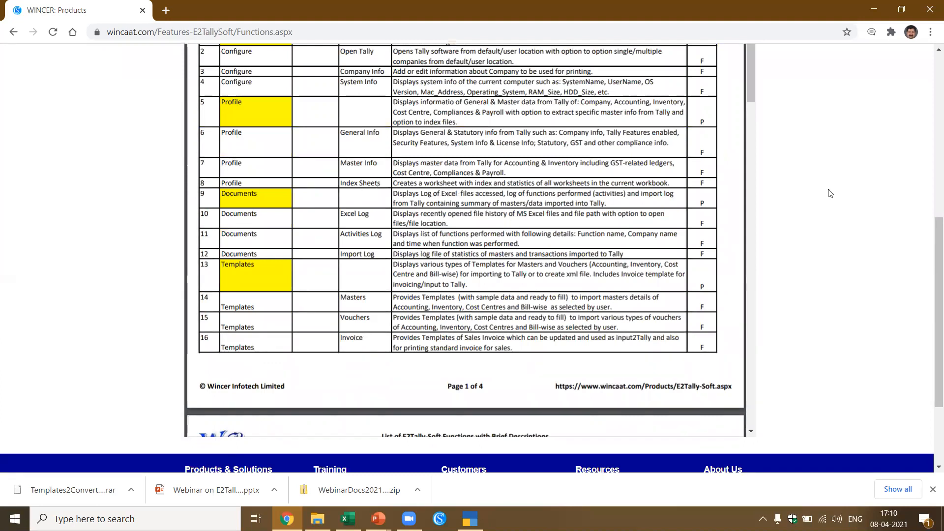
Review the E2Tally-Soft functions list, covering the Configure, Profile, Documents, Templates, Validate, Import2Tally and Export2Import panels
scroll(802, 270, "up", 2)
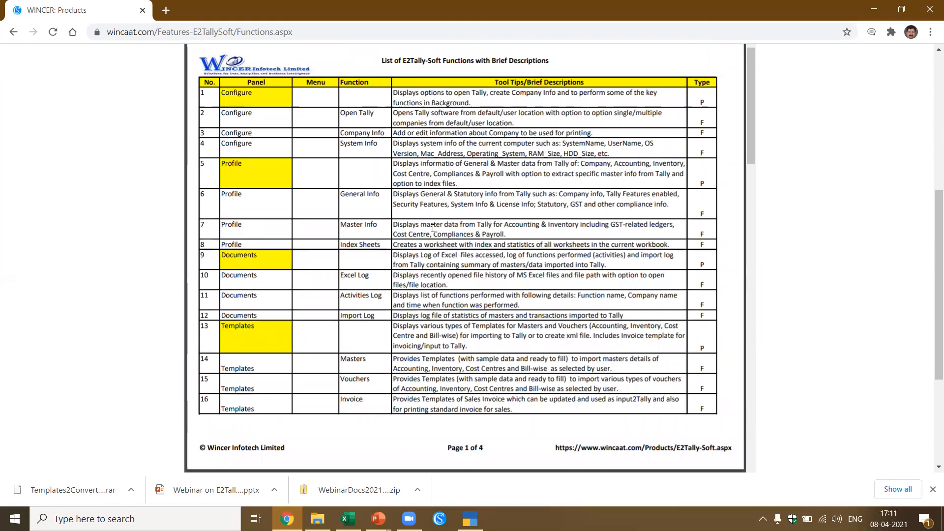
scroll(432, 229, "down", 10)
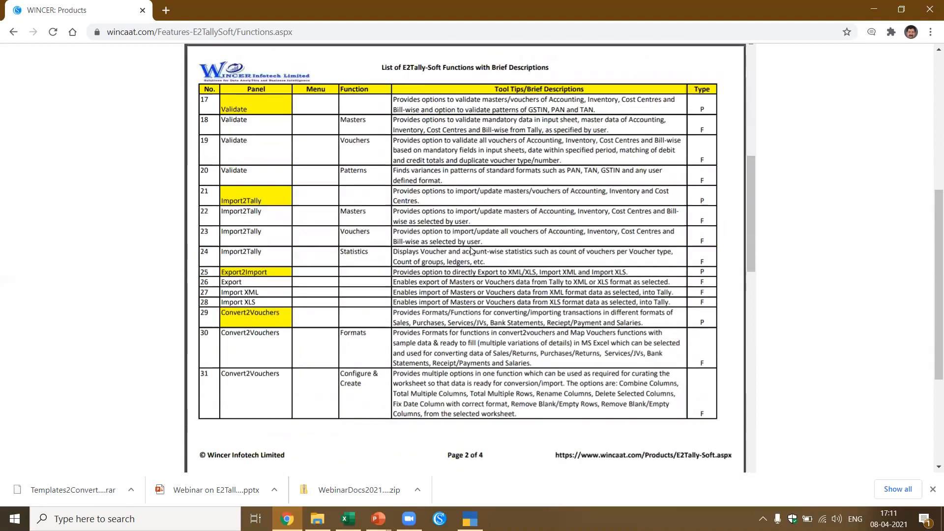
scroll(471, 251, "down", 2)
scroll(471, 251, "up", 12)
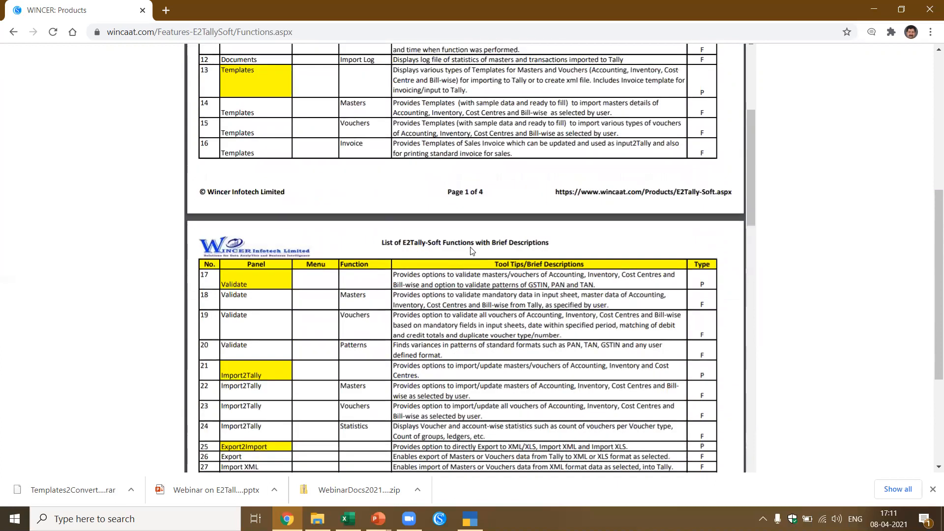
scroll(197, 162, "up", 5)
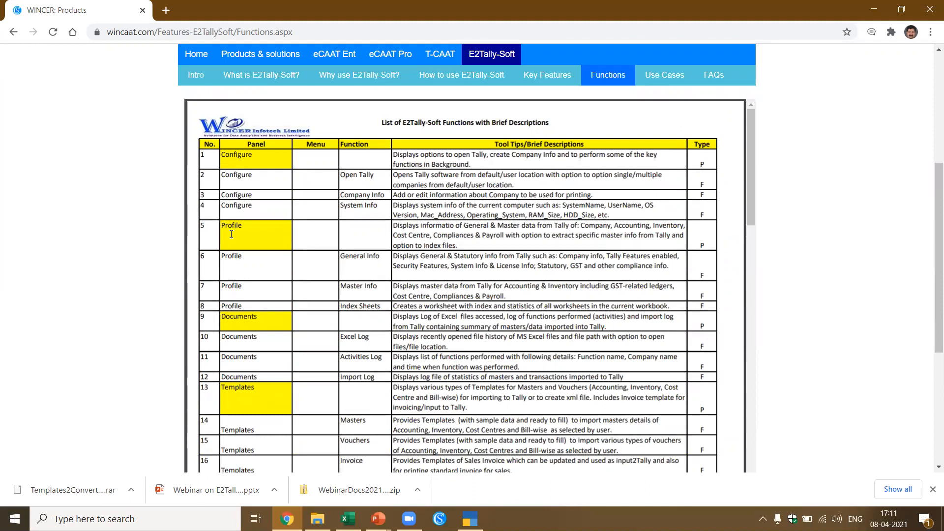
scroll(337, 218, "down", 2)
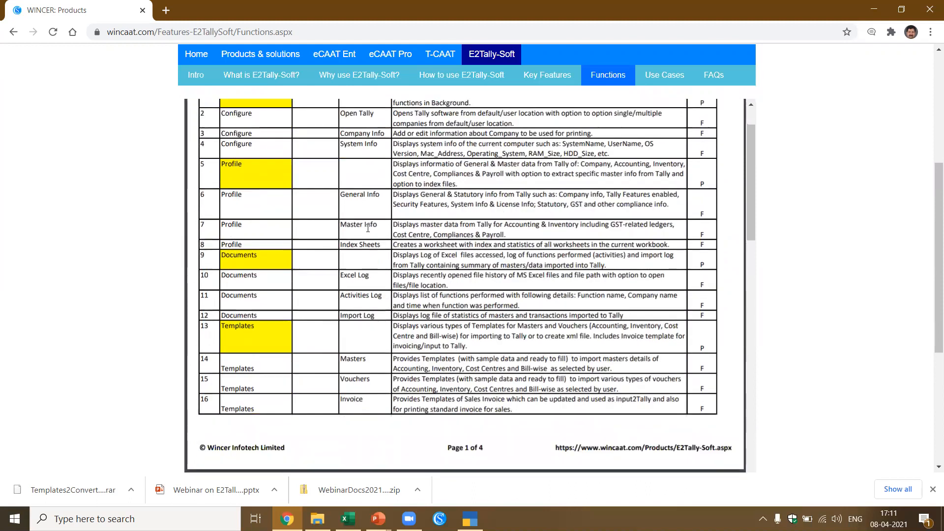
scroll(300, 261, "down", 1)
scroll(301, 262, "down", 2)
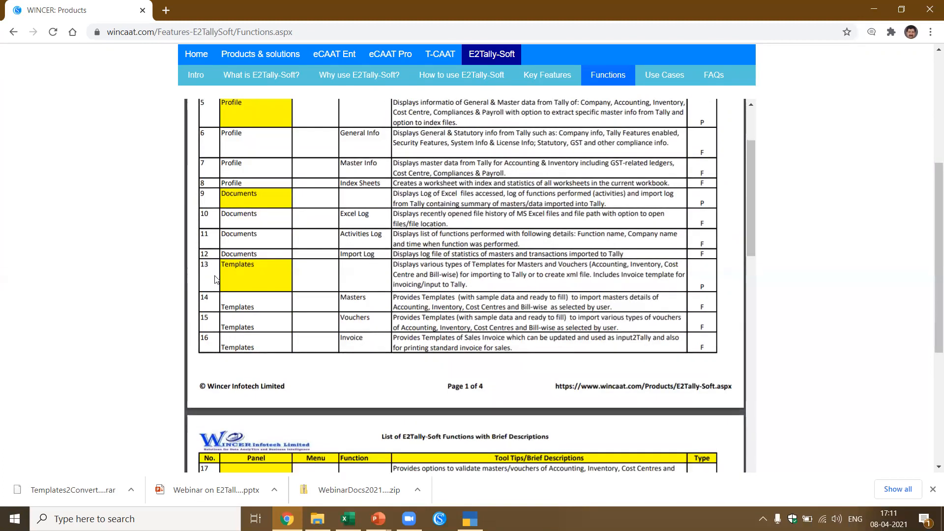
scroll(216, 278, "down", 3)
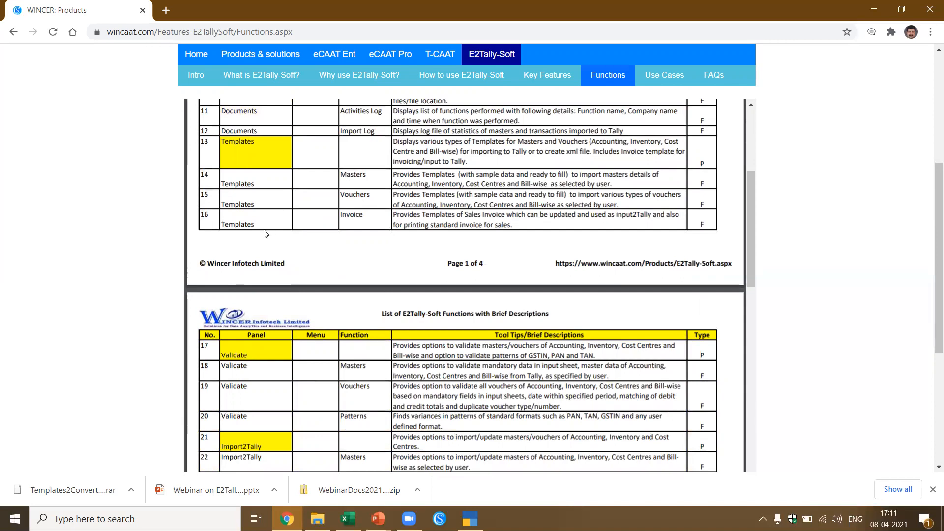
scroll(353, 231, "down", 3)
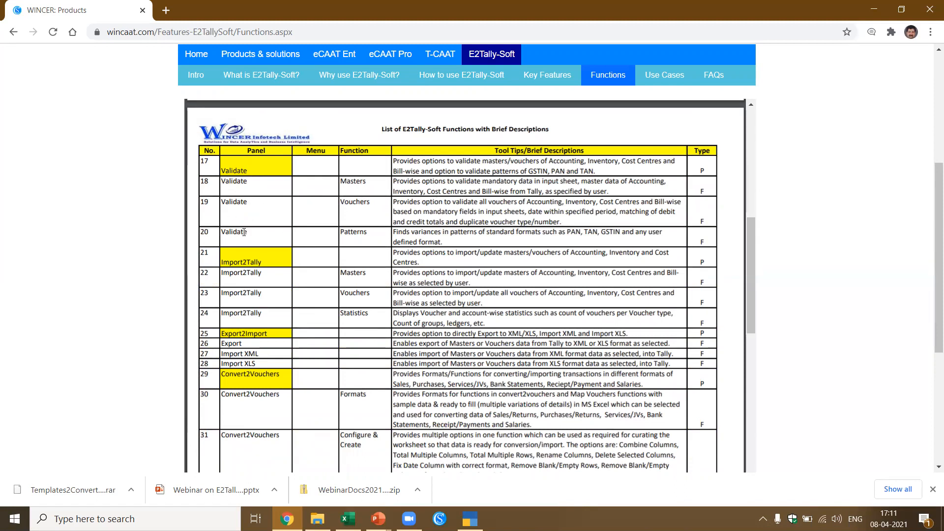
scroll(367, 237, "down", 1)
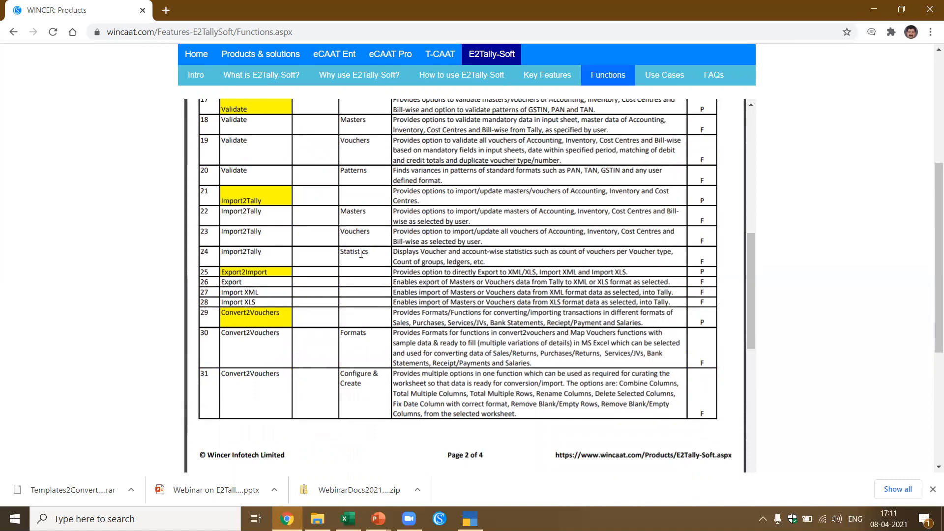
scroll(361, 253, "down", 2)
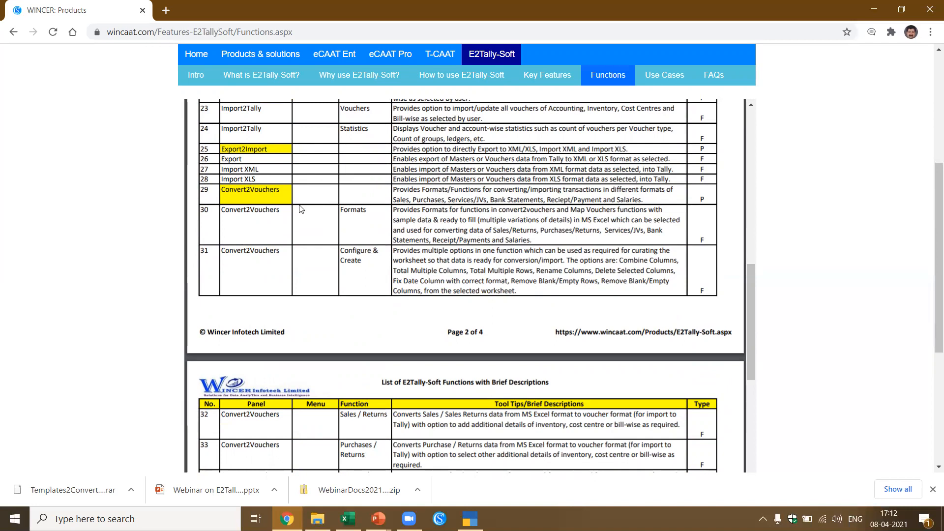
Read the Convert2Vouchers and Import From Tally entries of the E2Tally-Soft functions list through to its last page
scroll(273, 204, "down", 2)
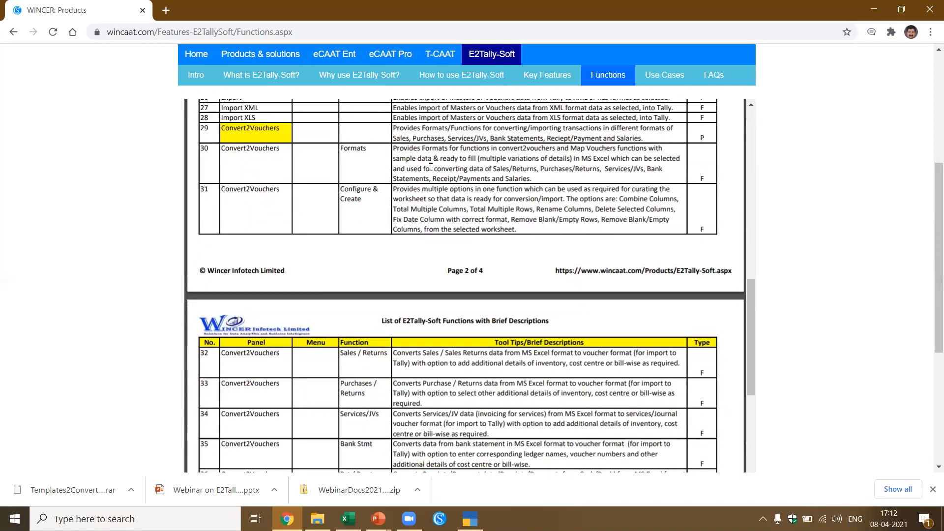
scroll(518, 168, "down", 4)
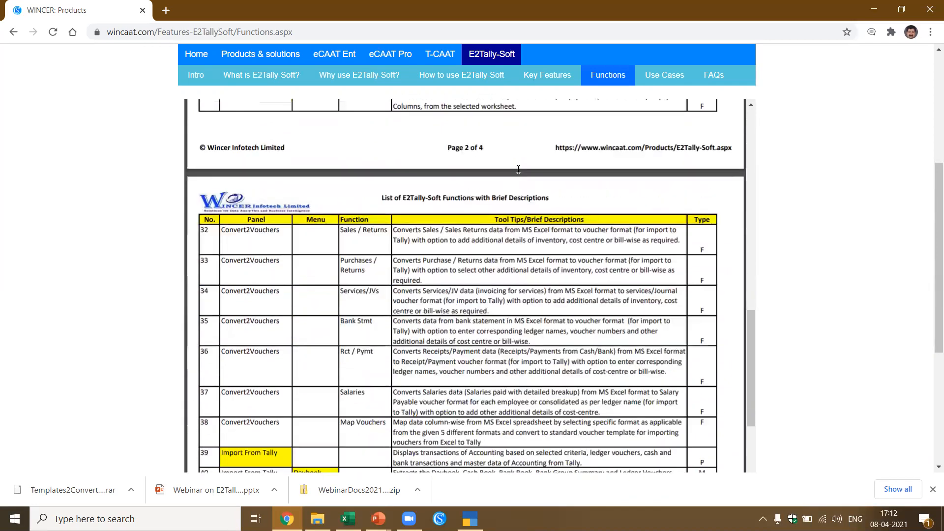
scroll(341, 127, "up", 2)
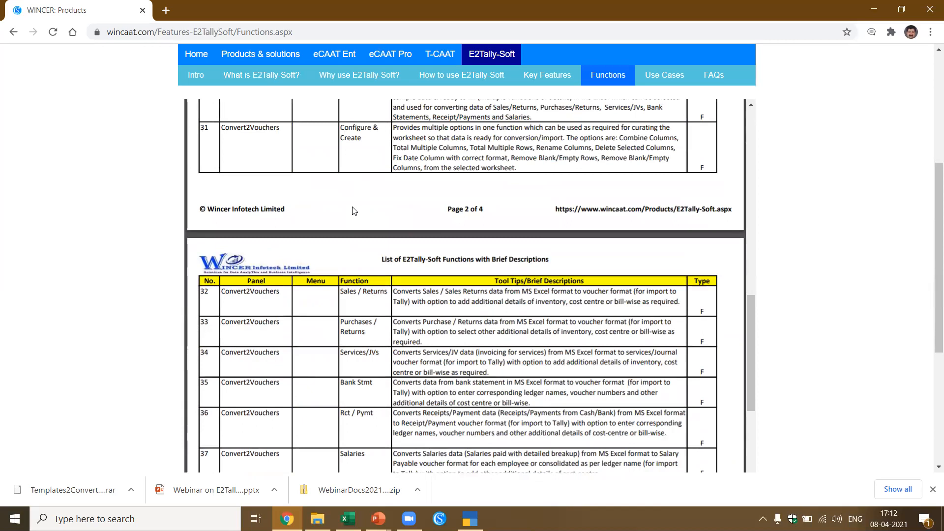
scroll(354, 211, "down", 4)
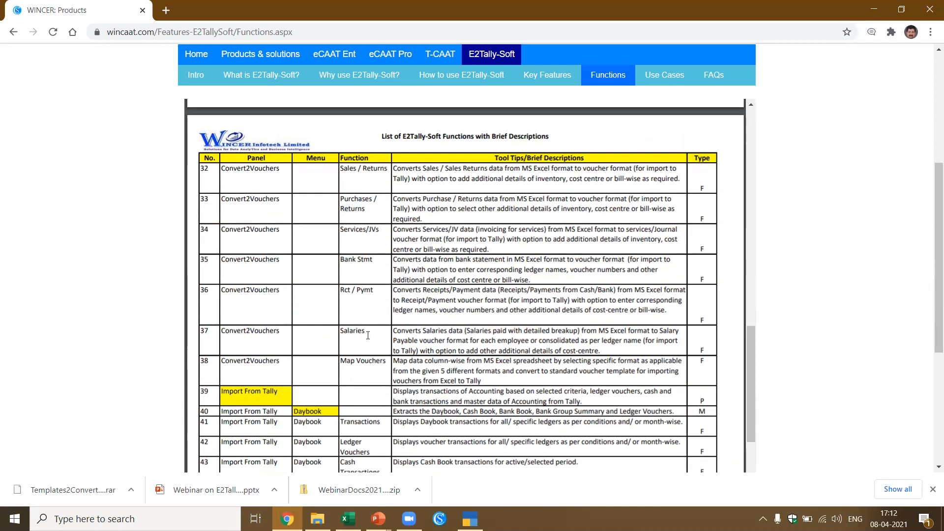
scroll(370, 327, "down", 1)
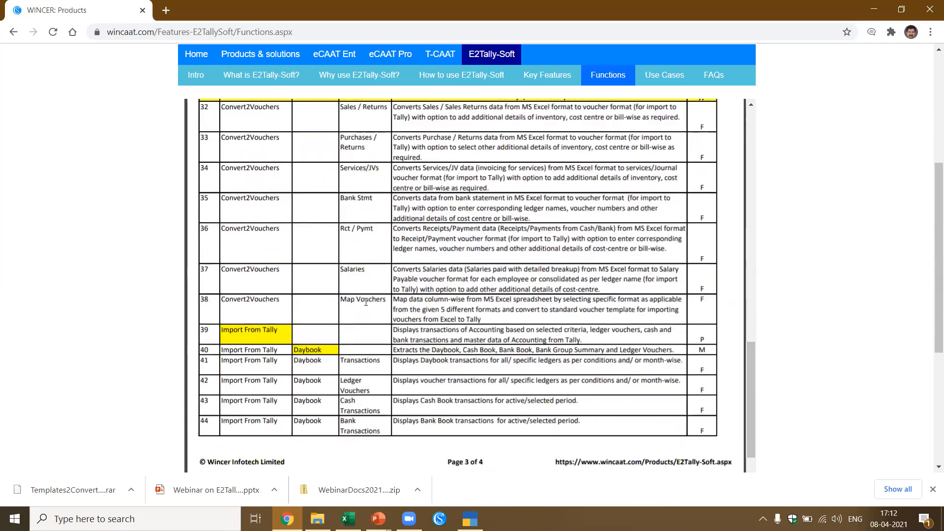
scroll(366, 302, "down", 1)
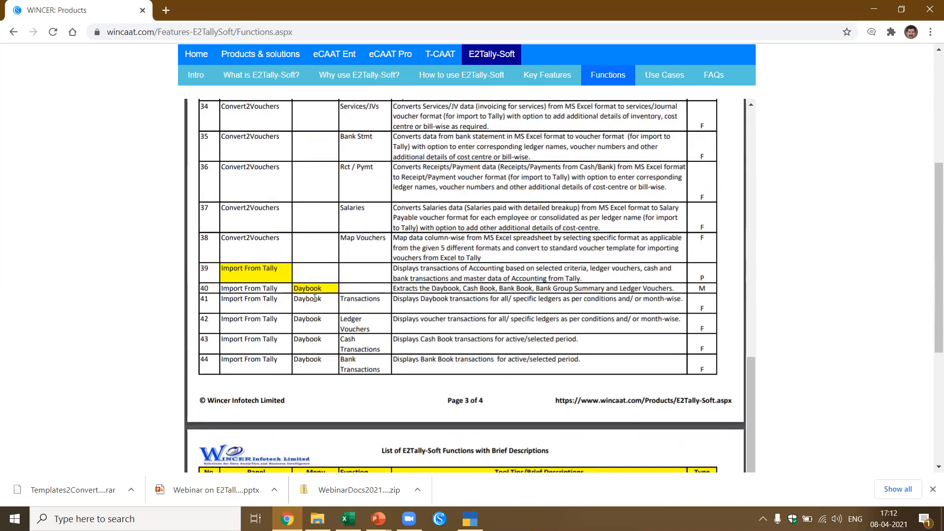
scroll(346, 342, "down", 2)
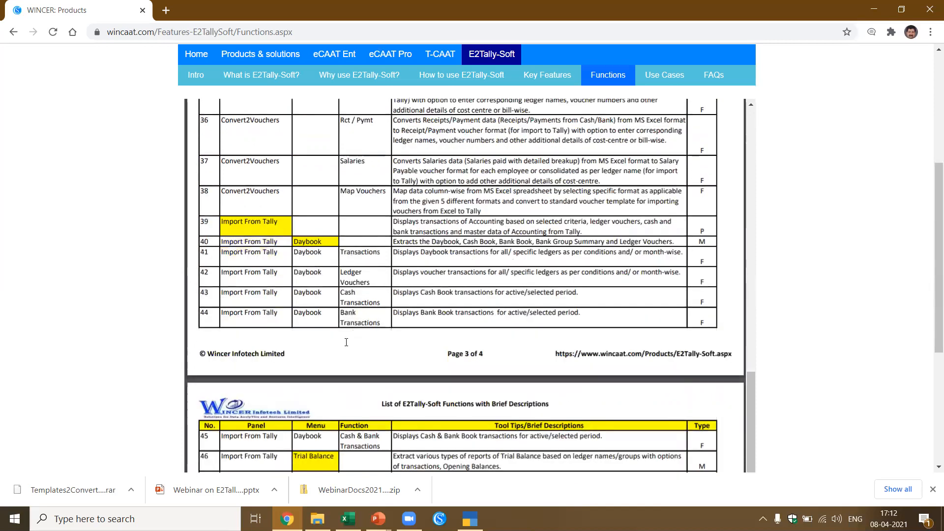
scroll(346, 339, "down", 2)
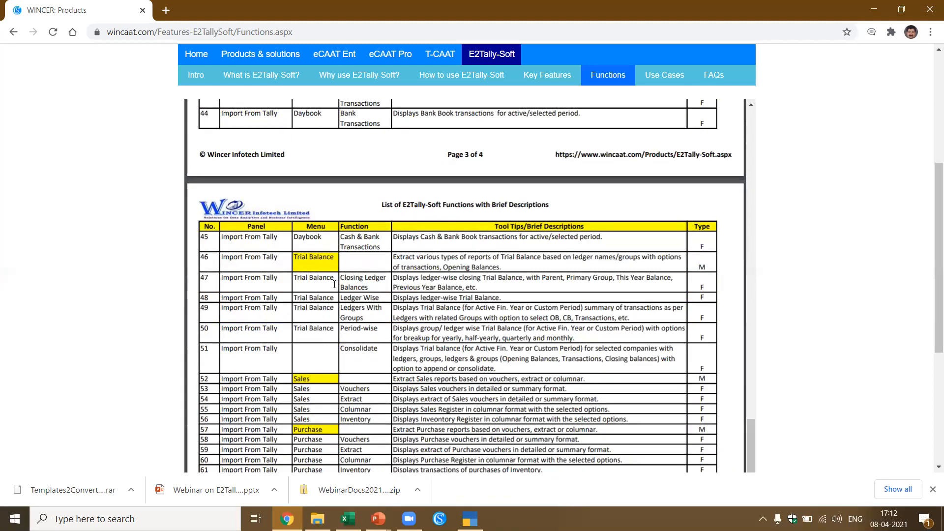
scroll(328, 323, "down", 1)
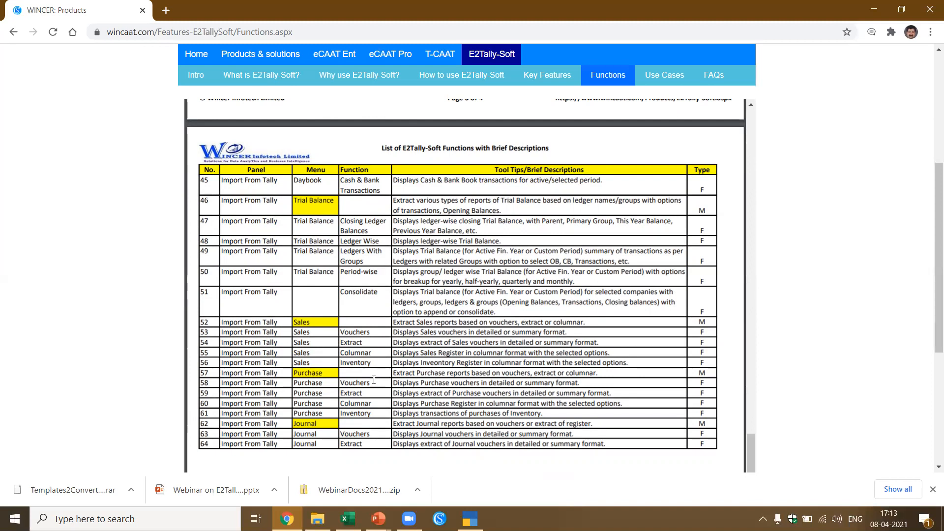
scroll(374, 379, "up", 6)
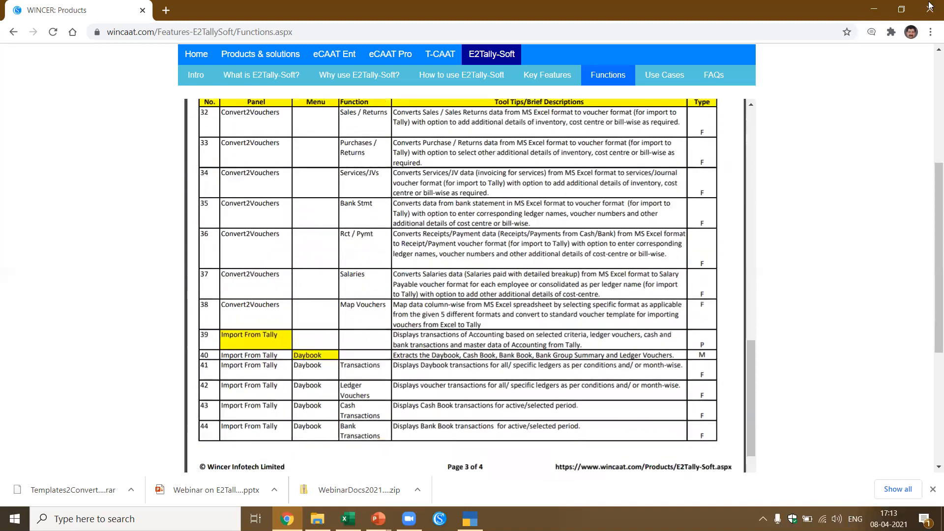
Close the browser window and advance the PowerPoint slide show to the "4. Learning Objectives" slide
left_click(929, 6)
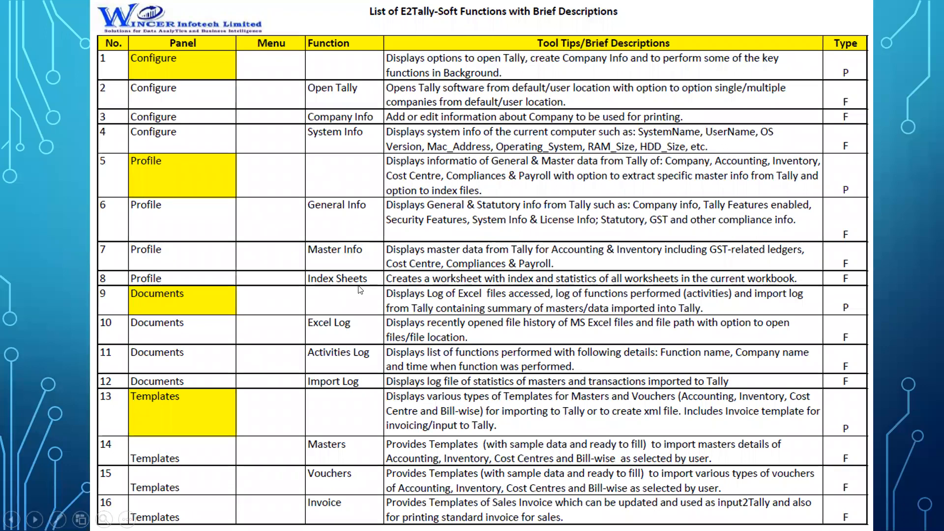
key("Right")
key("Right")
key("Right")
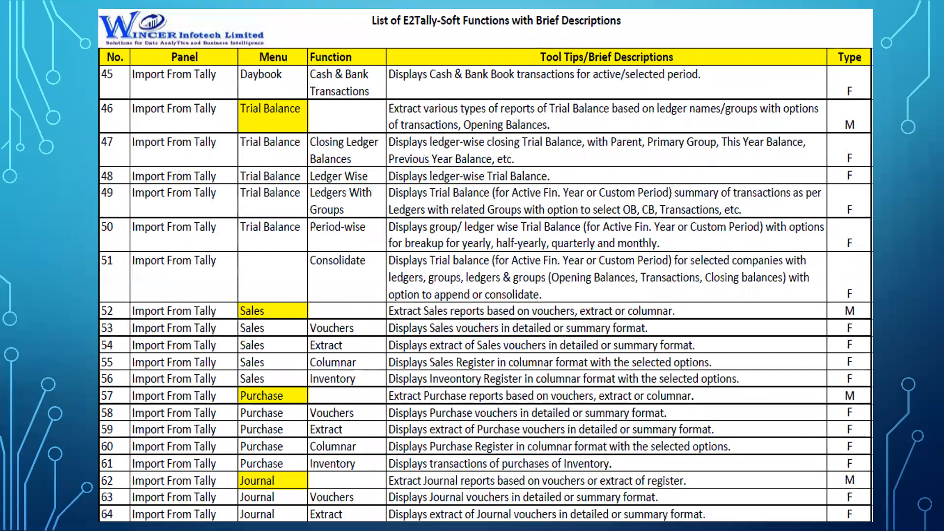
key("Right")
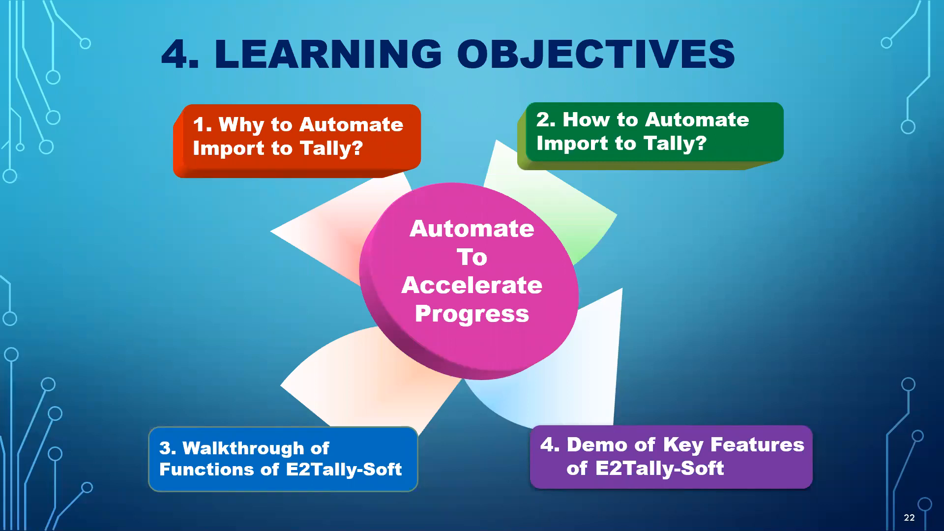
Switch to the Book3 workbook in Excel and start creating a new company with E2Tally-Soft's Company Info function
key("alt+Tab")
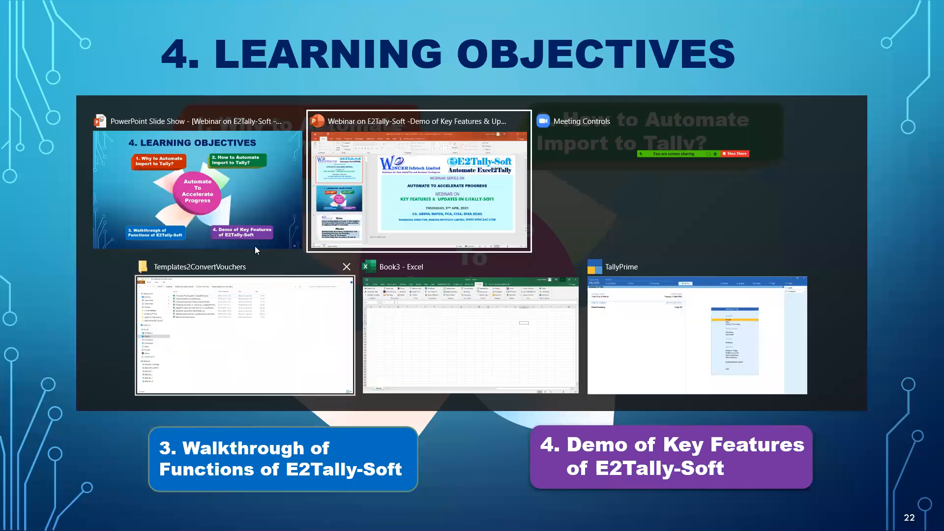
left_click(424, 343)
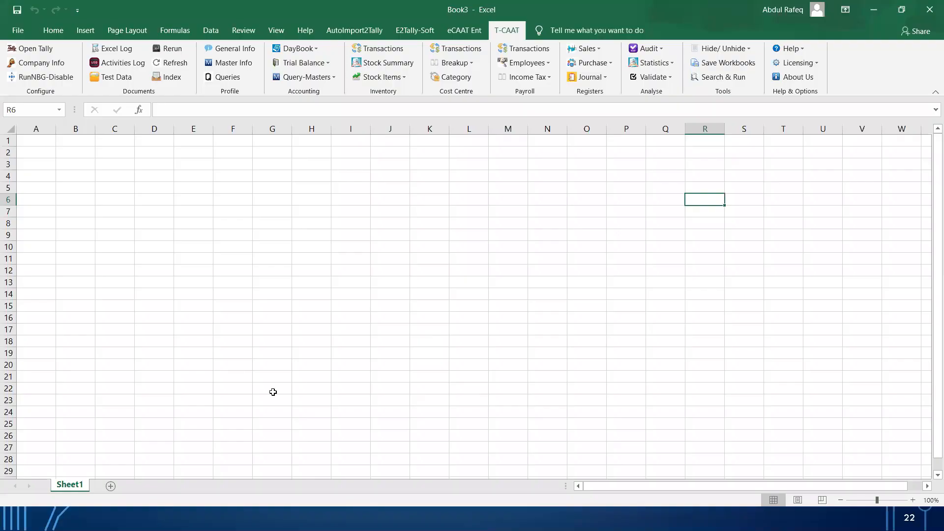
left_click(415, 30)
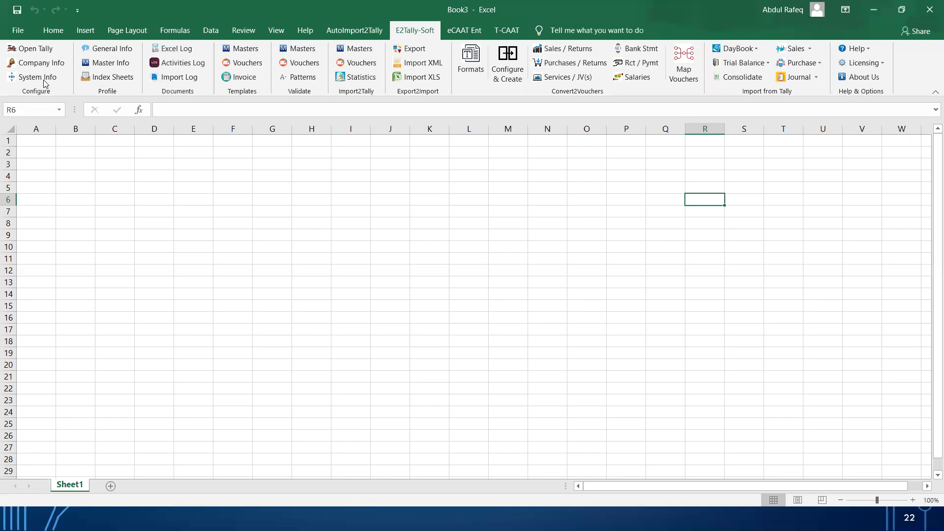
left_click(42, 63)
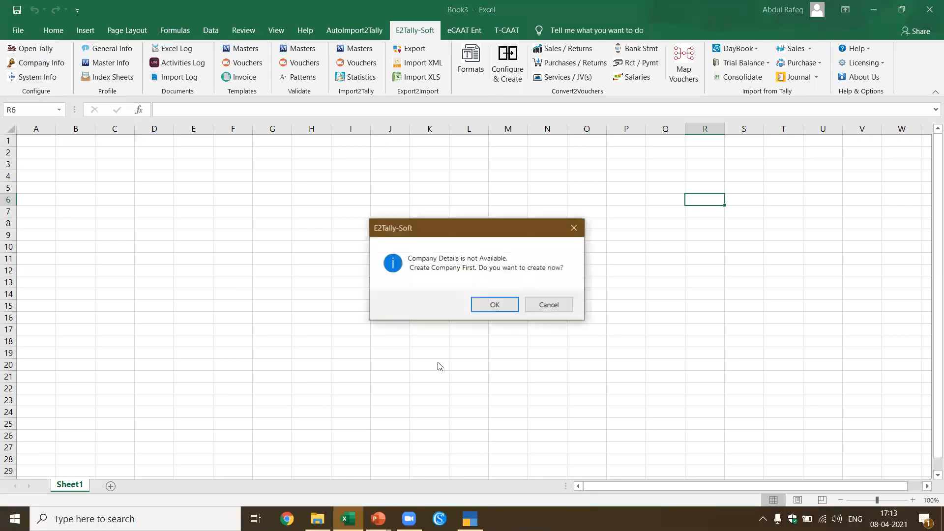
left_click(495, 303)
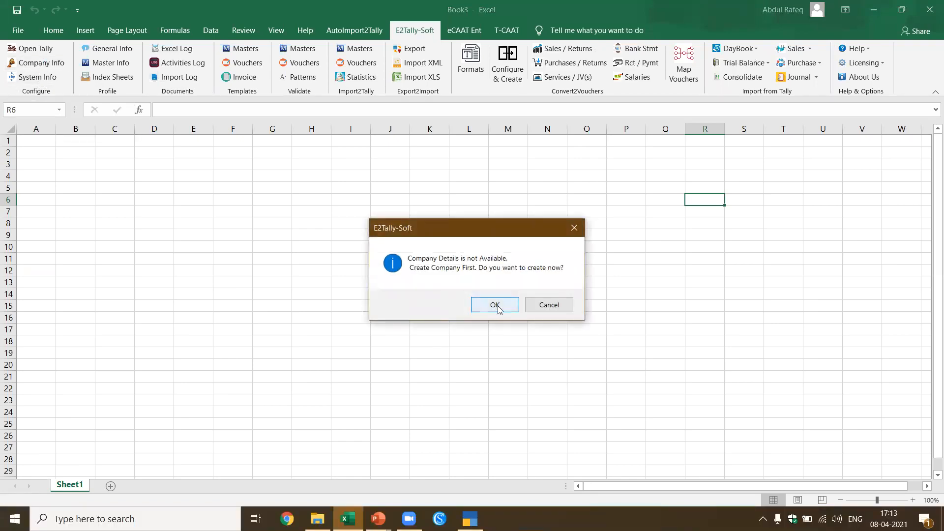
Fill in the company details with the name ABC Company1 and the state Karnataka, and submit the form
left_click(440, 127)
type("ABC Company")
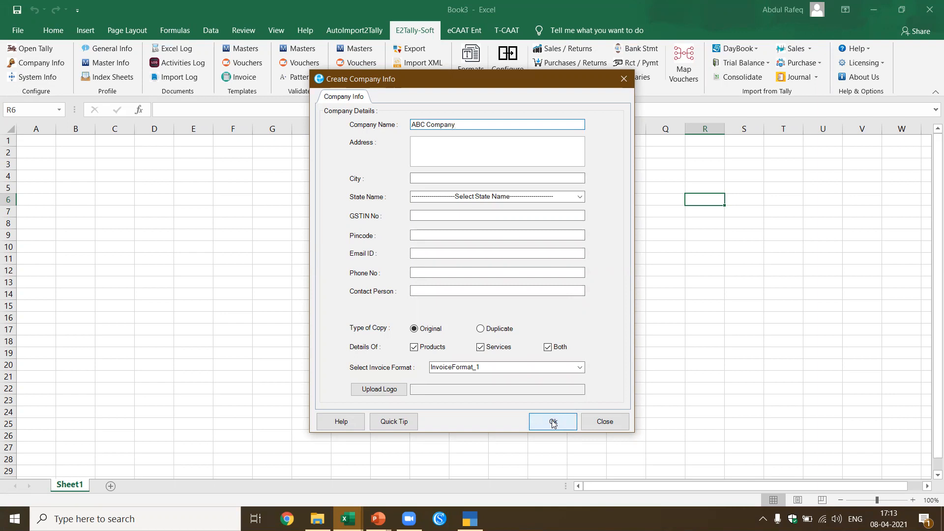
type("1")
left_click(581, 197)
type("k")
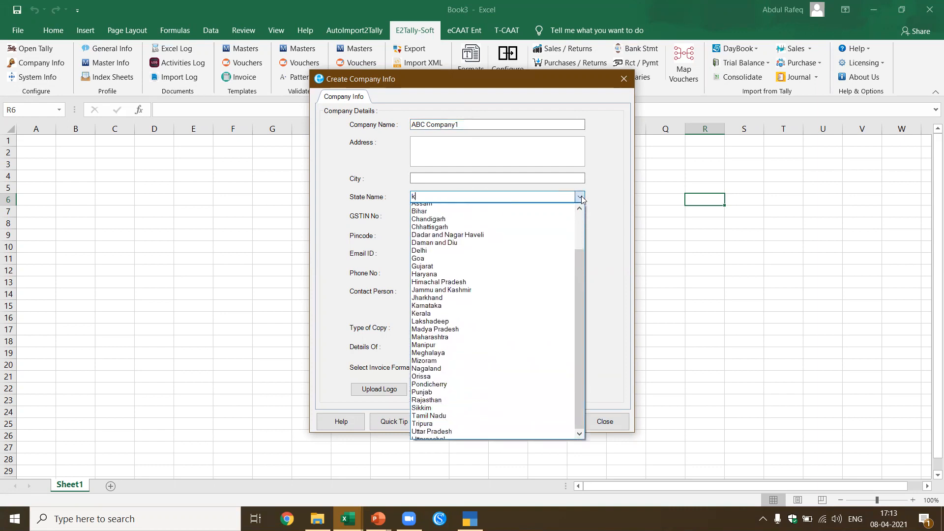
type("arnata")
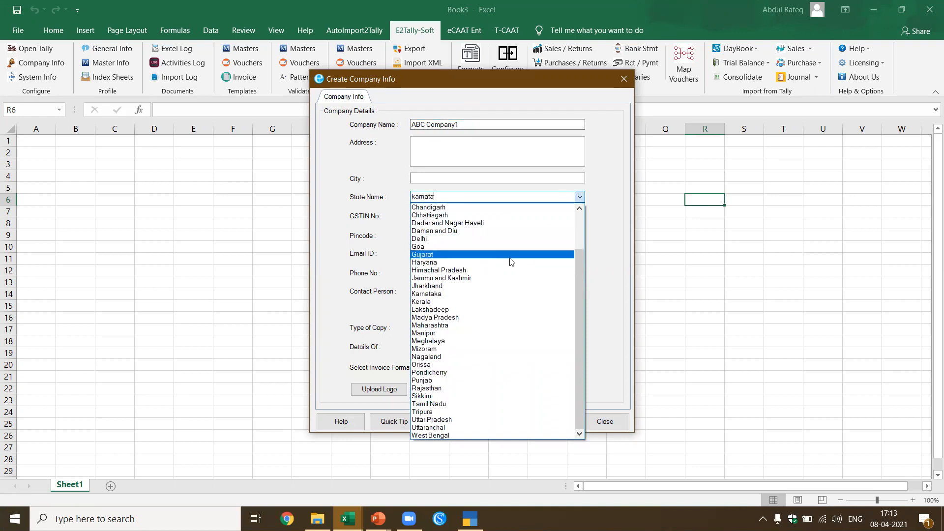
left_click(484, 293)
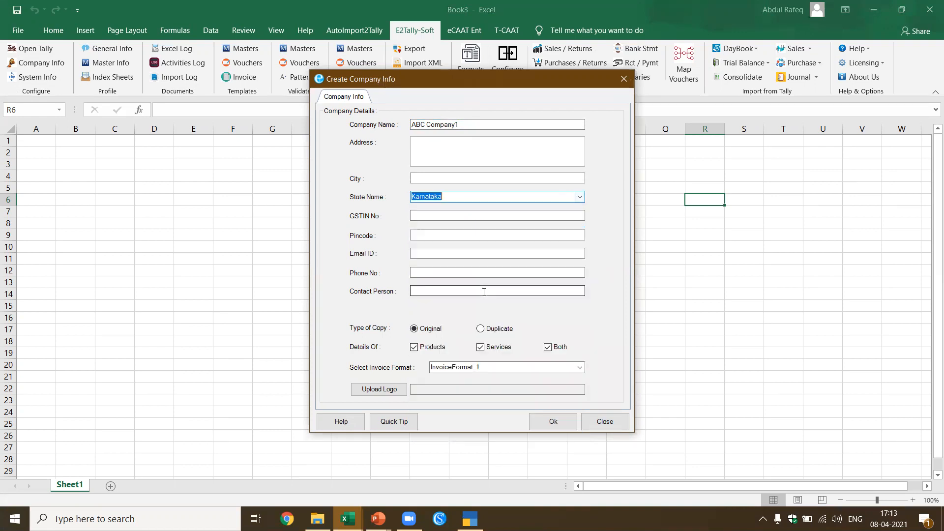
left_click(550, 422)
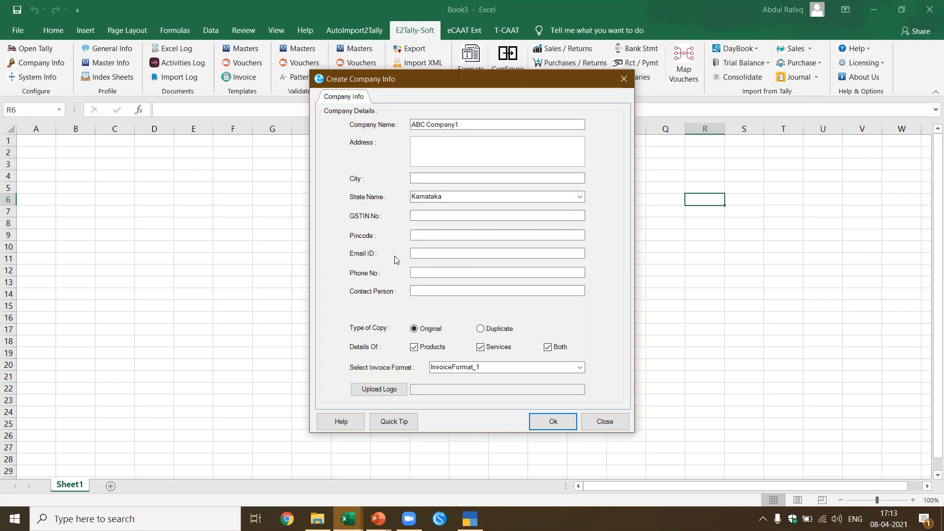
Open the E2Tally-Soft help for Company Info and read the instructions on creating a new company
left_click(485, 333)
left_click(341, 421)
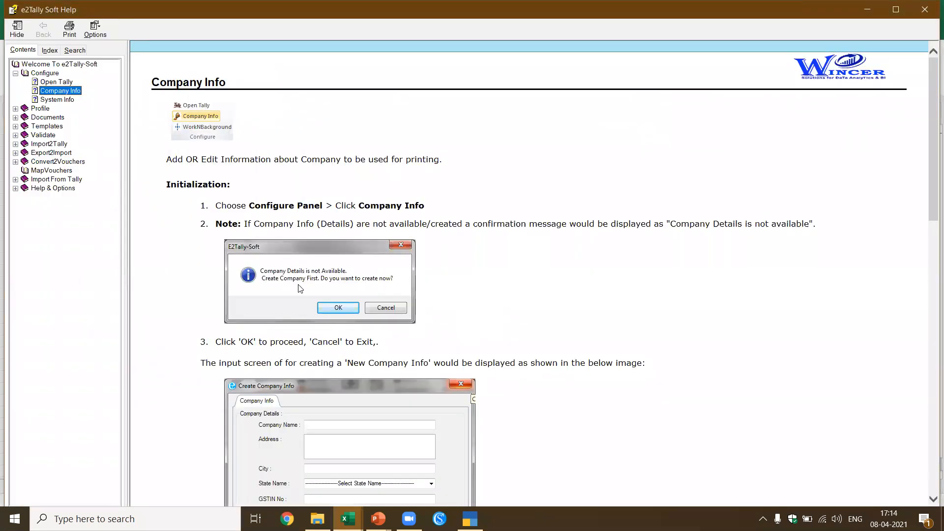
scroll(299, 288, "down", 3)
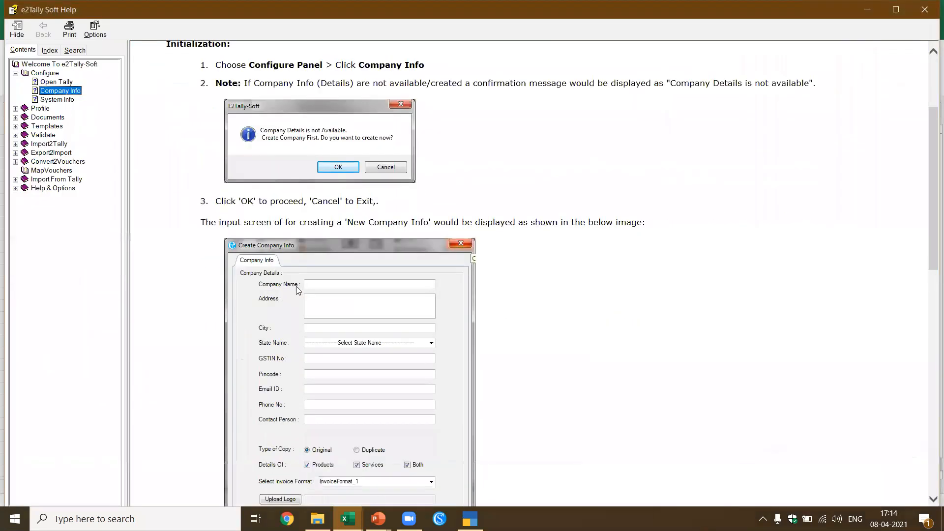
Expand the Profile, Documents and Templates help sections and read the Masters and Vouchers template topics
left_click(15, 109)
left_click(15, 144)
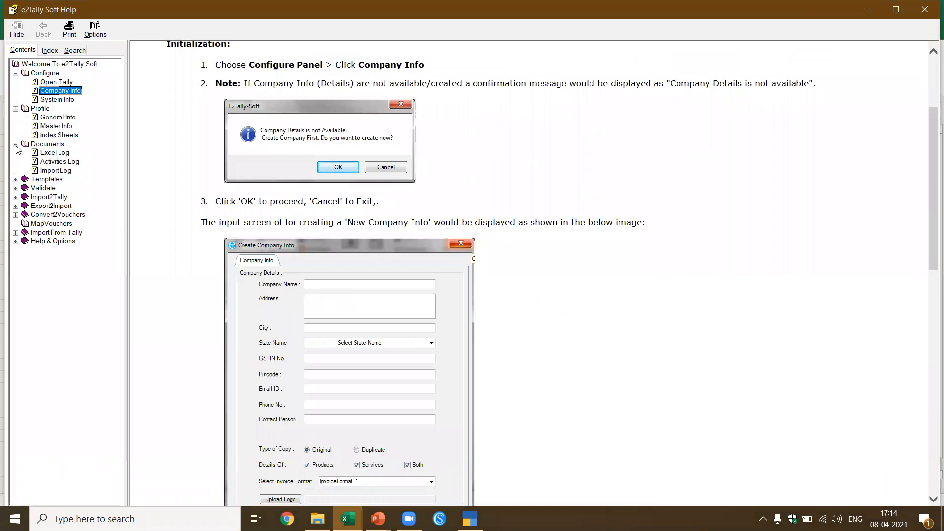
left_click(15, 179)
left_click(58, 189)
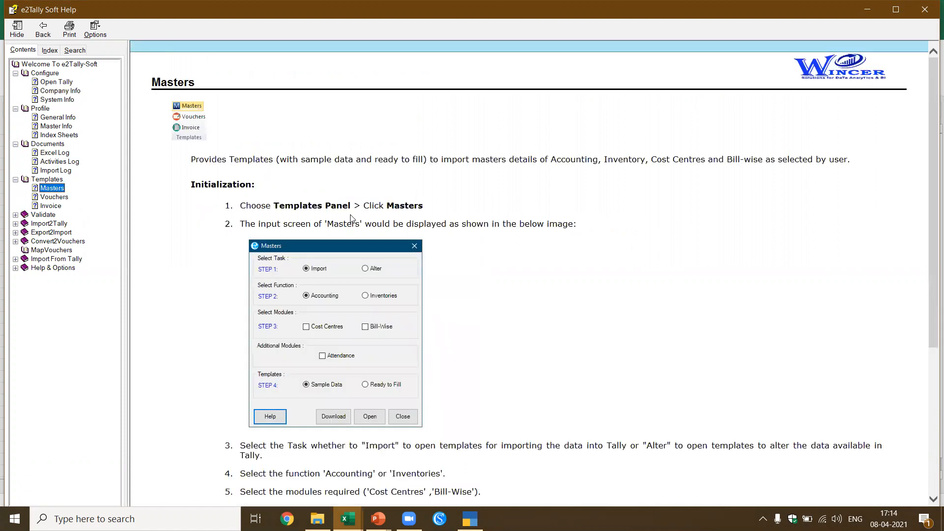
left_click(54, 197)
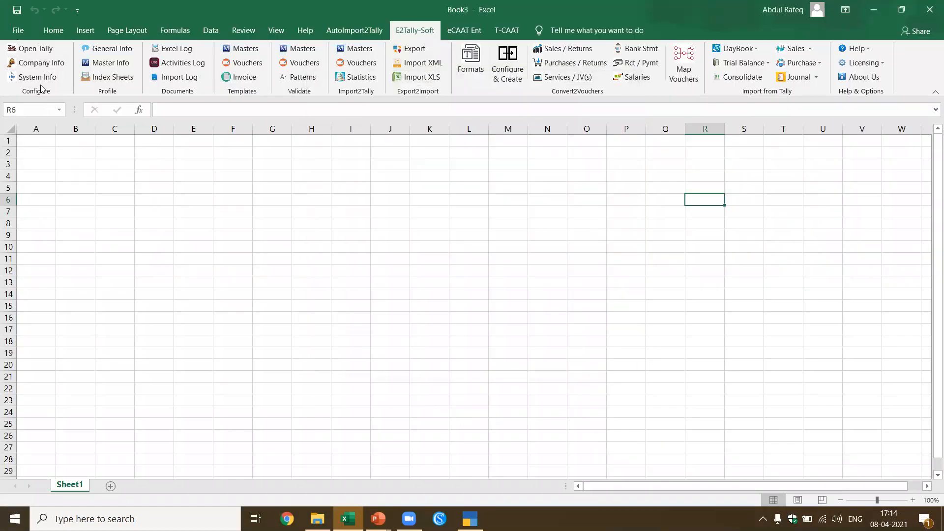
View E2Tally-Soft's System Info details and General Info options, closing each dialog without generating anything
left_click(40, 77)
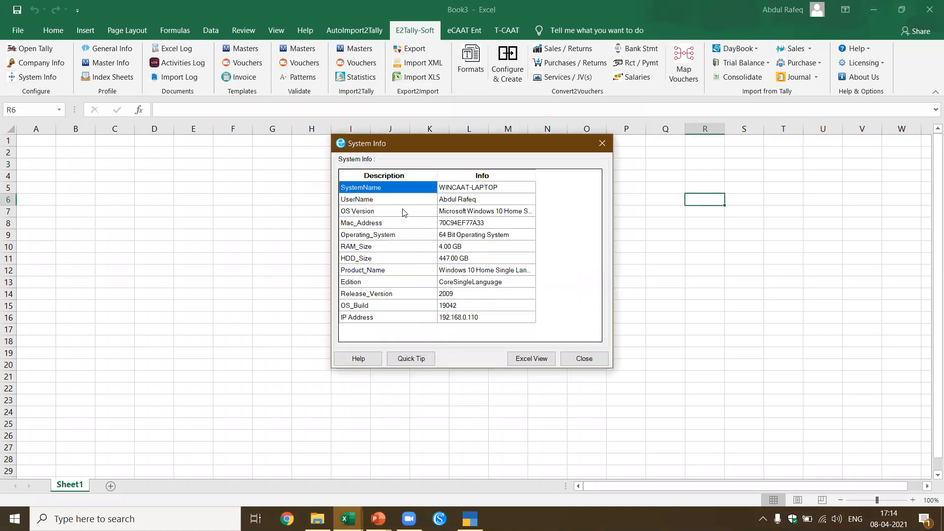
left_click(583, 358)
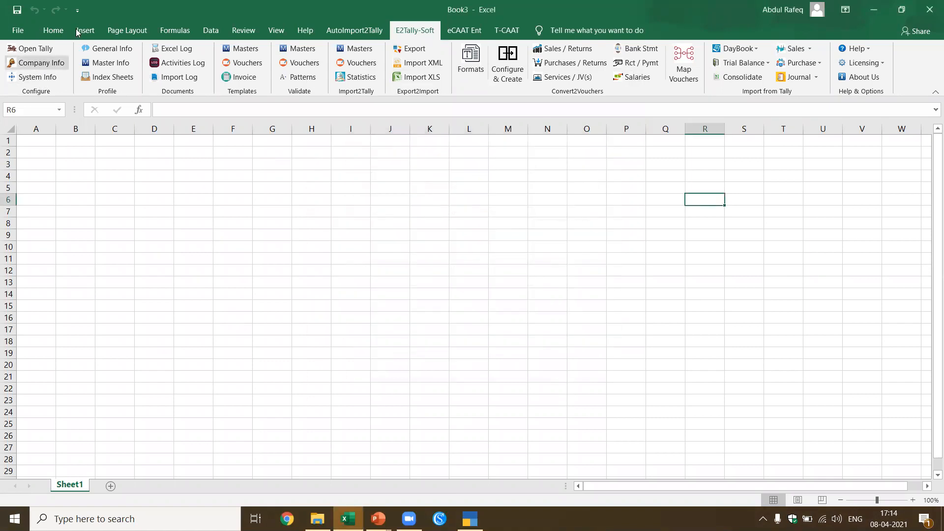
left_click(127, 49)
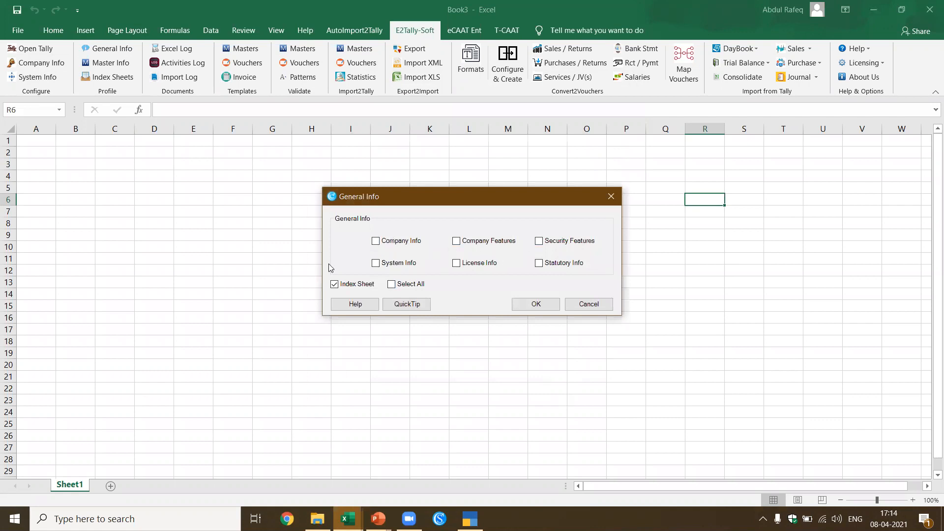
left_click(582, 305)
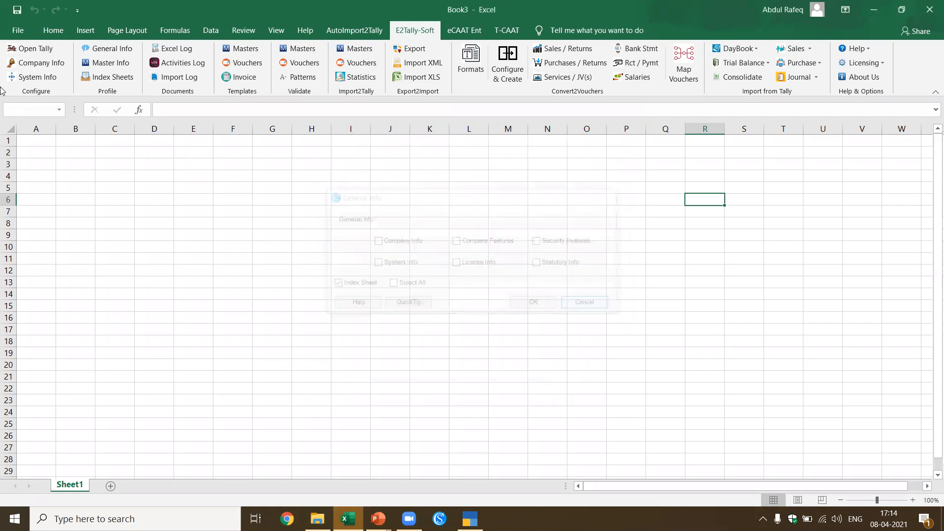
View the Master Info options and the Excel Log history, closing both dialogs
left_click(97, 68)
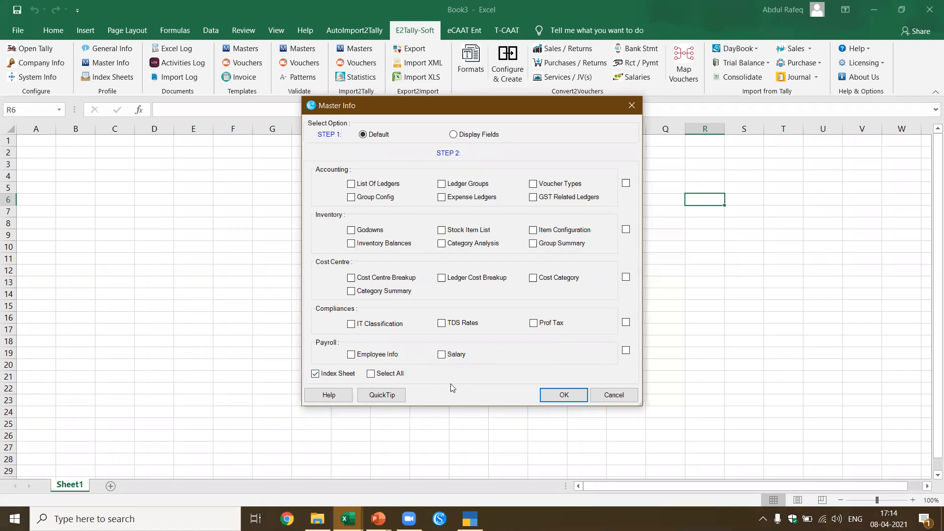
left_click(613, 395)
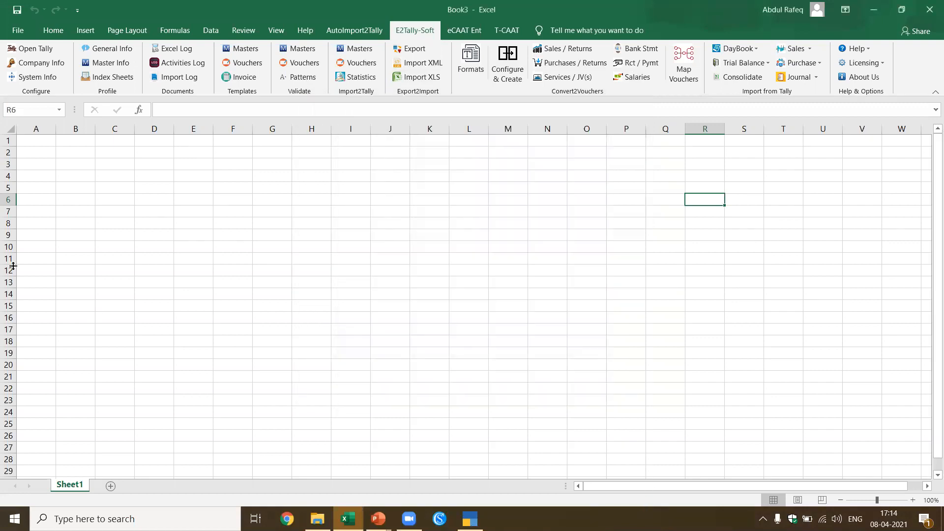
left_click(188, 51)
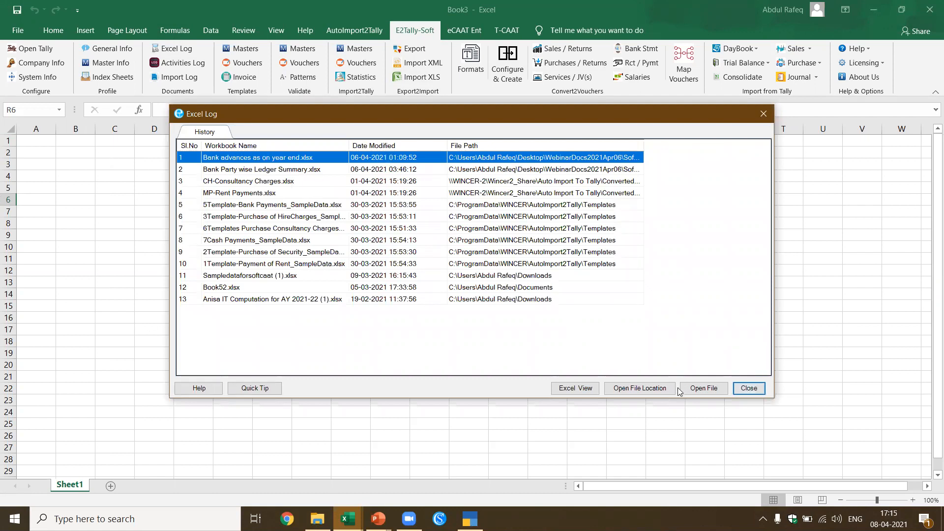
left_click(757, 388)
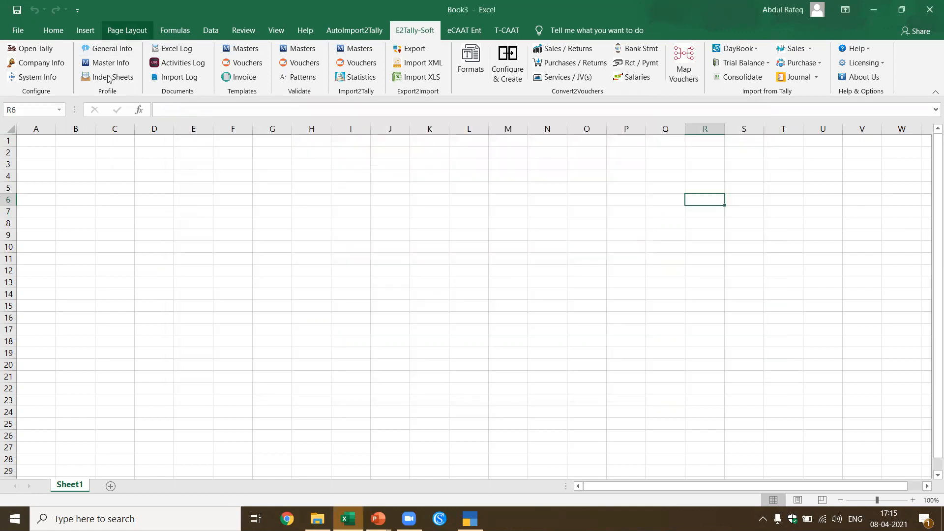
Review the Activities Log records, including the Import-Masters entry for DemoCompany, and close the log
left_click(183, 64)
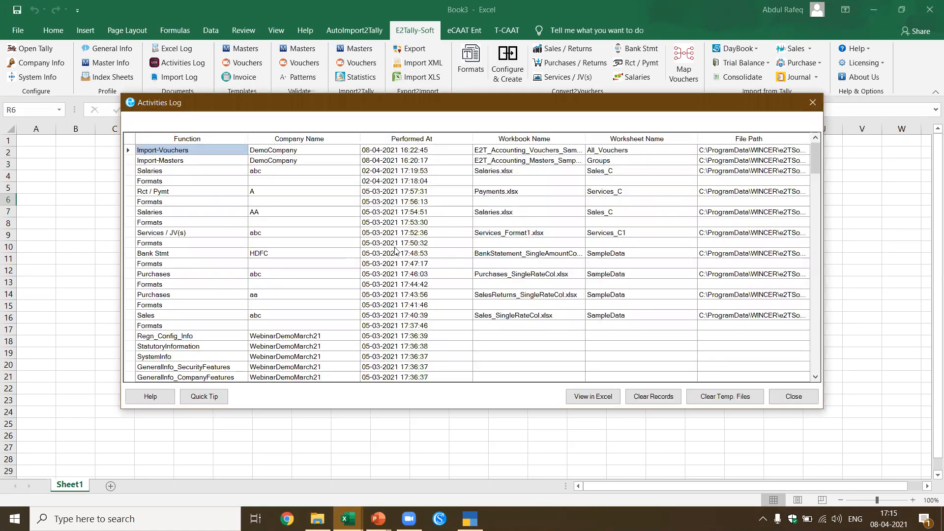
scroll(463, 262, "down", 2)
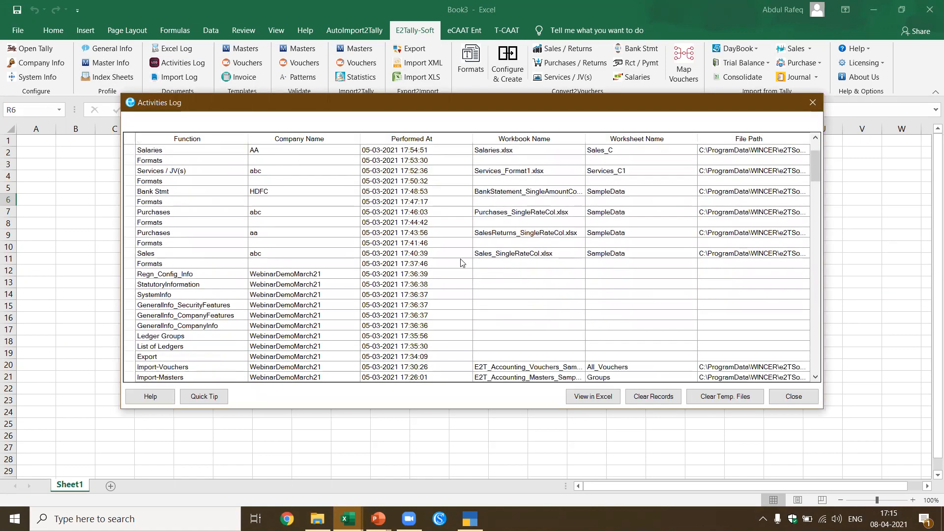
scroll(460, 259, "down", 4)
scroll(461, 266, "up", 8)
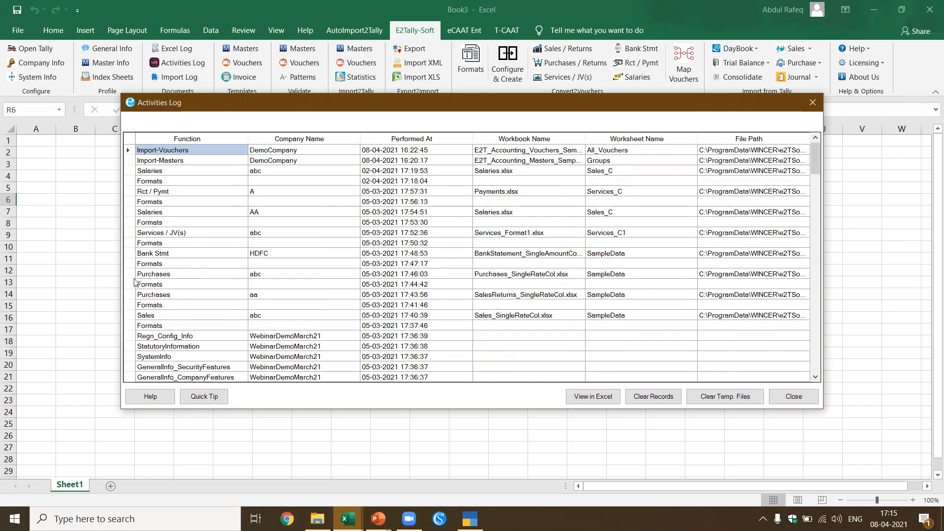
left_click(180, 163)
left_click(268, 164)
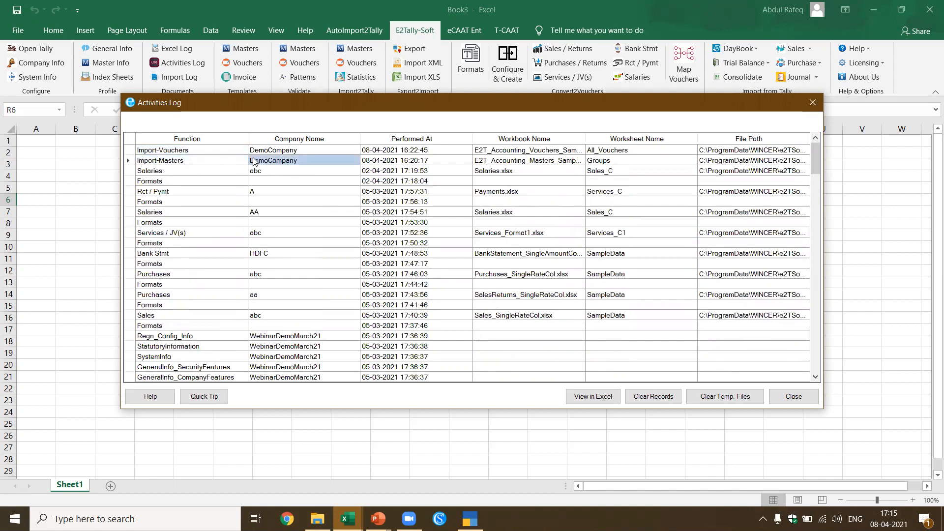
left_click(789, 398)
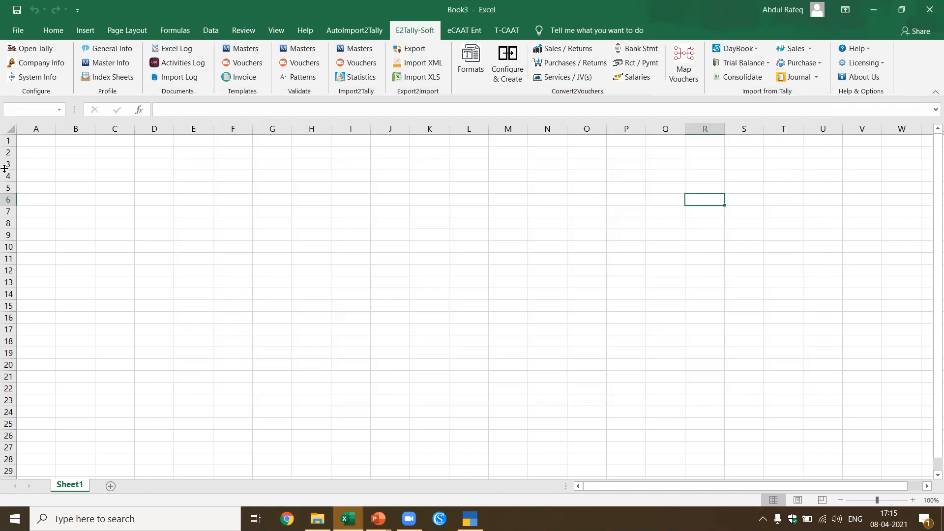
Open the Import Log and examine the latest import summaries for DemoCompany at its end, then close it
left_click(184, 86)
scroll(113, 115, "down", 13)
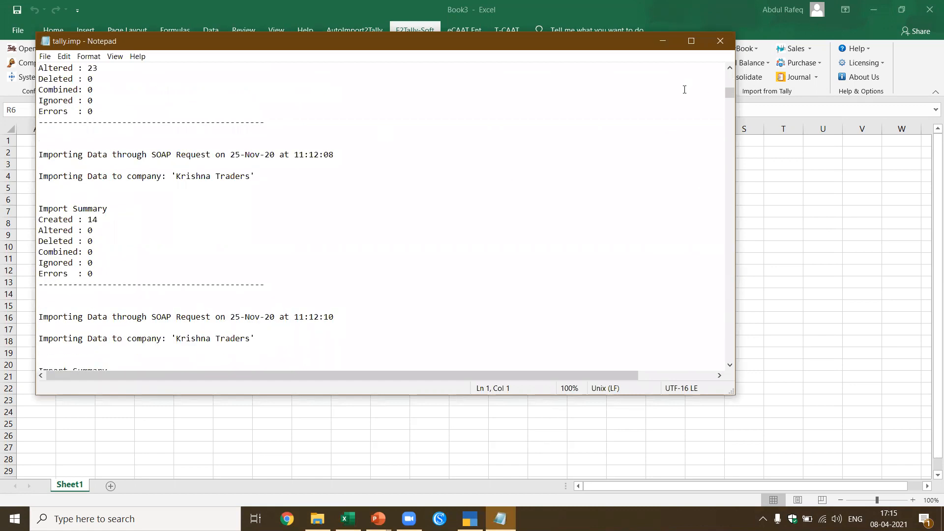
left_click_drag(730, 95, 751, 405)
scroll(240, 259, "down", 1)
scroll(240, 260, "down", 6)
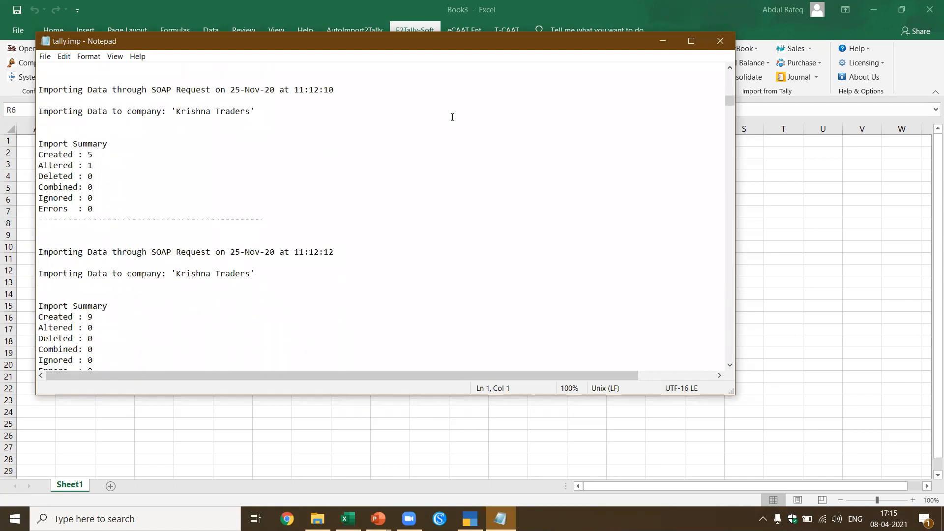
key("ctrl+End")
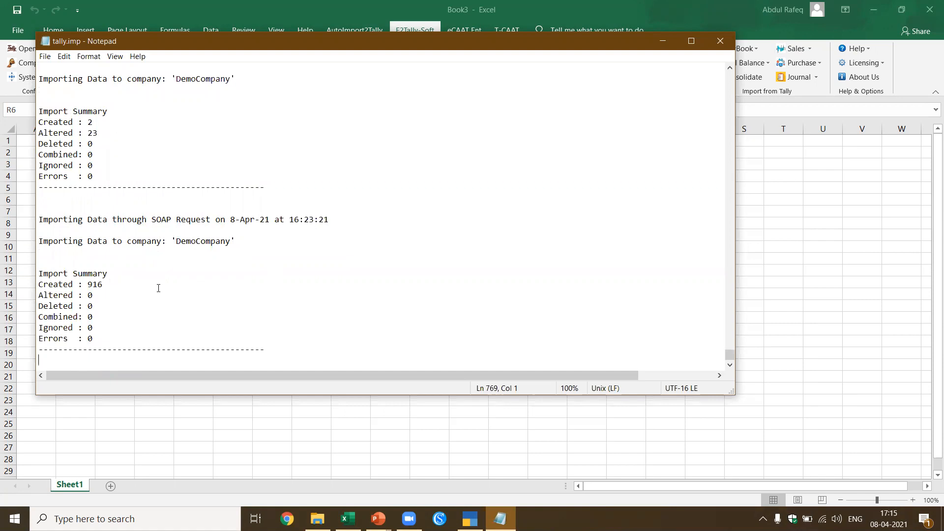
scroll(159, 288, "up", 6)
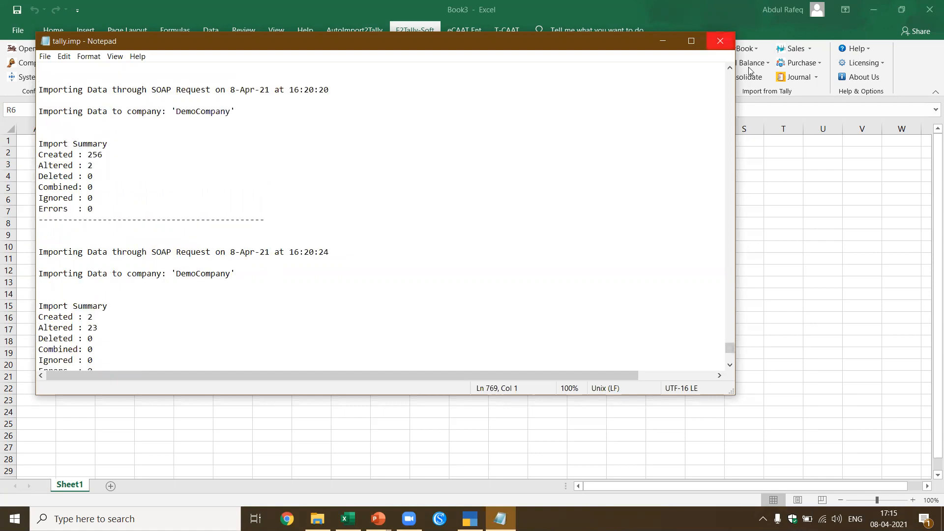
key("alt+F4")
left_click(437, 310)
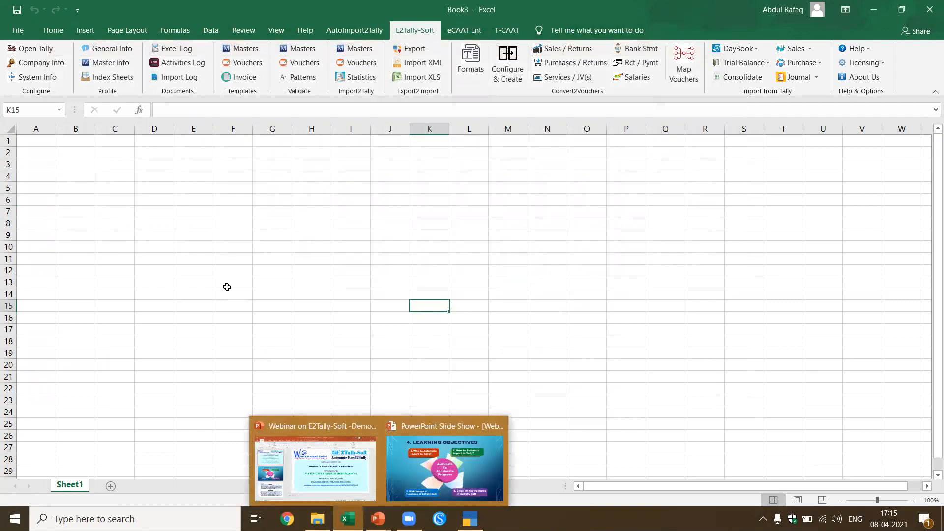
left_click(321, 232)
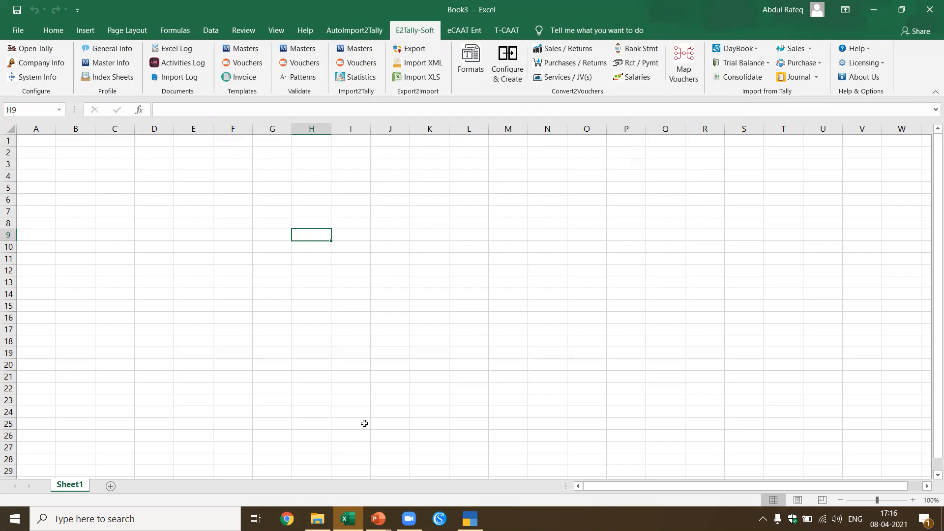
Switch to the PowerPoint slide show and advance to the slide on importing accounting masters and vouchers in 7 steps
key("alt+Tab")
left_click(505, 191)
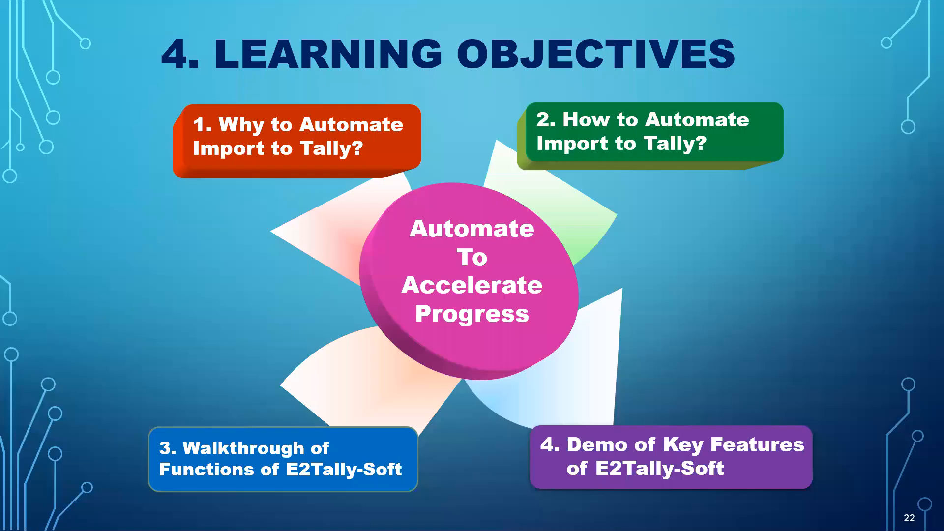
key("Right")
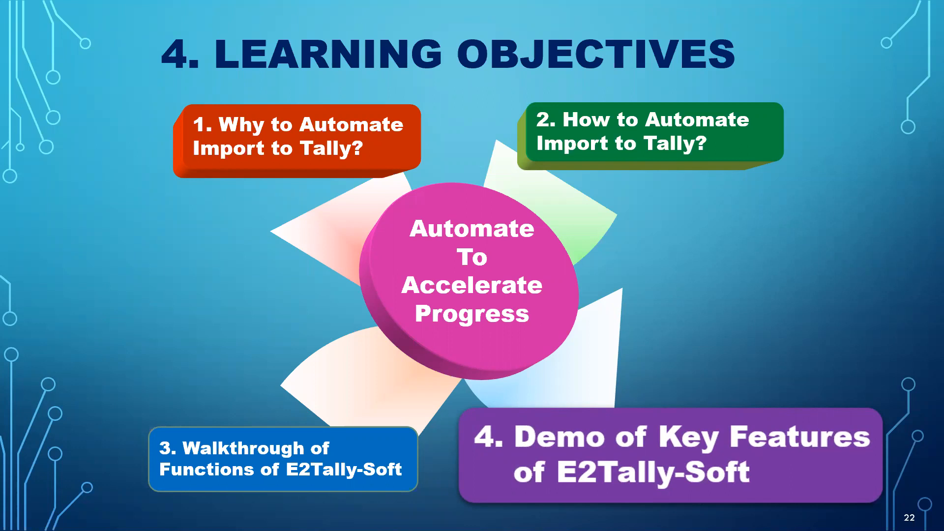
key("Right")
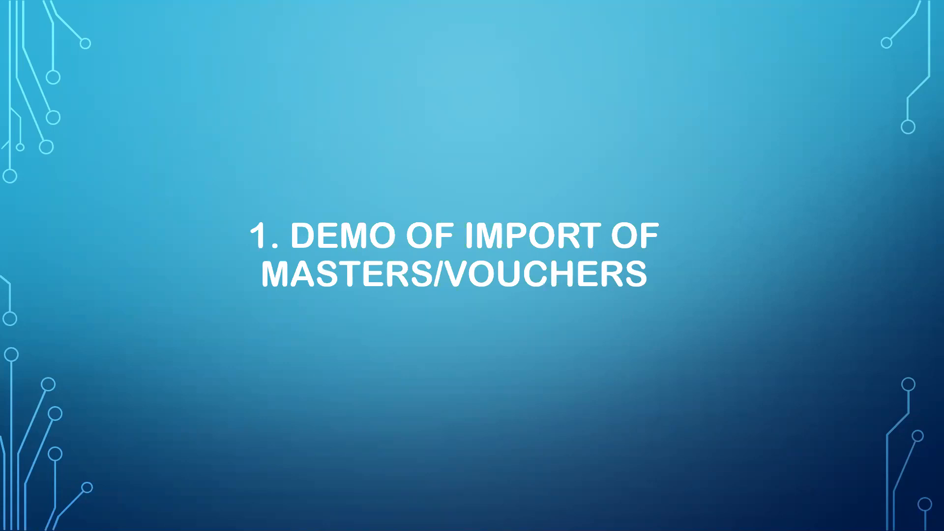
key("Right")
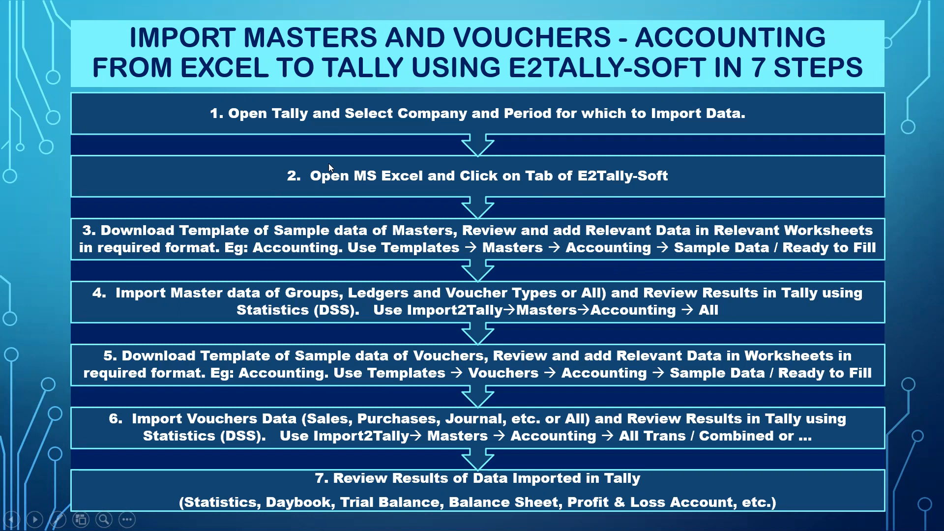
Switch to TallyPrime and open the Statistics report of DemoCompany under Statements of Accounts
key("alt+Tab")
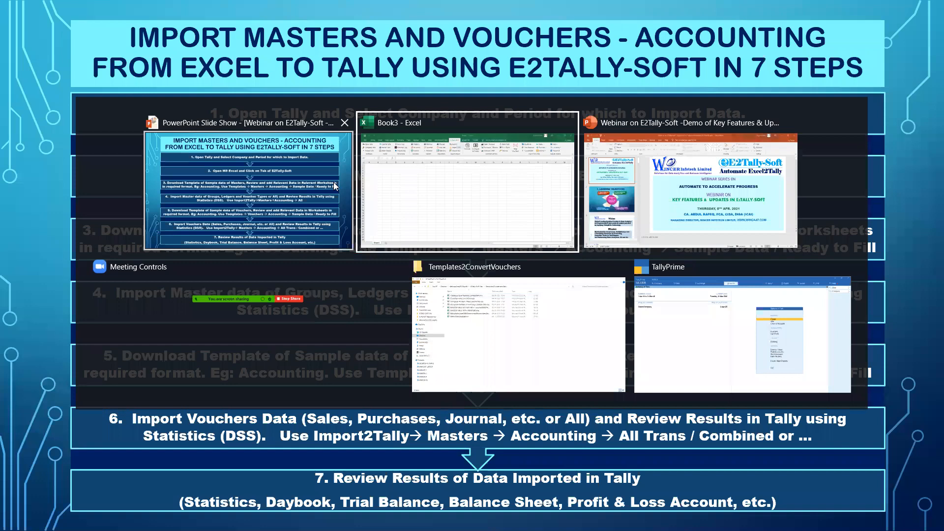
key("alt+Tab")
key("alt+Tab")
key("alt+Tab")
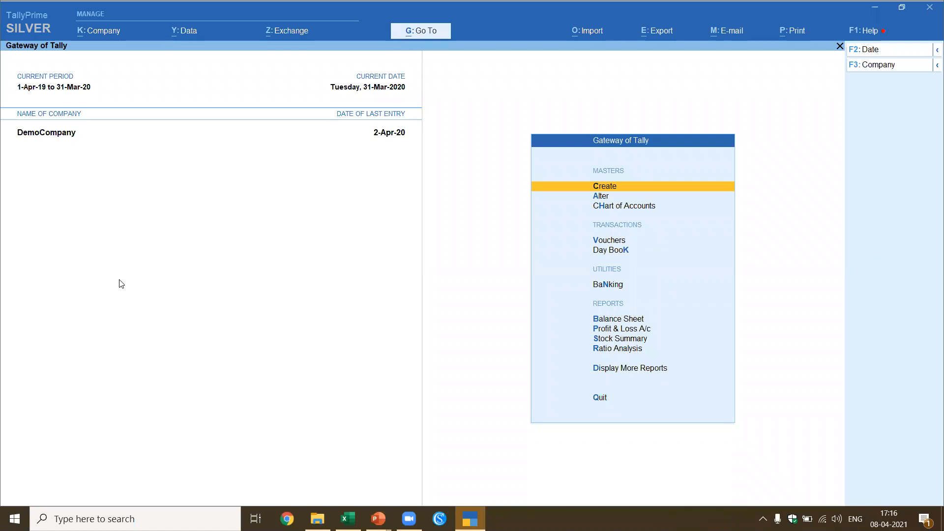
key("alt")
key("d")
key("s")
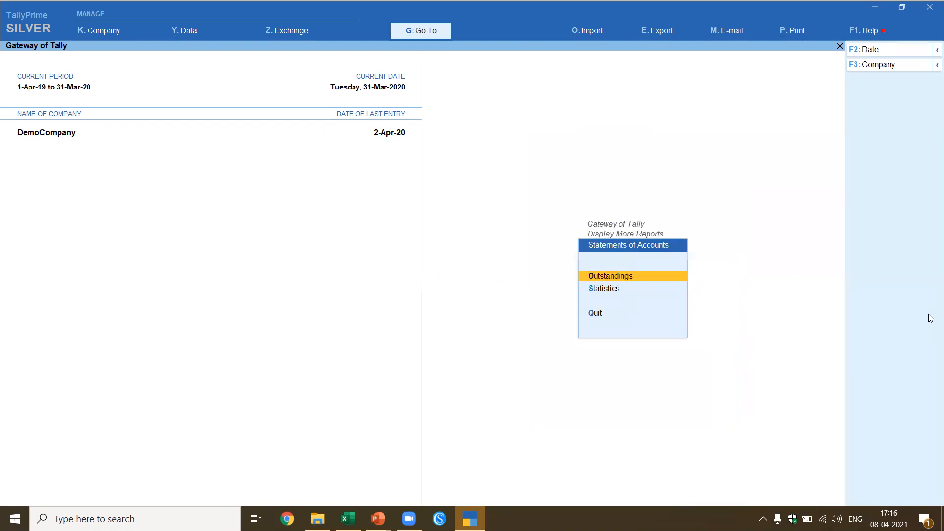
key("s")
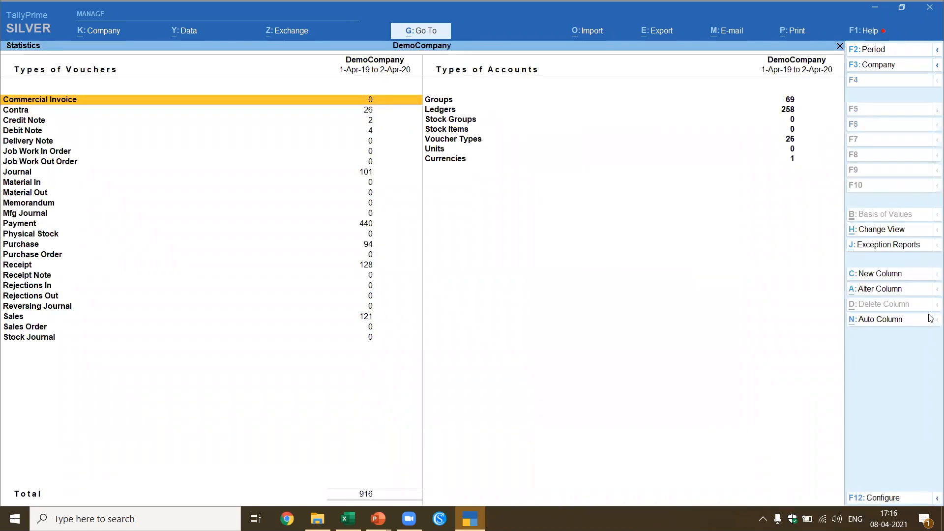
Examine the groups, ledgers and a voucher type from DemoCompany's Statistics report, and return to the additional reports list
key("Right")
key("Return")
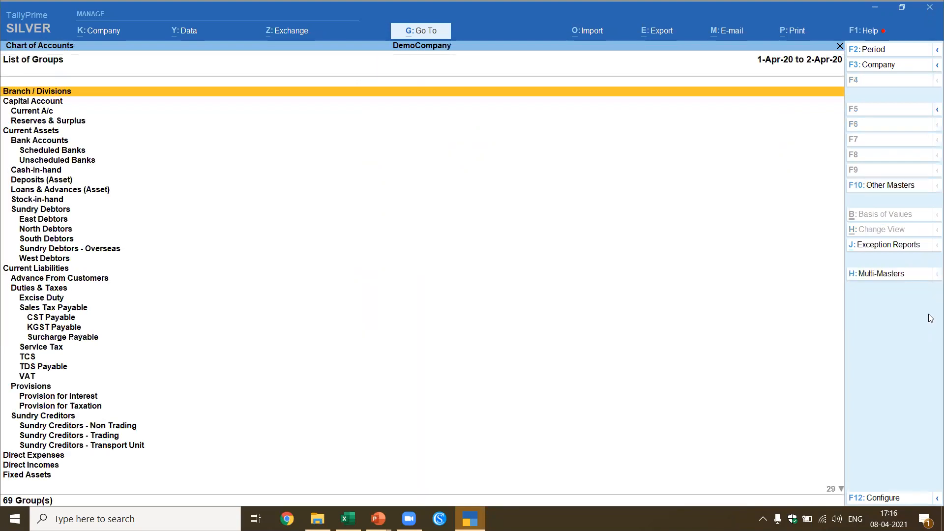
key("Escape")
key("Down")
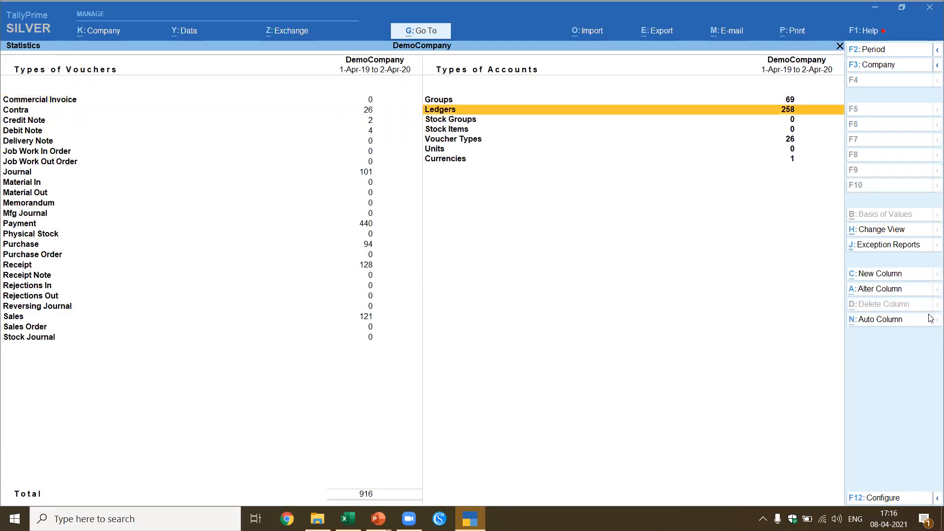
key("Return")
key("Escape")
key("Left")
key("Down")
key("Return")
key("Escape")
key("Escape")
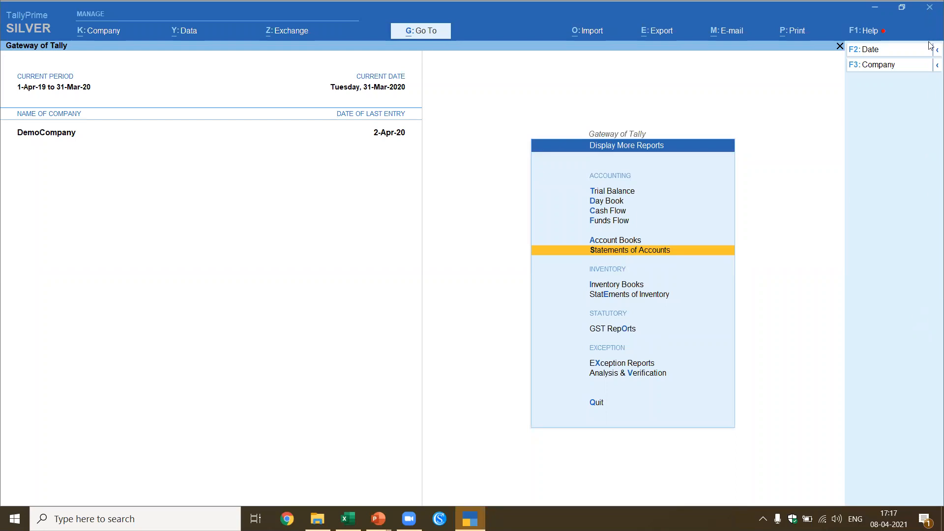
Start creating a new company with the company name and mailing name WebinarAprDemo
left_click(929, 69)
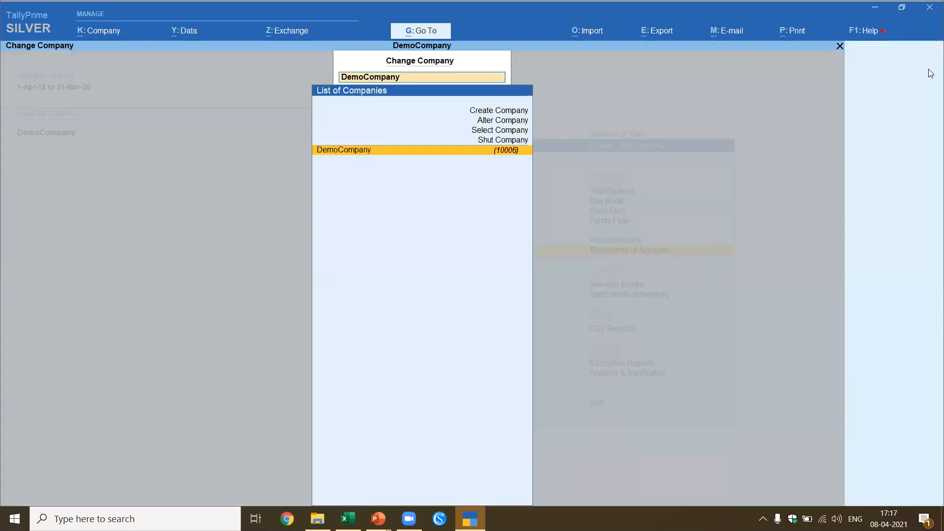
key("Up")
key("Up")
key("Up")
key("Up")
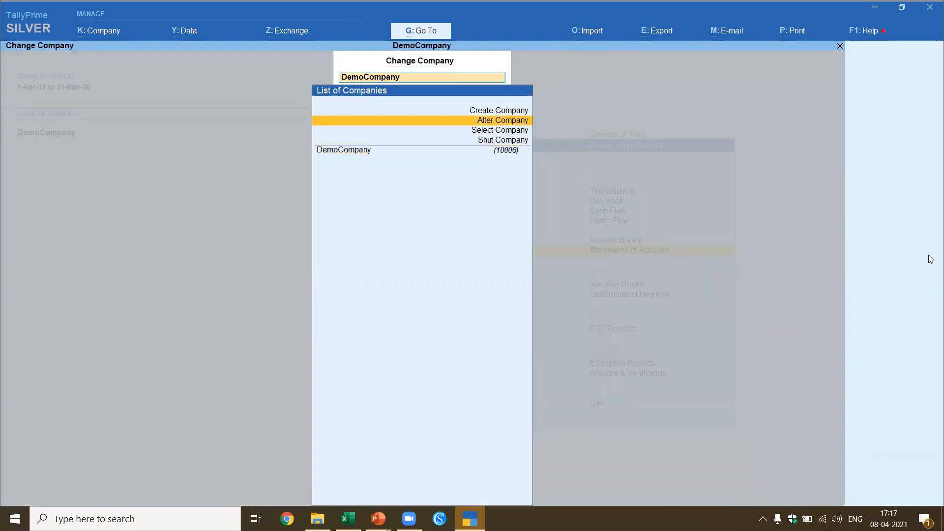
key("Return")
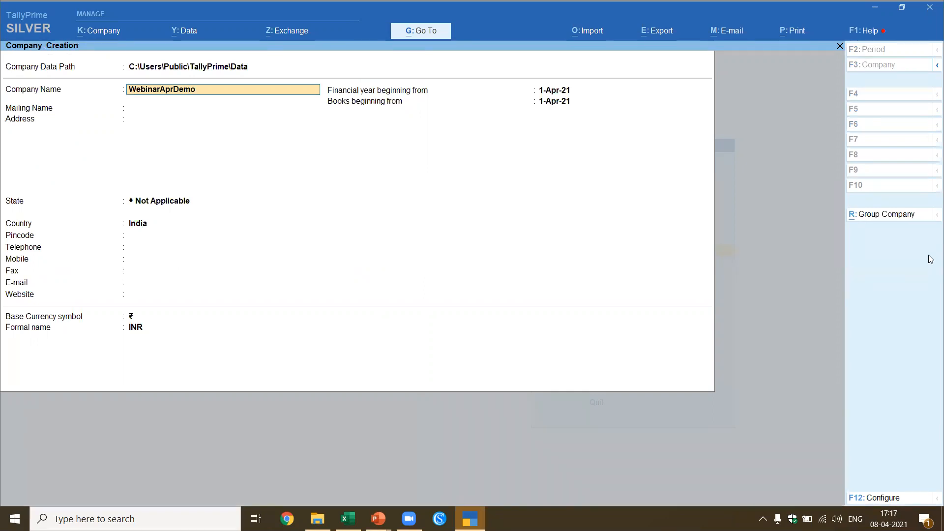
key("Return")
key("Return")
key("Return")
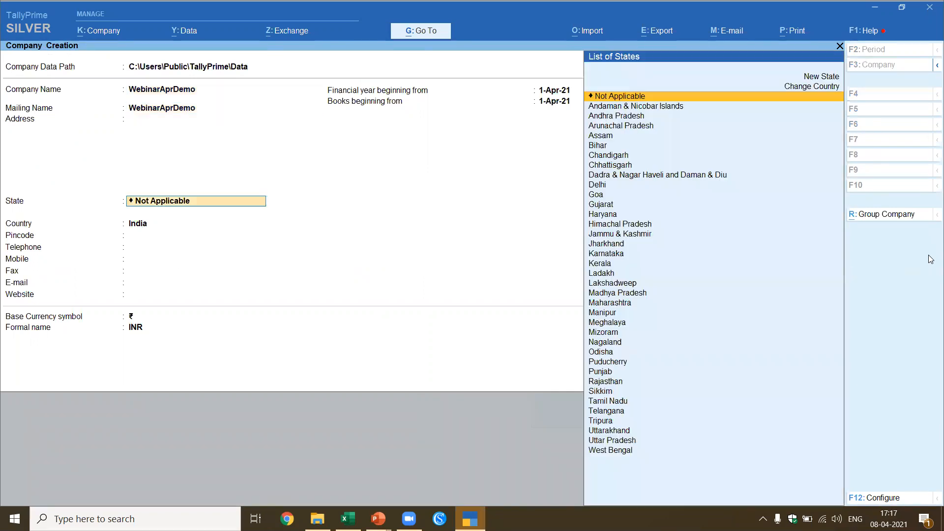
Set the new company's state to Karnataka and fill in its pincode, leaving the telephone, mobile and fax fields blank
type("Kar")
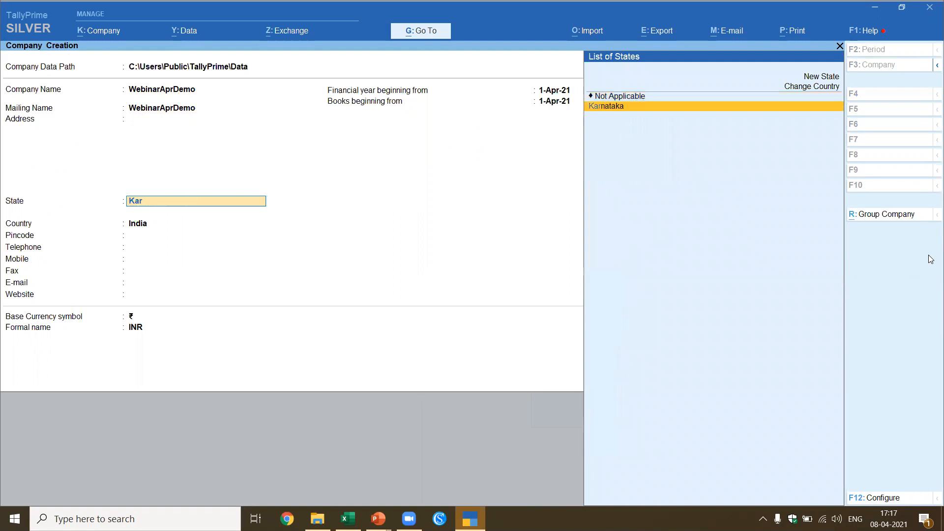
key("Return")
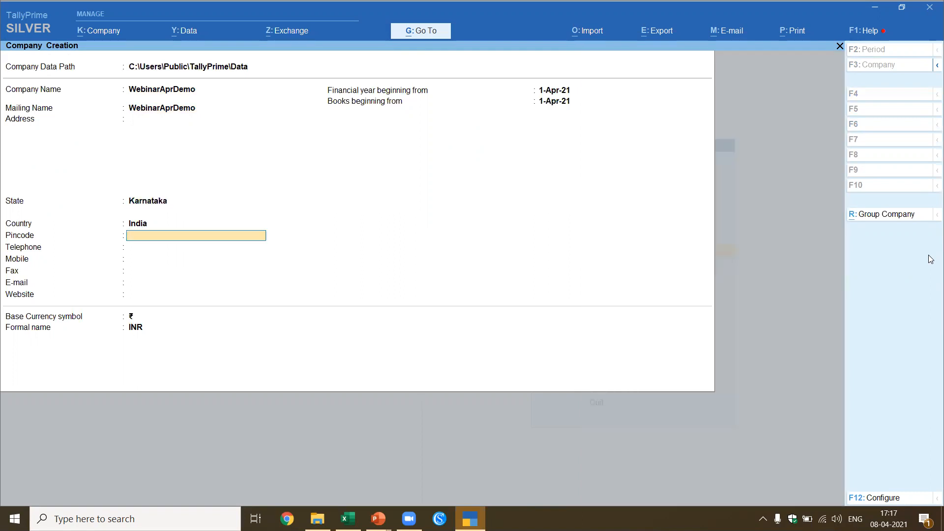
type("5600")
key("Return")
key("Return")
key("Return")
key("Return")
key("Return")
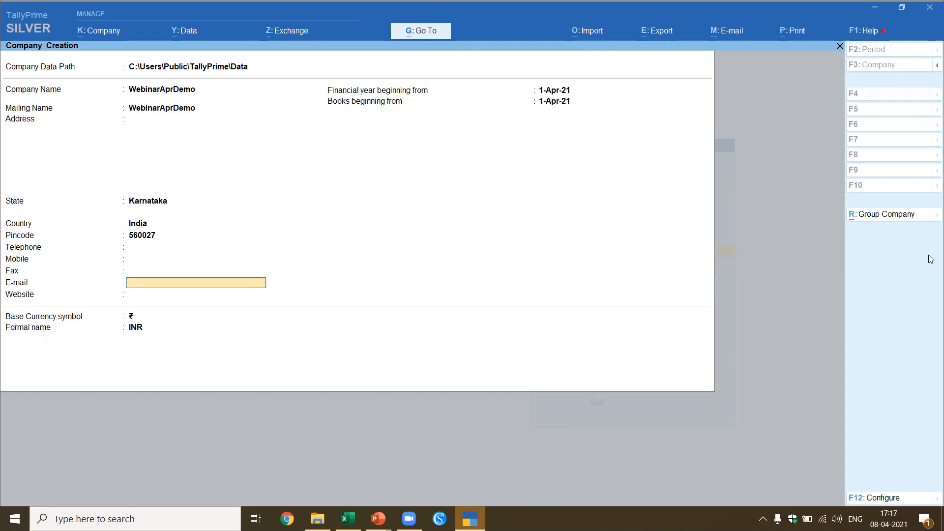
Set the financial year and books beginning date to 1-Apr-19 and create the WebinarAprDemo company
type("1")
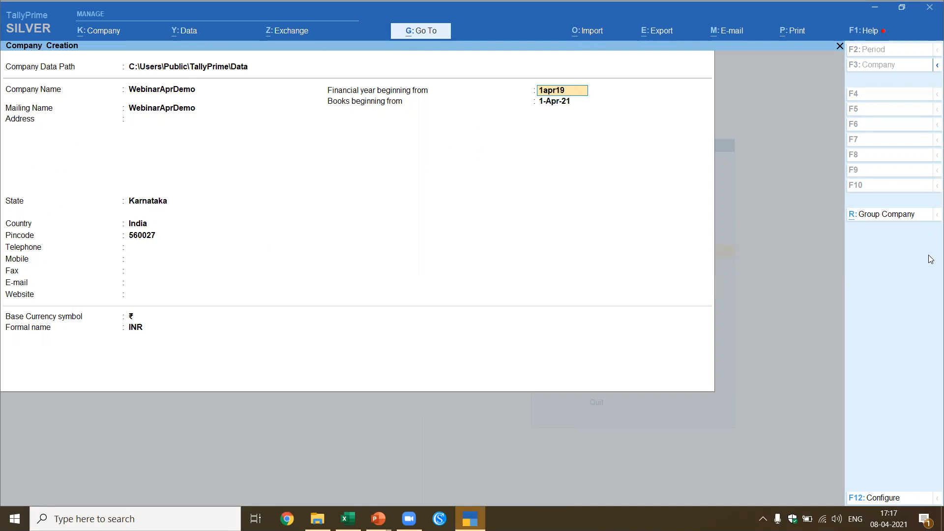
type("apr19")
key("Return")
key("Return")
key("Return")
key("Return")
key("Return")
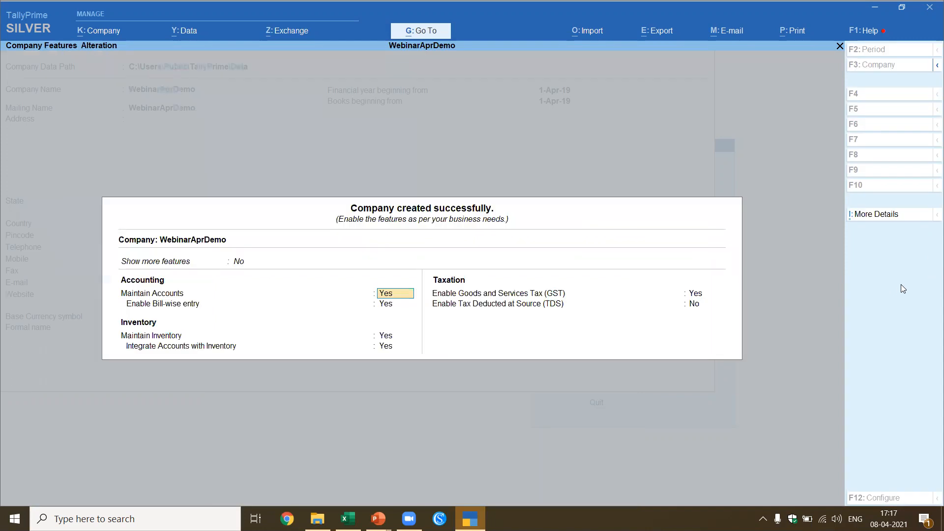
Keep accounts, bill-wise entry, integrated inventory and GST enabled for WebinarAprDemo and open its GST details
key("Return")
key("Return")
key("Return")
key("Return")
key("Return")
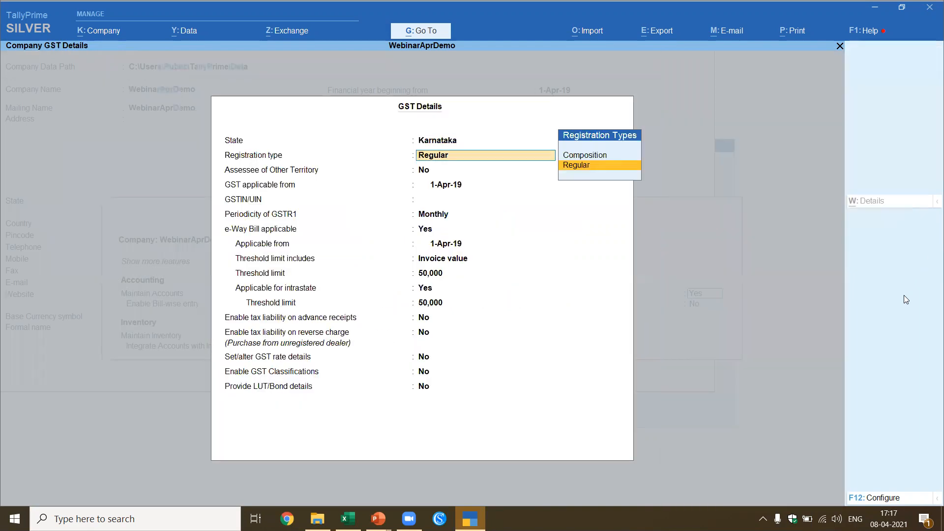
Accept the GST details with Regular registration from 1-Apr-19 and monthly GSTR1, and save the company features with TDS set to No
key("Return")
key("Return")
key("Return")
key("Return")
key("Return")
key("Return")
key("Return")
key("Return")
key("Return")
key("Return")
key("Return")
key("Return")
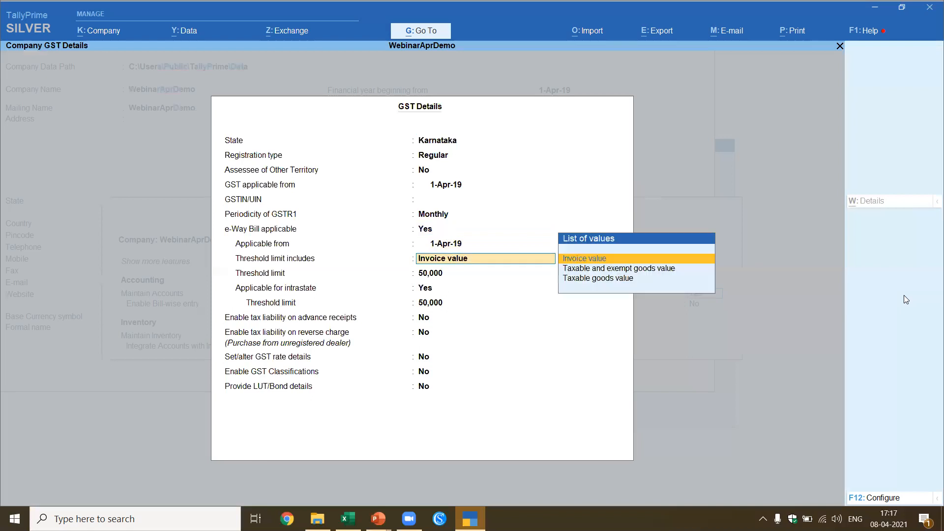
key("Return")
key("Return")
key("Return")
key("Return")
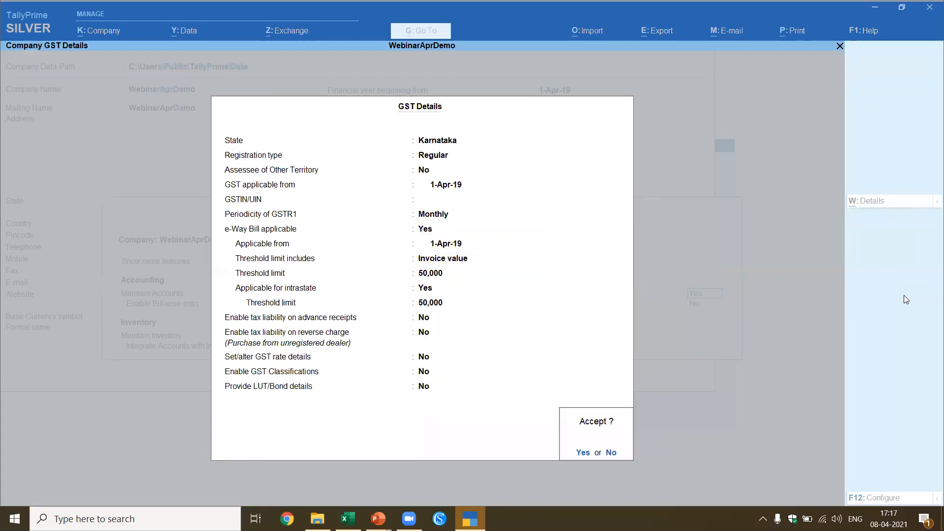
key("Return")
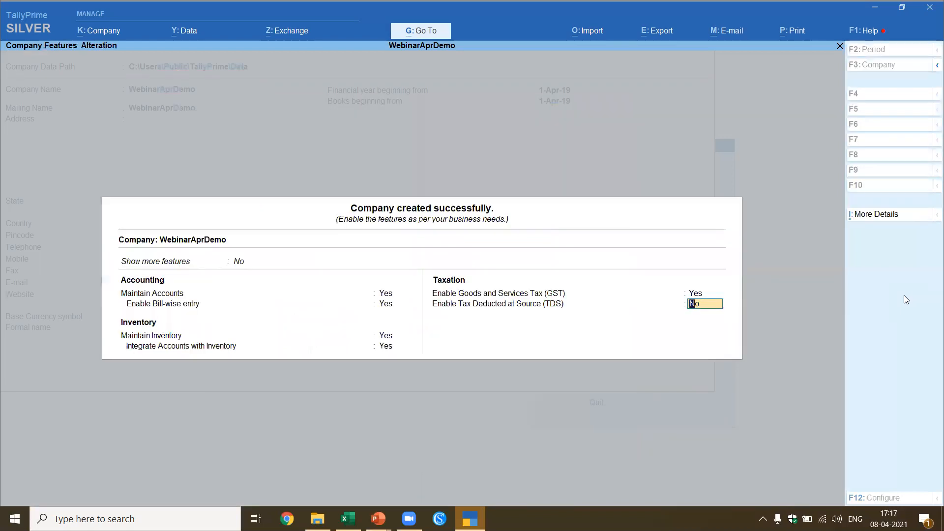
key("Return")
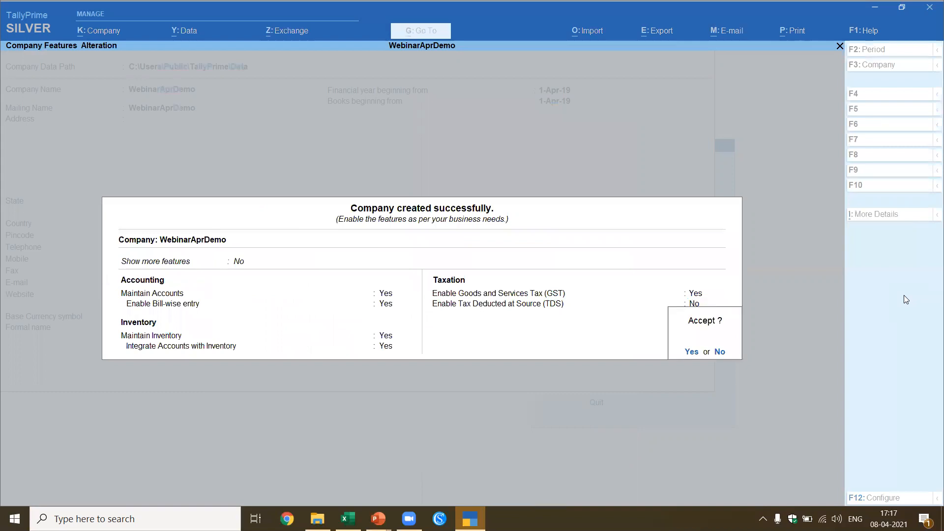
key("Return")
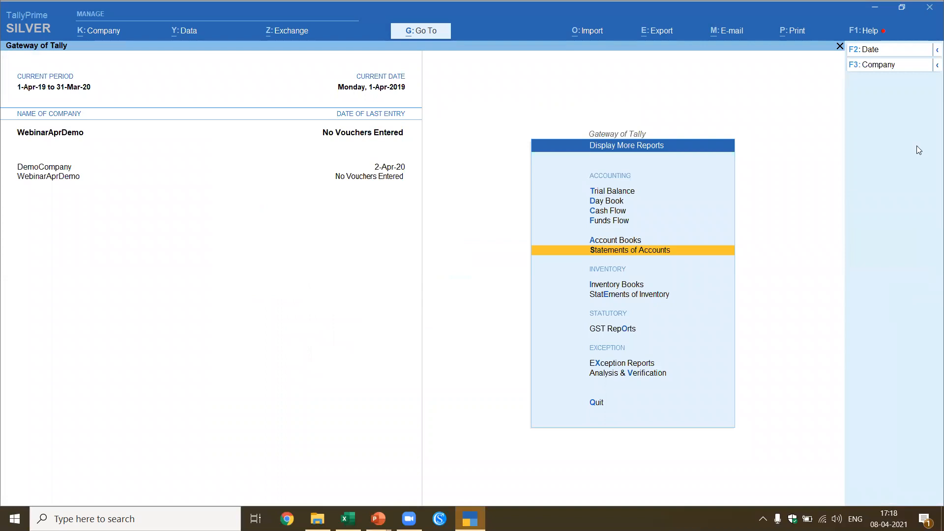
Change the active company to DemoCompany and shut it, keeping WebinarAprDemo loaded
key("F3")
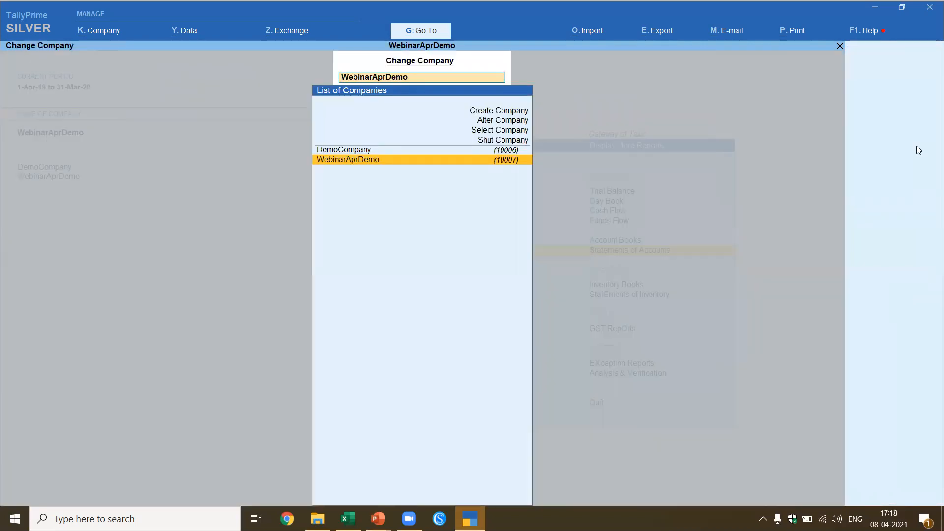
key("Up")
key("Return")
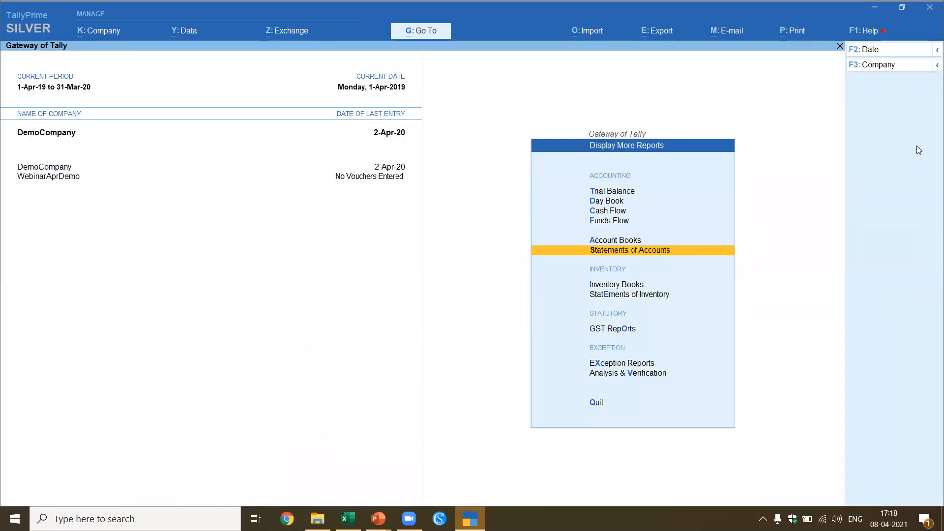
key("F3")
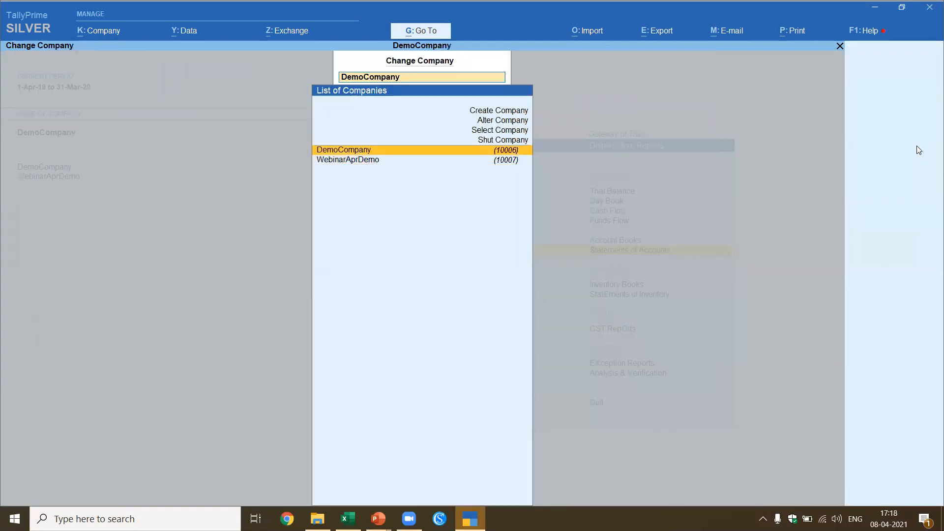
left_click(501, 140)
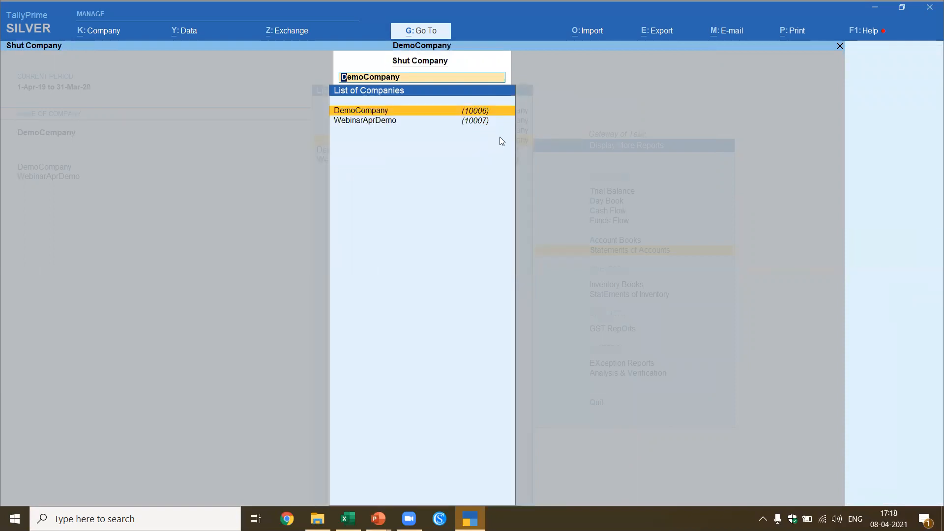
key("Return")
key("y")
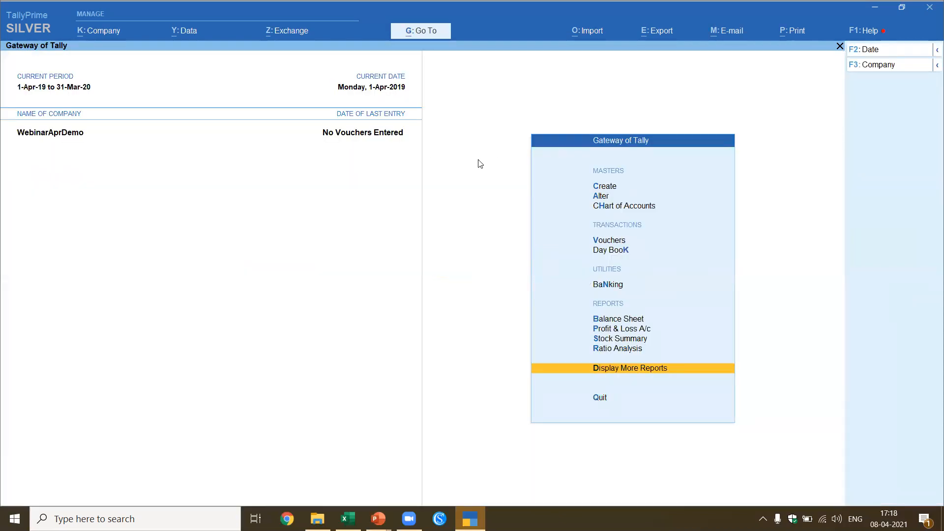
Examine the Statistics report of WebinarAprDemo under Statements of Accounts and return to the additional reports list
key("d")
key("s")
key("s")
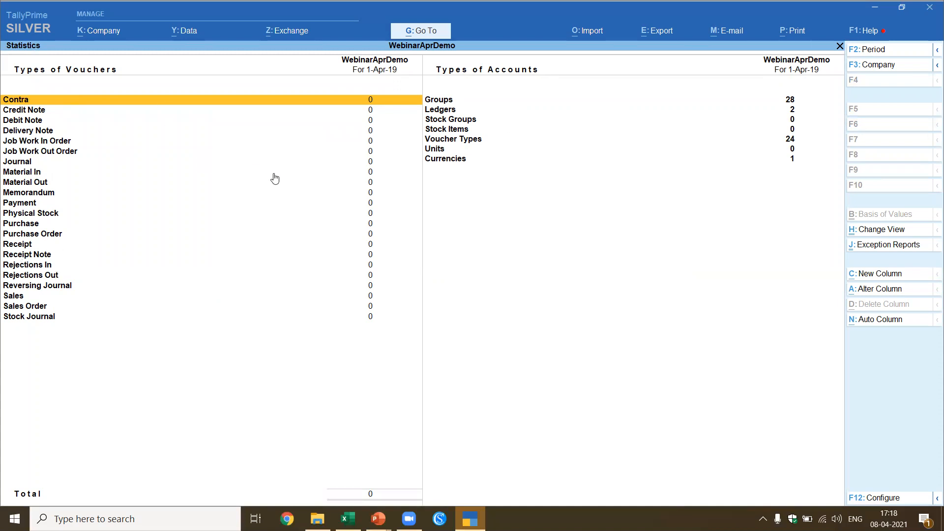
key("Escape")
key("Escape")
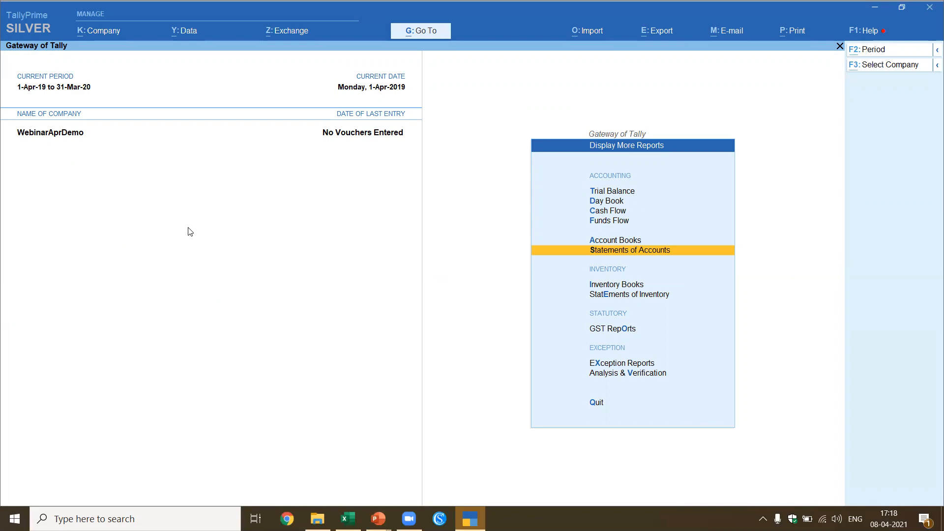
Review the 7-step import slide in PowerPoint and switch to the blank Excel workbook with the E2Tally-Soft functions
key("alt+Tab")
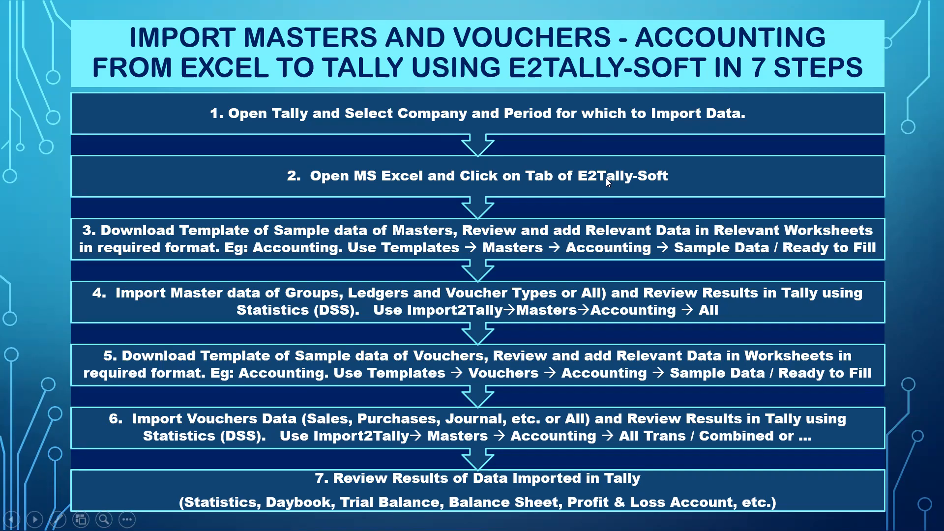
key("alt+Tab")
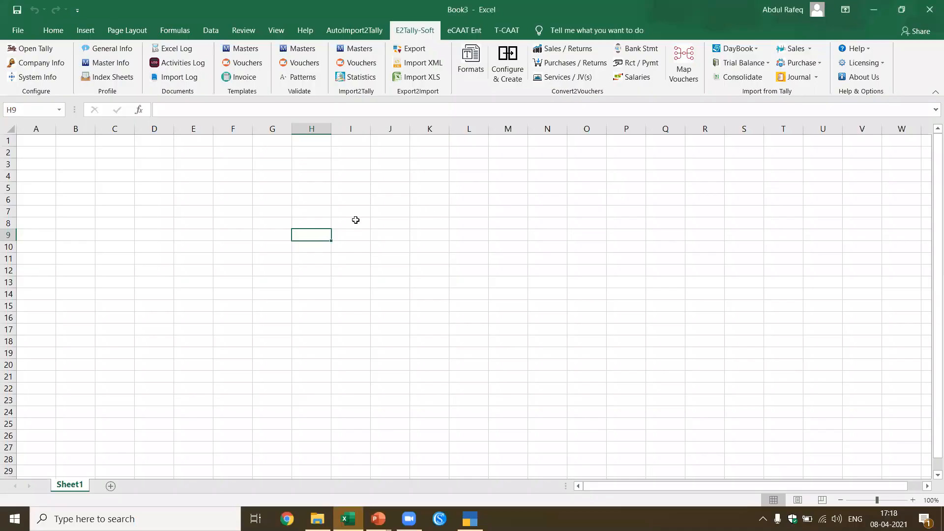
left_click(364, 196)
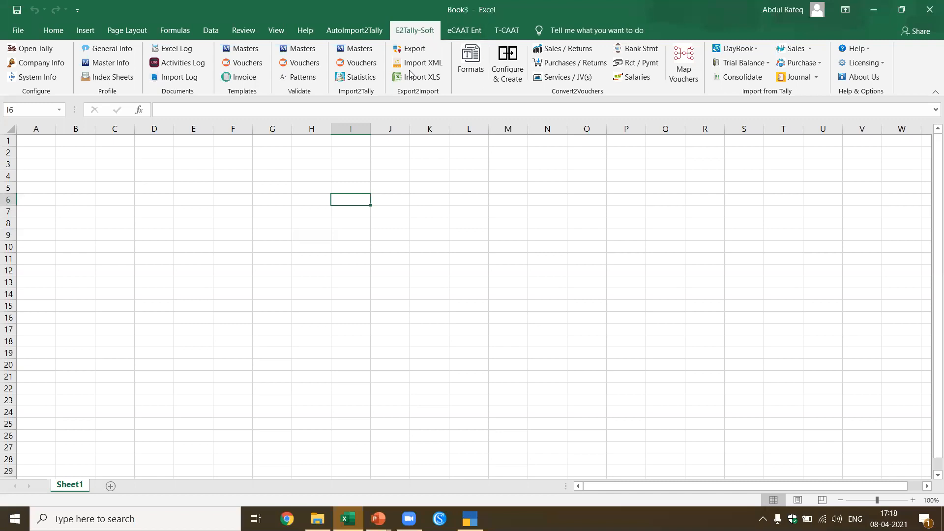
left_click(238, 235)
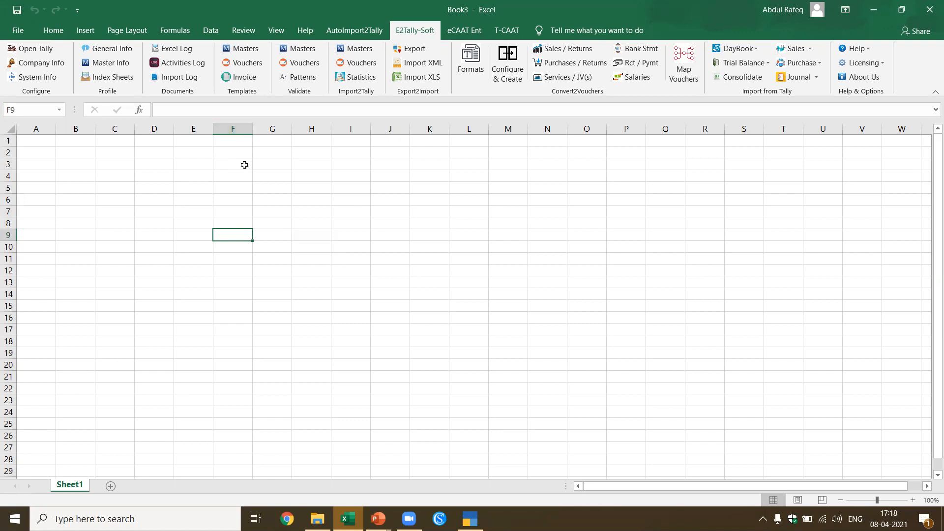
Open the E2Tally-Soft masters template for importing accounting masters with sample data
left_click(243, 48)
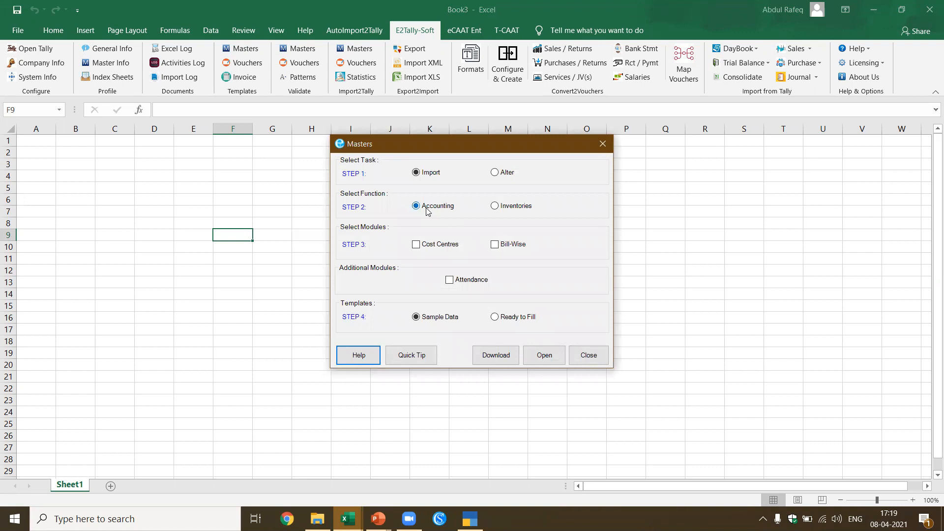
left_click(544, 355)
left_click(464, 311)
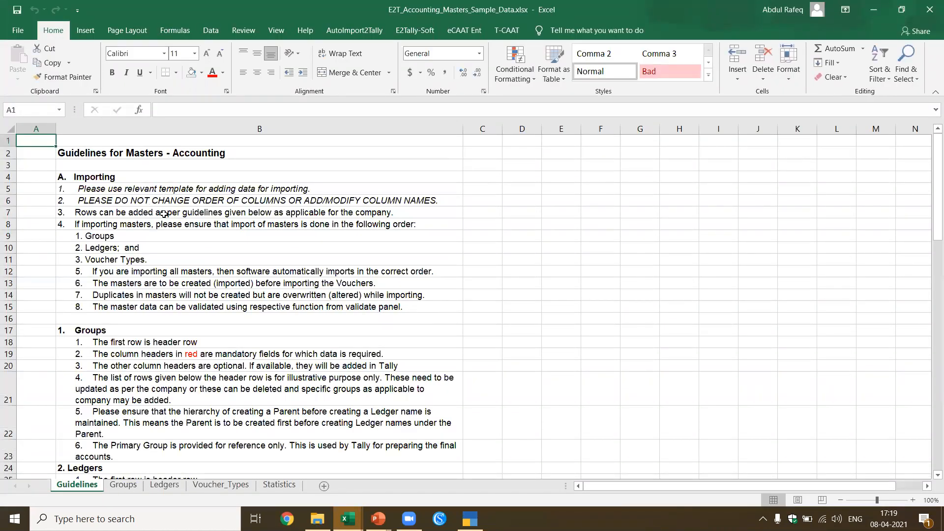
Examine the importing guidelines and look through the Groups, Ledgers and Voucher_Types worksheets of the sample template
scroll(157, 309, "down", 3)
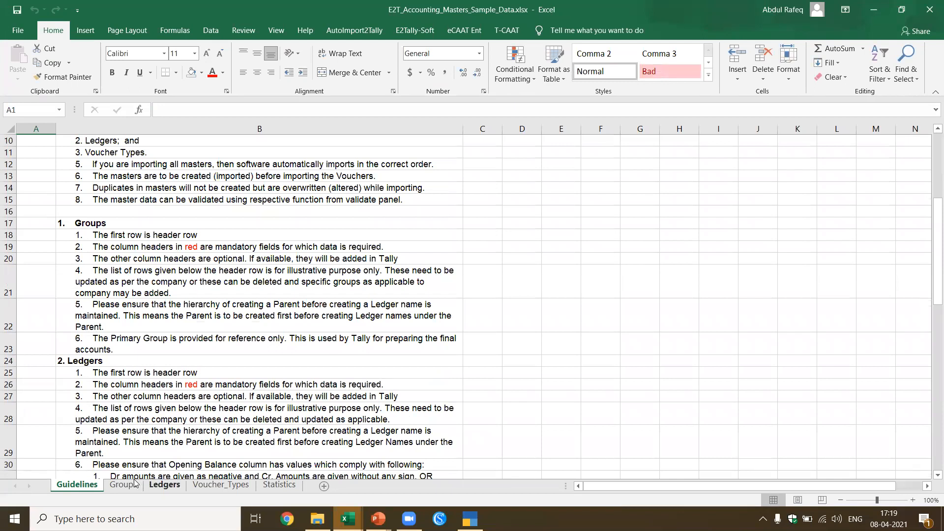
left_click(123, 484)
left_click(164, 485)
left_click(218, 486)
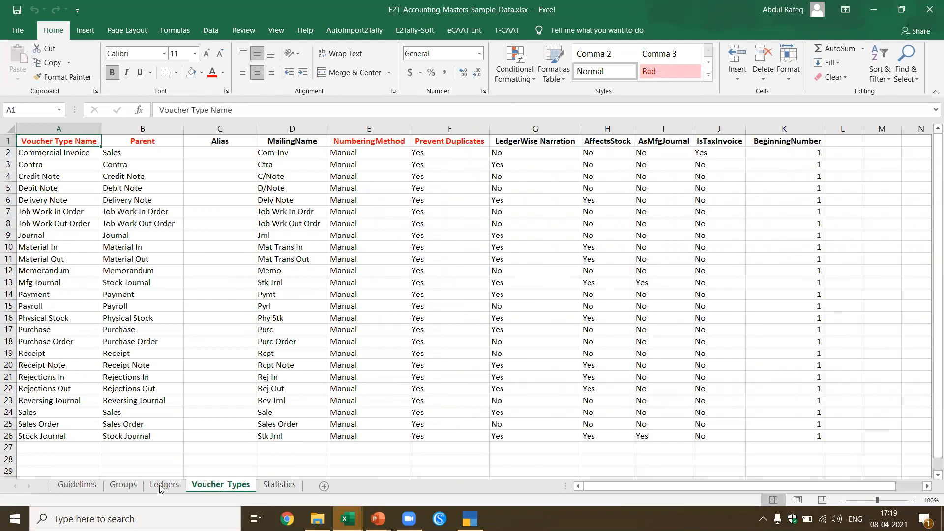
Examine the whole list of sample groups with their parents and primary groups on the Groups worksheet
left_click(122, 484)
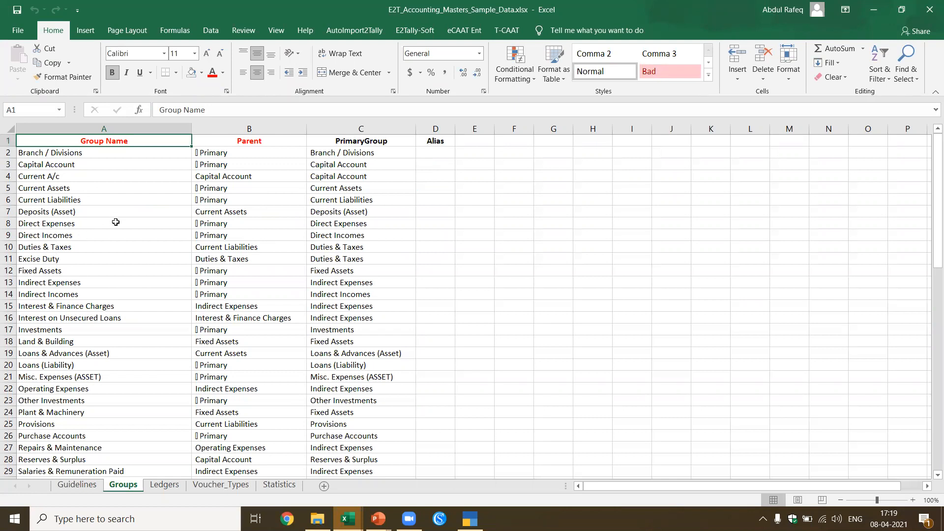
scroll(109, 268, "down", 3)
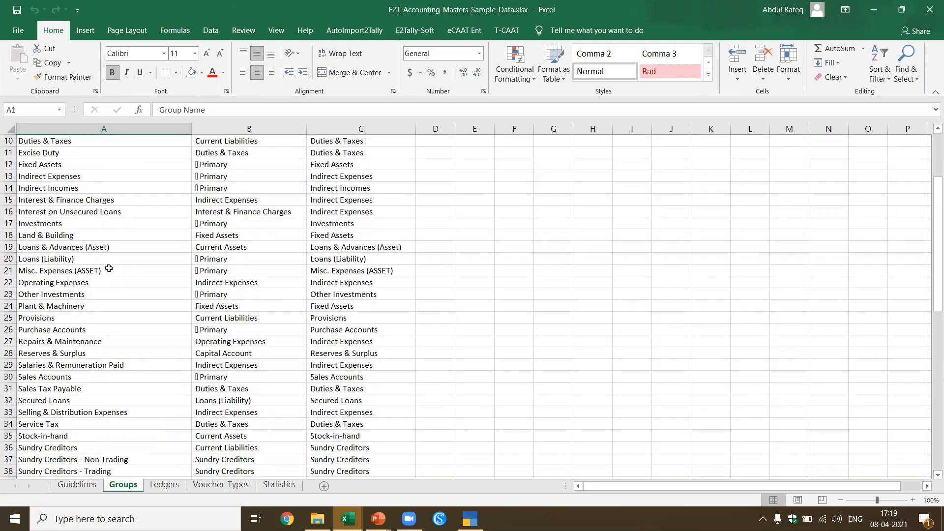
scroll(108, 268, "down", 9)
scroll(108, 271, "down", 5)
scroll(107, 273, "up", 17)
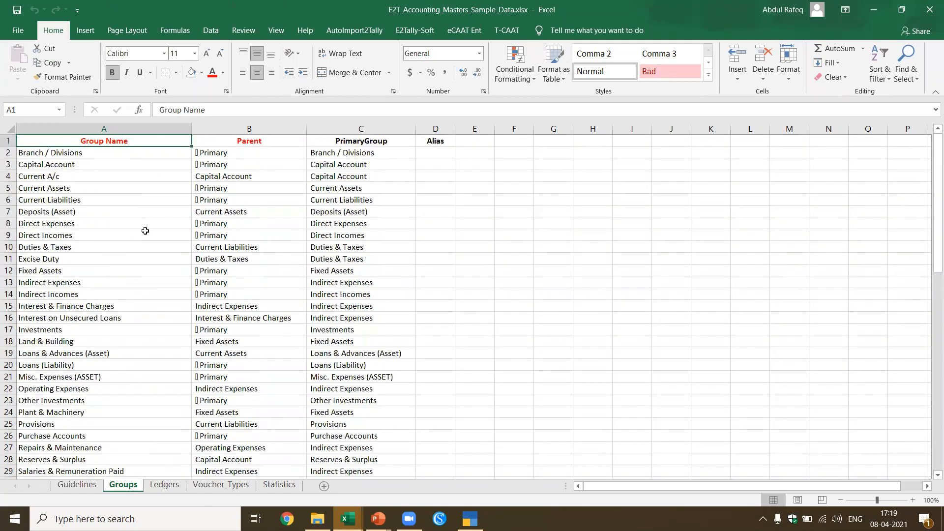
Check the 7-step import slide in PowerPoint again and return to the accounting masters sample workbook in Excel
key("alt+Tab")
key("Tab")
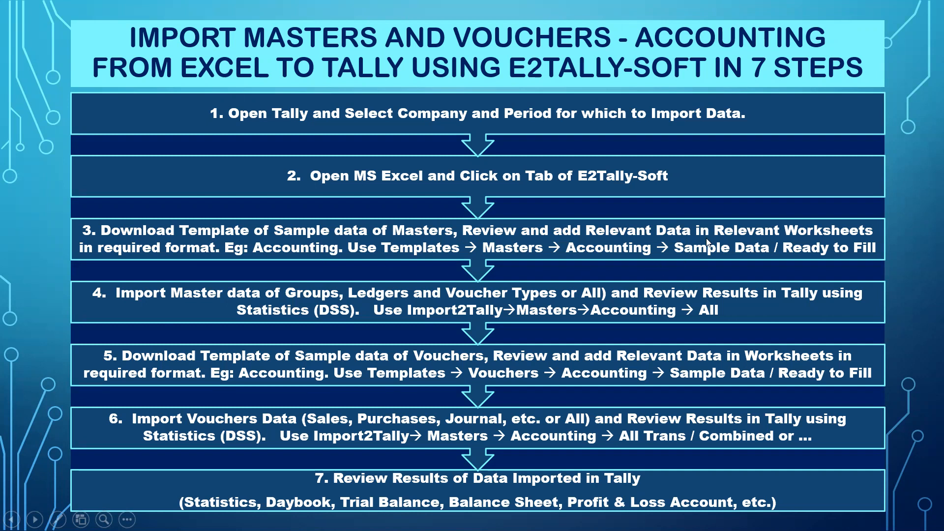
key("alt+Tab")
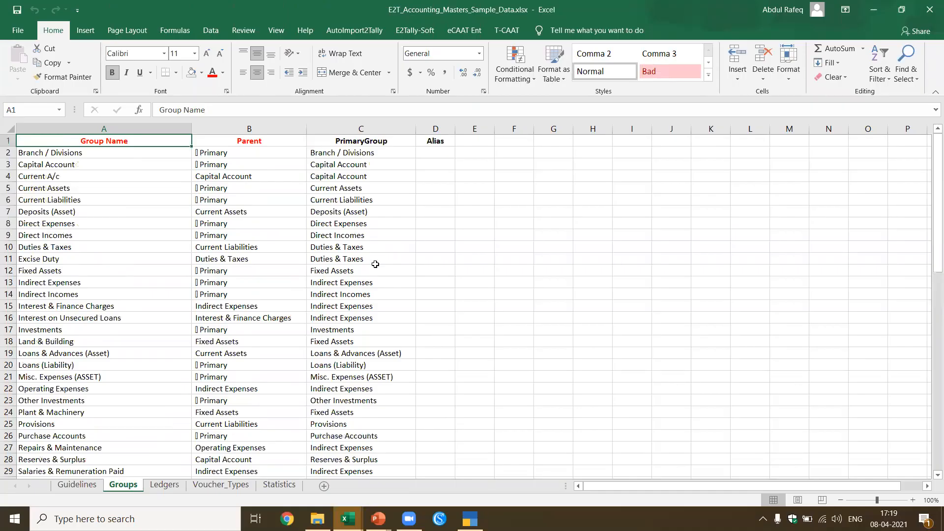
Look at the sample groups once more, review the import slide in PowerPoint, and return to the masters workbook in Excel
left_click(354, 256)
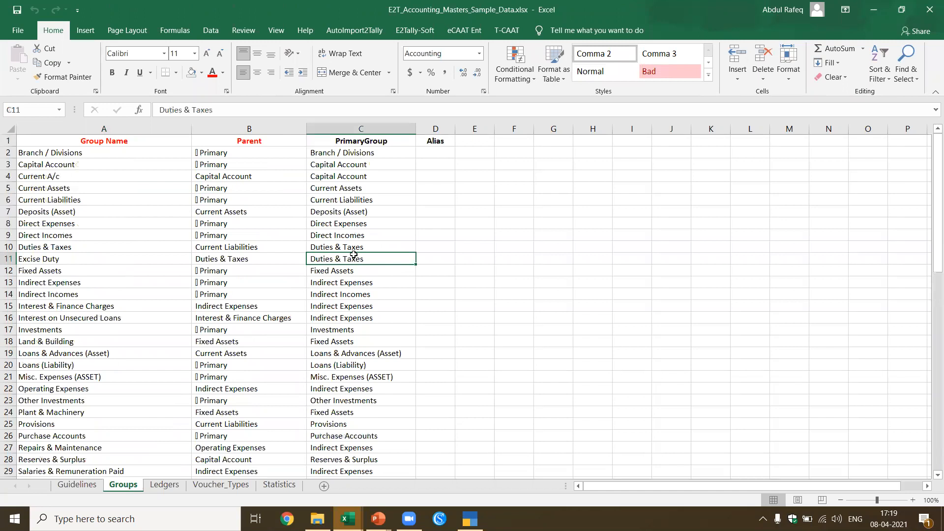
left_click(84, 225)
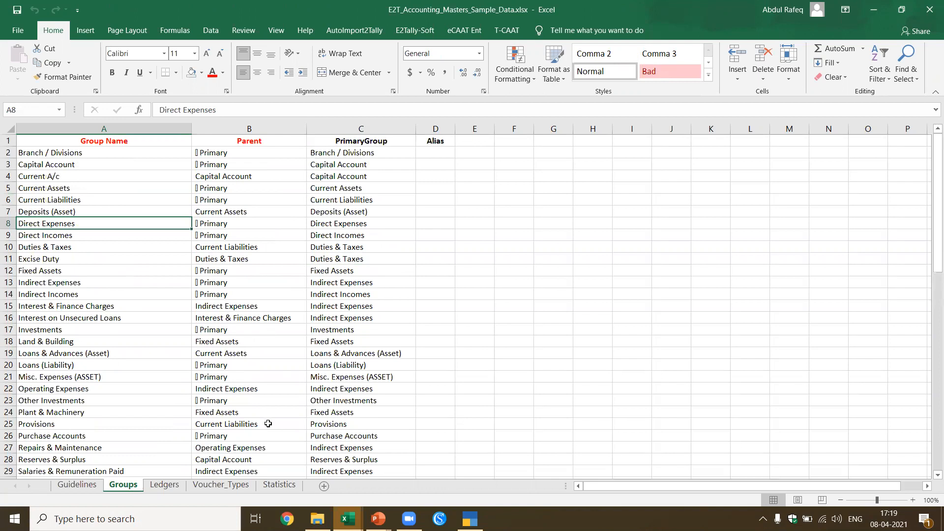
key("alt+Tab")
key("alt+Tab")
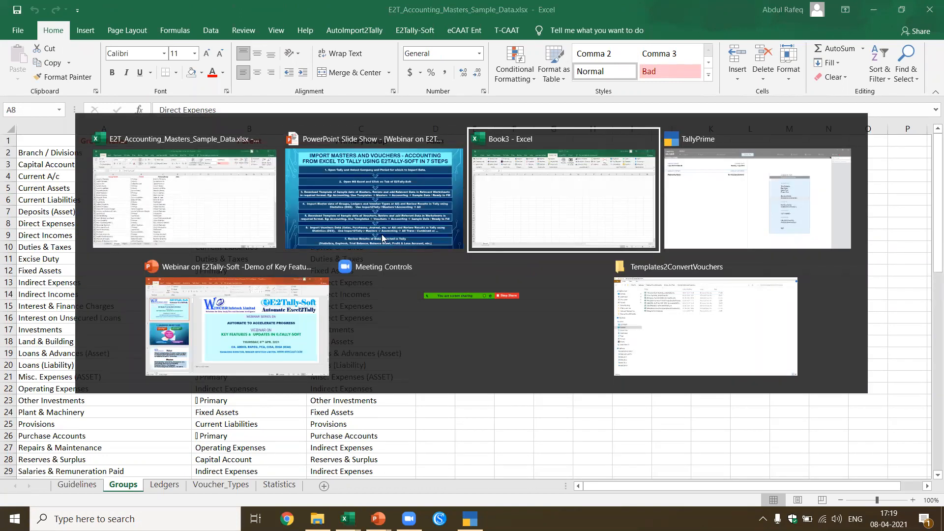
left_click(382, 237)
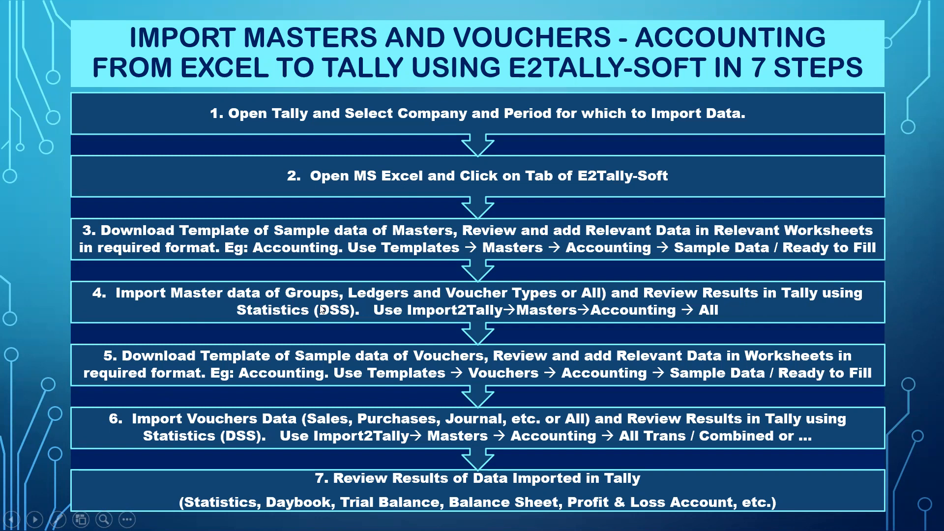
key("alt+Tab")
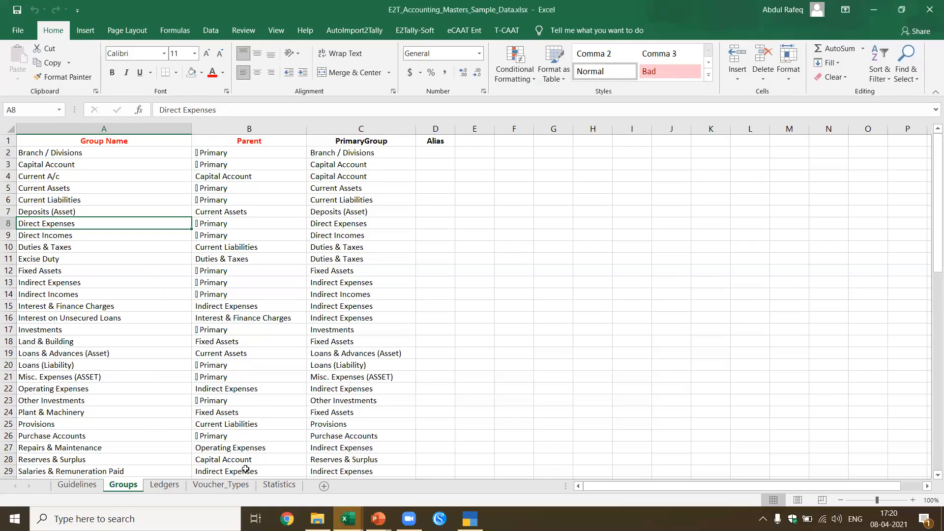
Check the counts of groups, ledgers and voucher types on the Statistics worksheet
left_click(279, 485)
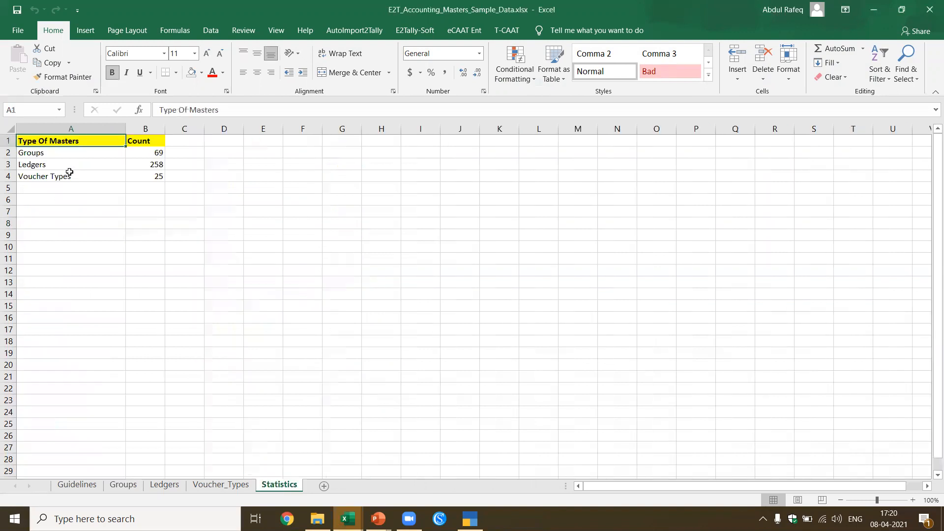
left_click(32, 153)
left_click(39, 166)
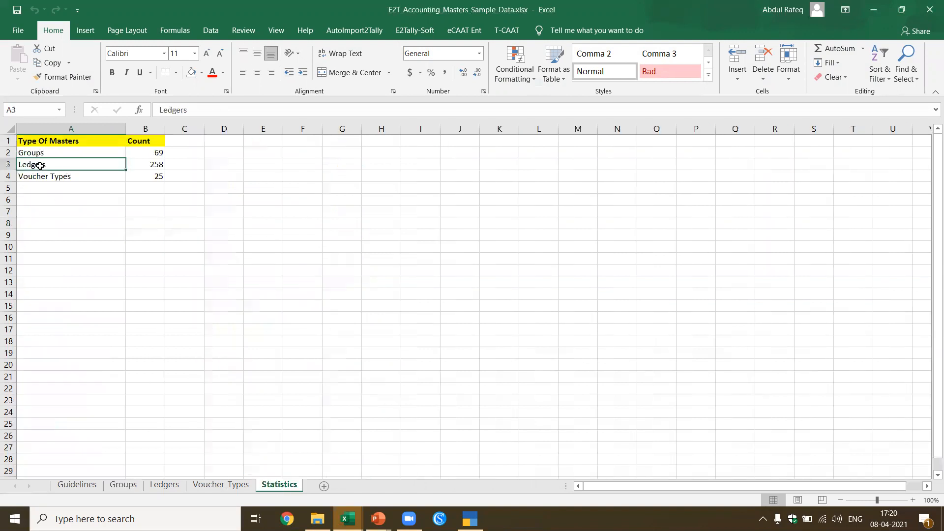
left_click(68, 178)
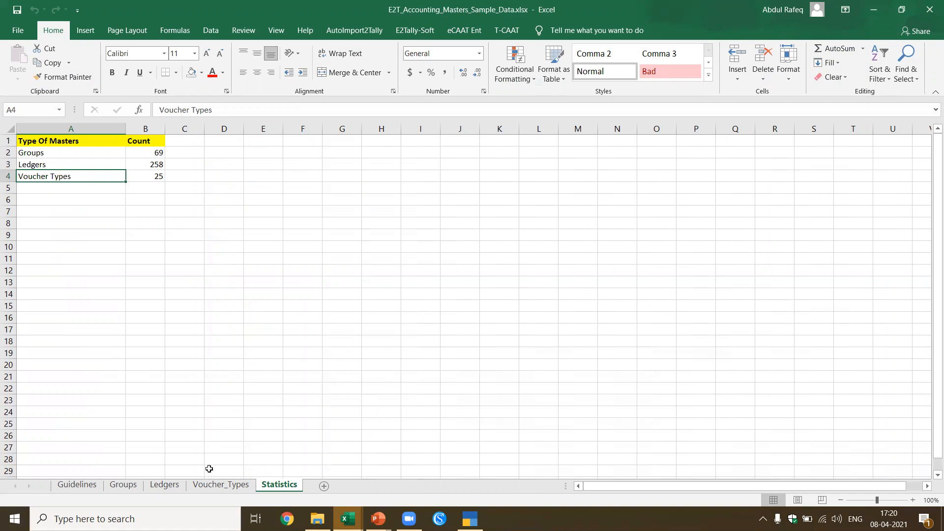
View the Voucher_Types worksheet, and examine the Ledgers worksheet from its header row to the last ledger
left_click(212, 484)
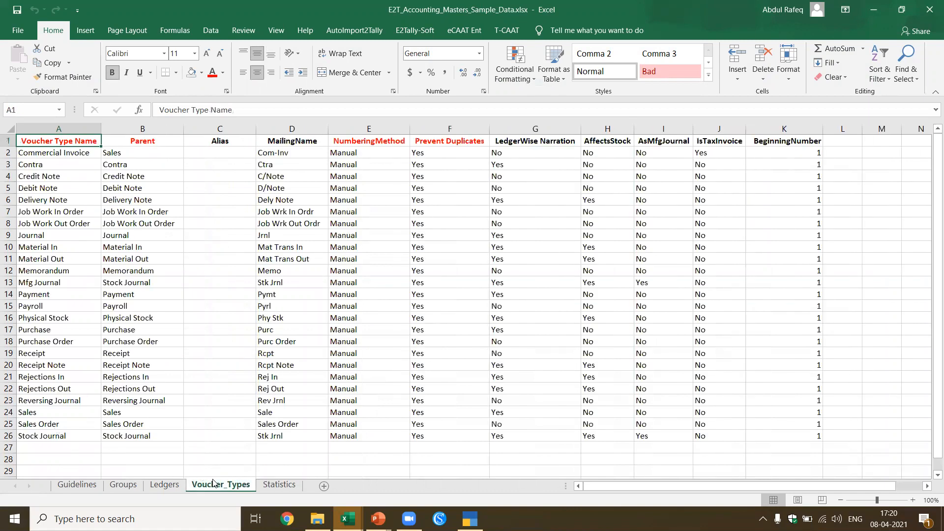
left_click(164, 484)
scroll(170, 394, "down", 4)
left_click(111, 389)
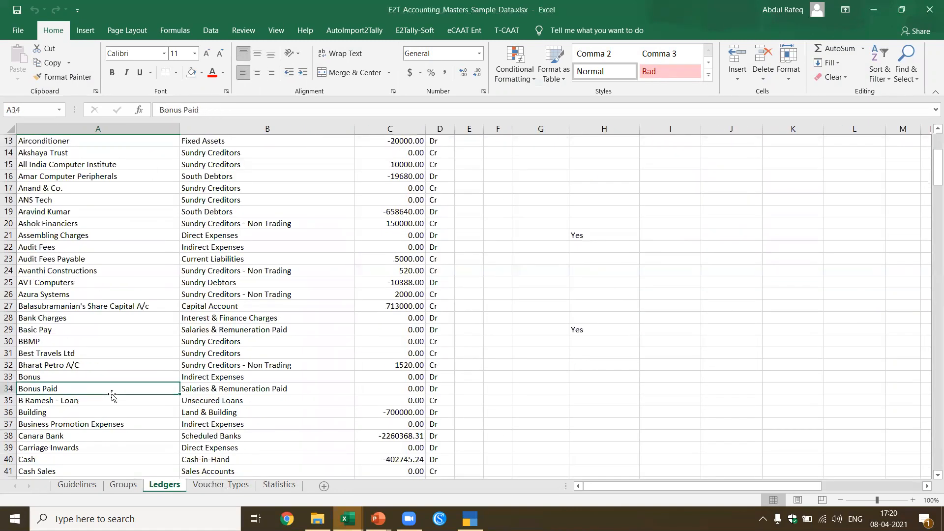
key("ctrl+End")
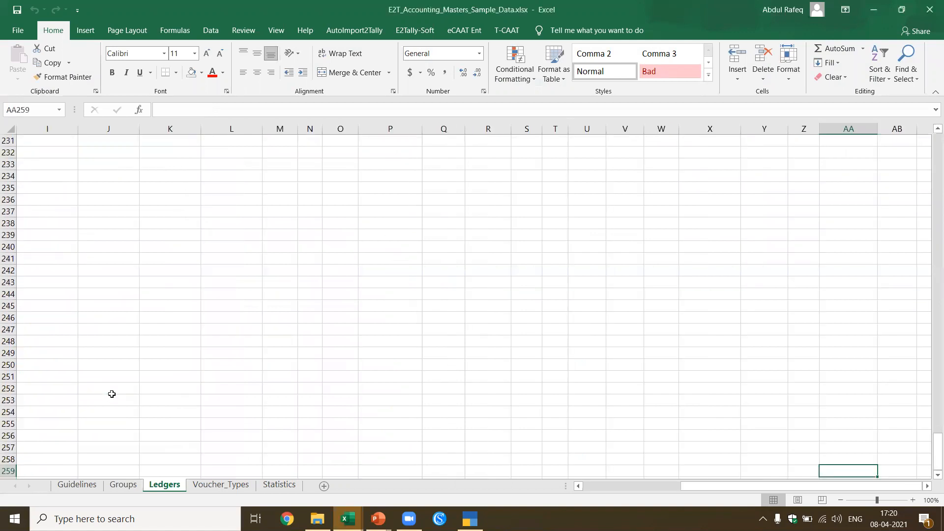
left_click(55, 396)
scroll(55, 397, "up", 14)
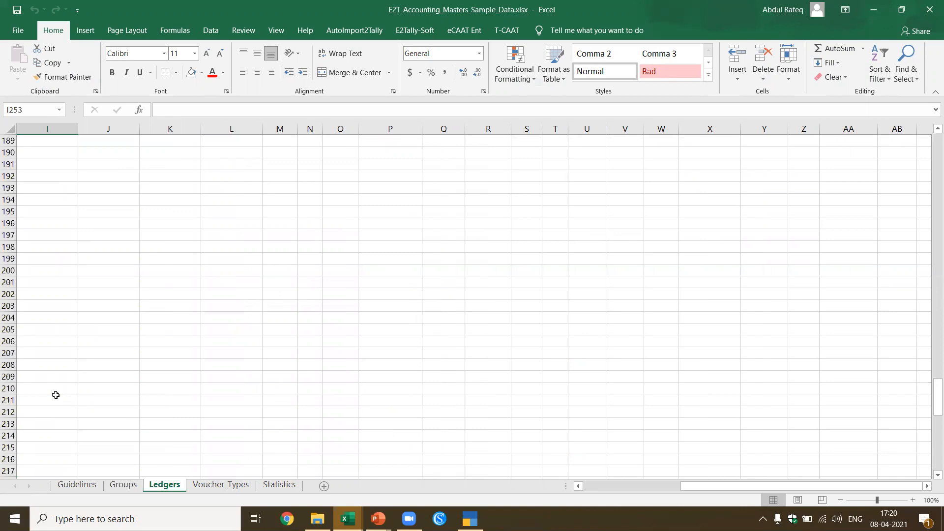
key("ctrl+Home")
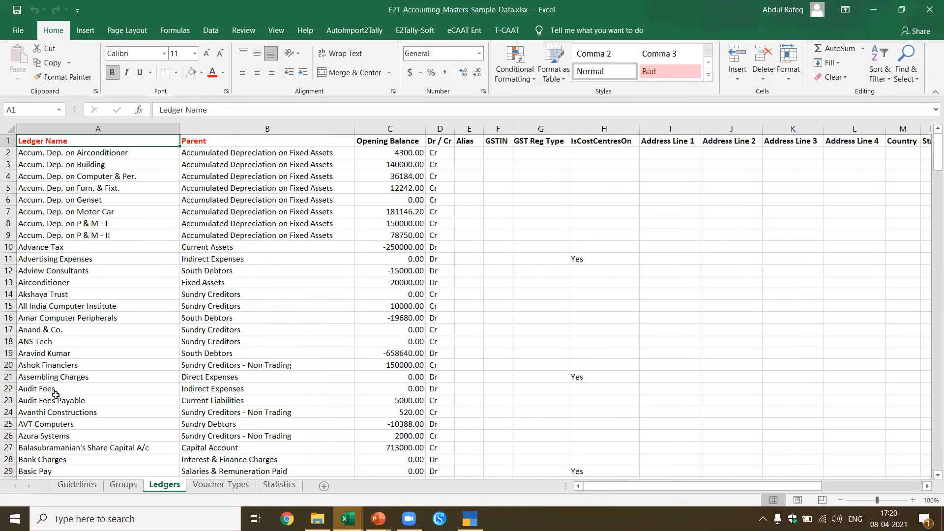
key("ctrl+Down")
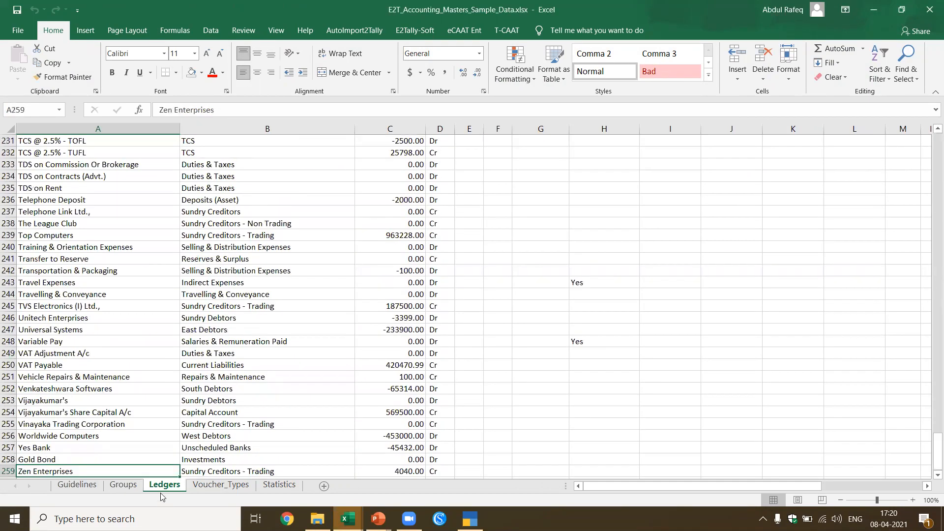
Examine the Groups worksheet down to its last group and return to the beginning of the list
left_click(123, 485)
left_click(184, 318)
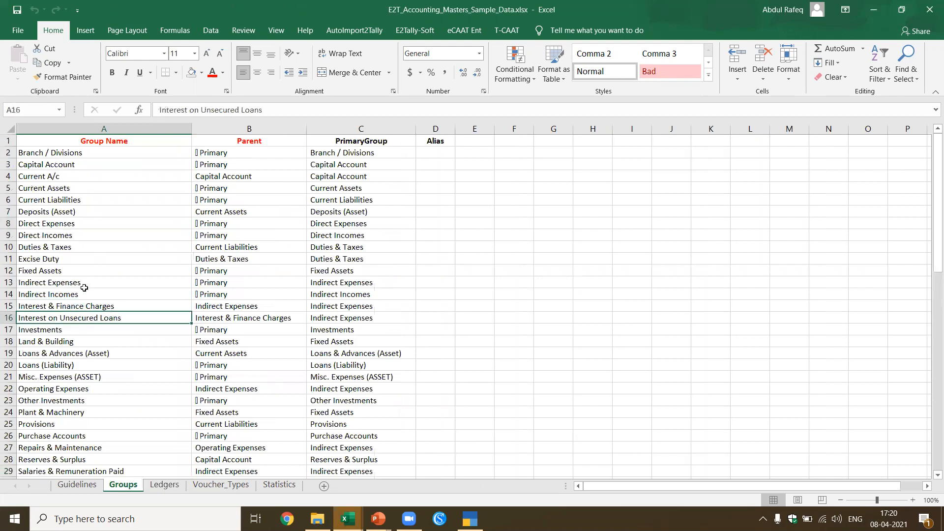
key("ctrl+Down")
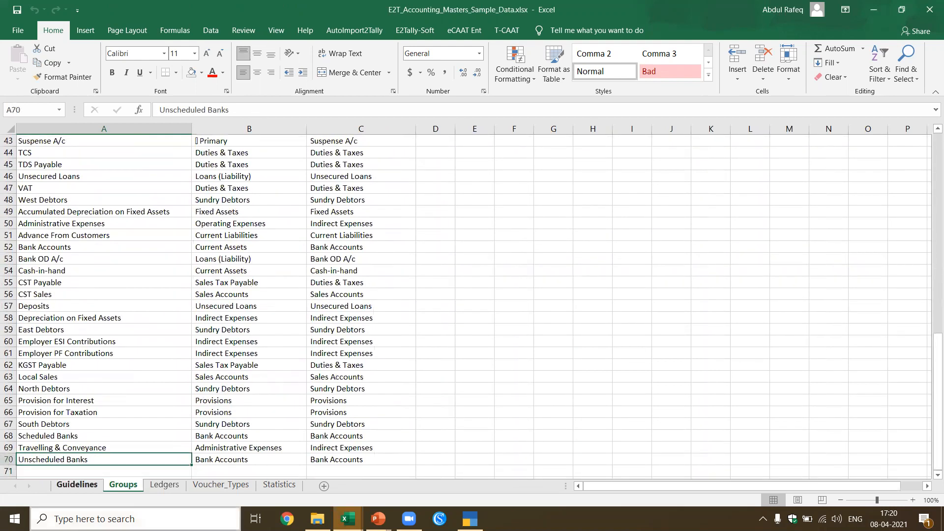
left_click(223, 235)
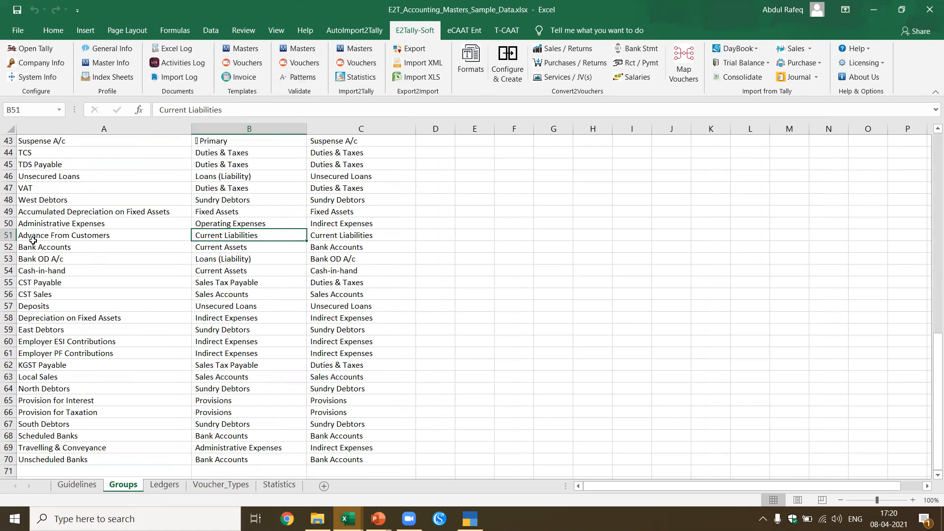
scroll(64, 245, "up", 6)
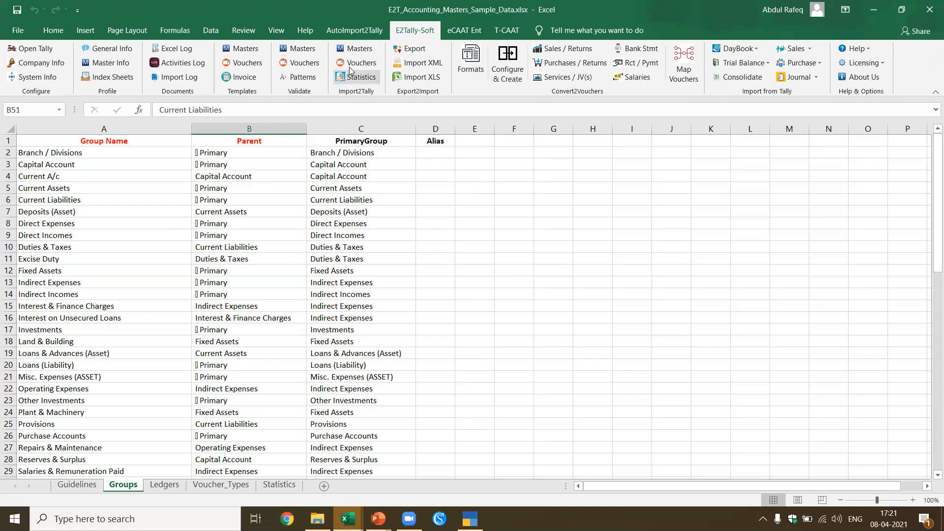
Import all accounting masters (Groups, Ledgers and Voucher_Types) directly to Tally and confirm WebinarAprDemo as the company
left_click(355, 48)
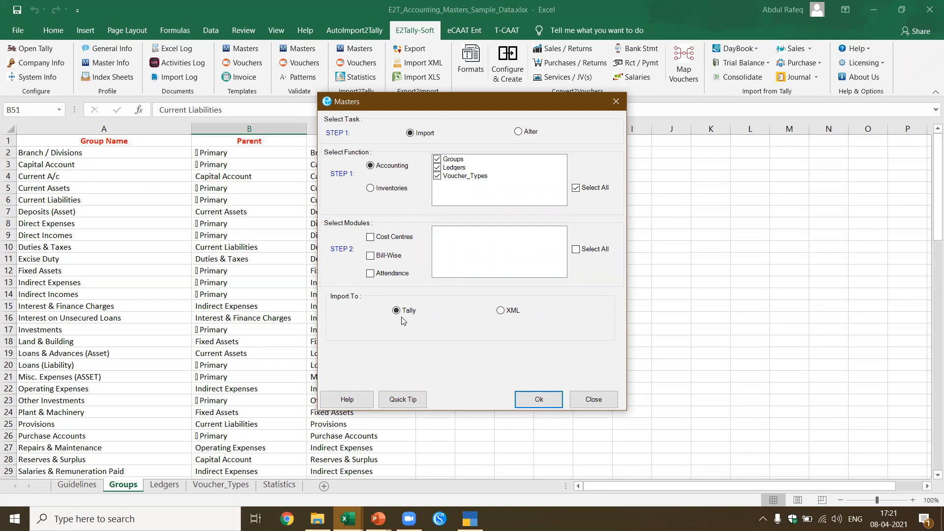
left_click(539, 400)
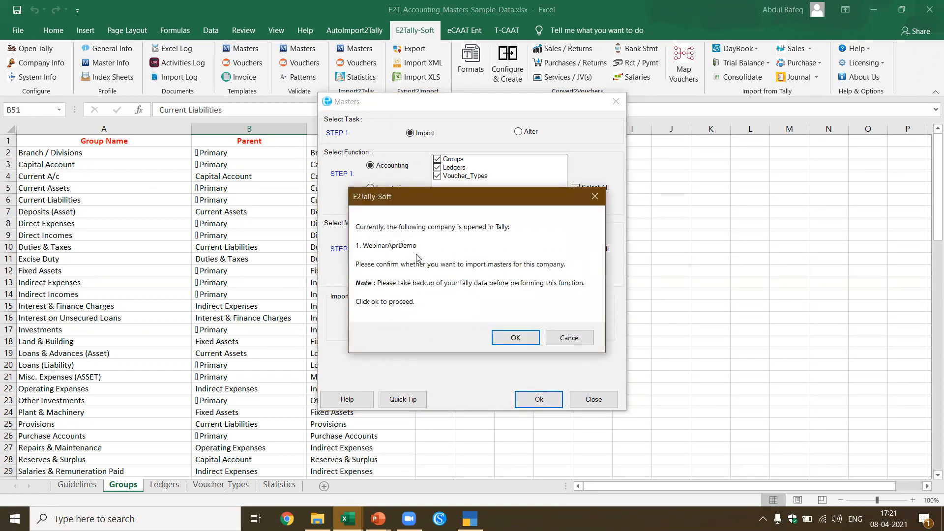
left_click(529, 341)
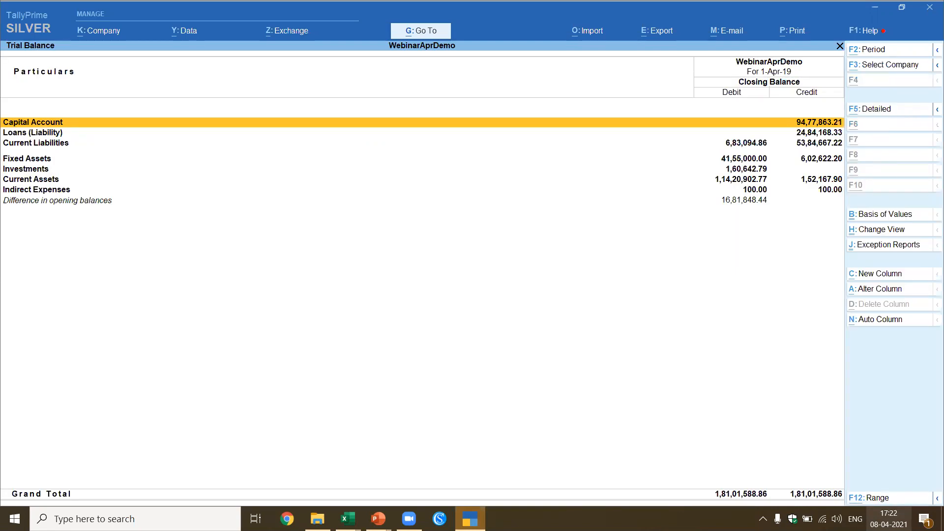
Show the TallyPrime Trial Balance of WebinarAprDemo in detailed form and look through the capital account ledgers
key("alt+F5")
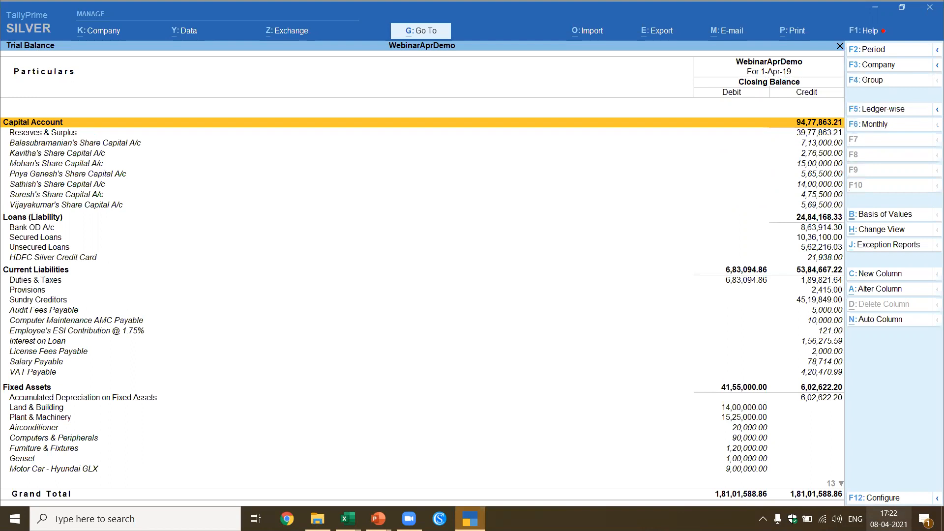
key("Down")
key("Down")
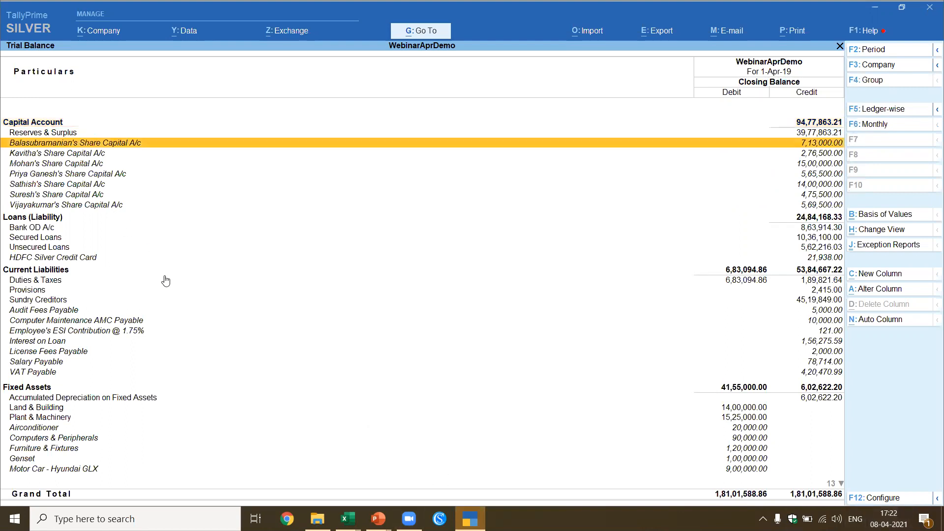
key("Down")
Review the opening balances on the Ledgers worksheet in Excel, then return to TallyPrime and close the Trial Balance
key("alt+Tab")
left_click(165, 484)
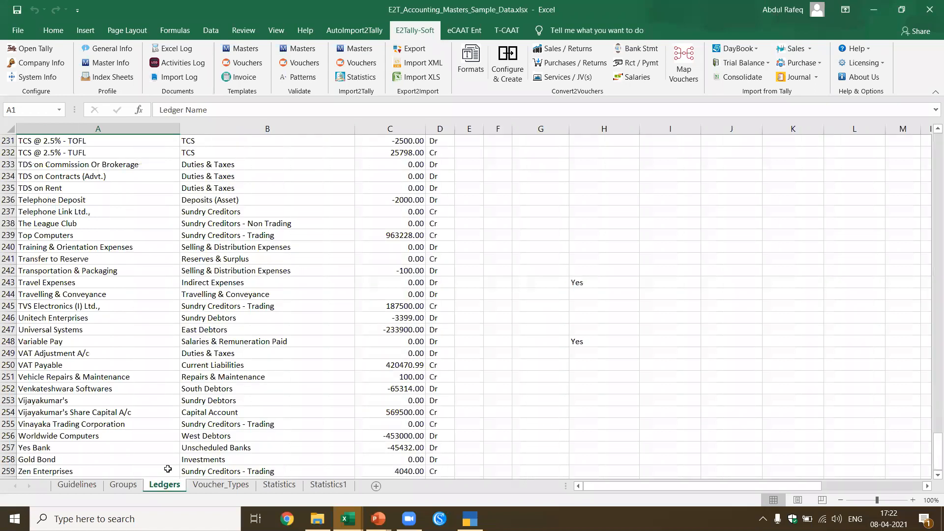
left_click(371, 246)
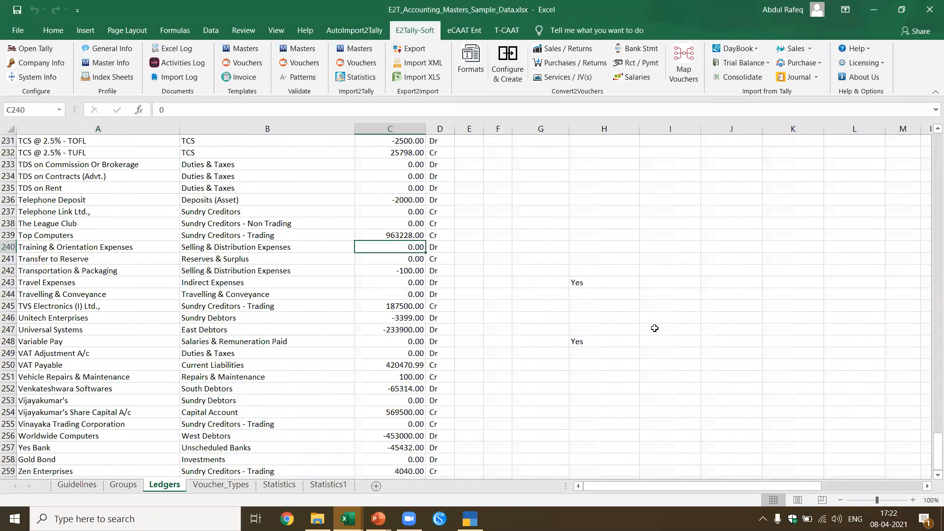
key("ctrl+Home")
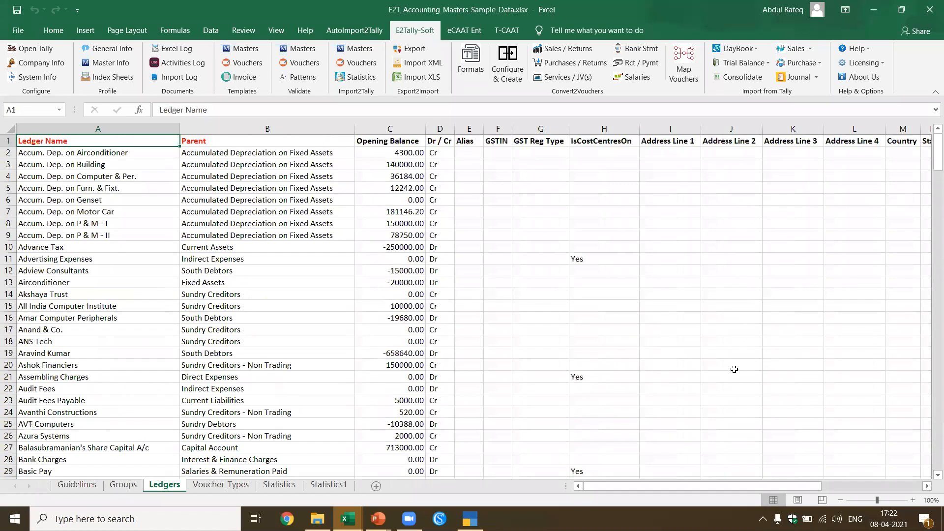
left_click(421, 171)
scroll(408, 212, "down", 5)
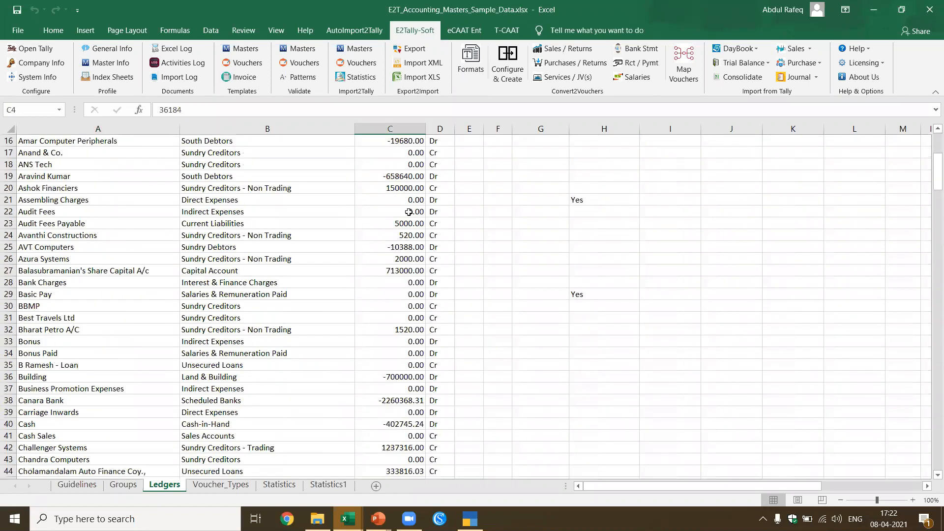
left_click(298, 232)
left_click(473, 516)
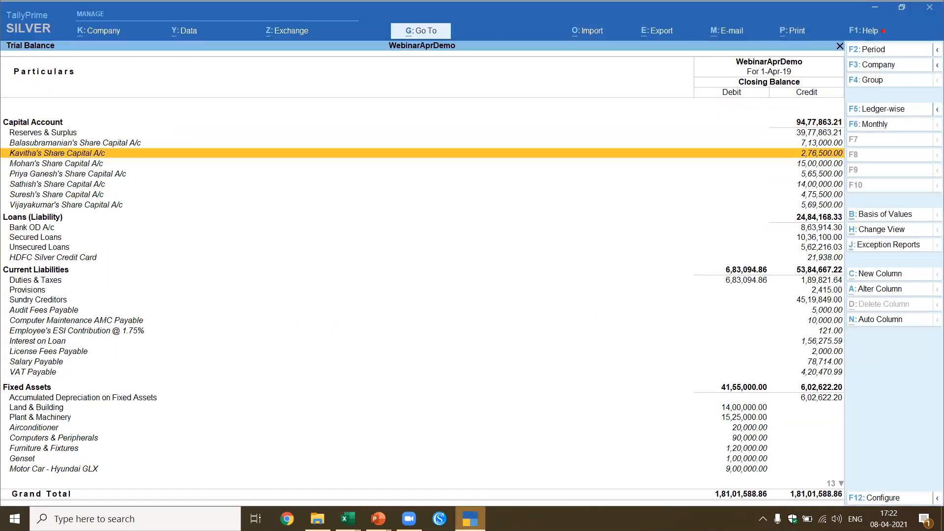
key("Escape")
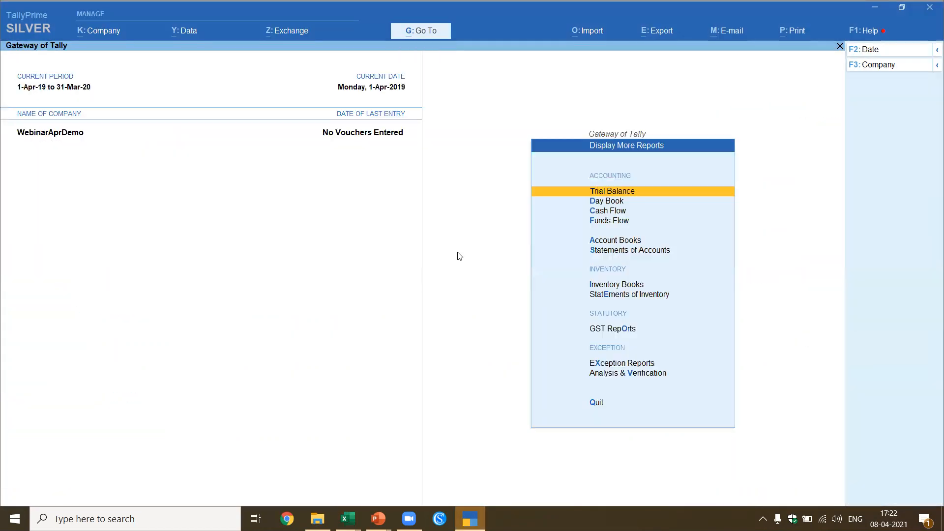
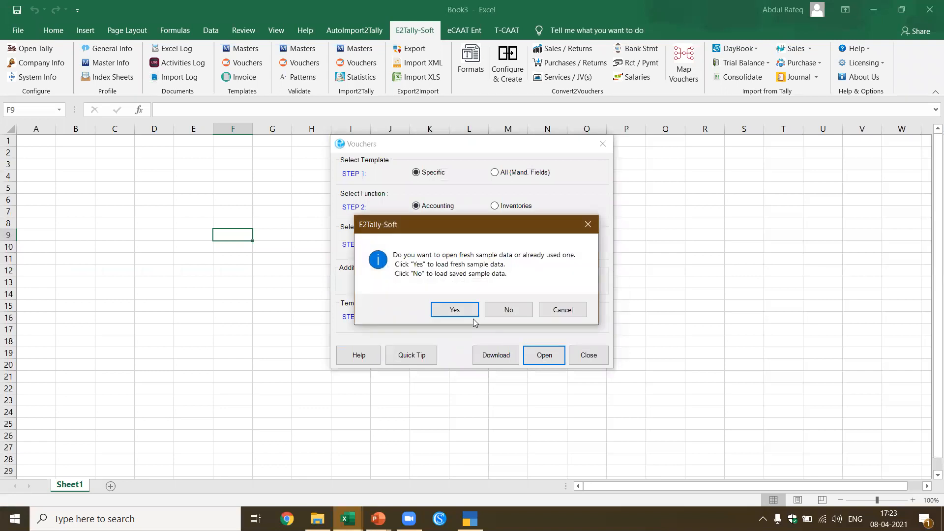
Open the accounting vouchers template with fresh sample data and read its importing and validation guidelines
left_click(461, 309)
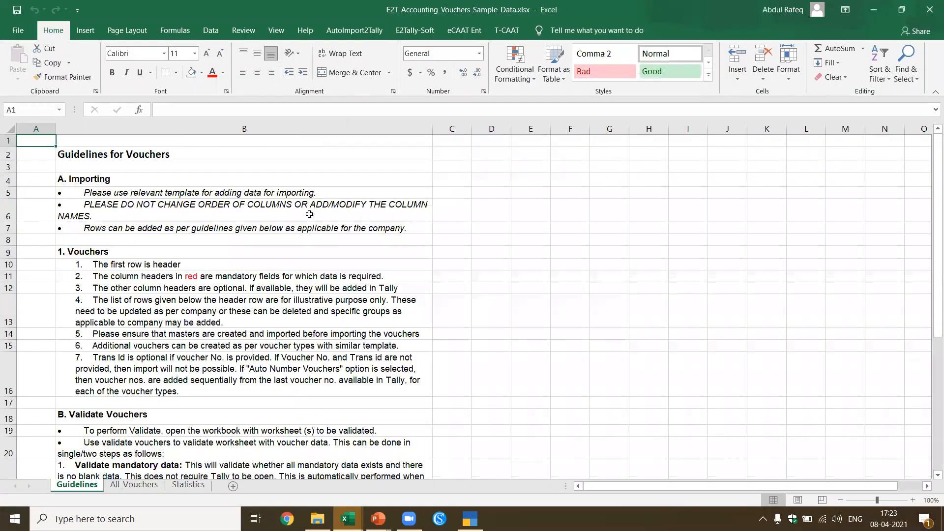
left_click(231, 217)
scroll(232, 217, "down", 5)
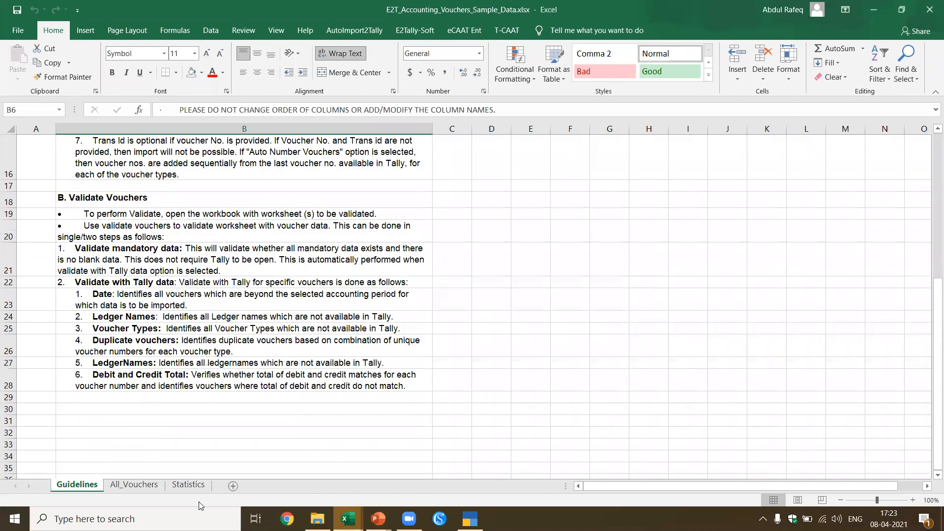
Examine the All_Vouchers worksheet and the voucher types available in its VchType filter, leaving the filter unapplied
left_click(140, 488)
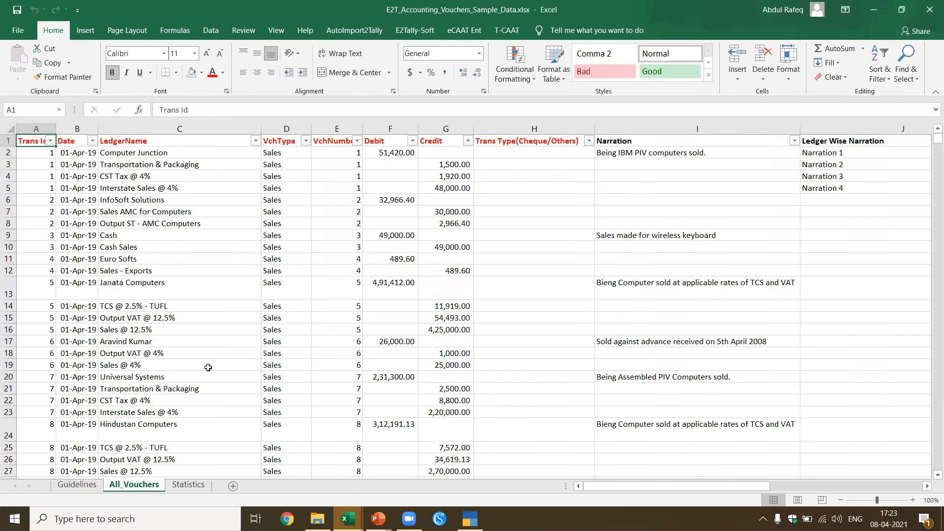
left_click(168, 205)
left_click(306, 141)
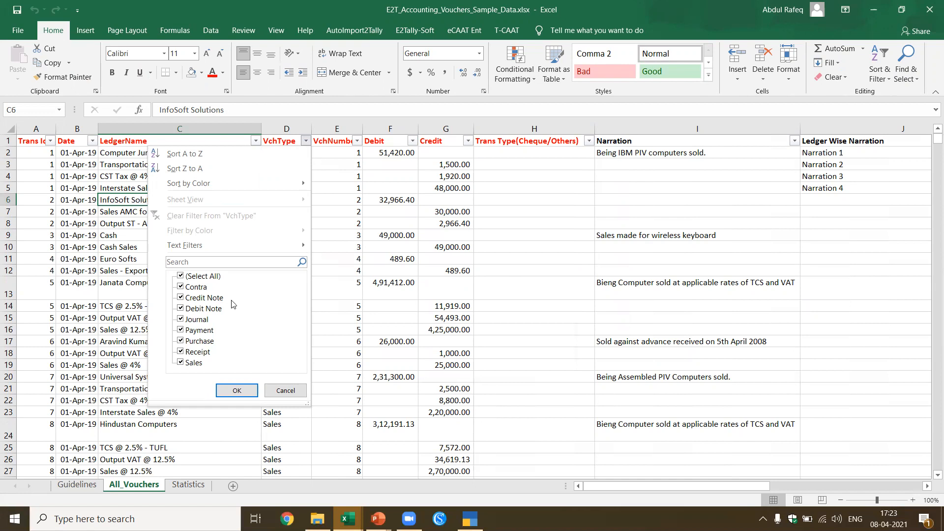
left_click(496, 249)
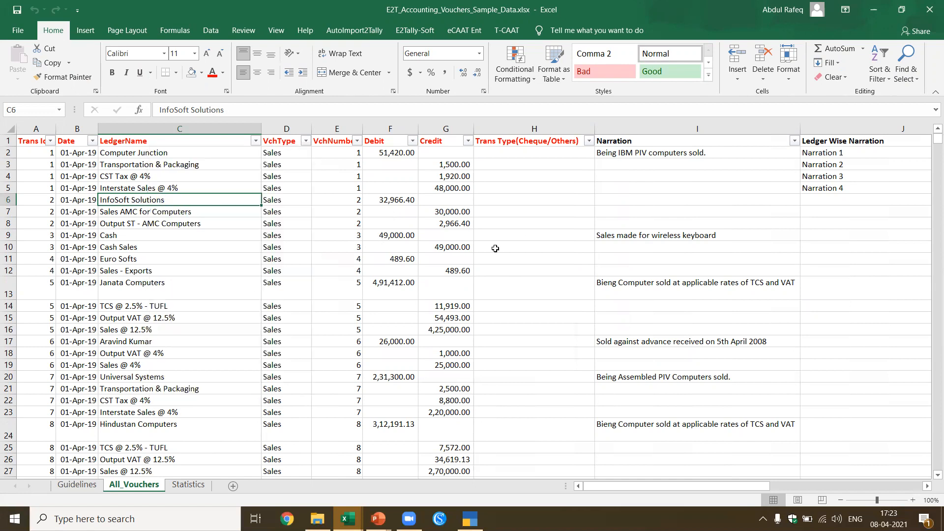
Look through all column headers of the All_Vouchers worksheet, from Trans Id to Cost Centre, and return to the first column
left_click(36, 143)
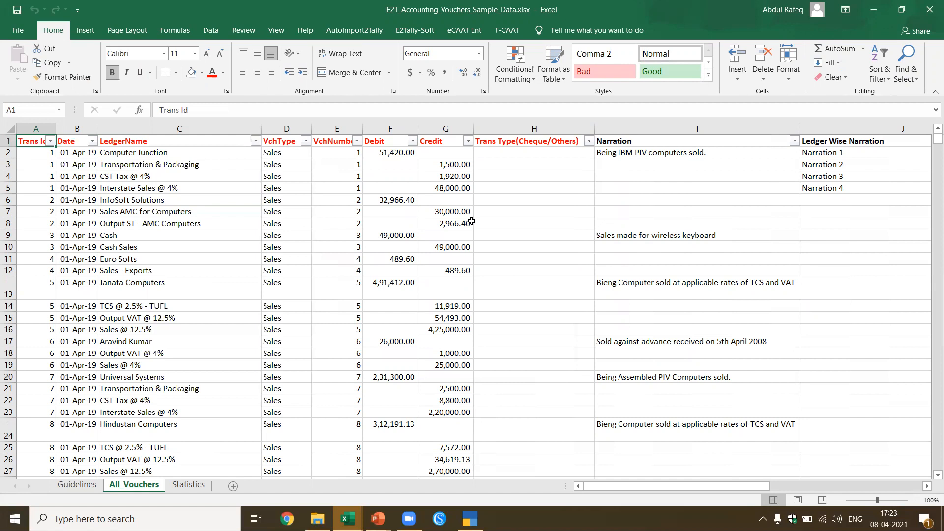
key("Right")
key("Right")
key("Right")
key("Right")
key("Right")
key("Right")
key("Right")
key("Right")
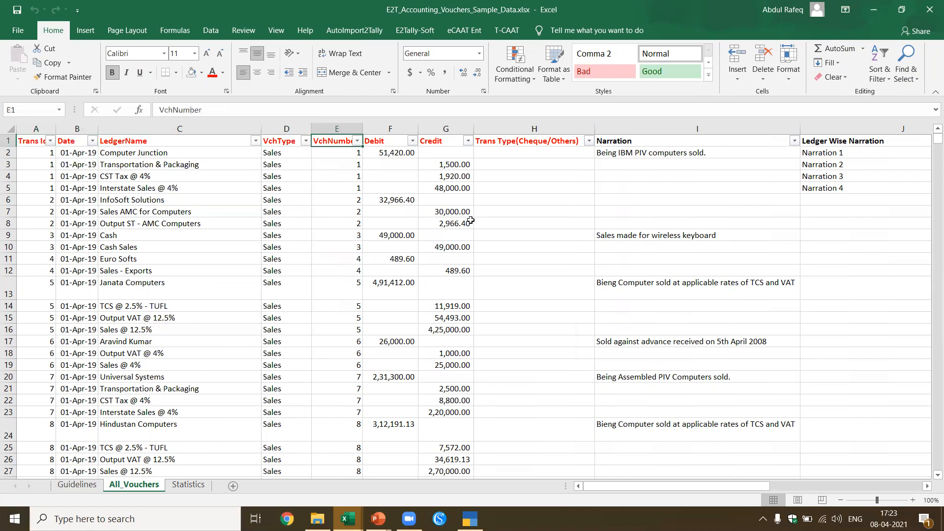
key("Right")
key("Right")
key("Right")
key("Right")
key("Right")
key("Right")
key("Right")
key("Right")
key("Right")
key("Right")
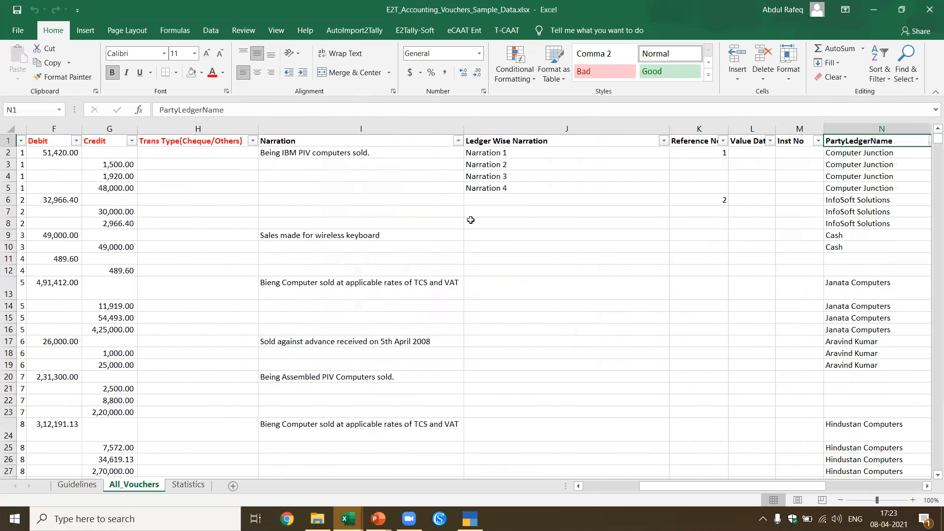
key("Right")
key("Right")
key("Right")
key("Right")
key("Right")
key("Right")
key("Right")
key("Right")
key("Right")
key("Right")
key("Right")
key("Right")
key("Right")
key("Right")
key("Right")
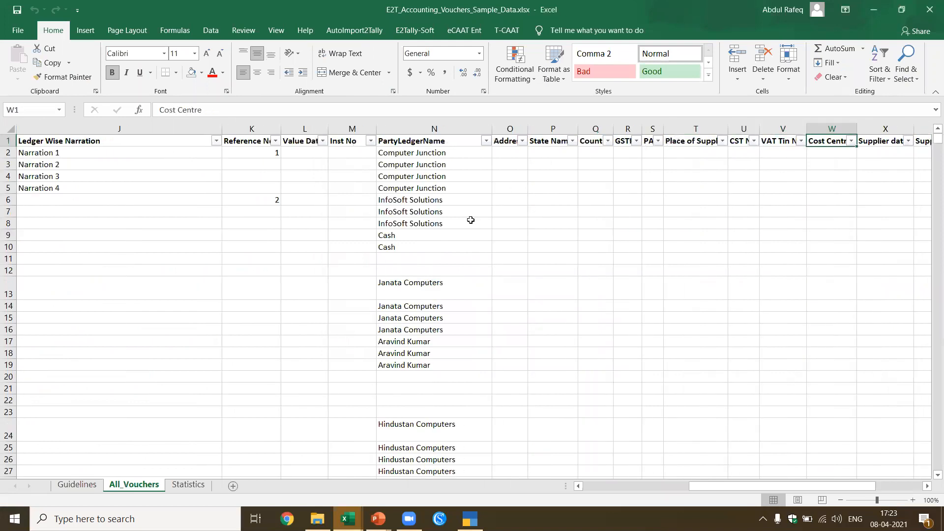
key("ctrl+Left")
key("ctrl+Left")
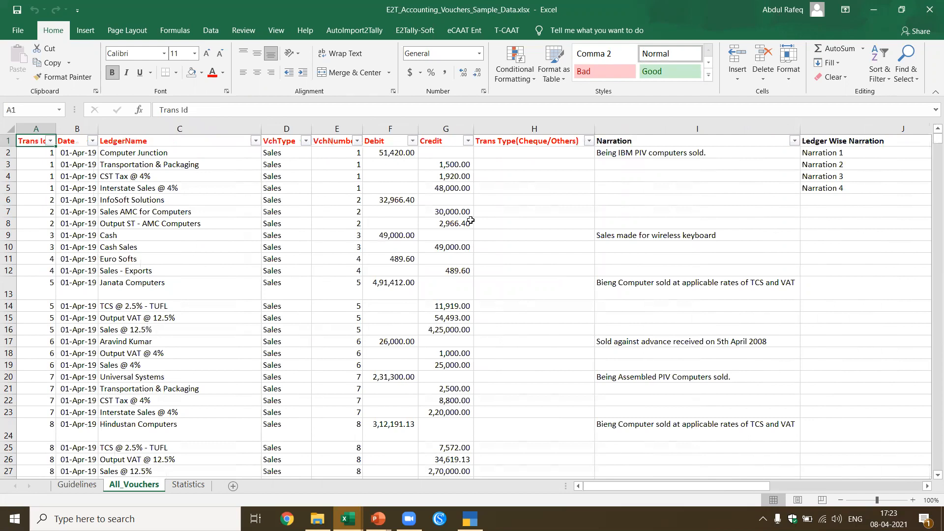
Review the Trans Type and Narration columns of All_Vouchers and the total voucher count on the Statistics worksheet
left_click(138, 139)
left_click(499, 143)
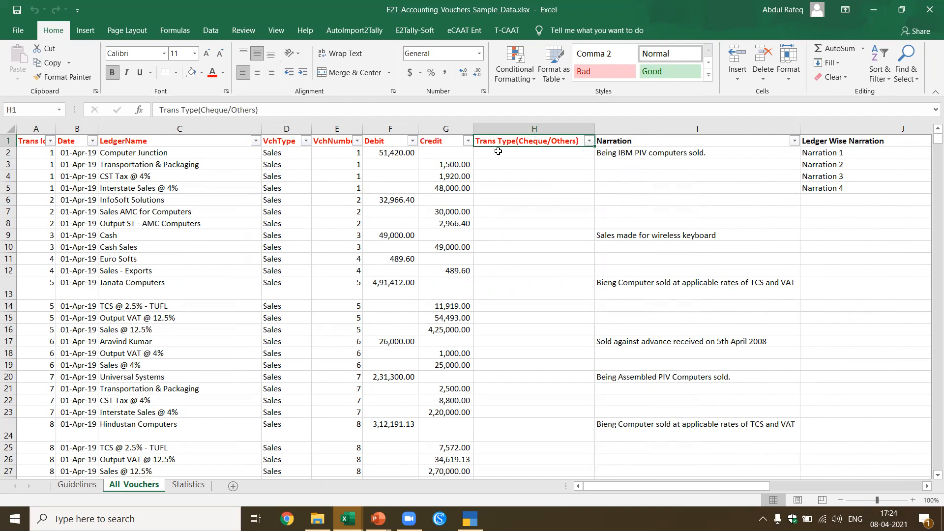
left_click(620, 152)
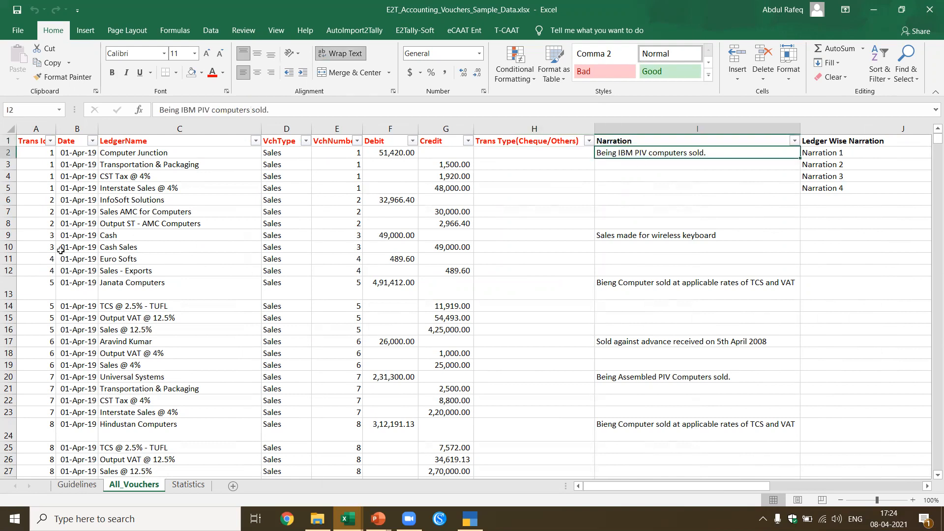
left_click(187, 486)
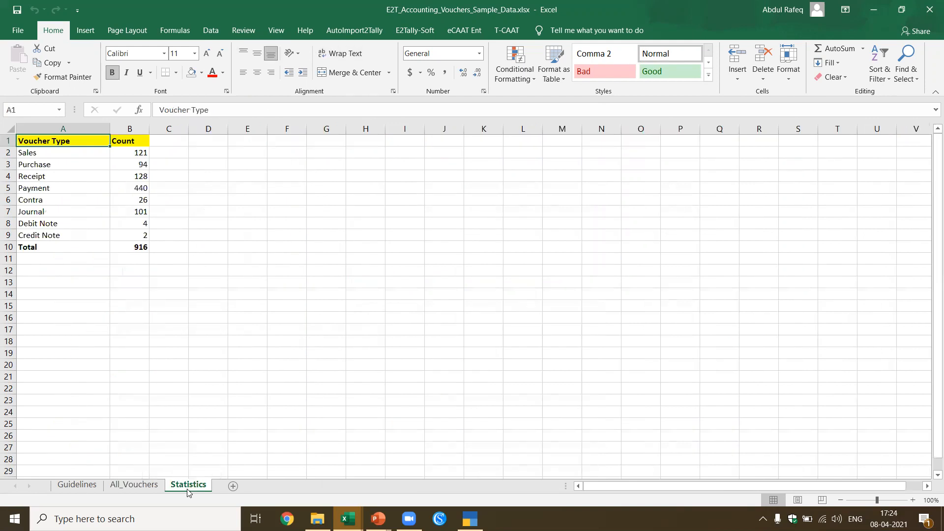
left_click(138, 248)
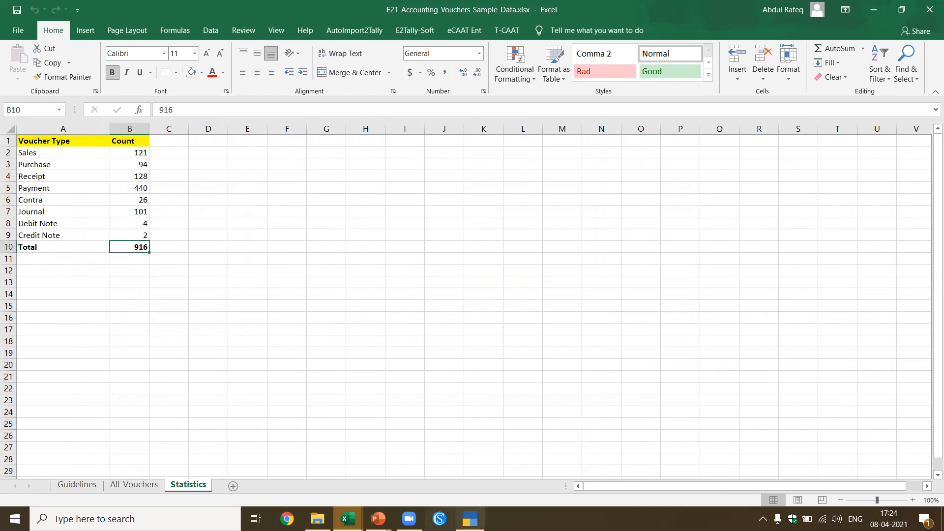
Switch to TallyPrime, check the Day Book and voucher Statistics of WebinarAprDemo, and return to the Gateway of Tally
mouse_move(470, 518)
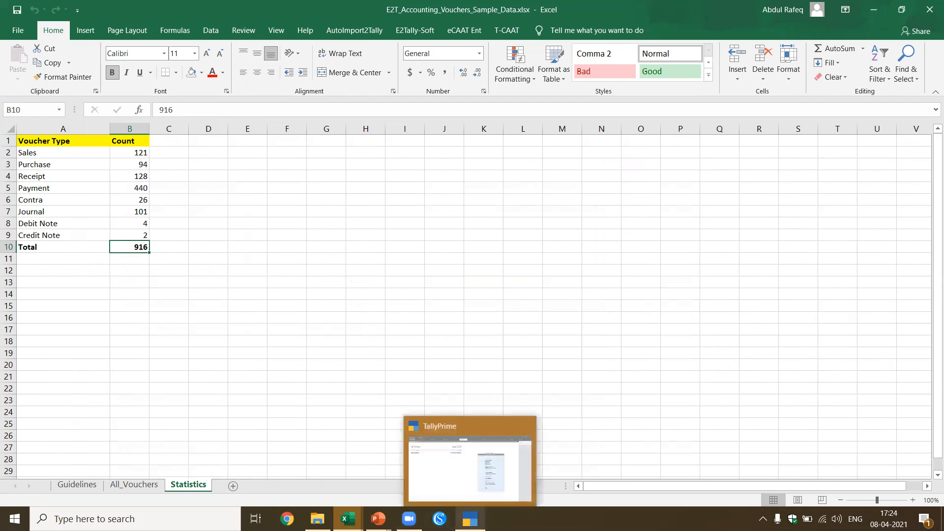
left_click(487, 473)
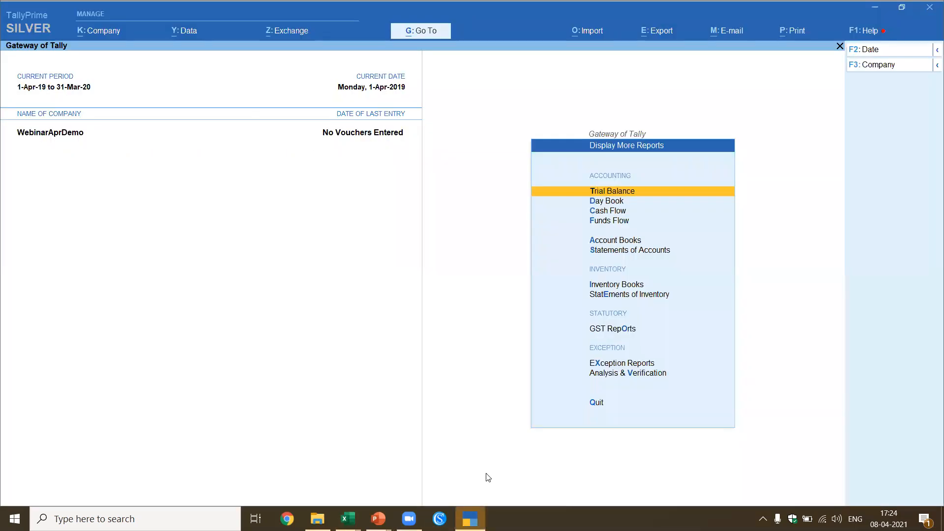
key("d")
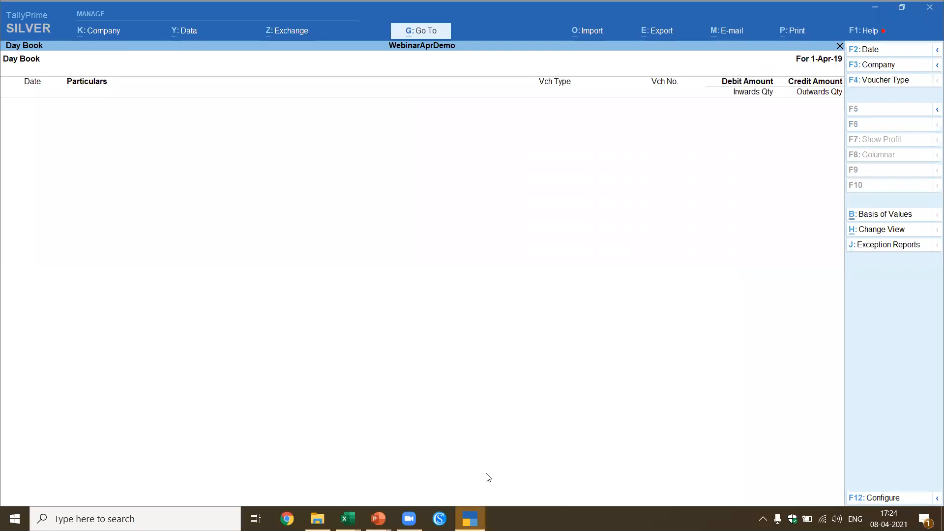
key("Escape")
key("d")
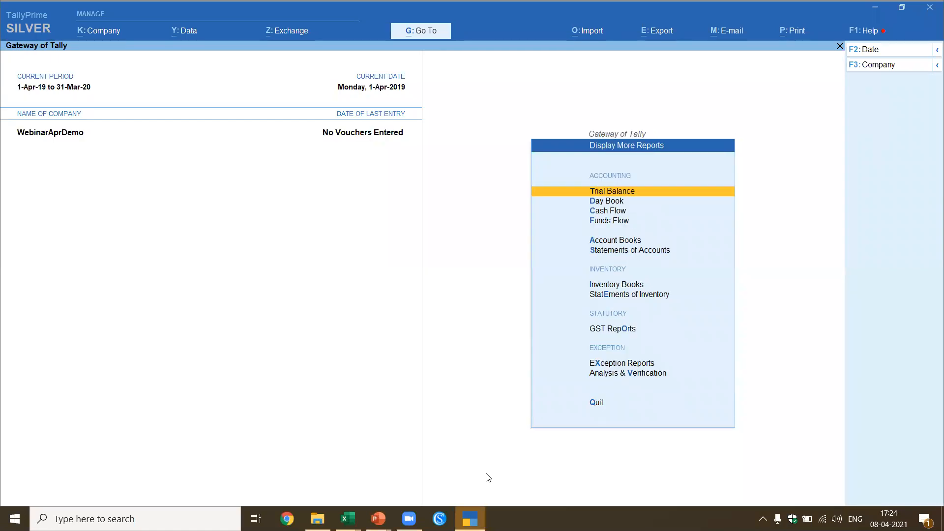
key("s")
key("s")
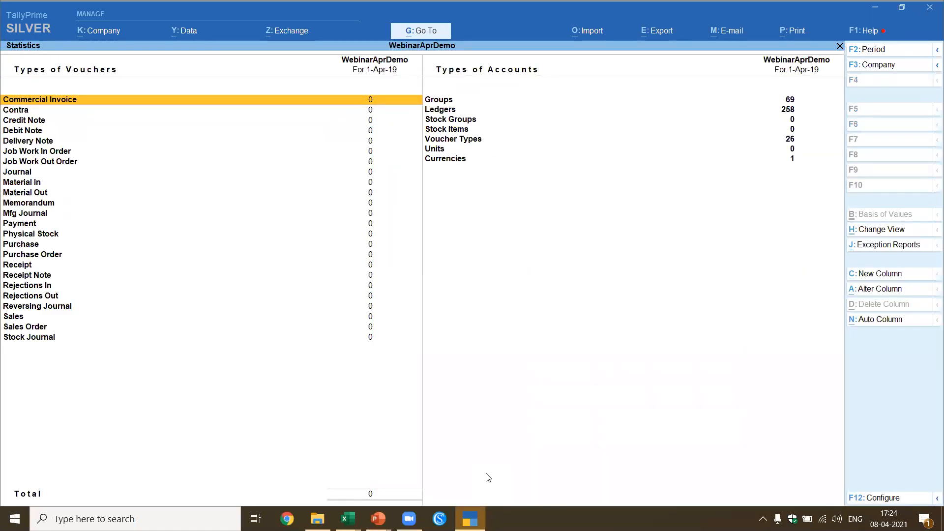
key("Escape")
key("Escape")
key("Escape")
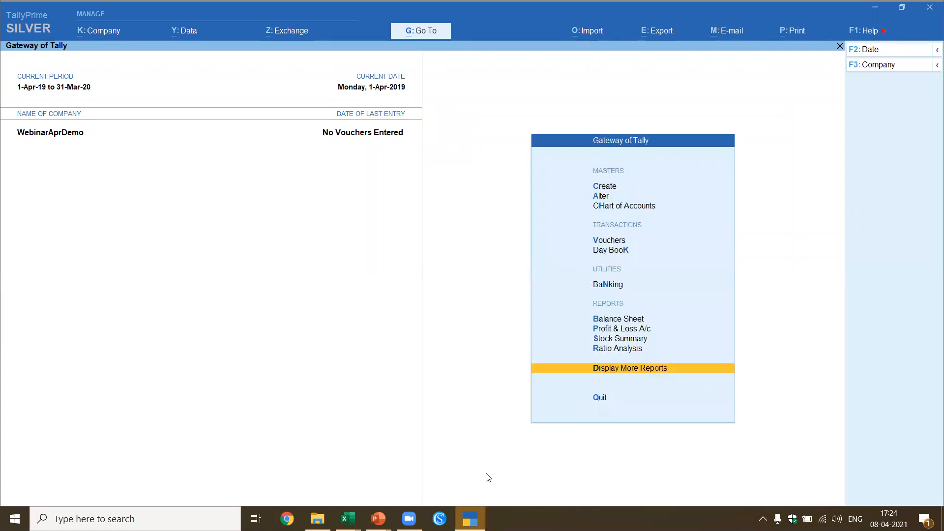
Return to Excel and check the last row of voucher data on the All_Vouchers worksheet, ending back at its beginning
left_click(874, 7)
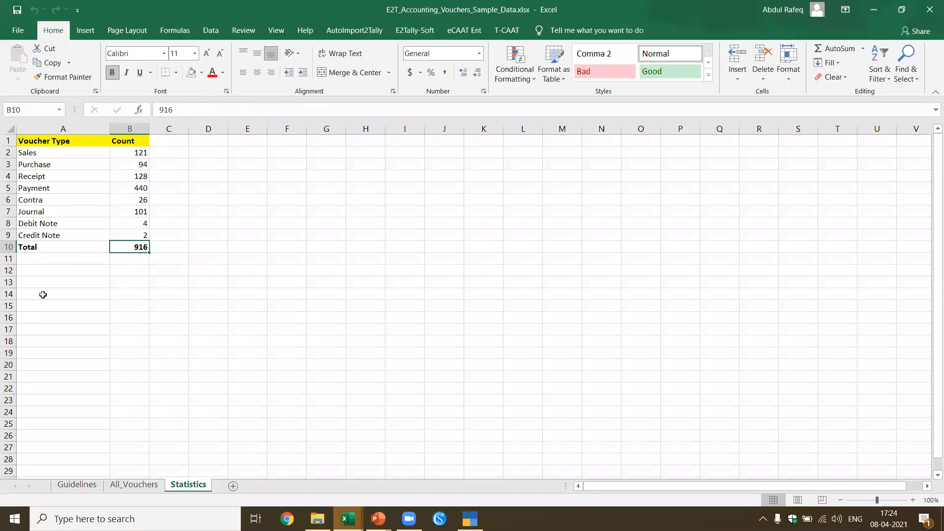
left_click(134, 485)
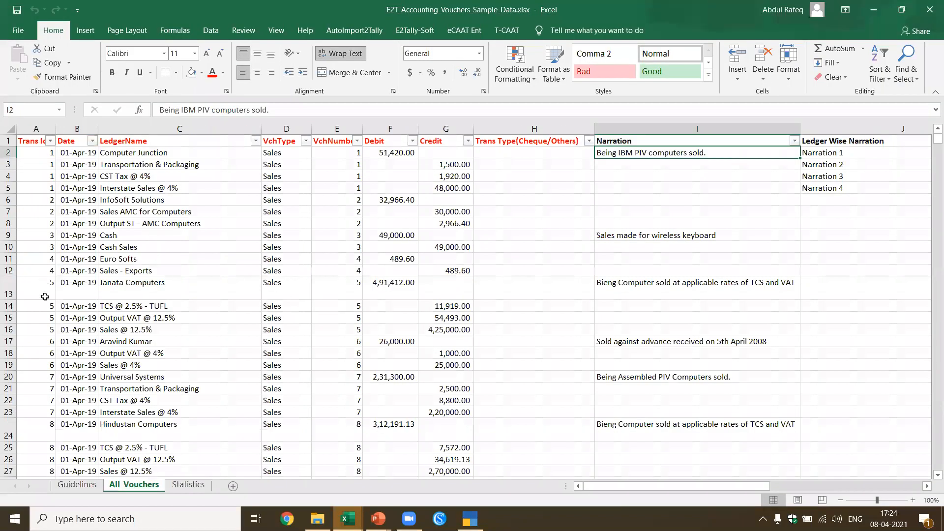
left_click(67, 315)
key("ctrl+Down")
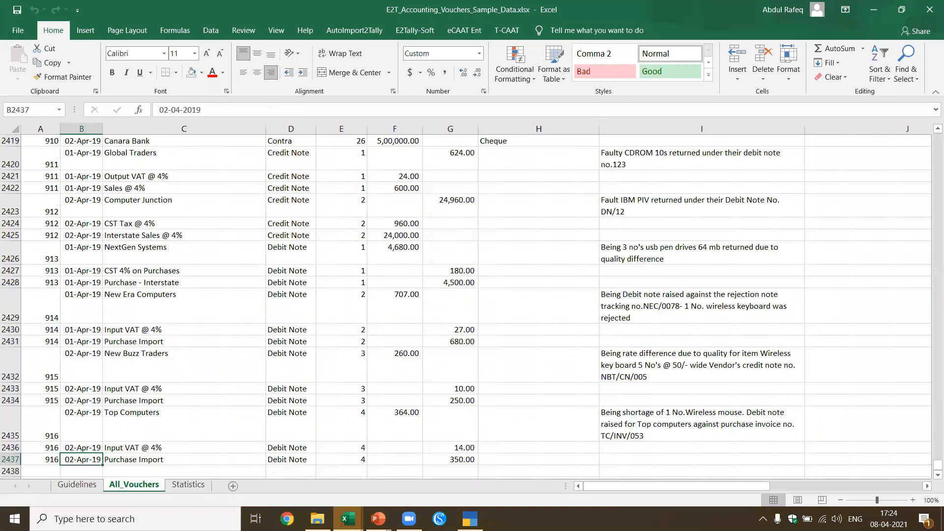
key("ctrl+Home")
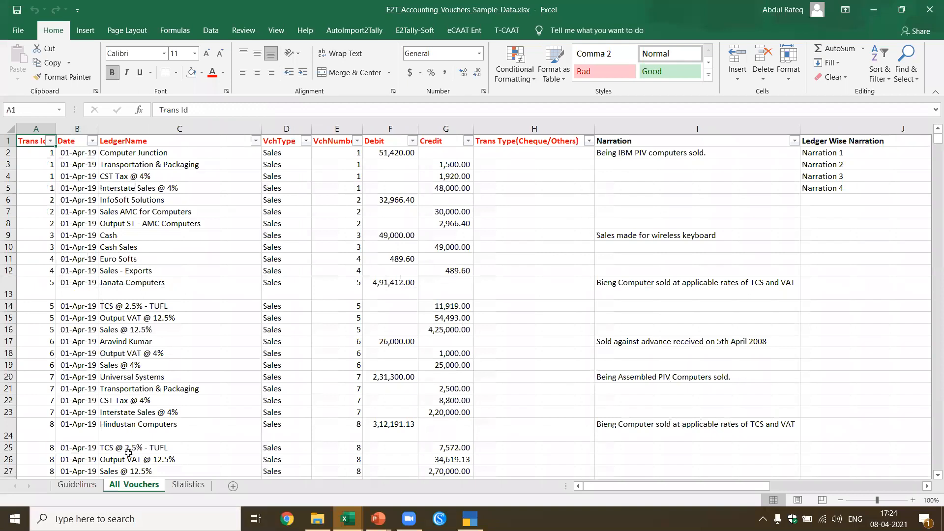
left_click(180, 317)
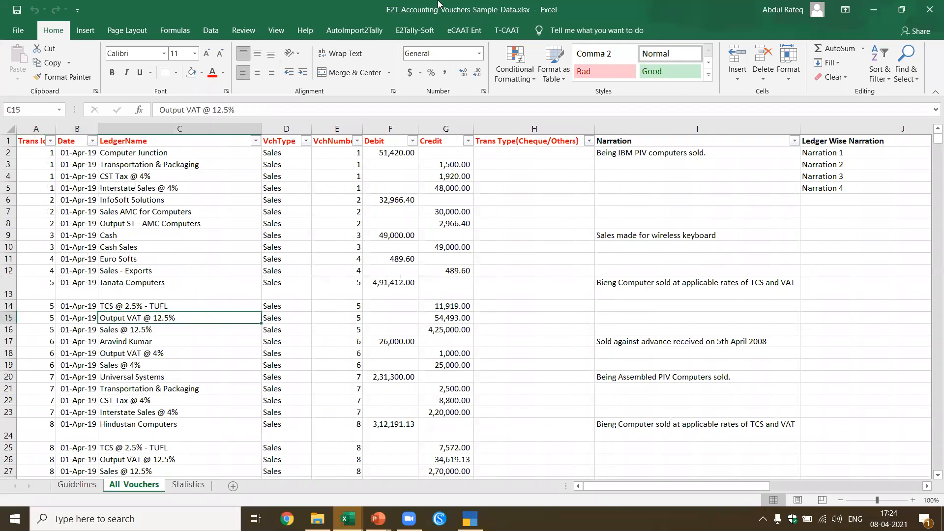
Start an Accounting vouchers import to Tally with E2Tally-Soft, leaving Cost Centres, Bill-Wise, Attendance and Auto Number Vouchers off
left_click(414, 30)
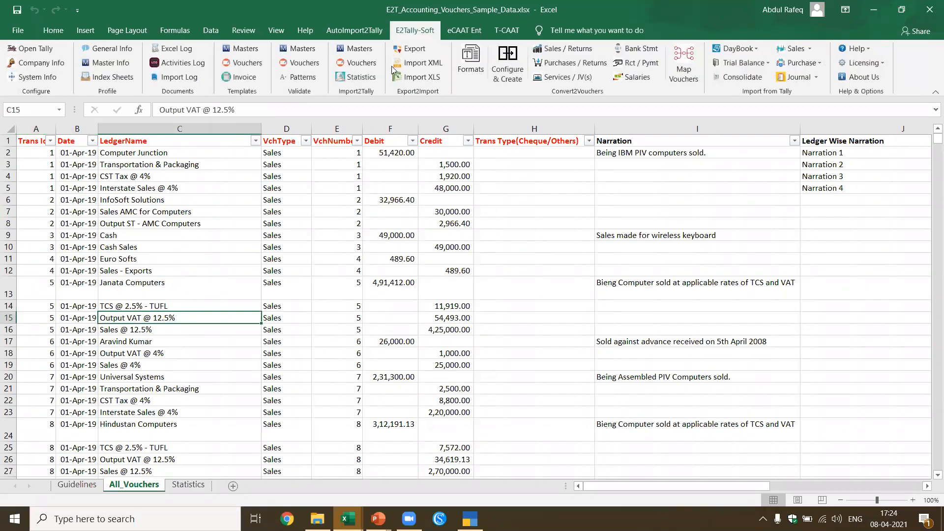
left_click(357, 62)
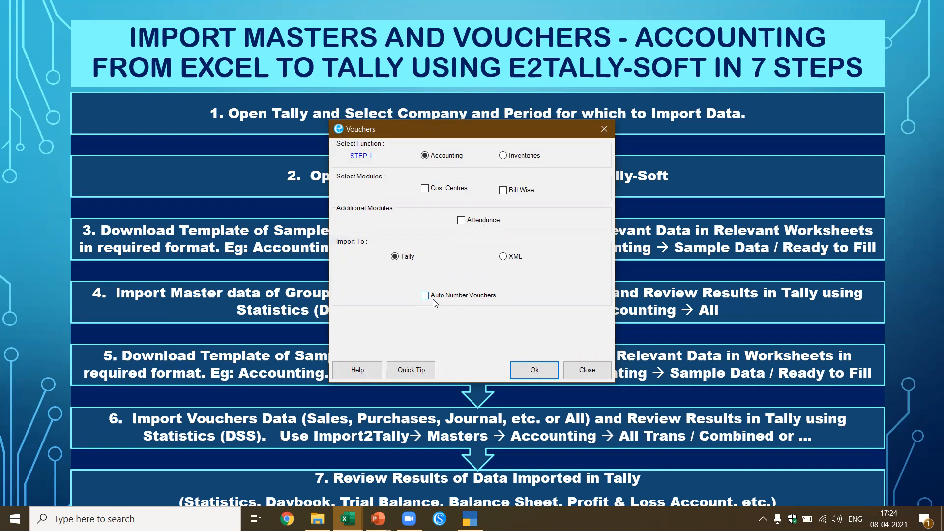
left_click(535, 373)
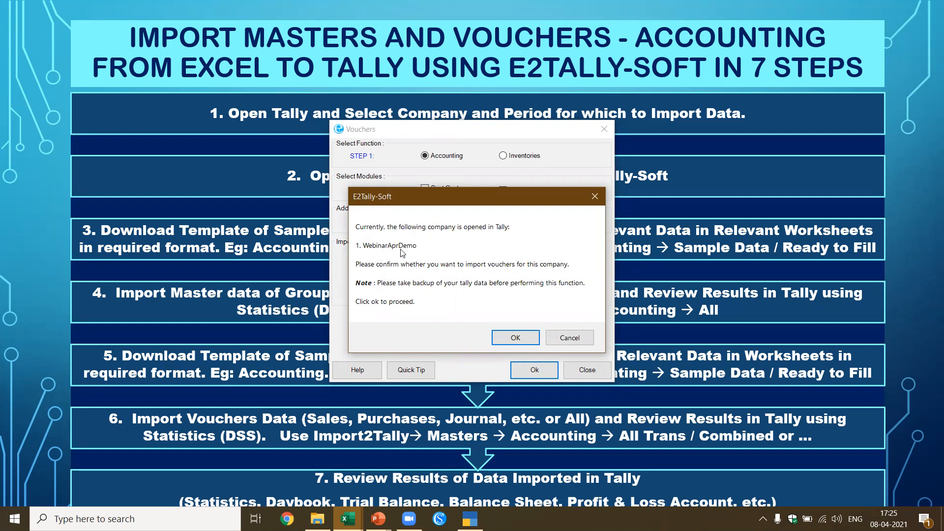
Bring the E2Tally-Soft company confirmation to the front over the vouchers workbook
key("alt+Tab")
key("alt+Tab")
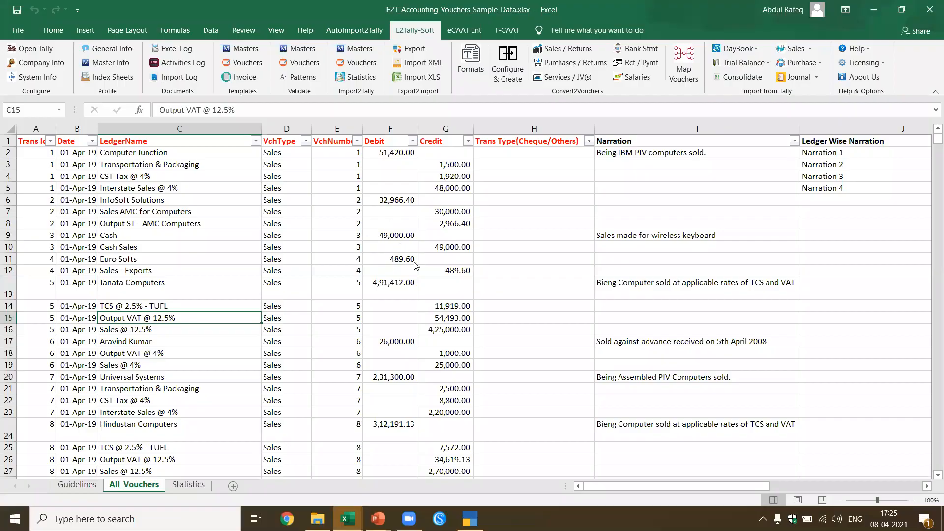
key("alt+Tab")
key("alt+Tab")
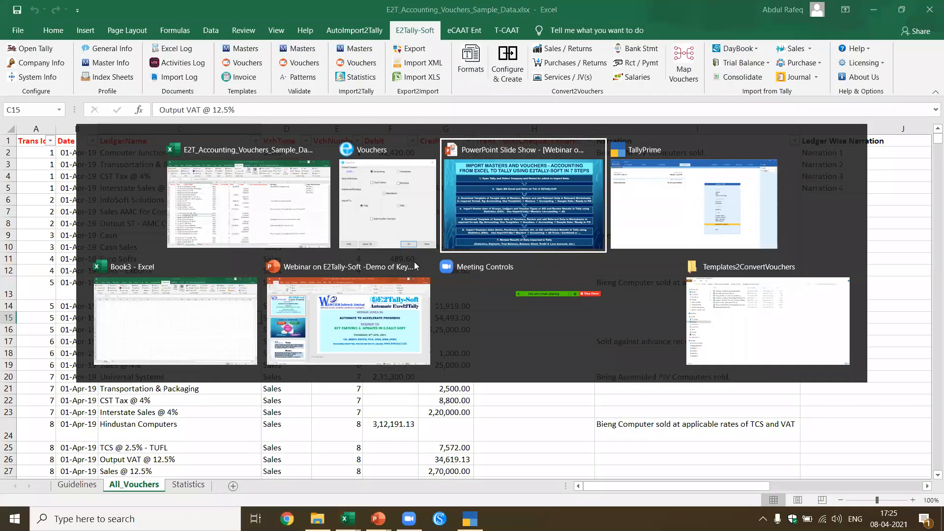
key("alt+Tab")
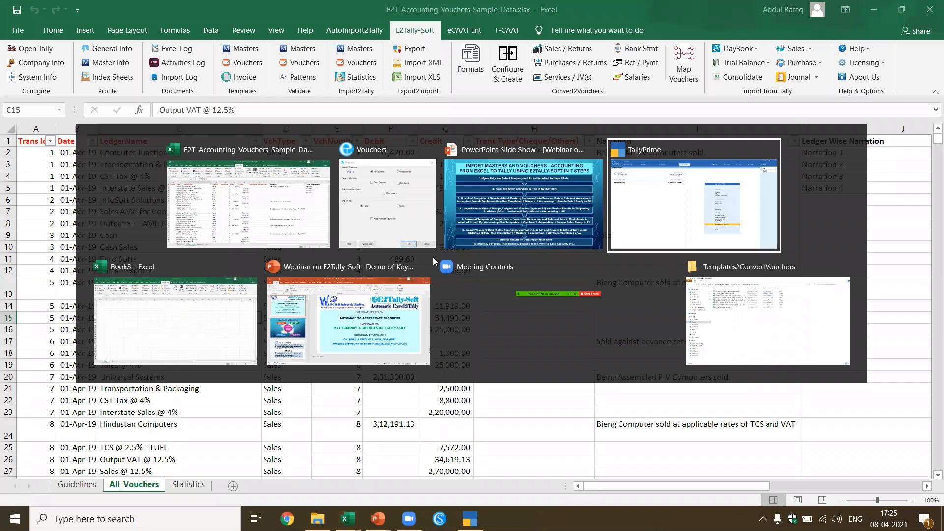
left_click(406, 222)
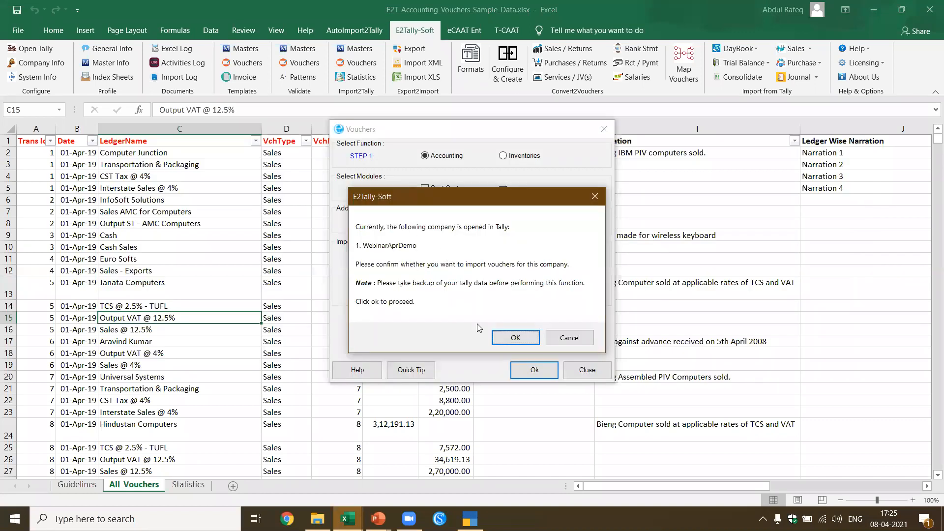
Confirm WebinarAprDemo as the target company, validate and import the vouchers, and save the import statistics into Excel
left_click(513, 338)
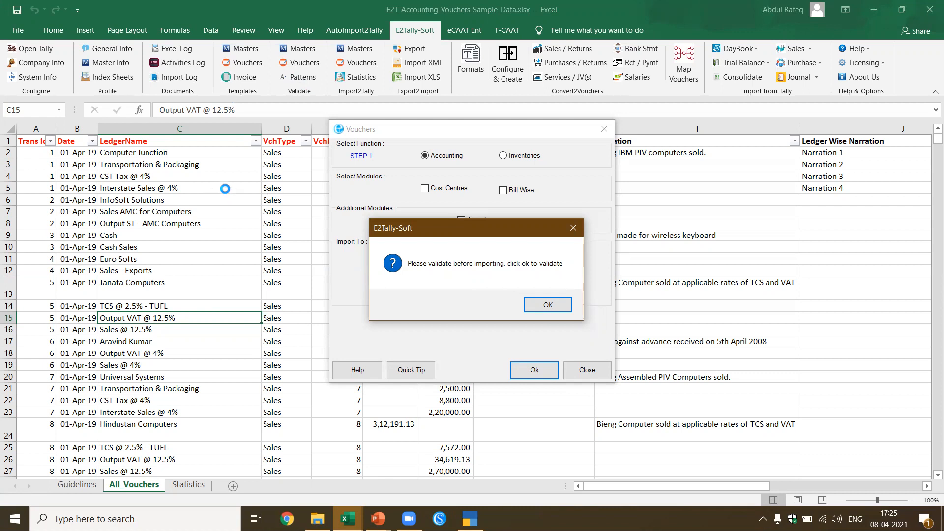
left_click(550, 307)
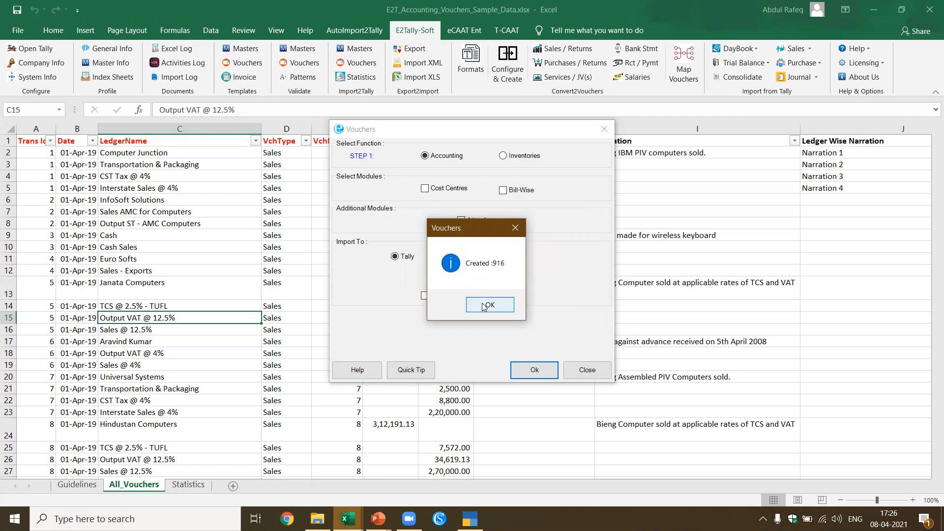
left_click(484, 306)
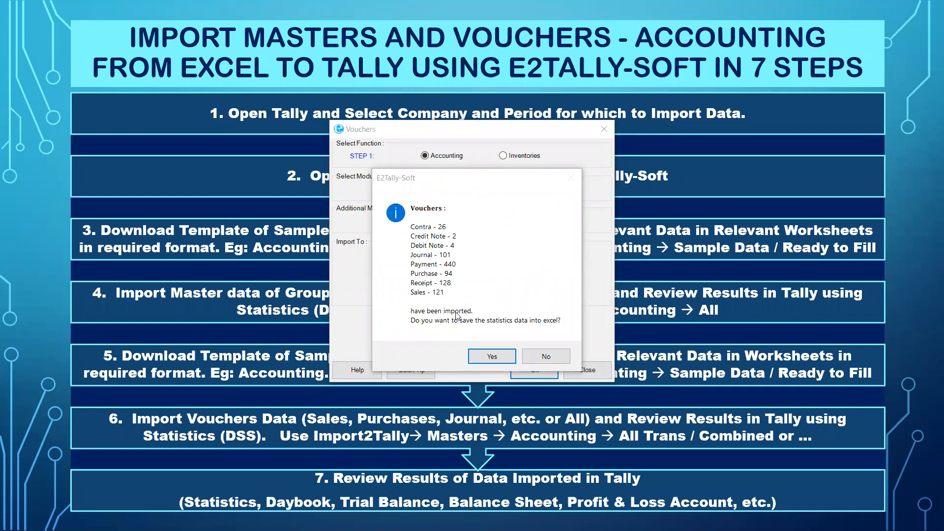
left_click(487, 355)
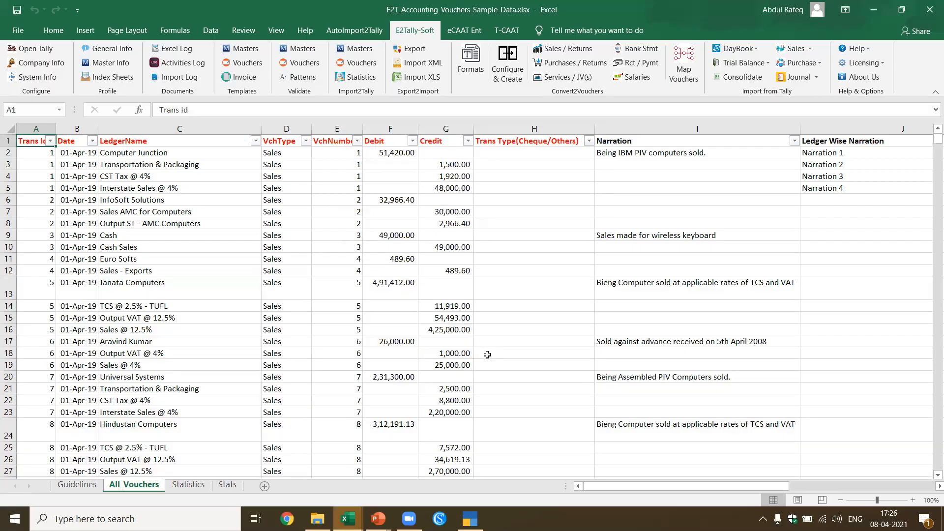
Compare the voucher counts on the Statistics and Stats worksheets, selecting the Stats counts in B2:B9 to check their sum
left_click(389, 293)
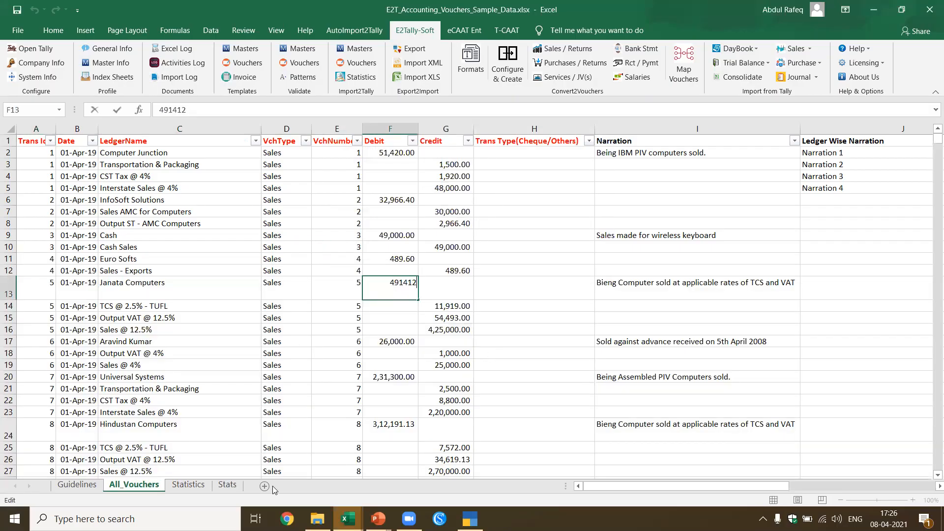
left_click(189, 485)
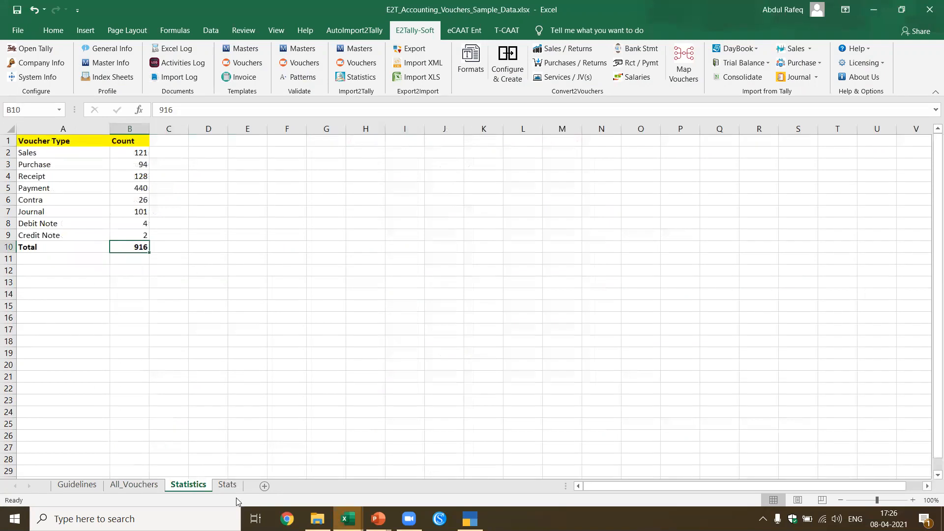
left_click(228, 485)
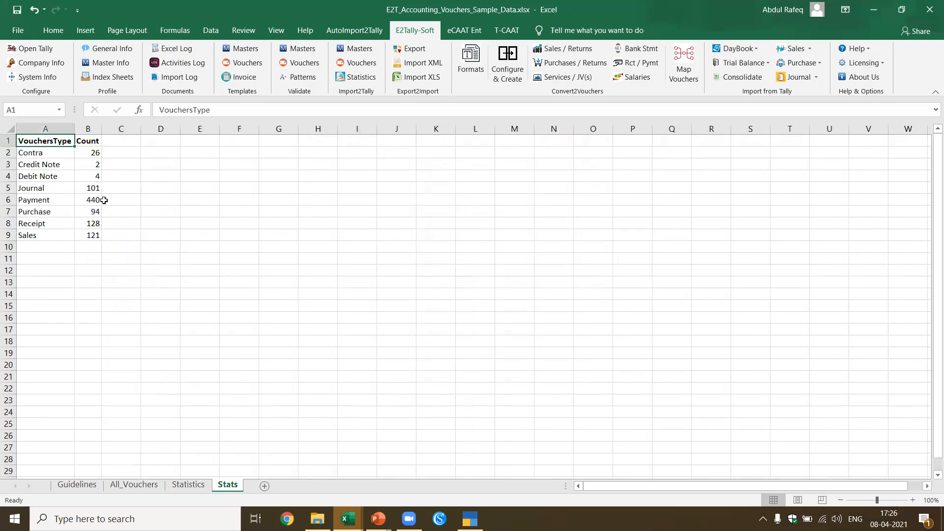
left_click_drag(88, 154, 96, 235)
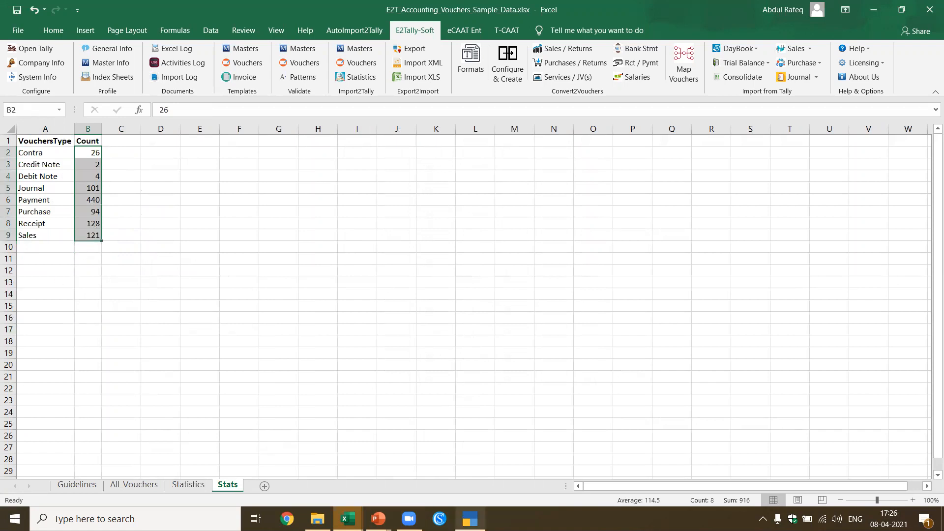
Switch to TallyPrime and open the Statistics report for WebinarAprDemo
left_click(470, 519)
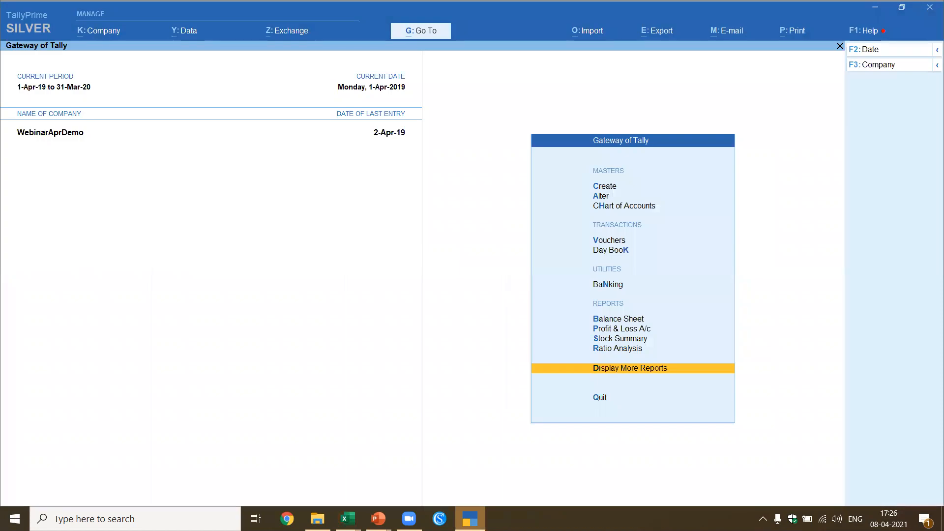
key("Return")
key("s")
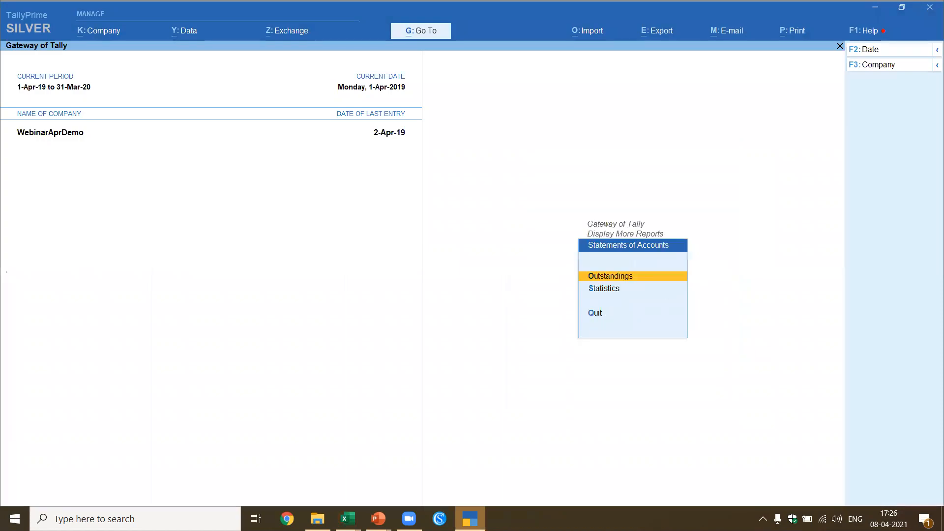
key("s")
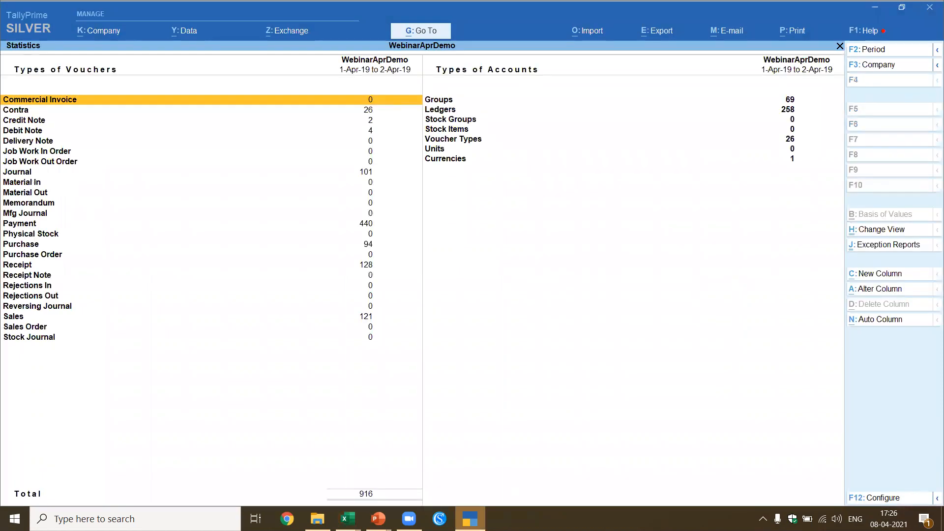
From Statistics, review the April list of Contra vouchers and the Credit Note monthly register
key("Down")
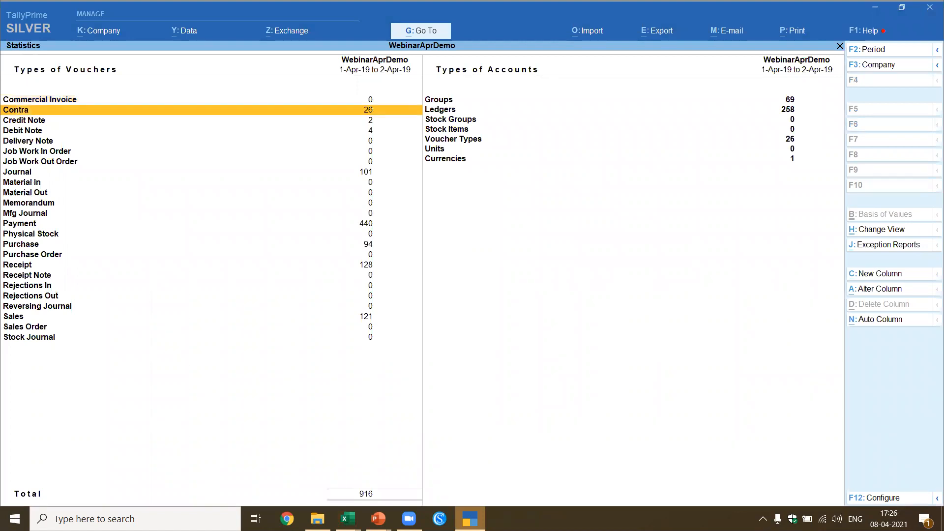
key("Return")
key("Return")
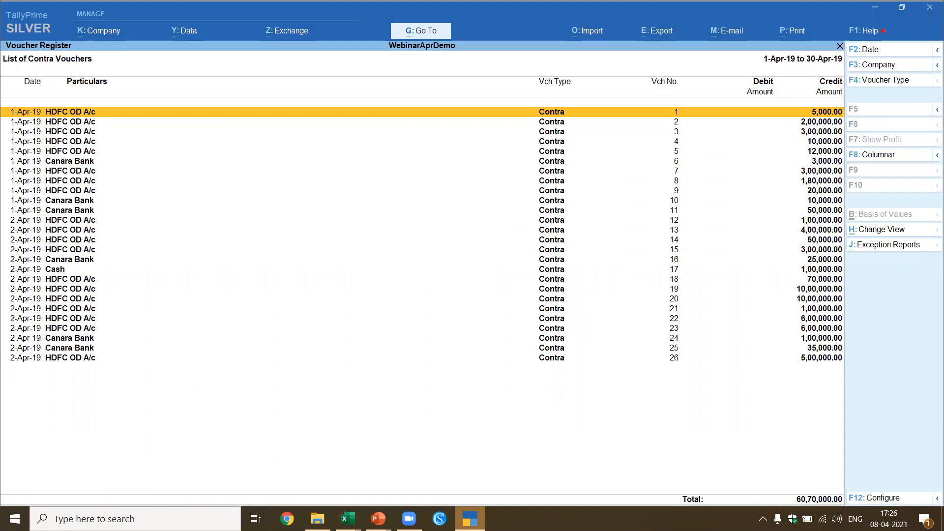
key("Escape")
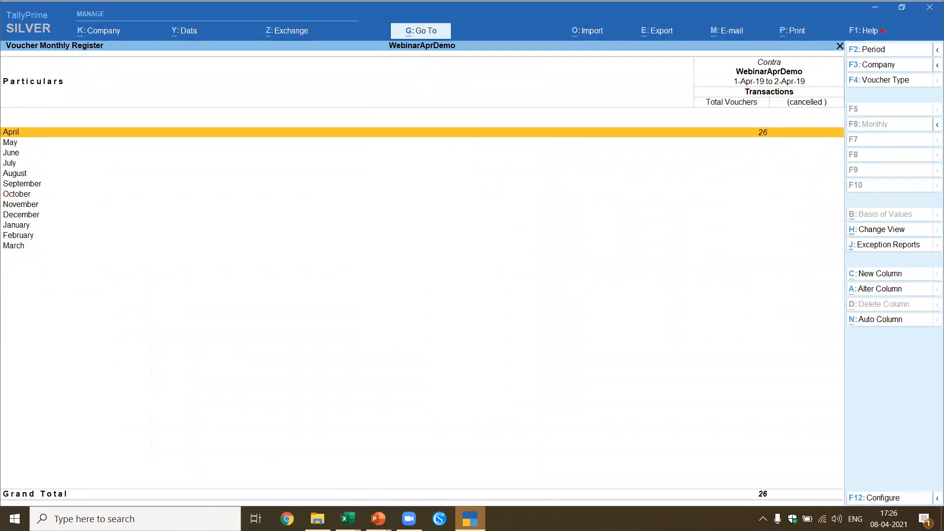
key("Escape")
key("Down")
key("Return")
key("Escape")
Open Journal voucher 1 from the April list of Journal vouchers in Statistics
key("Down")
key("Down")
key("Down")
key("Down")
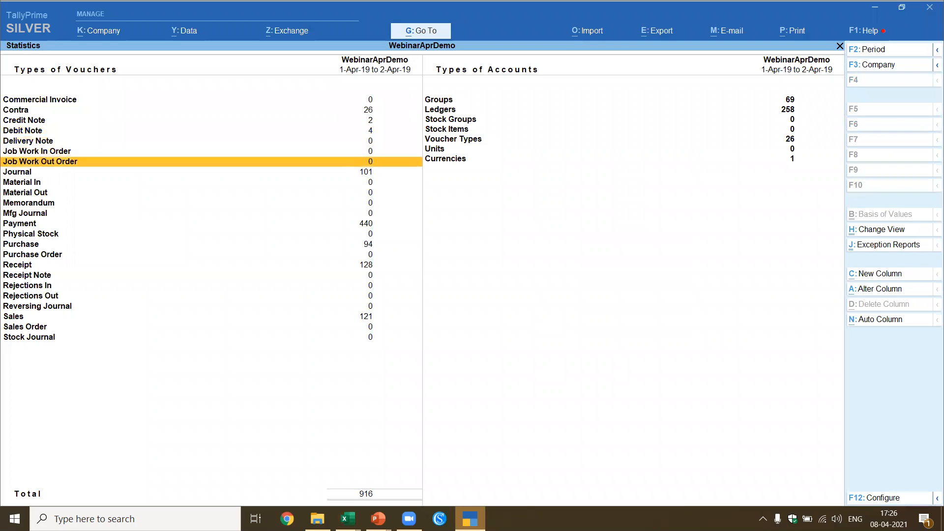
key("Down")
key("Return")
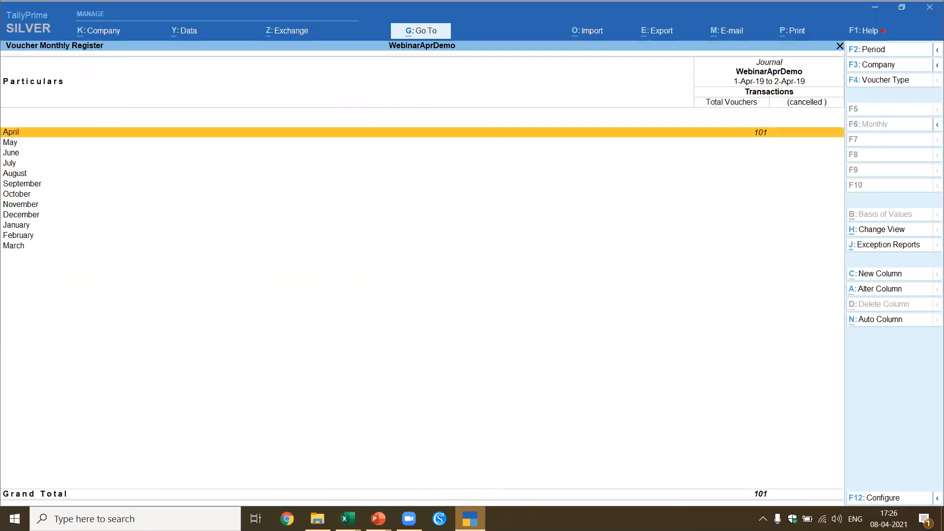
key("Return")
key("Return")
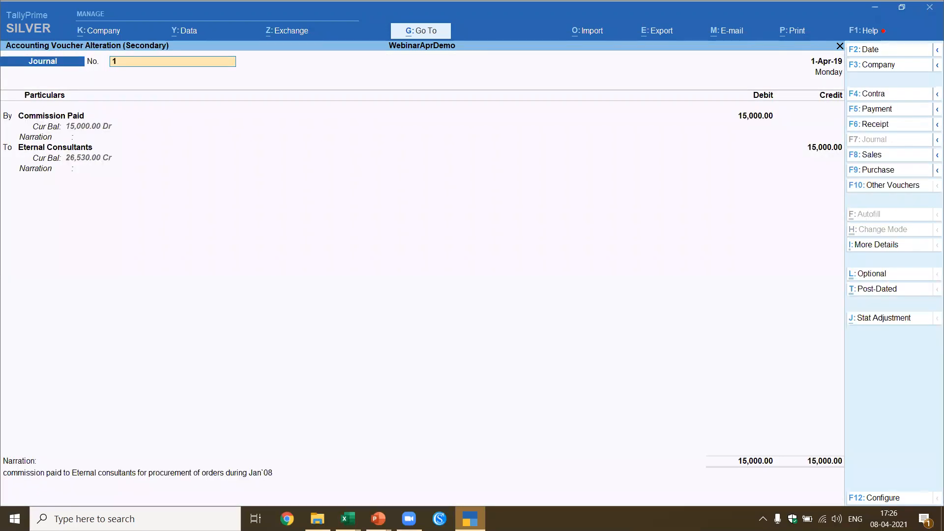
Page through Journal vouchers 2 to 9 to check their entries and narrations, and return to Statistics
key("Page_Down")
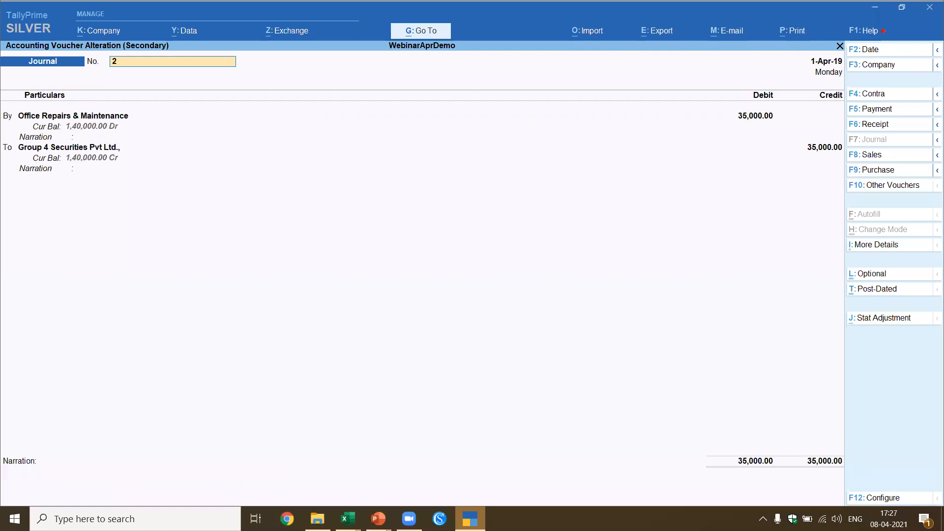
key("Page_Down")
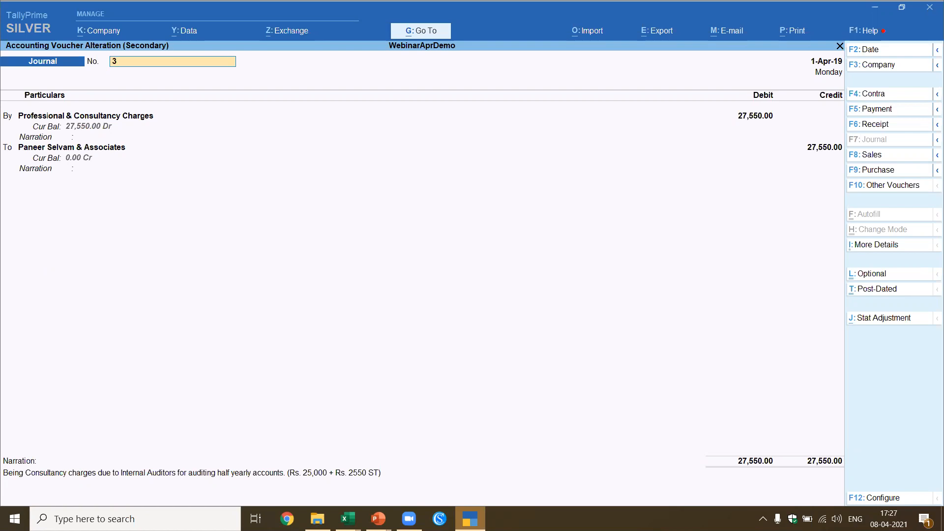
key("Page_Down")
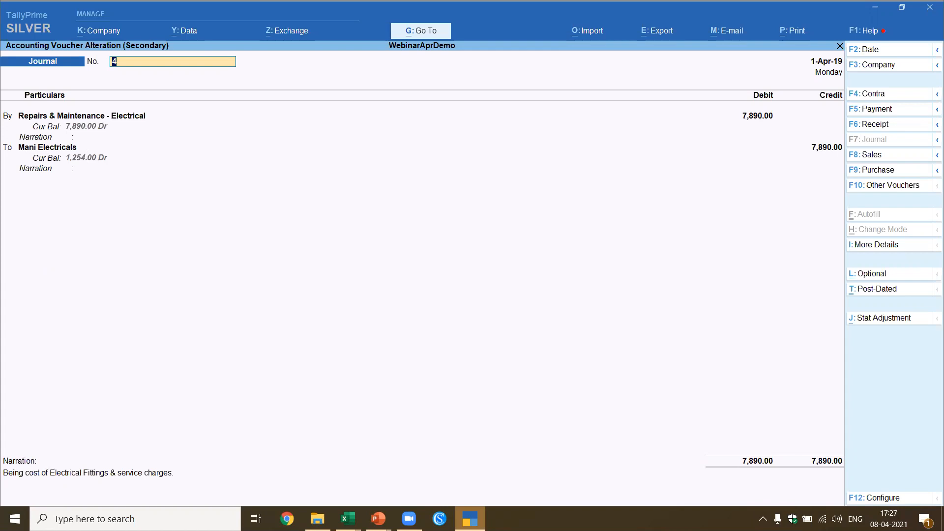
key("Page_Down")
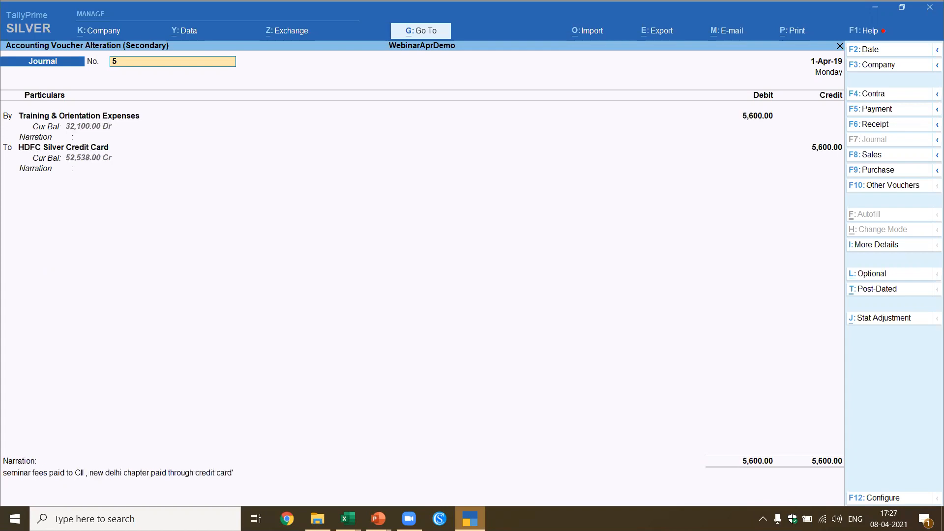
key("Page_Down")
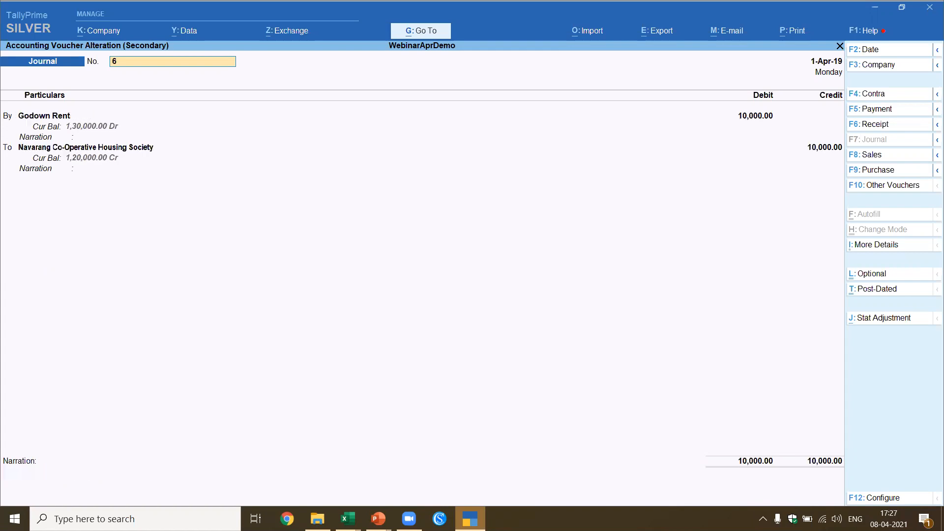
key("Page_Down")
key("Page_Down")
key("Page_Down")
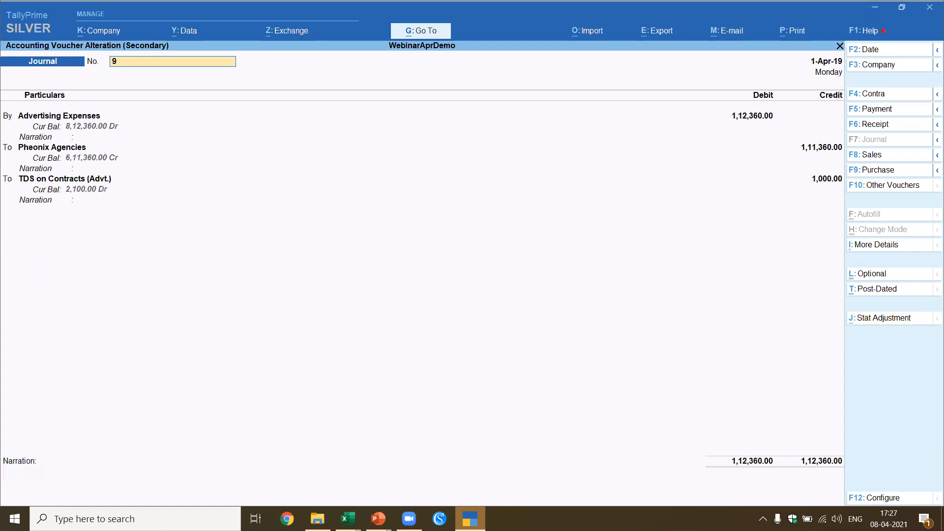
key("Escape")
key("Return")
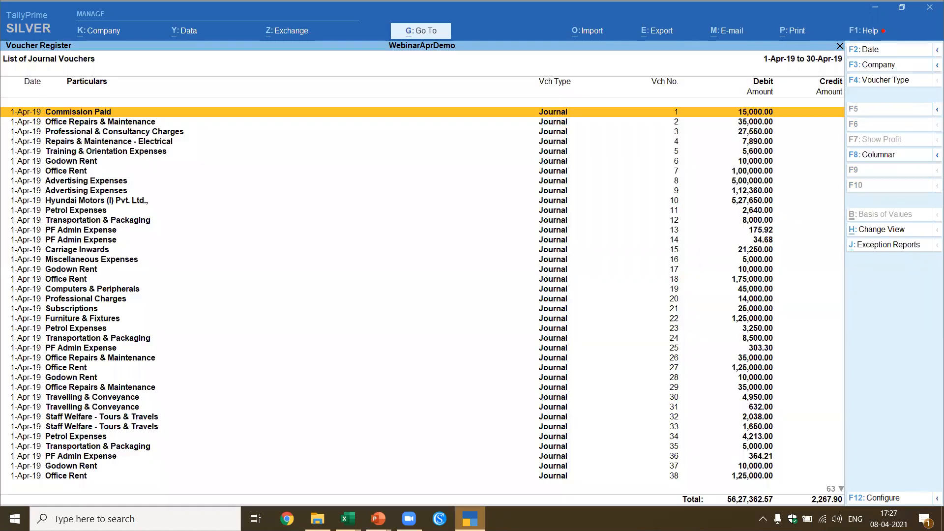
key("Escape")
key("Escape")
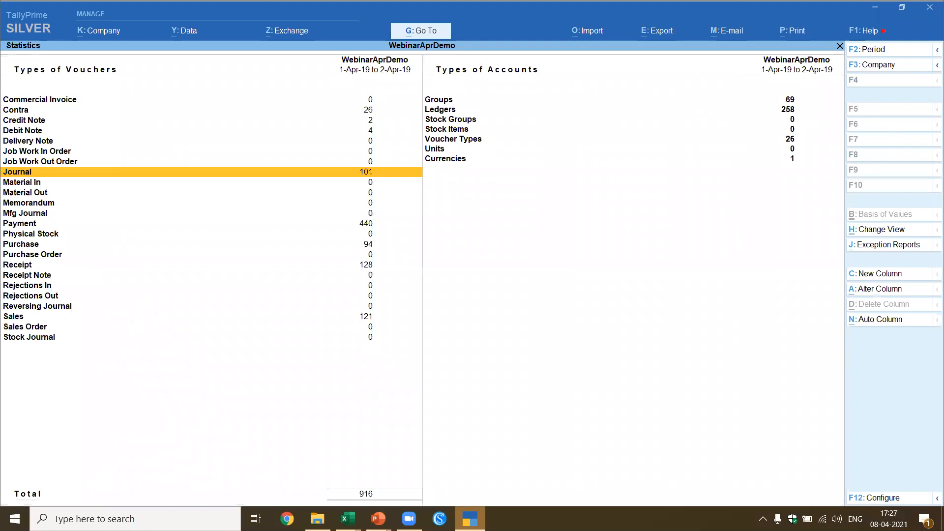
Review the April list of Payment vouchers, open Payment voucher 1, and return to Statistics
key("Down")
key("Down")
key("Down")
key("Down")
key("Down")
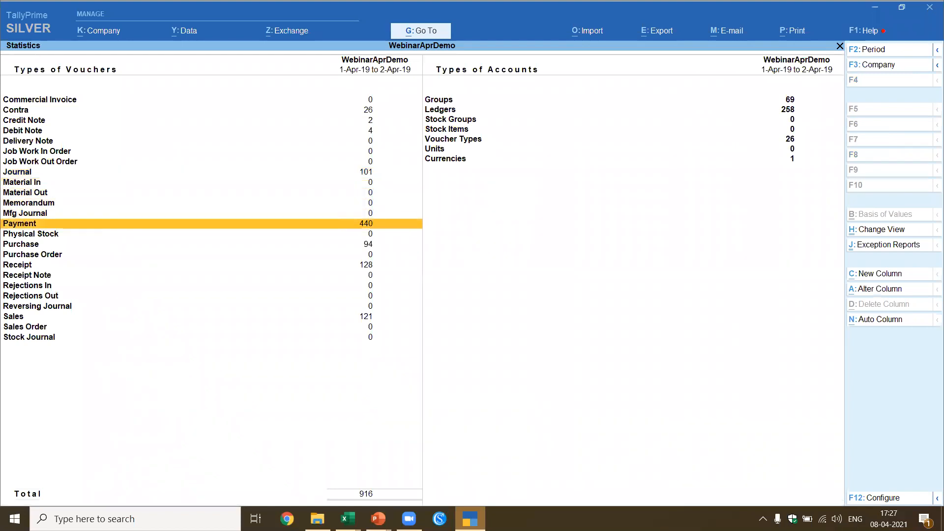
key("Return")
key("Return")
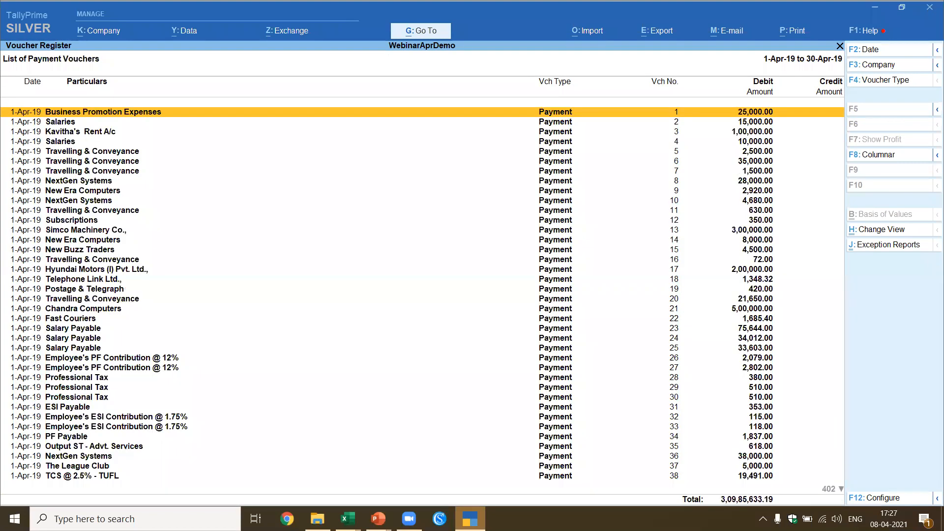
key("Return")
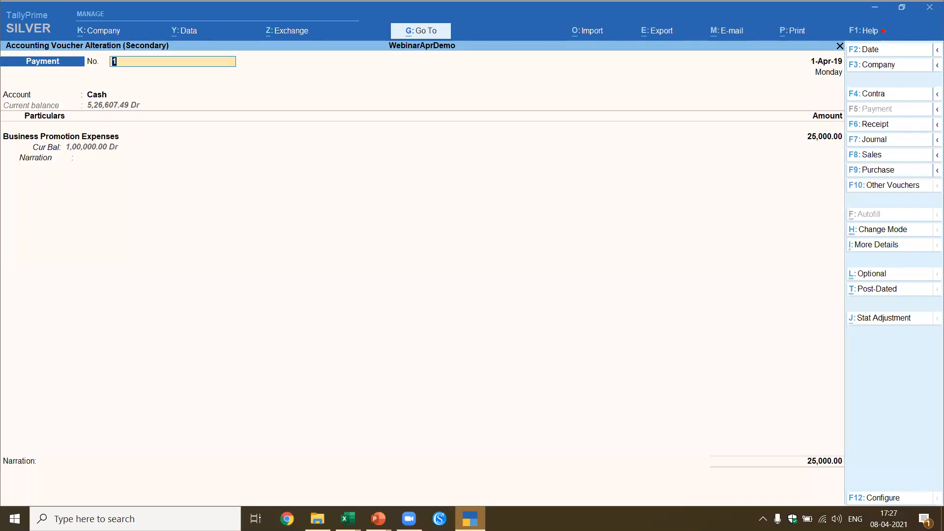
key("Escape")
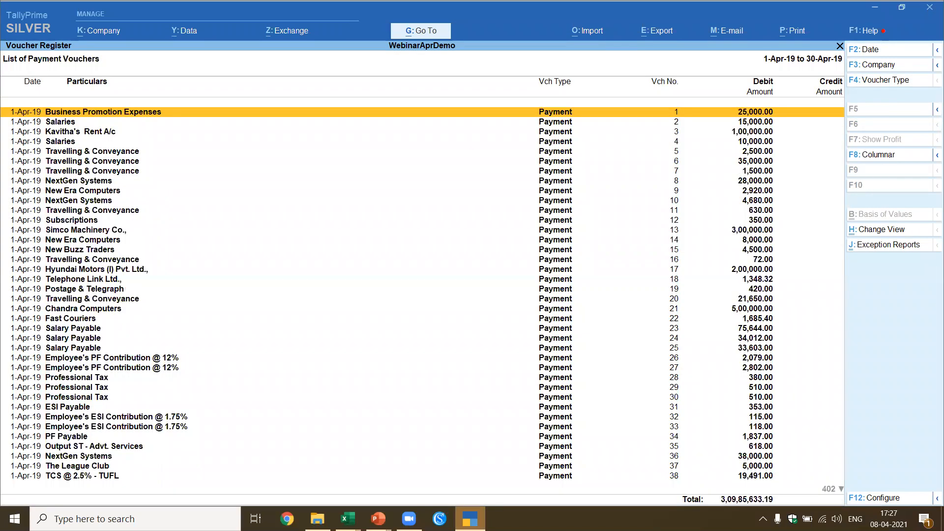
key("Escape")
key("Escape")
Review the April Purchase vouchers, inspect the first NextGen Systems entry, and return to Statistics
key("Down")
key("Down")
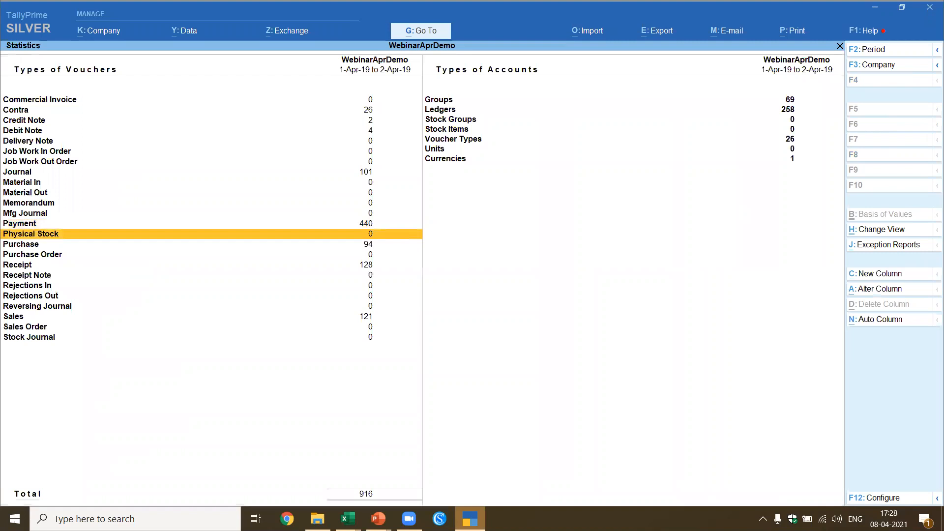
key("Return")
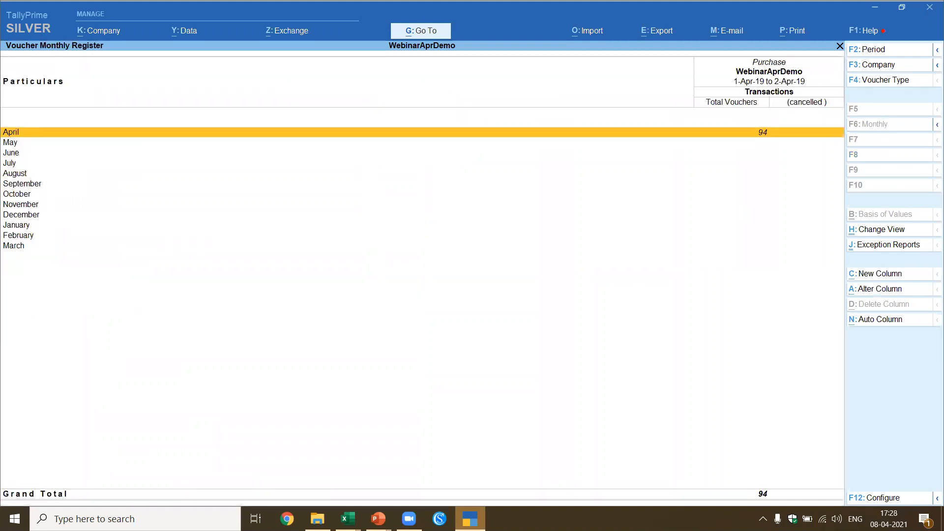
key("Return")
key("Return")
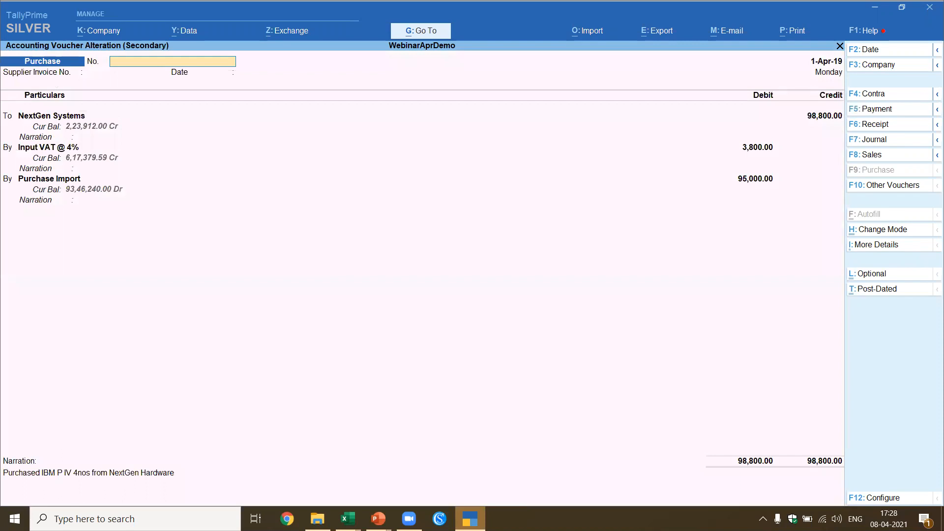
key("Escape")
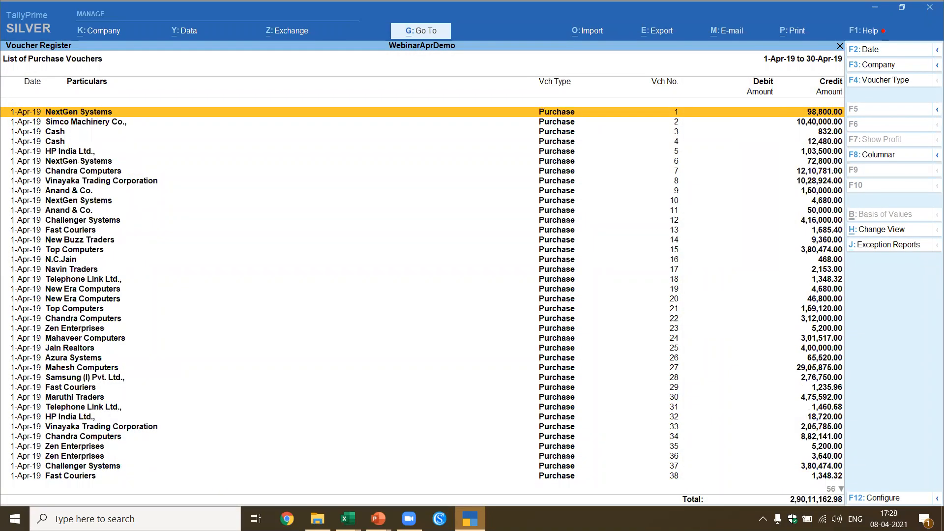
key("Escape")
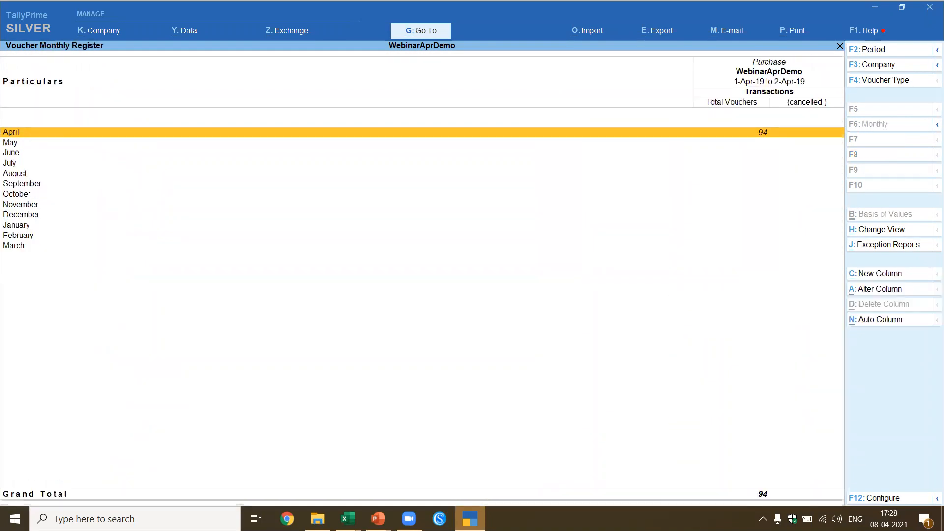
key("Escape")
Review the April list of Receipt vouchers and return to Statistics
key("Down")
key("Down")
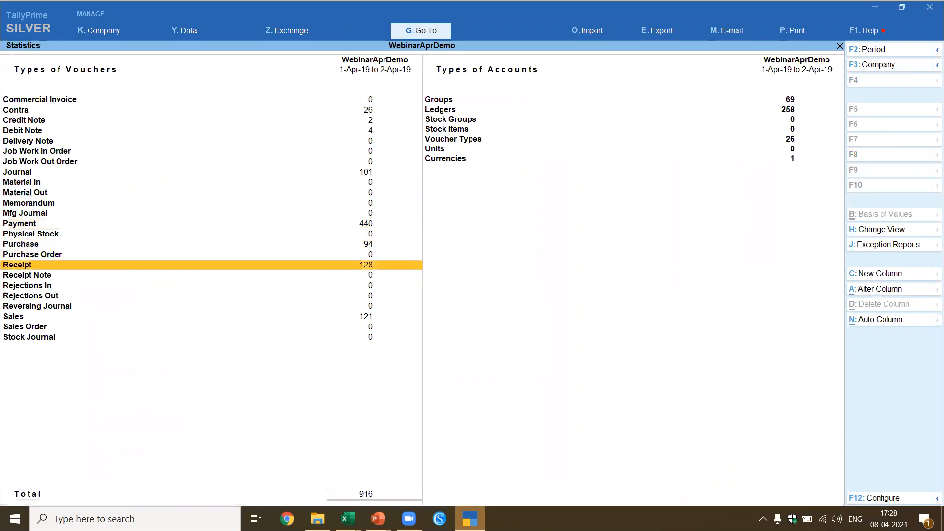
key("Return")
key("Return")
key("Escape")
key("Escape")
Review the April Sales vouchers, inspect the first Computer Junction entry with its line narrations, and return to Statistics
key("Down")
key("Down")
key("Down")
key("Down")
key("Down")
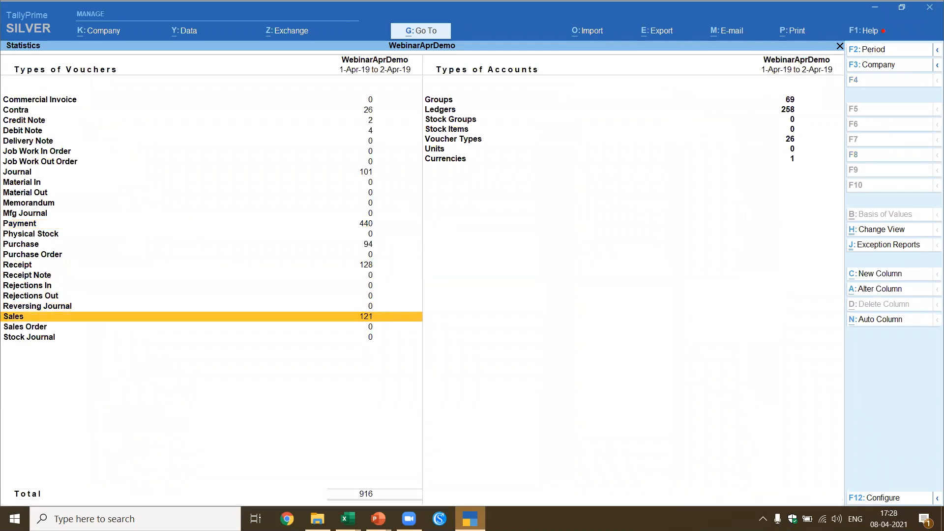
key("Return")
key("Return")
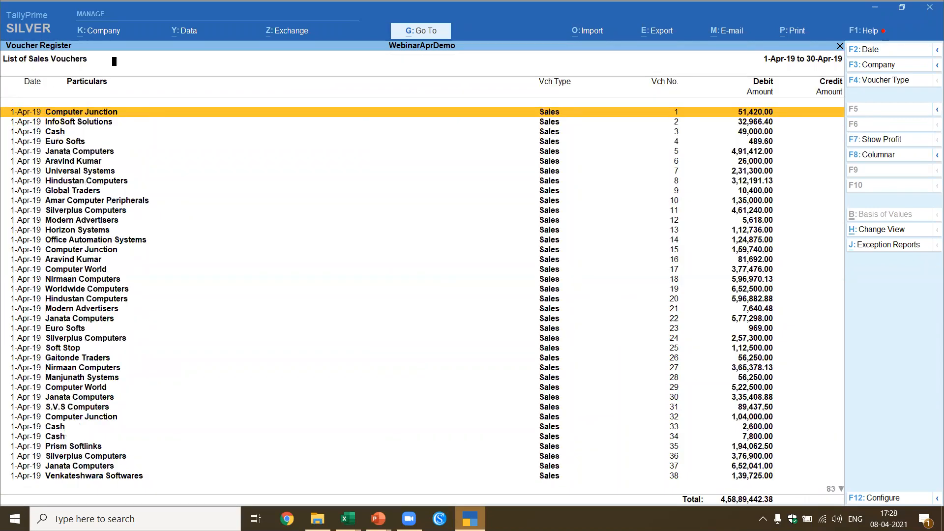
key("Return")
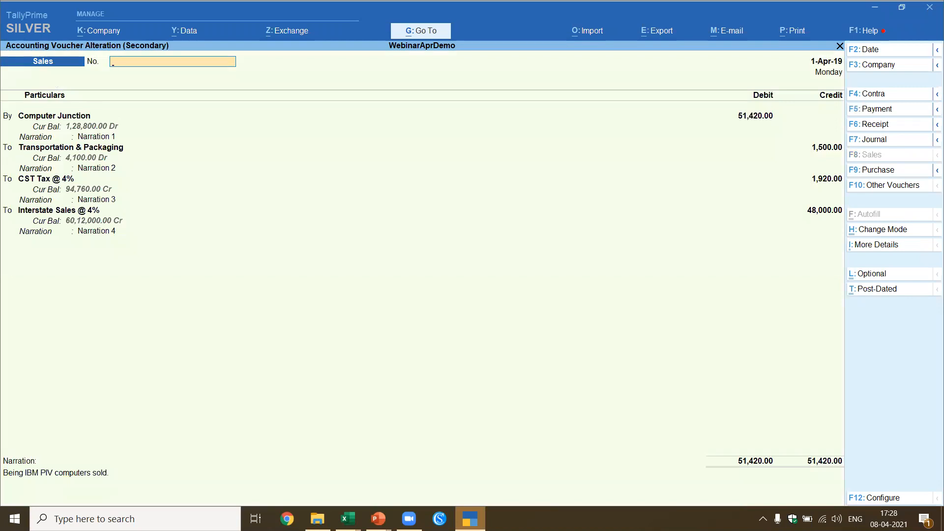
key("Escape")
key("Escape")
key("Escape")
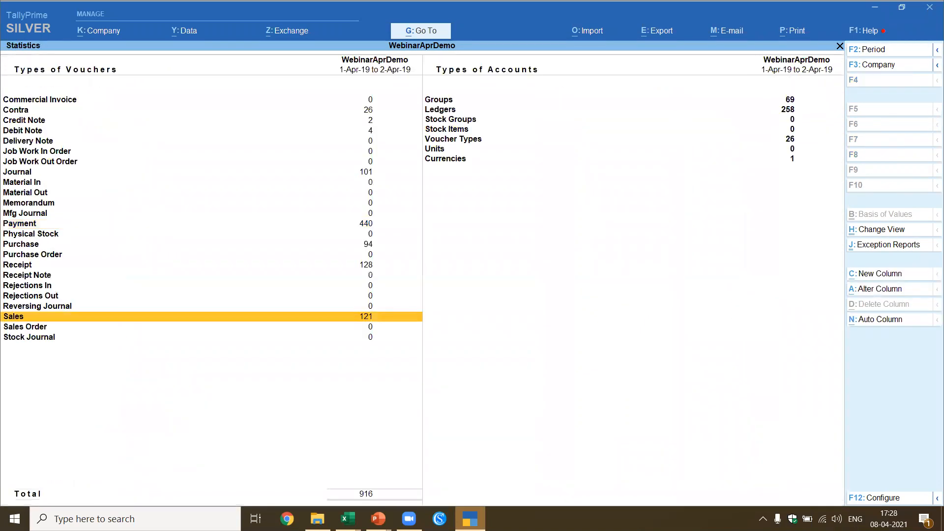
Leave Statistics and open the Trial Balance in detailed view, expanding the groups to subgroups and ledgers
key("Escape")
key("Escape")
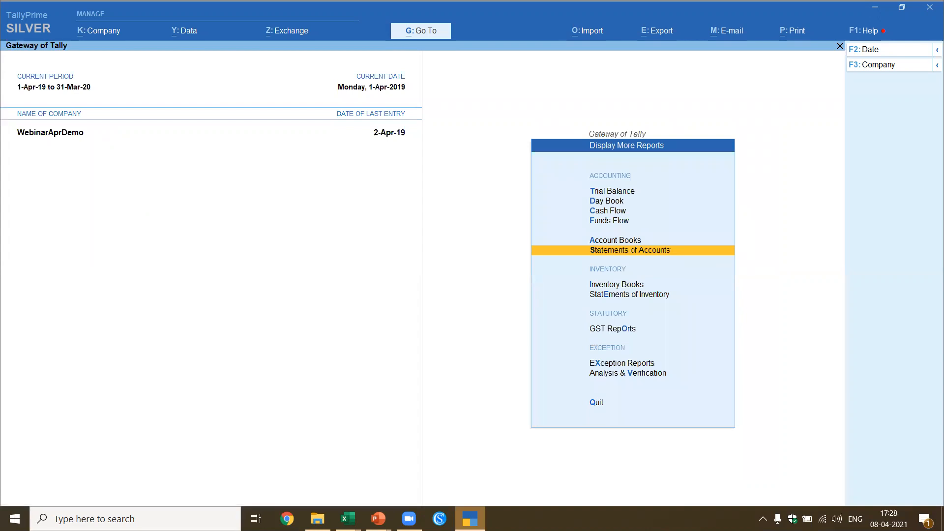
key("Escape")
key("Escape")
key("Escape")
key("d")
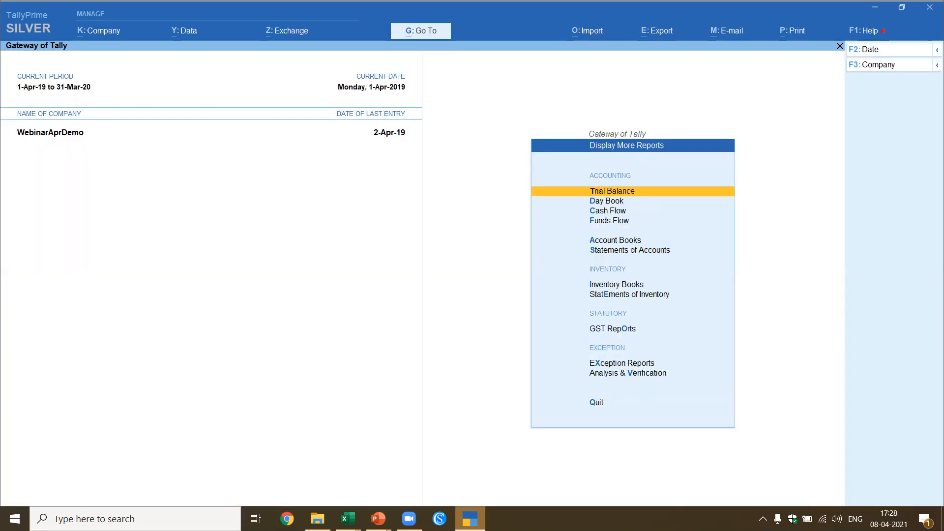
key("Return")
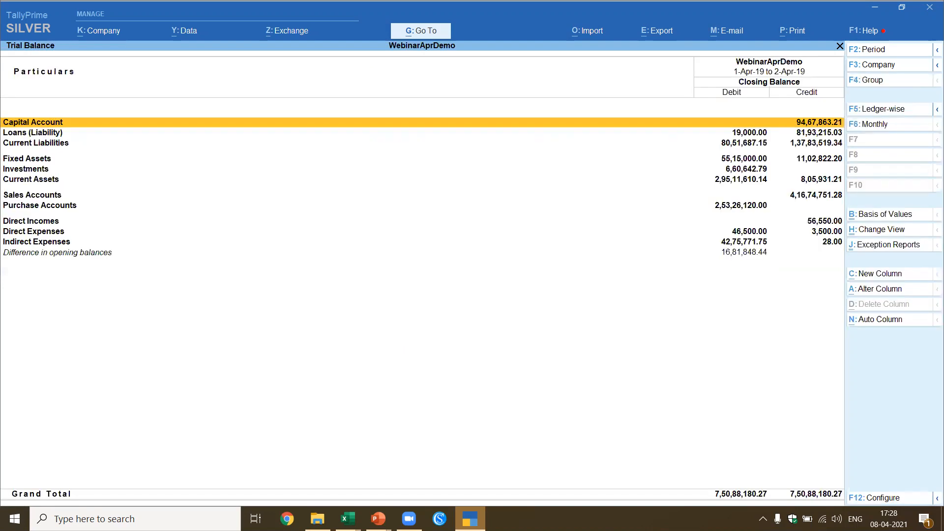
key("alt")
key("alt+F5")
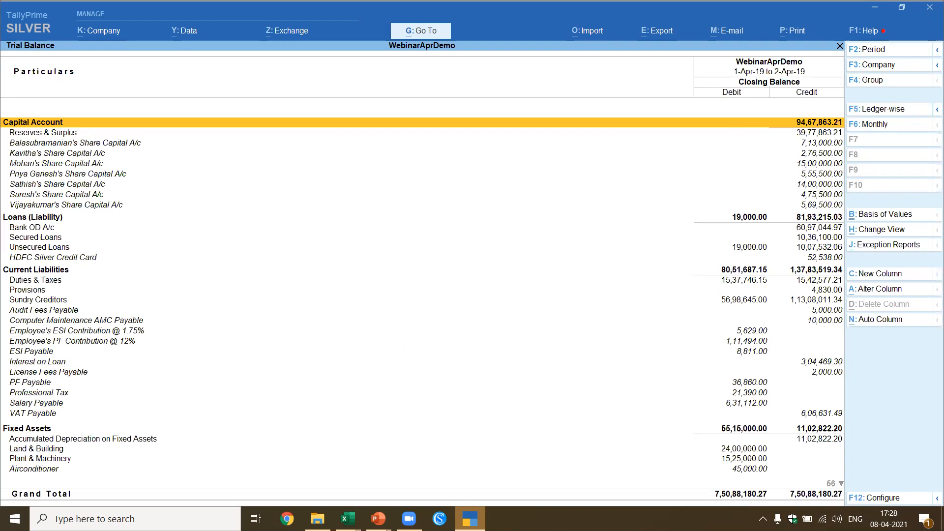
Leave the Trial Balance, view the Balance Sheet in detailed form with its subgroups and ledgers, and return to the Gateway of Tally
key("Escape")
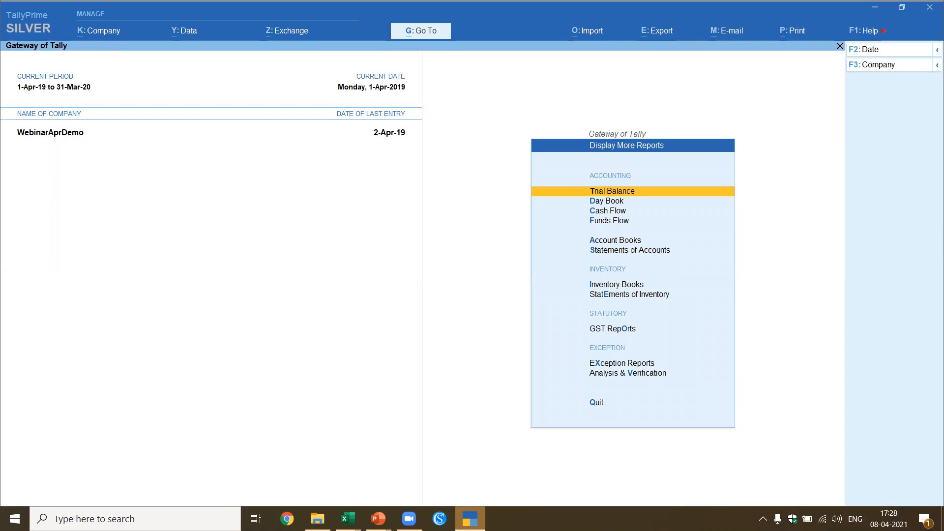
key("Escape")
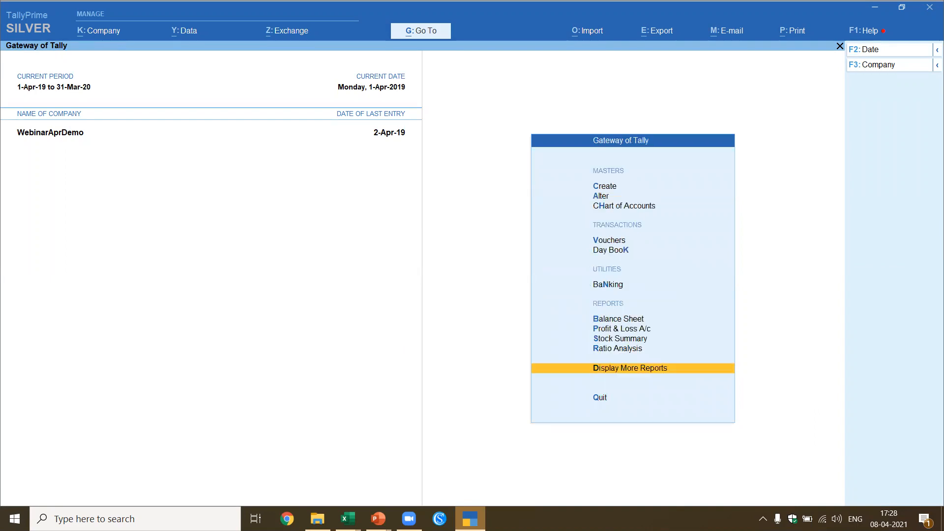
key("b")
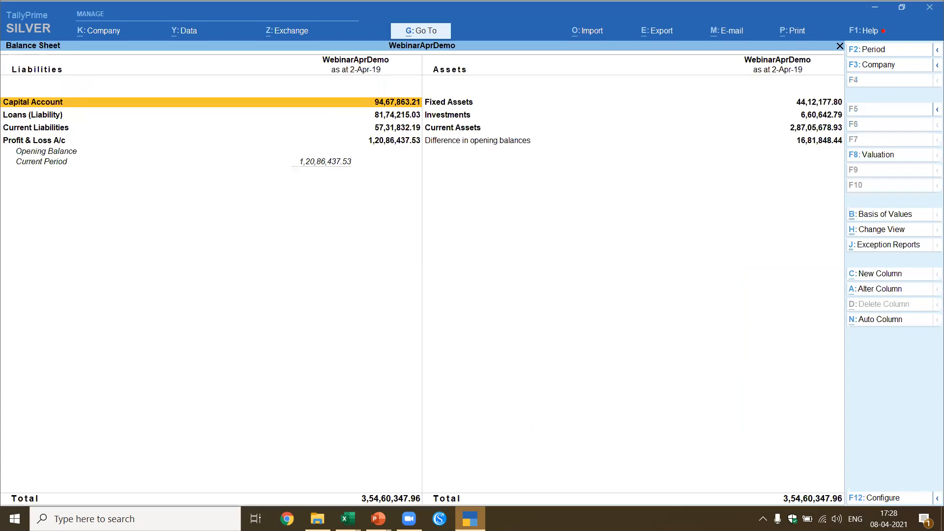
key("alt+F5")
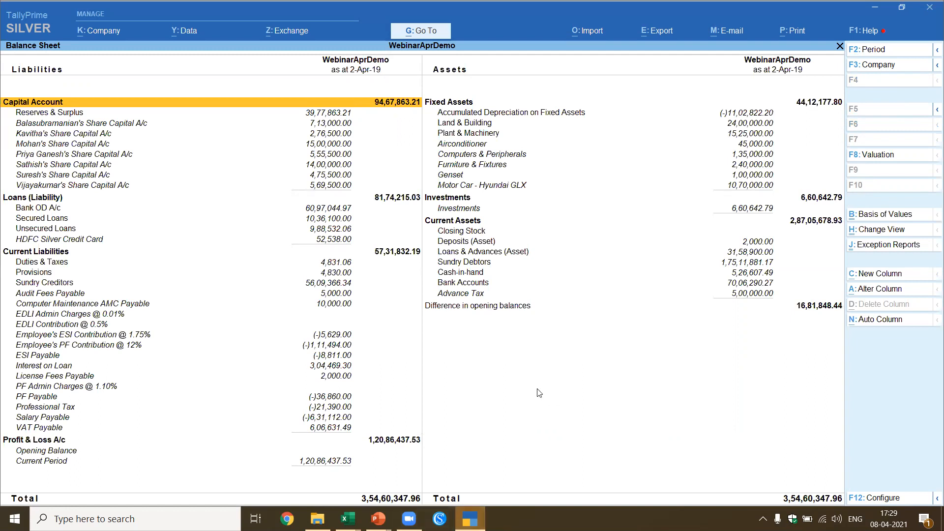
key("Escape")
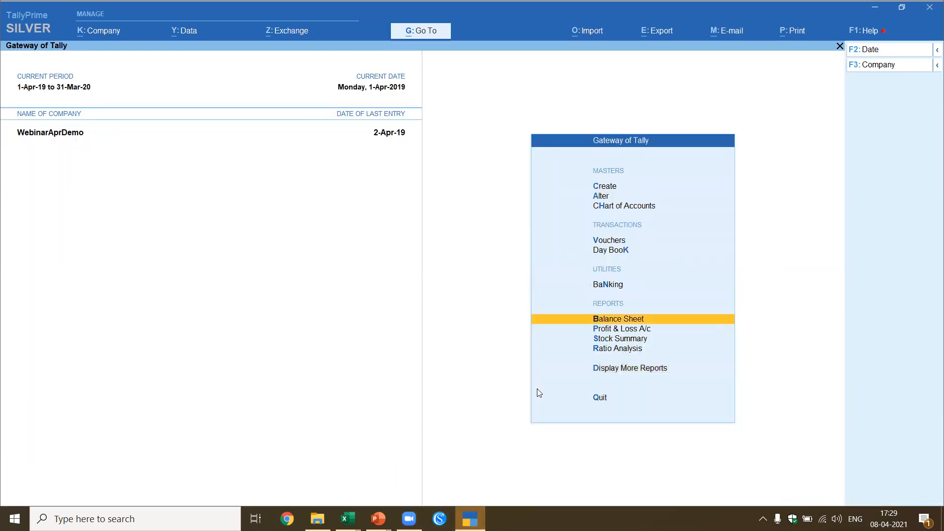
Open the Profit & Loss A/c in detailed view, look through its purchase, expense and sales ledgers, and close the report
key("Down")
key("Return")
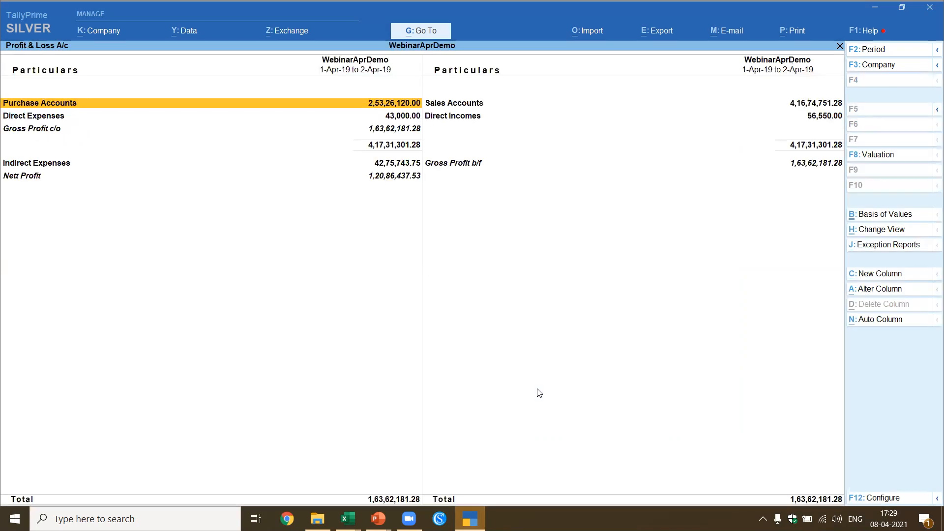
key("alt+F5")
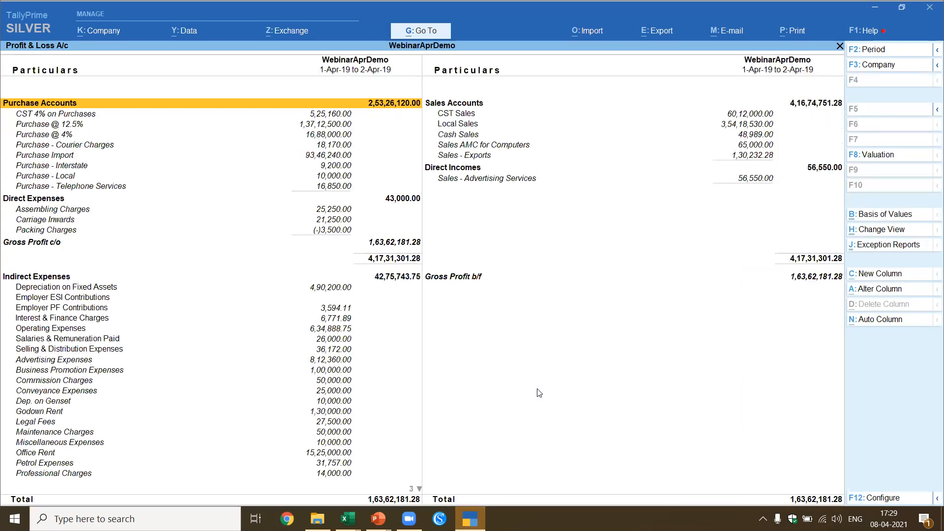
key("Down")
key("Down")
key("Down")
key("Down")
key("Down")
key("Down")
key("Down")
key("Down")
key("Down")
key("Down")
key("Down")
key("Down")
key("Down")
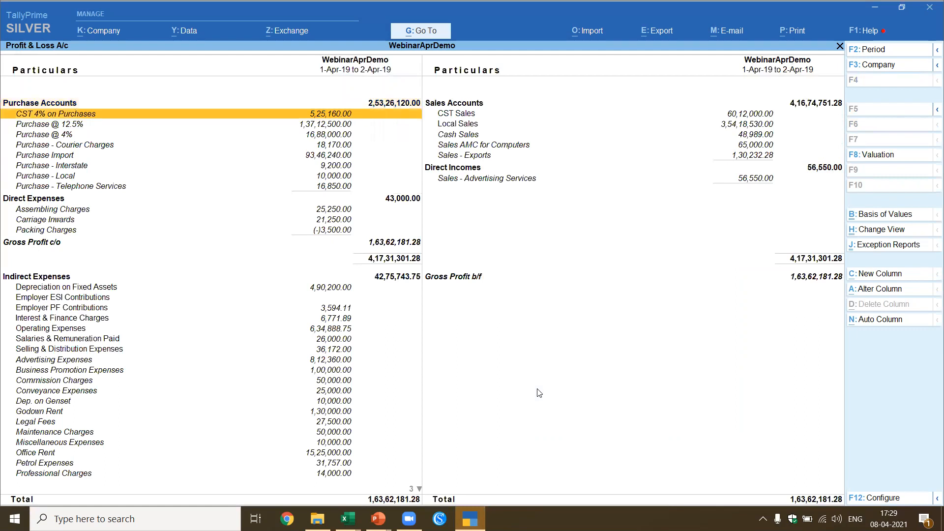
key("Escape")
Decline quitting at the Gateway of Tally and switch from TallyPrime to Excel
key("Down")
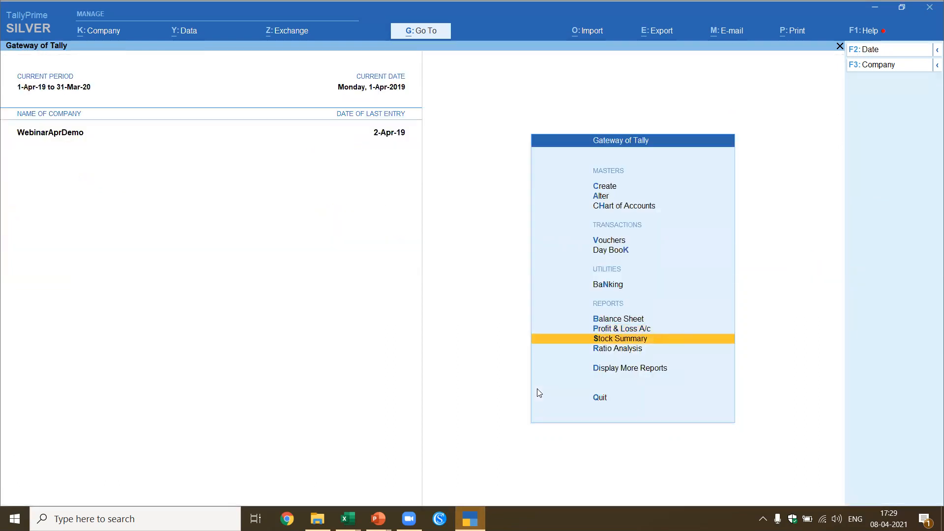
key("Escape")
key("n")
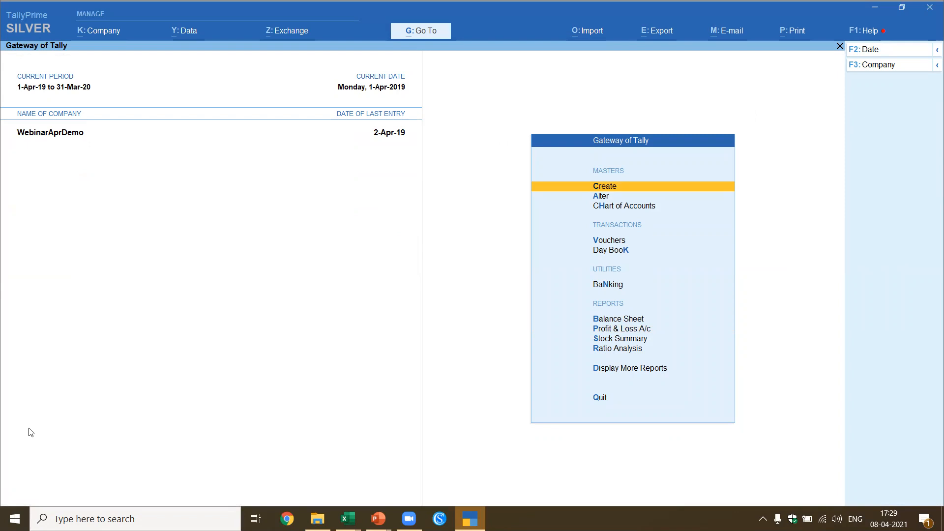
key("alt")
key("alt+Tab")
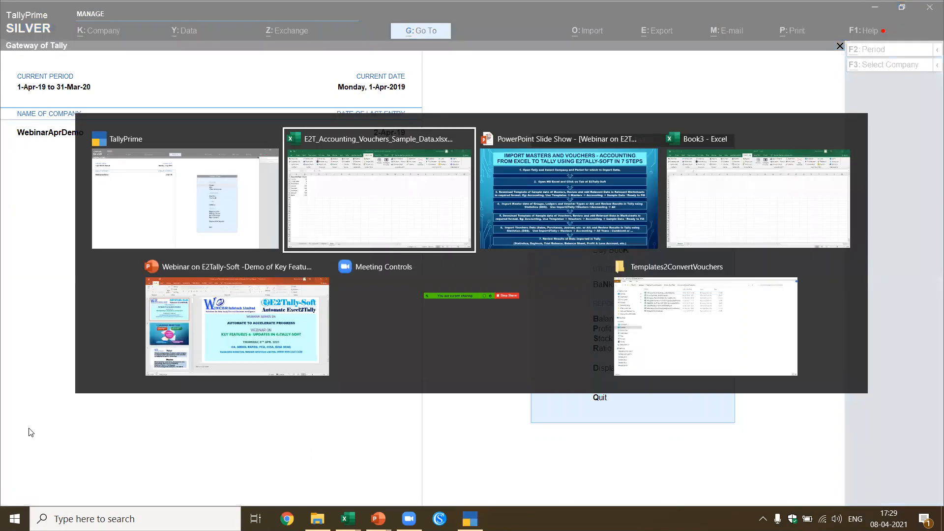
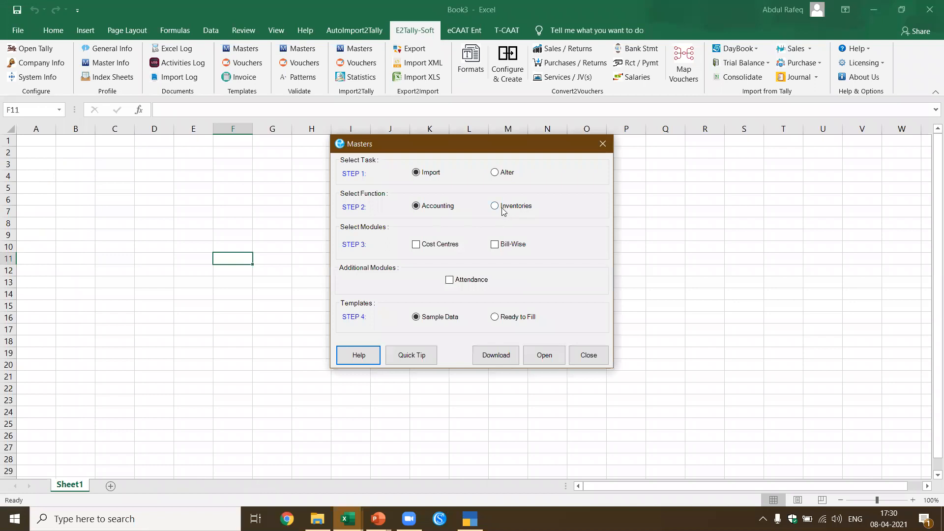
Open the sample-data template for importing Inventories masters and look over the entries on its Ledgers sheet
left_click(556, 361)
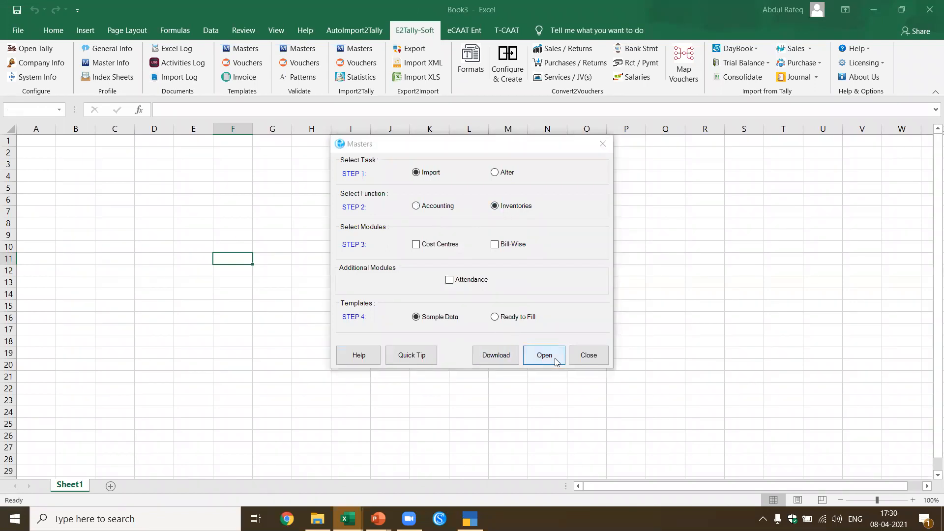
left_click(468, 310)
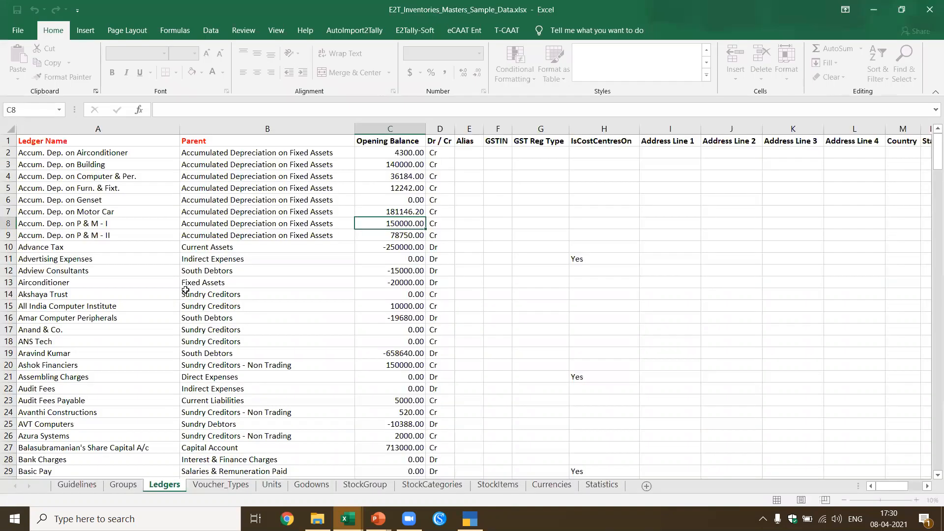
left_click(243, 221)
left_click(92, 317)
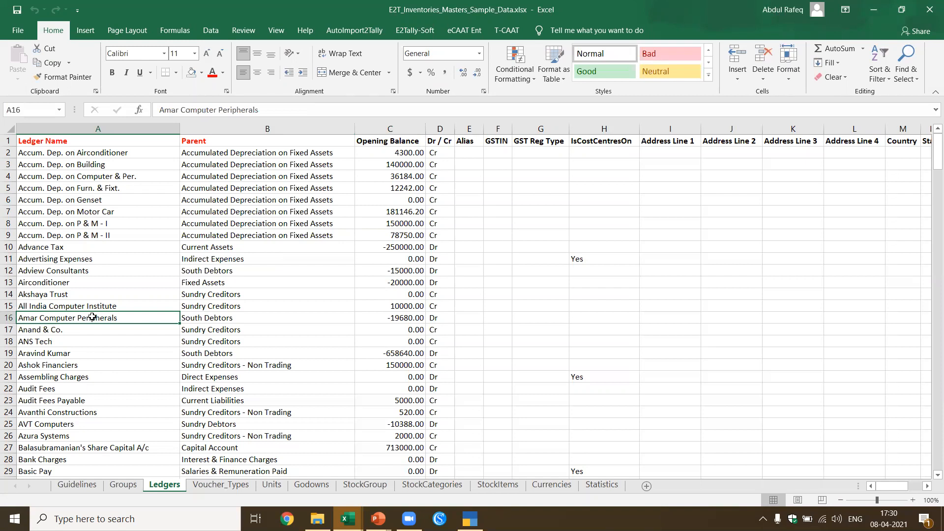
scroll(66, 343, "down", 3)
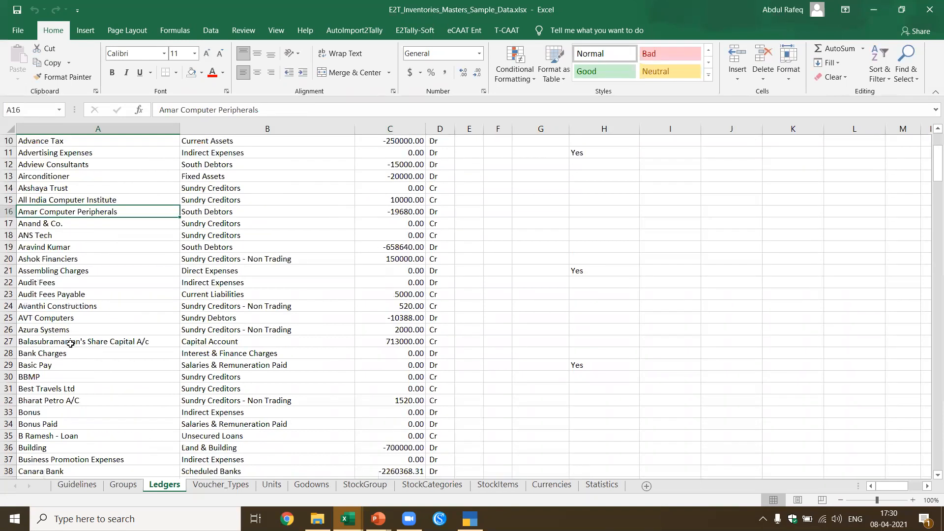
Review the Inventories masters sheets from Groups and Ledgers through Units, Godowns, StockGroup, StockCategories, StockItems and Currencies, and close the workbook
left_click(123, 484)
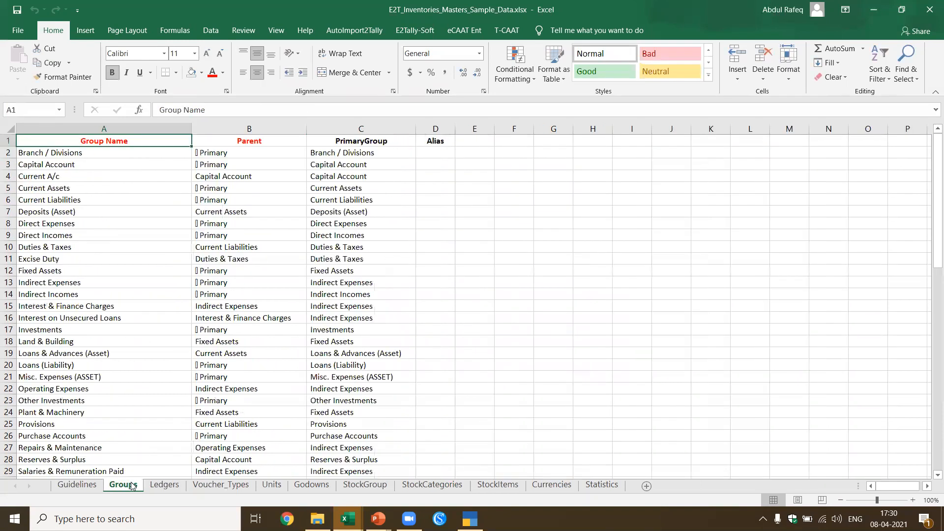
left_click(65, 199)
left_click(164, 485)
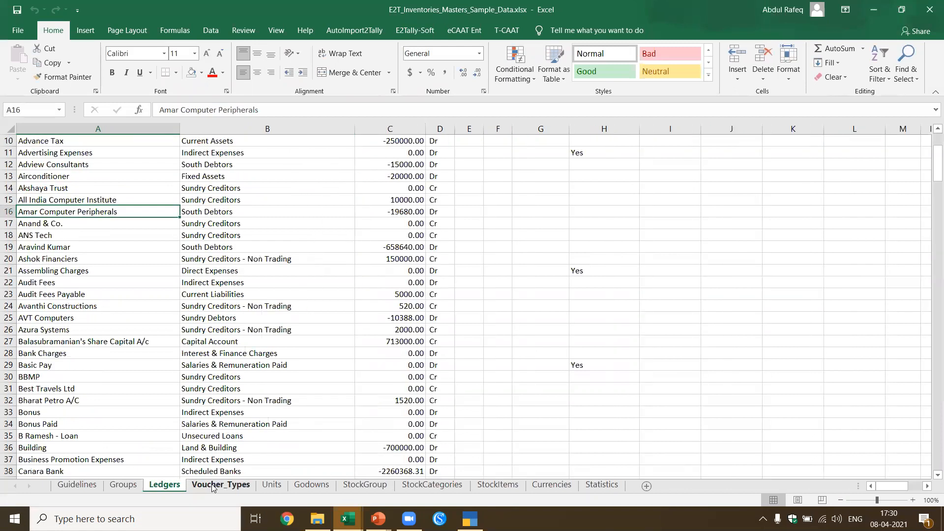
left_click(221, 485)
left_click(272, 485)
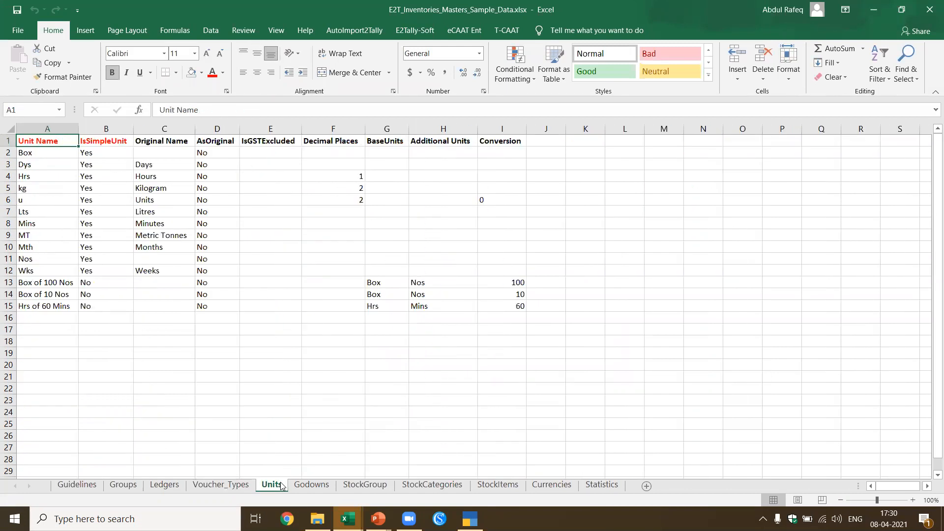
left_click(329, 485)
left_click(365, 485)
left_click(432, 485)
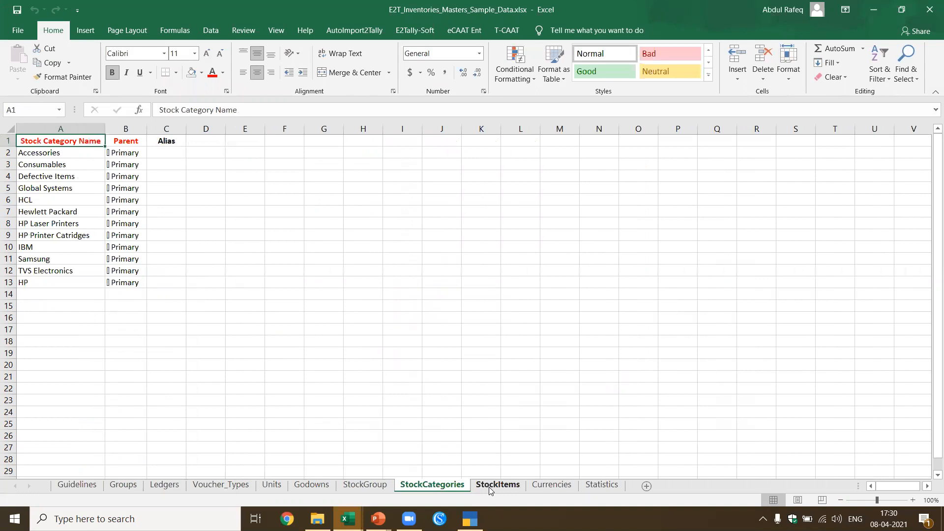
left_click(491, 485)
left_click(537, 486)
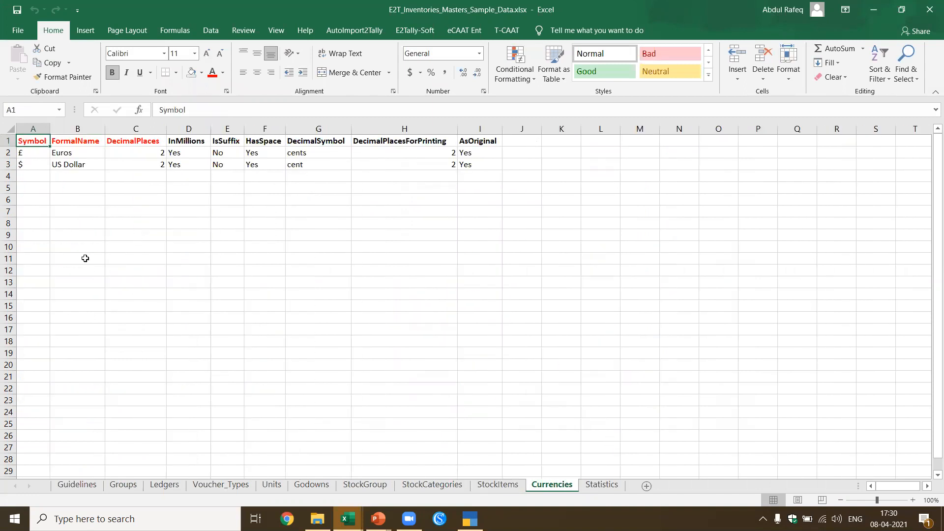
left_click(929, 19)
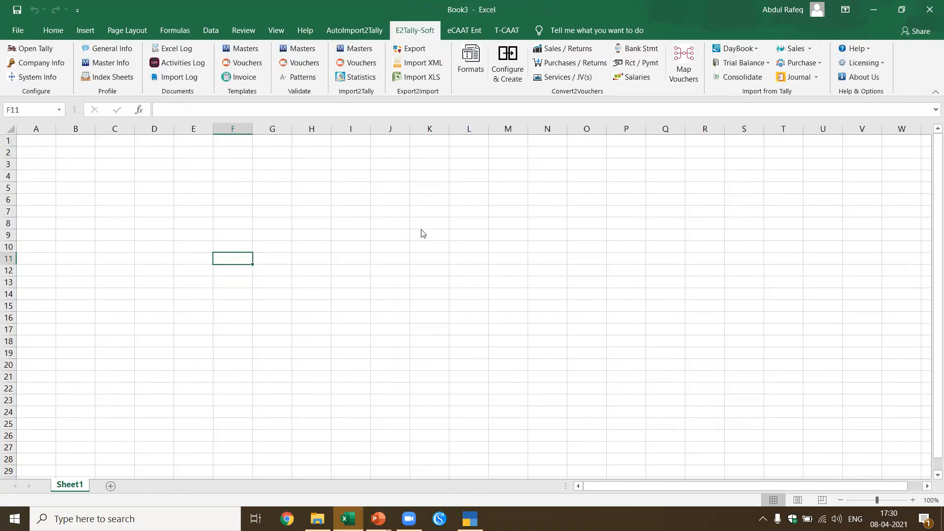
Open the Specific vouchers template for Inventories with fresh sample data
left_click(195, 278)
left_click(241, 63)
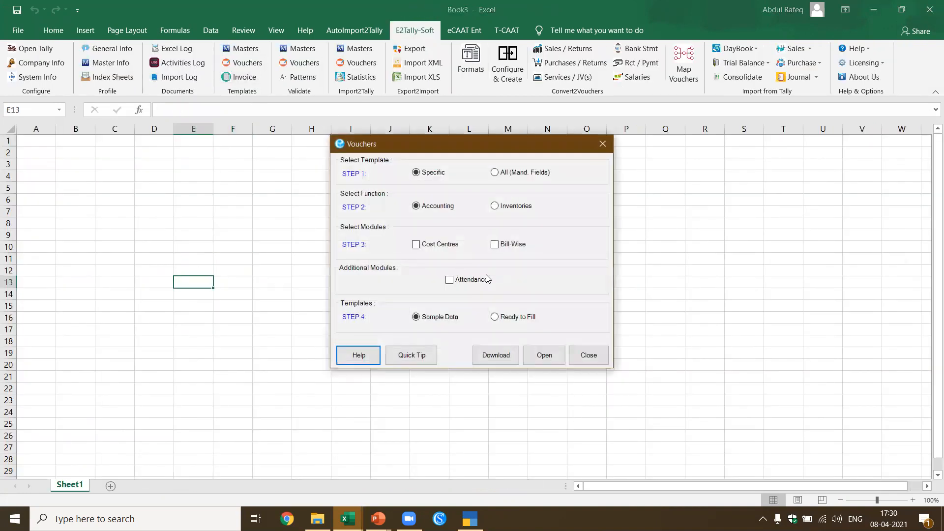
left_click(499, 207)
left_click(549, 356)
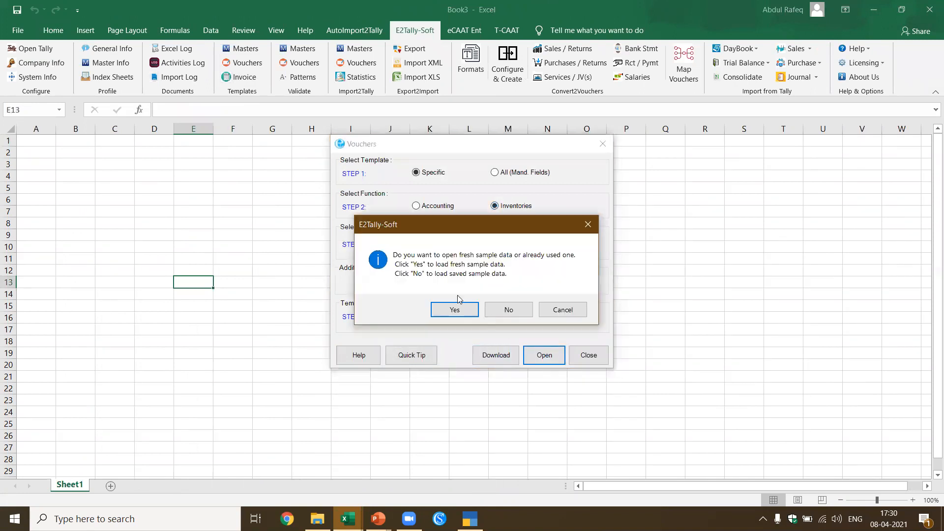
left_click(454, 308)
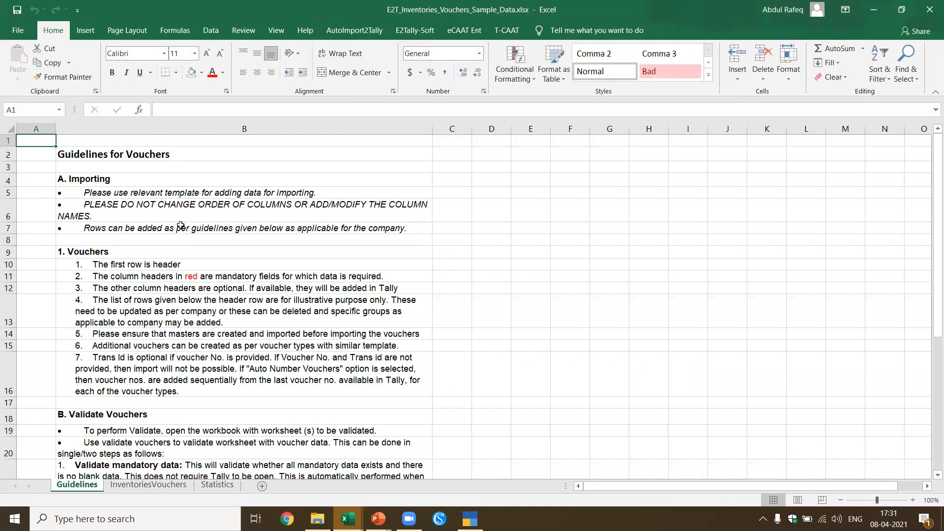
Examine the InventoriesVouchers sheet's first ledger entry and select its column headers from Item Name to Rate/ Tax Rate
left_click(148, 484)
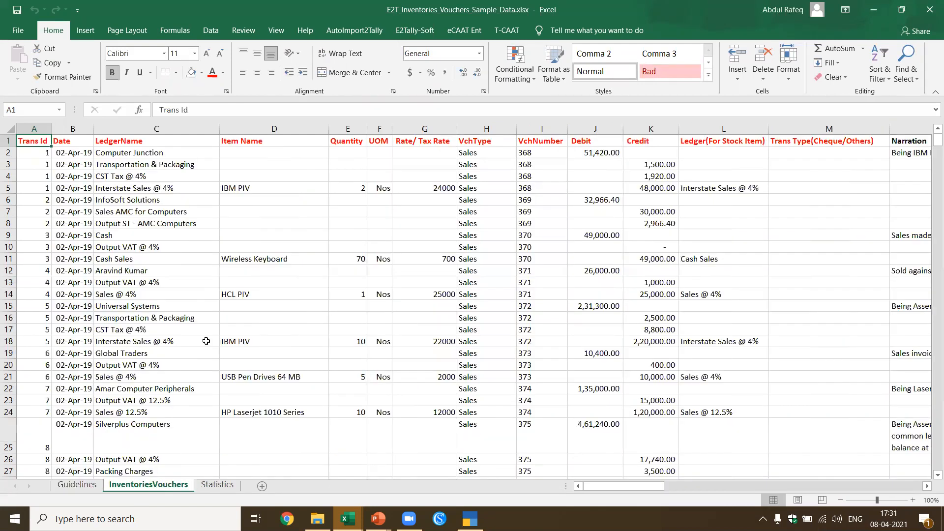
left_click(150, 244)
left_click(120, 154)
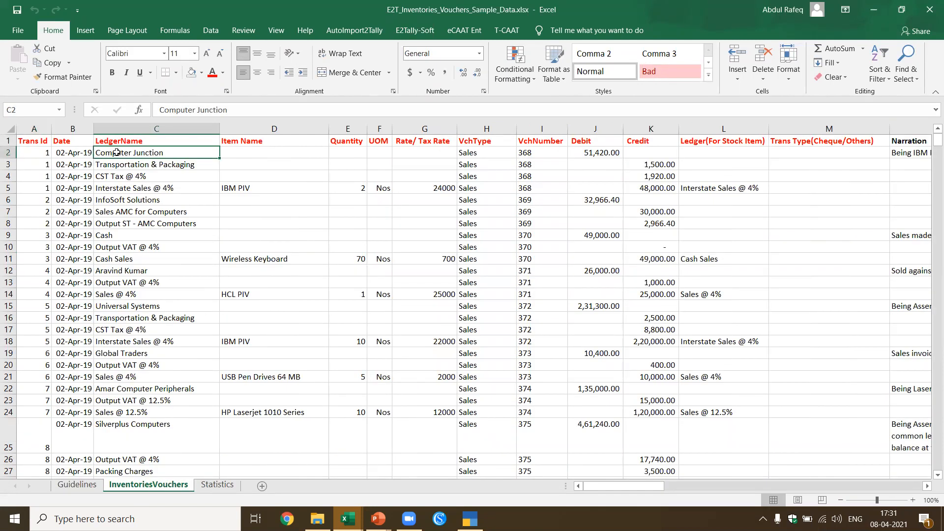
left_click(248, 146)
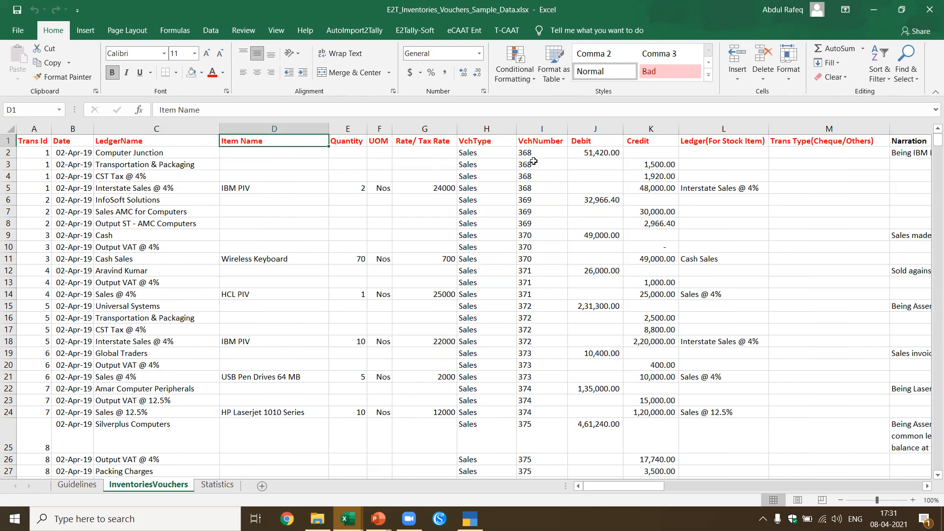
left_click(430, 140, "shift")
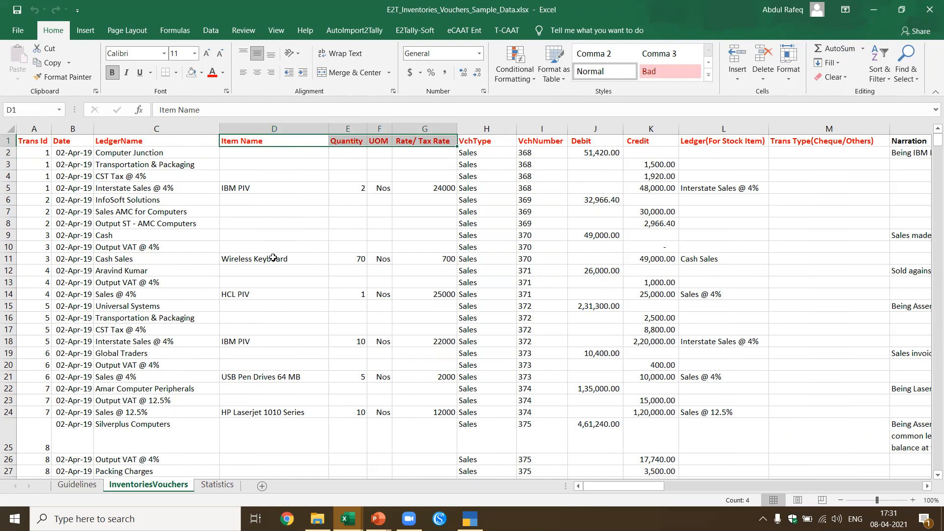
Look through the sample sales voucher rows on the InventoriesVouchers sheet and close the workbook
scroll(175, 243, "down", 13)
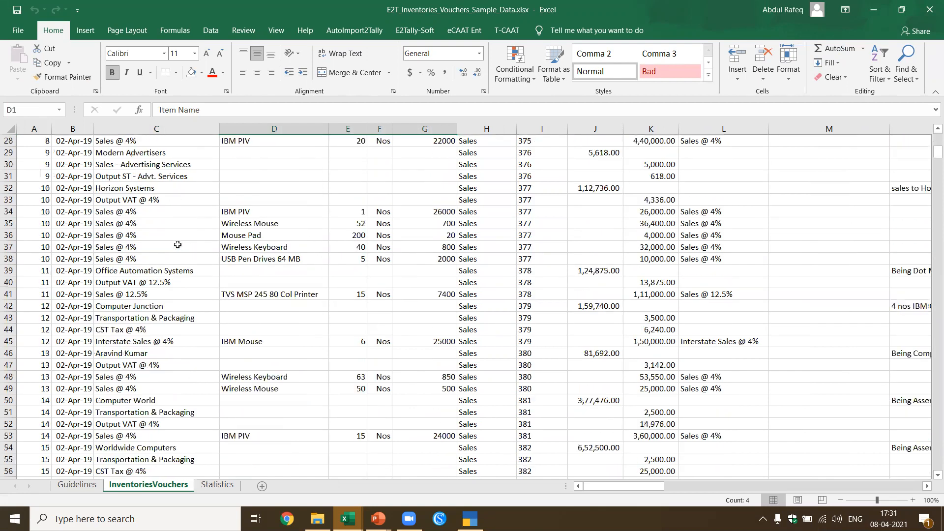
scroll(178, 245, "down", 20)
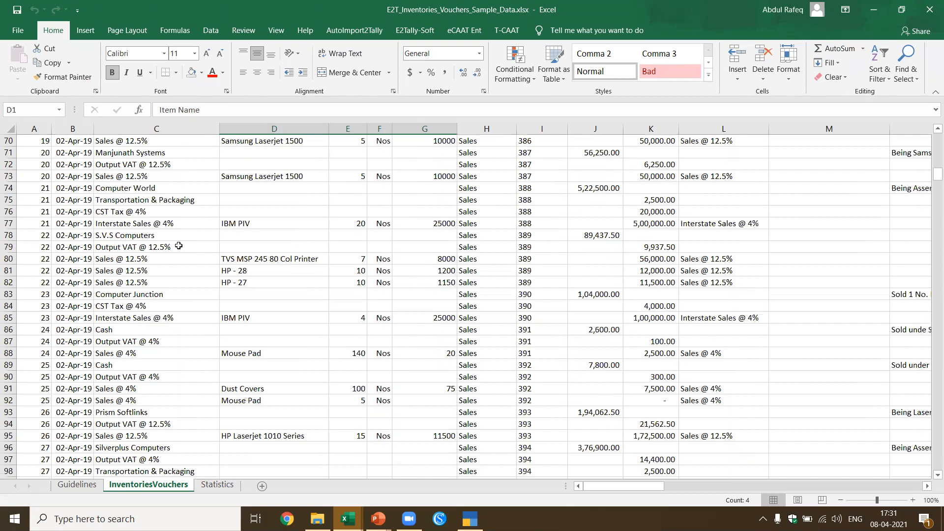
scroll(178, 245, "up", 7)
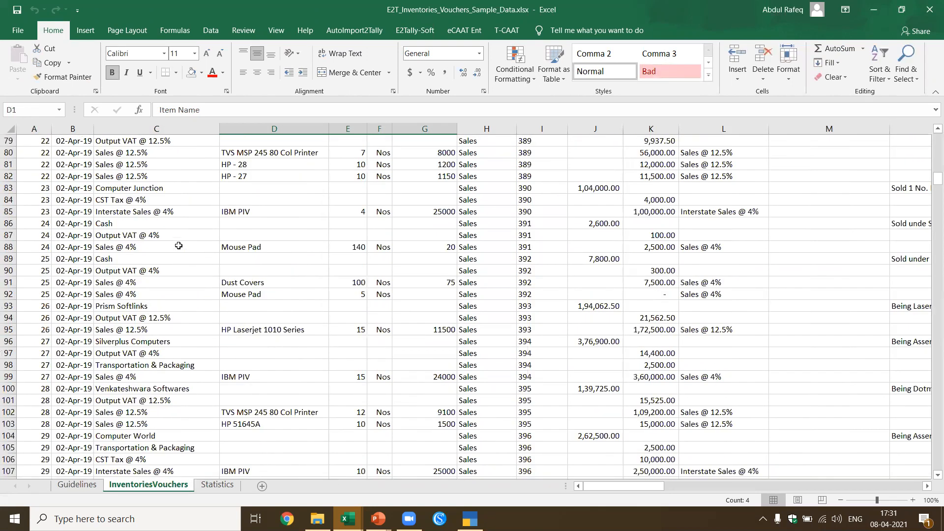
scroll(86, 250, "up", 20)
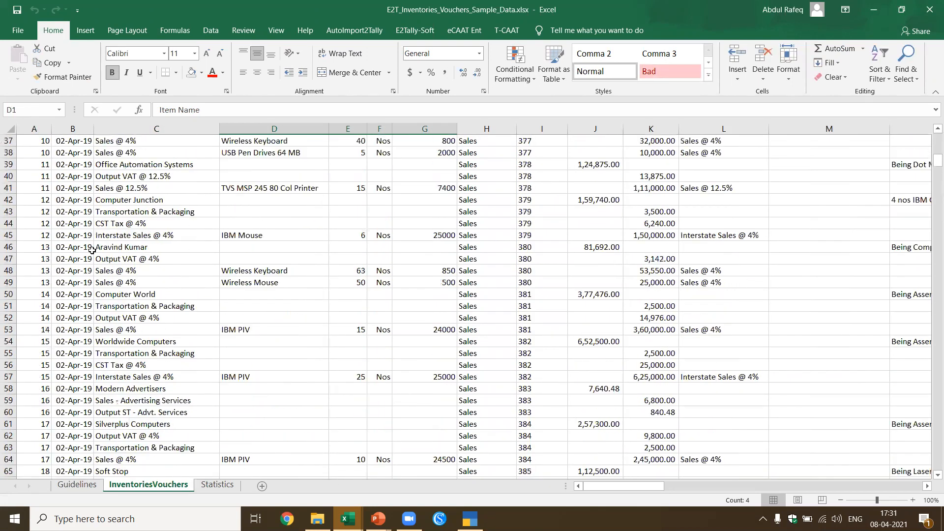
left_click(134, 260)
scroll(123, 263, "up", 4)
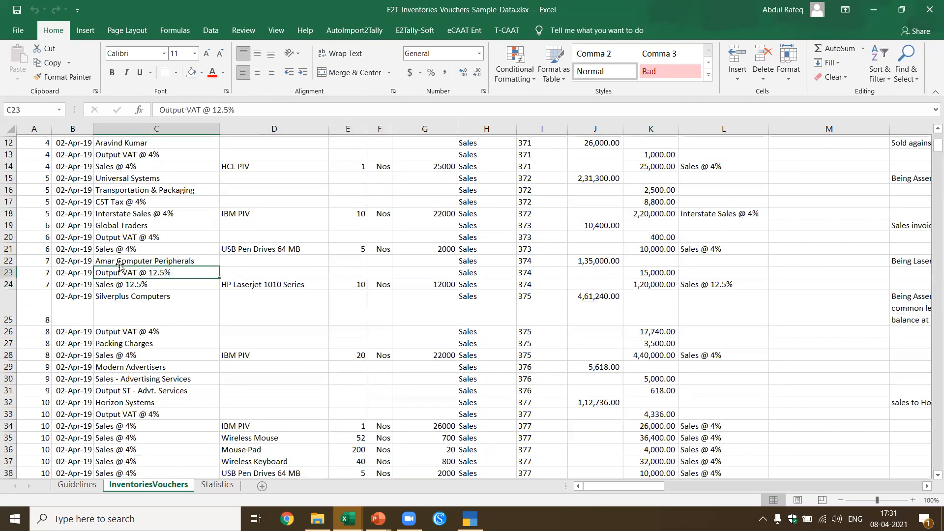
left_click(211, 309)
left_click(929, 10)
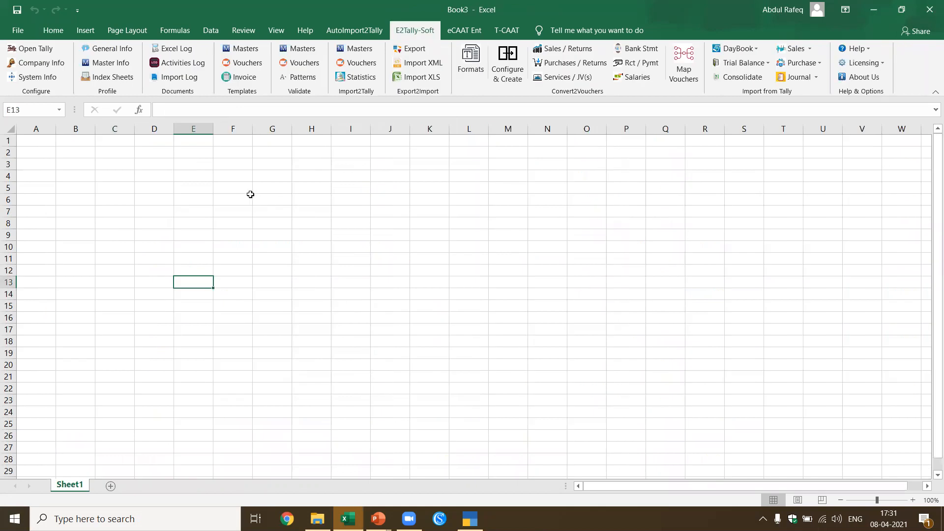
Open the Accounting masters template for Cost Centres with fresh sample data and view its CostCategory and CostCentre sheets
left_click(242, 49)
left_click(416, 249)
left_click(556, 354)
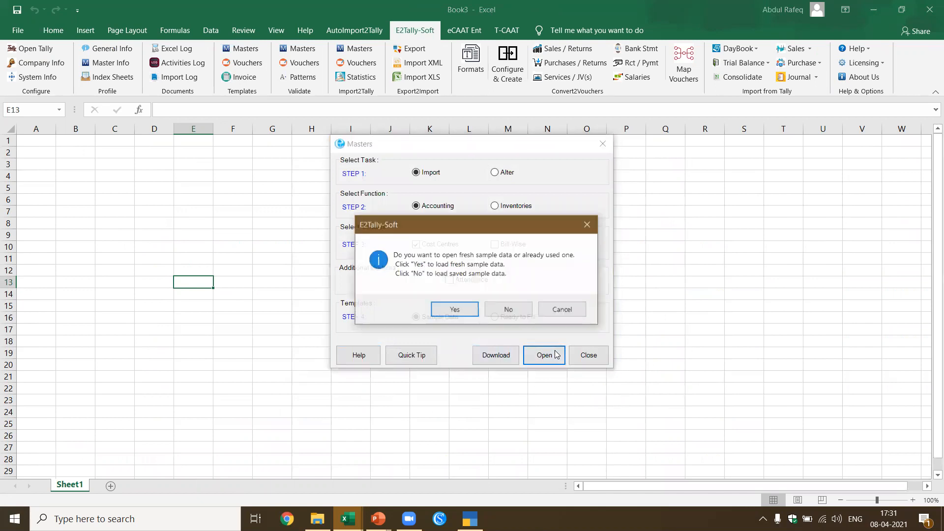
left_click(452, 310)
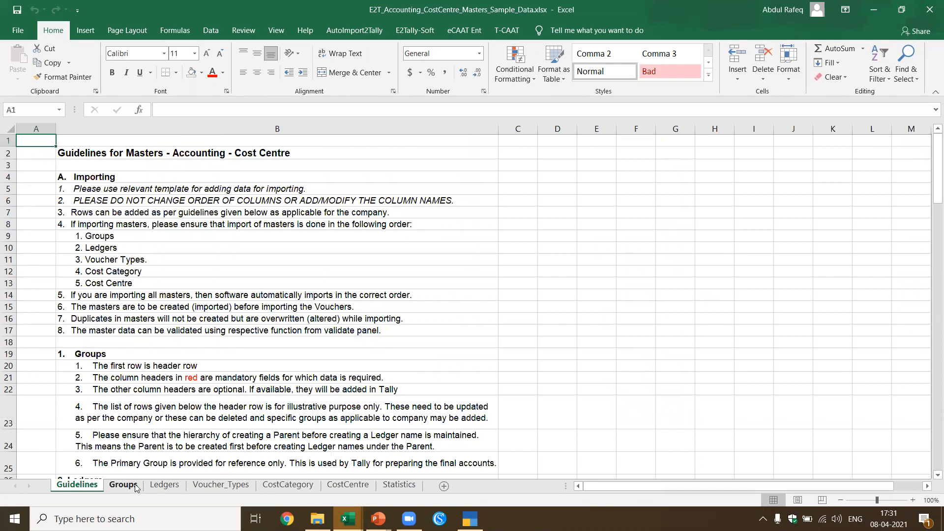
left_click(289, 487)
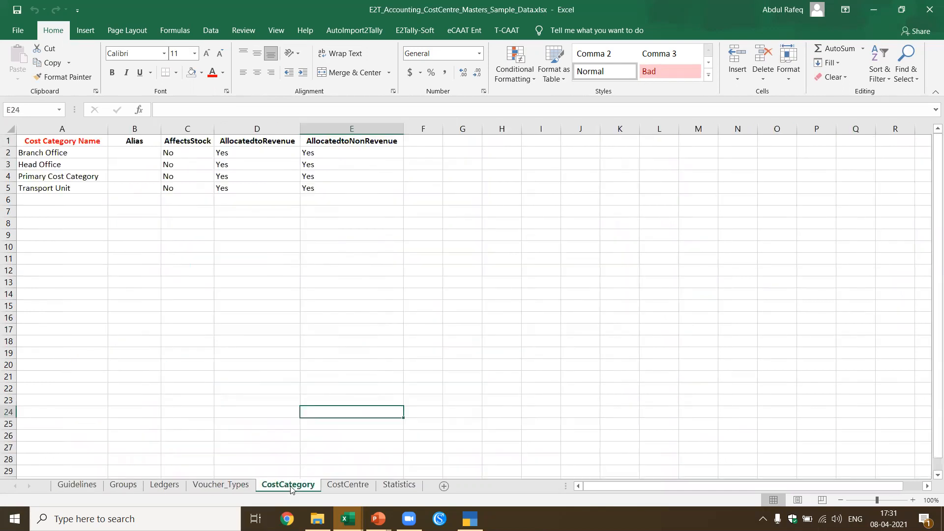
left_click(339, 487)
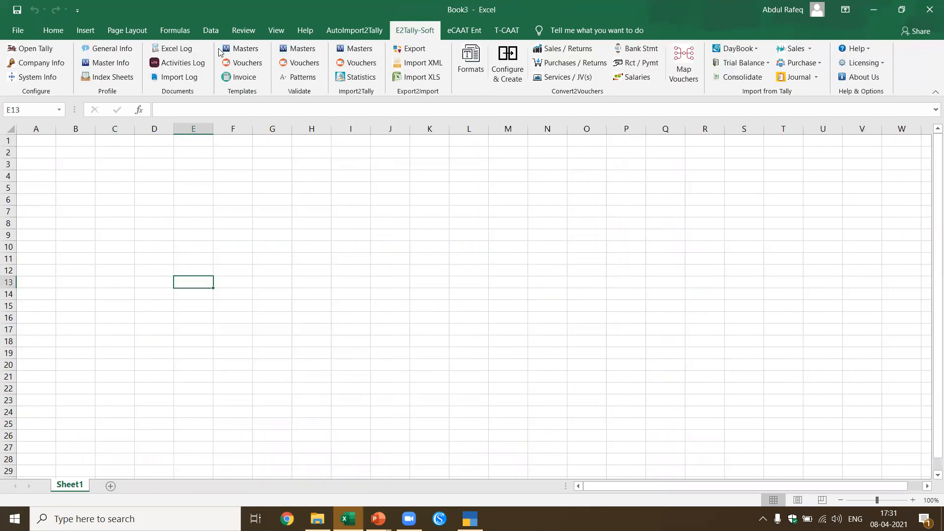
Open the Accounting masters template for the Bill-Wise module with fresh sample data
left_click(255, 61)
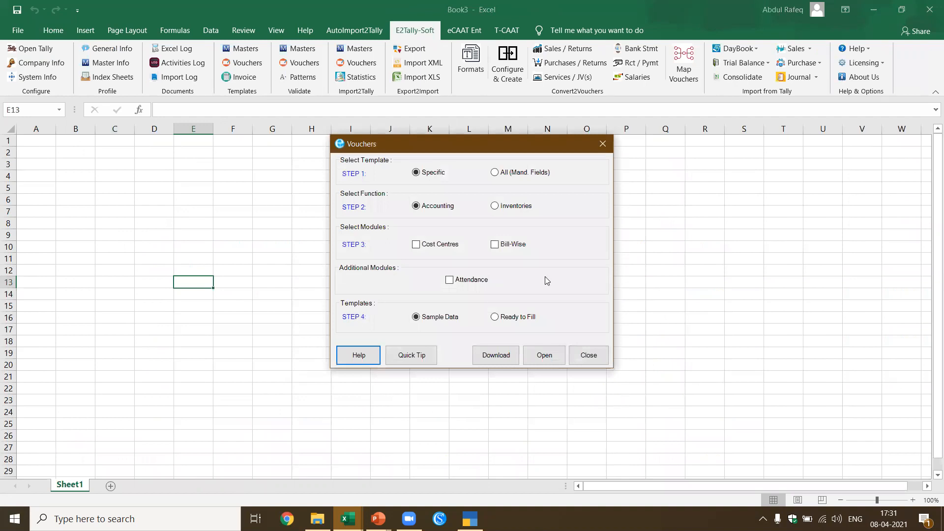
left_click(589, 355)
left_click(251, 47)
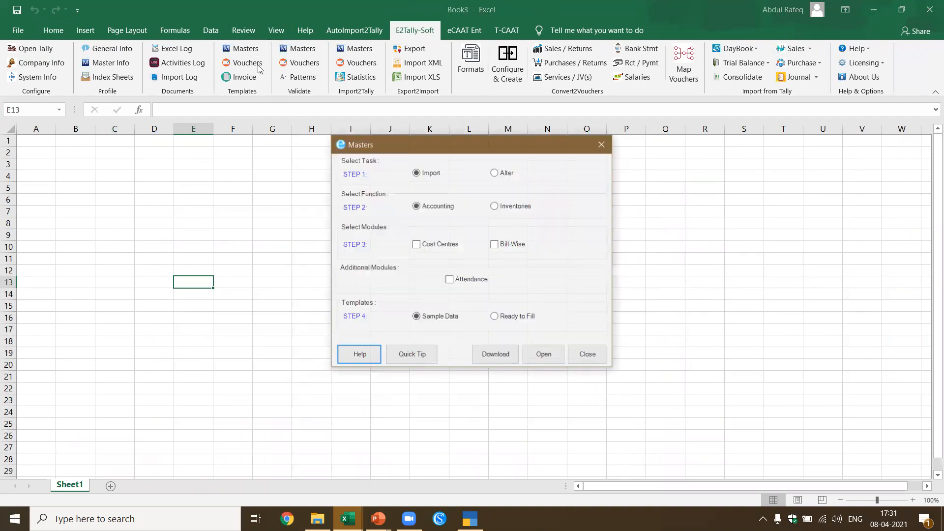
left_click(492, 244)
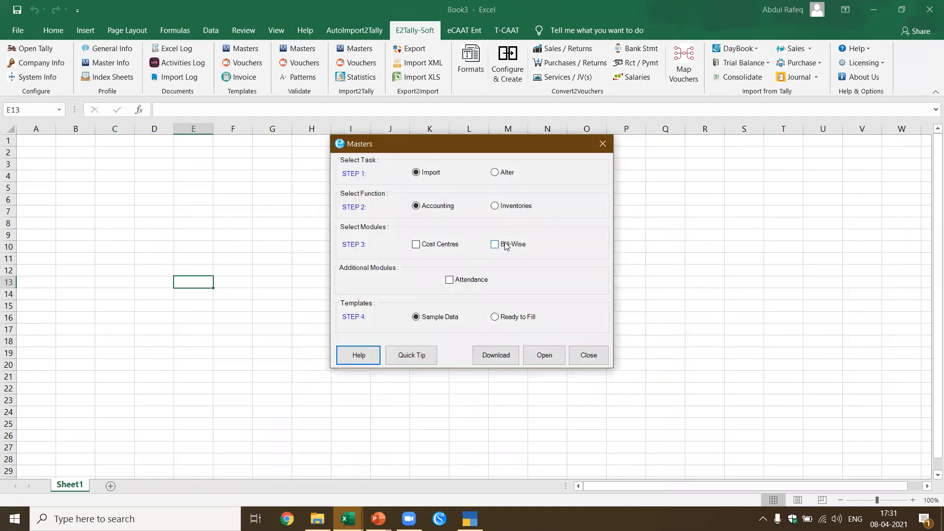
left_click(553, 355)
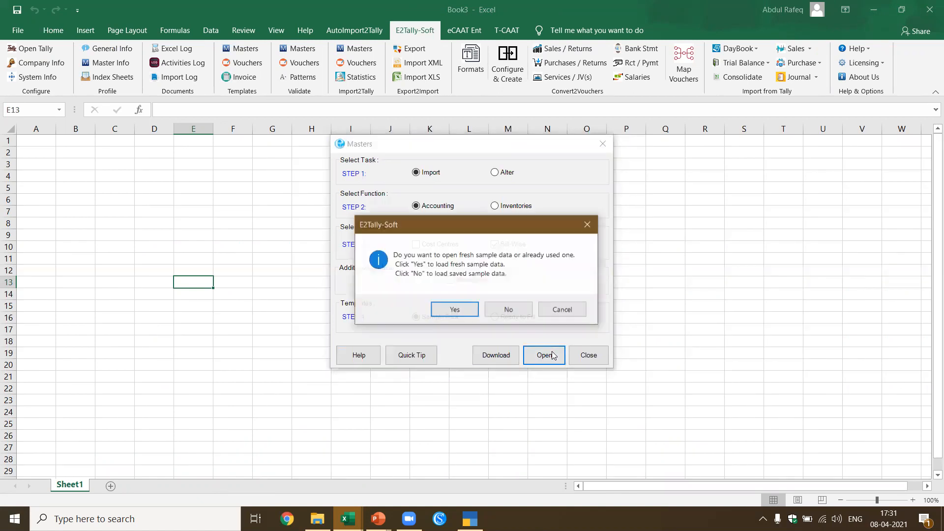
left_click(459, 310)
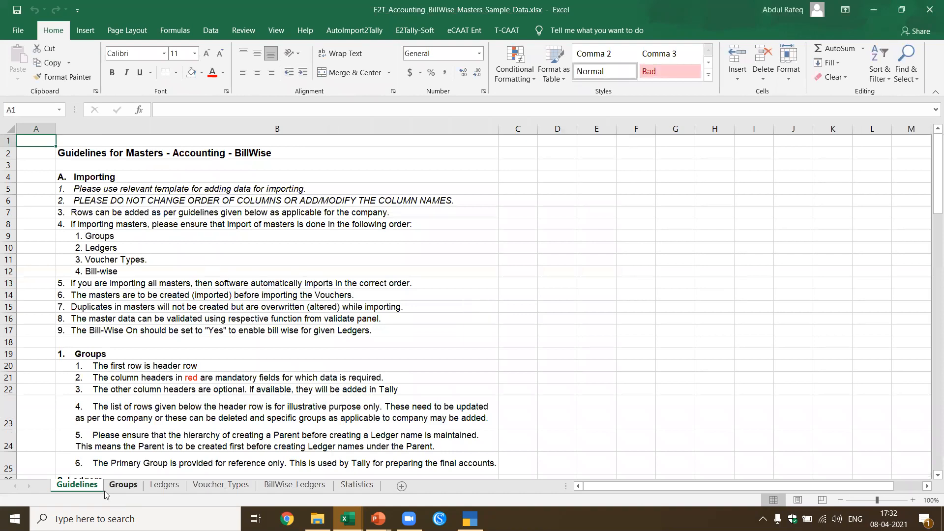
Review the BillWise_Ledgers sheet with its Bill-Wise On and CreditPeriod columns and close the workbook
left_click(281, 485)
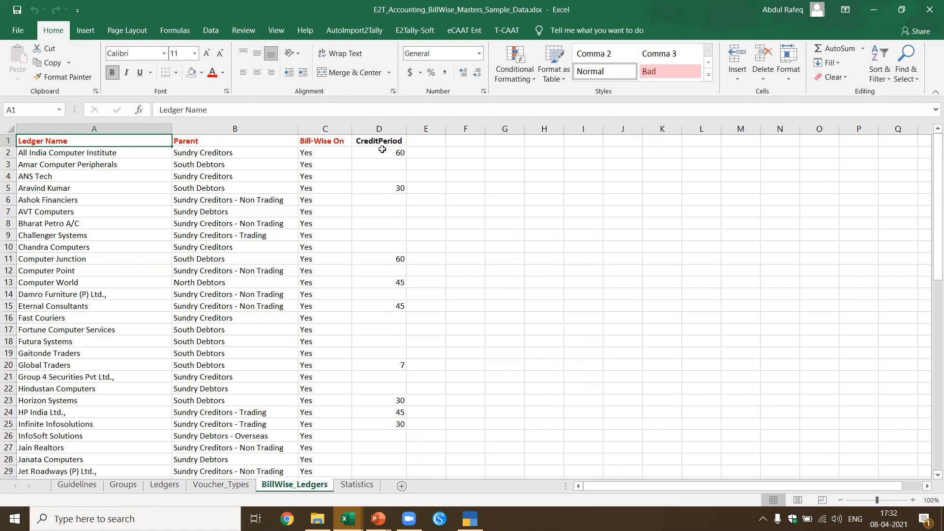
left_click(152, 373)
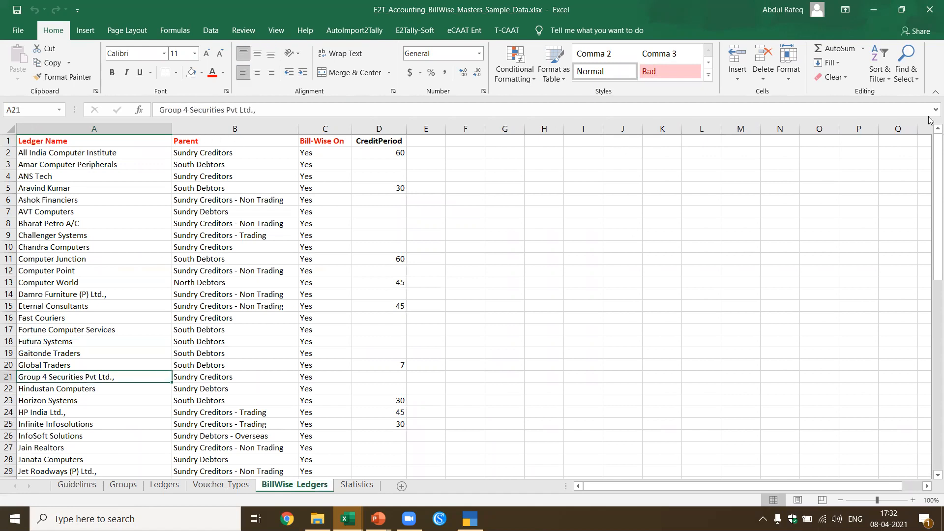
left_click(930, 12)
left_click(365, 328)
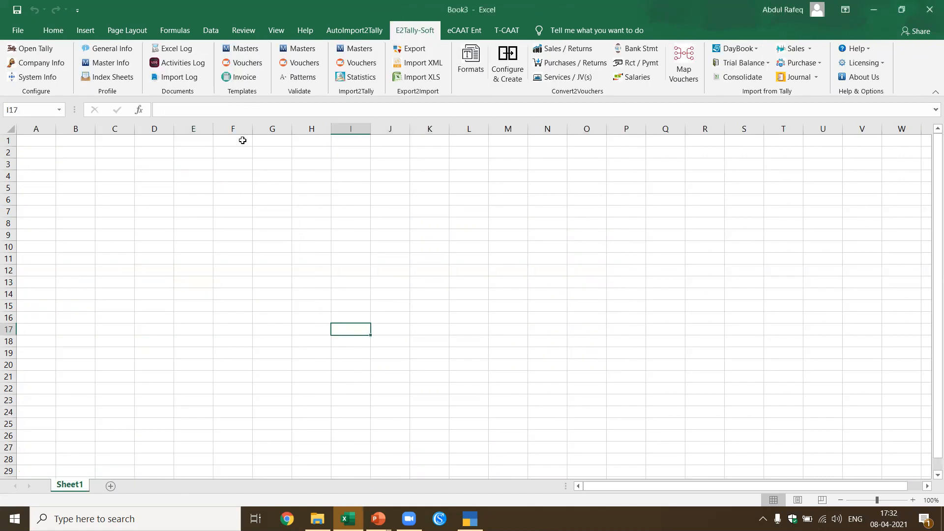
Open the Inventories masters template for Cost Centres and Bill-Wise with fresh sample data
left_click(252, 48)
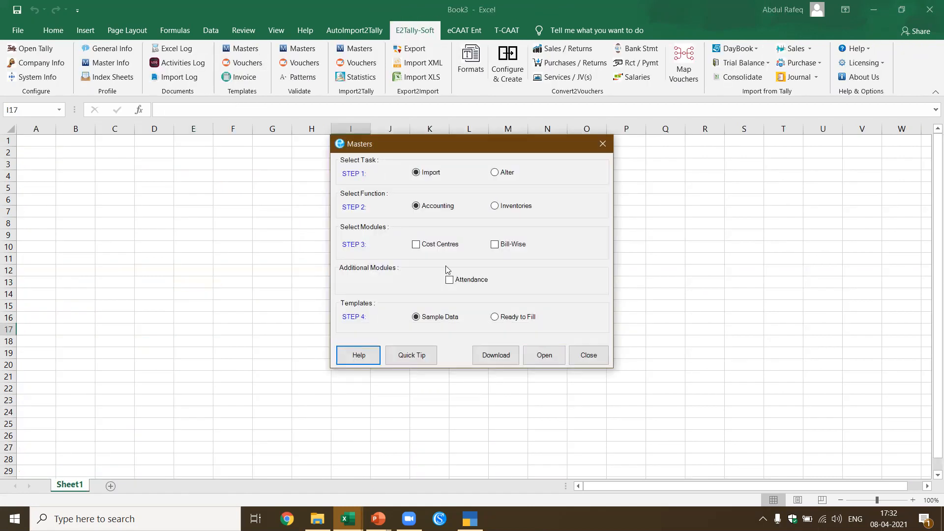
left_click(495, 207)
left_click(415, 244)
left_click(540, 354)
left_click(455, 312)
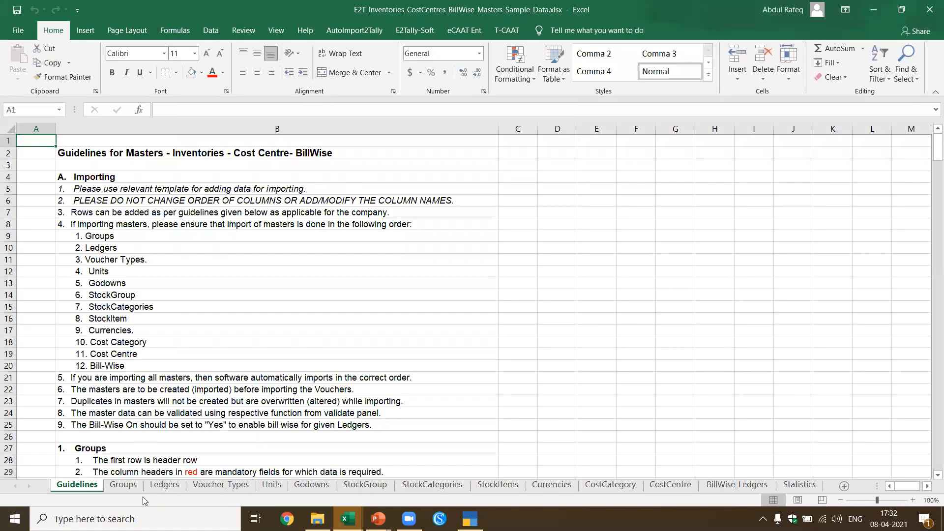
Review the Groups sheet and the import order of the masters on the Guidelines sheet
left_click(116, 485)
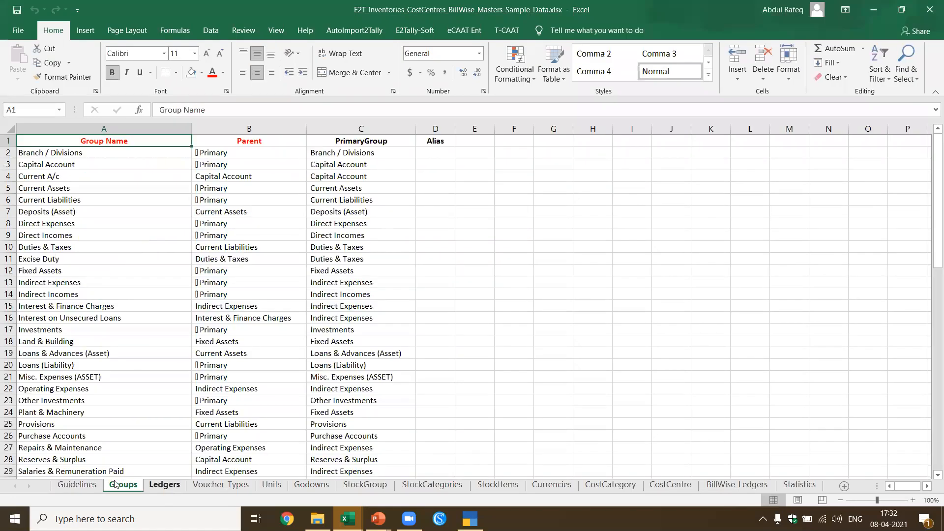
left_click(87, 484)
left_click(209, 274)
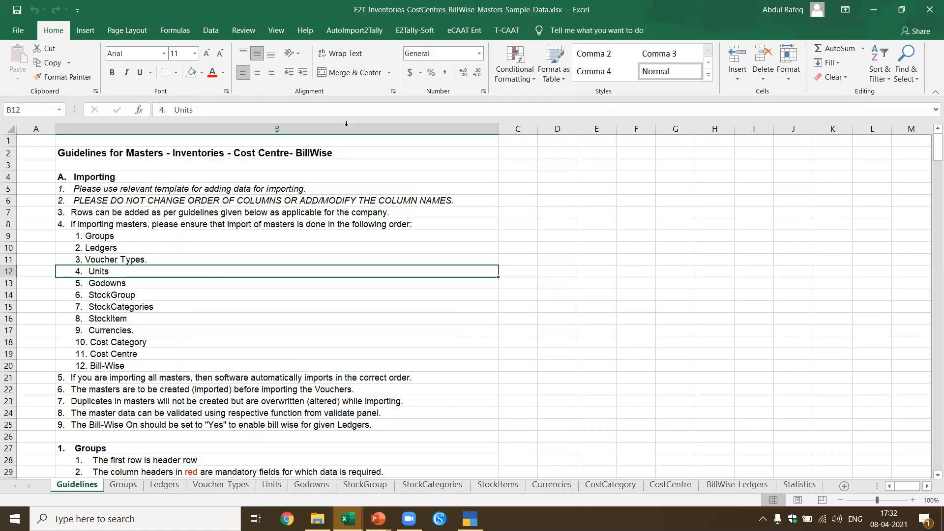
Create an index sheet for the masters workbook and follow its link to the Currencies sheet
left_click(415, 30)
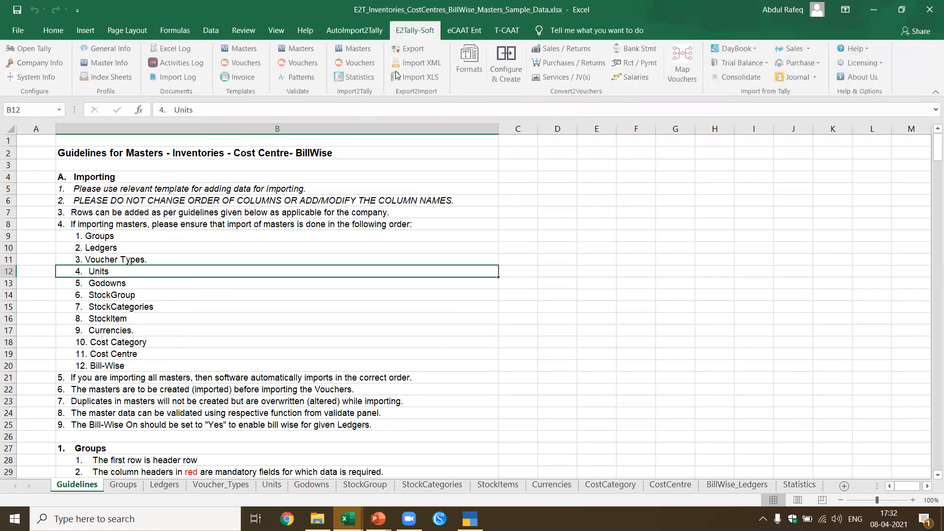
left_click(117, 81)
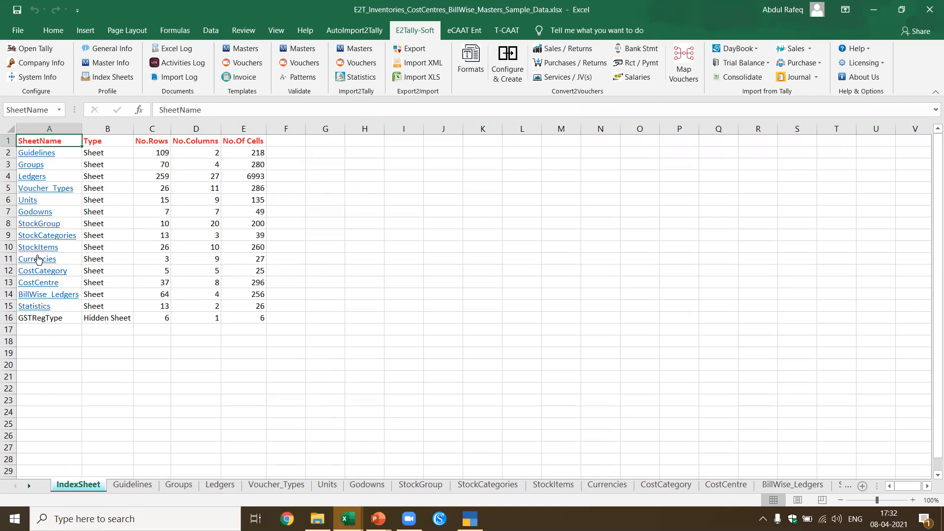
left_click(39, 259)
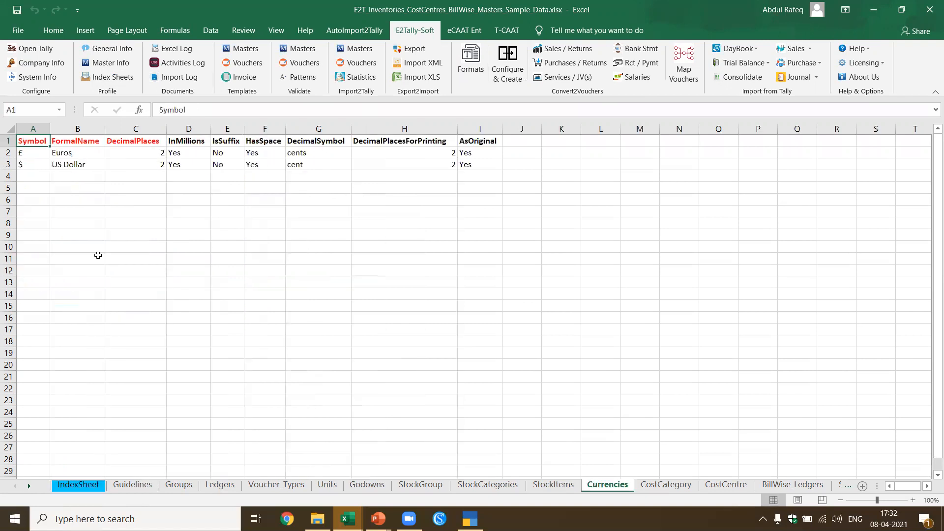
View the CostCategory sheet and close the masters workbook without saving the changes
left_click(220, 485)
left_click(666, 485)
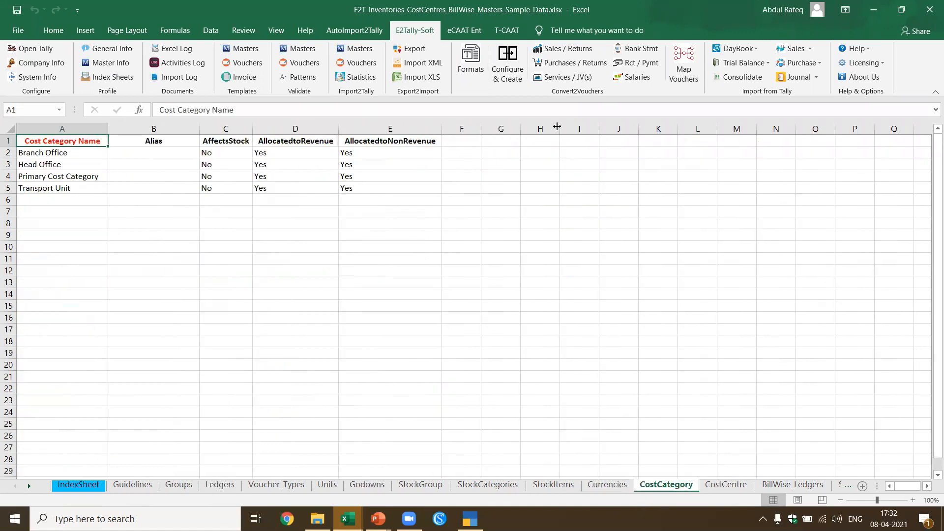
left_click(929, 9)
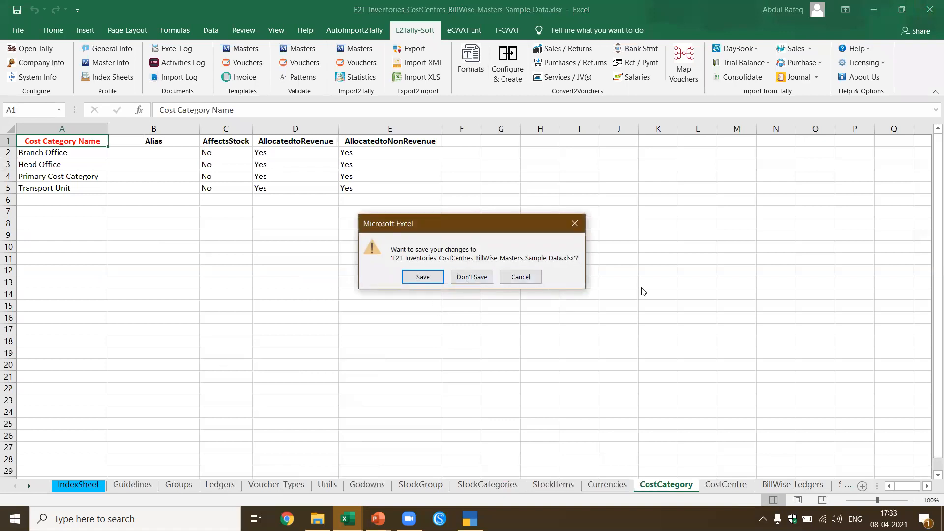
left_click(472, 277)
left_click(151, 232)
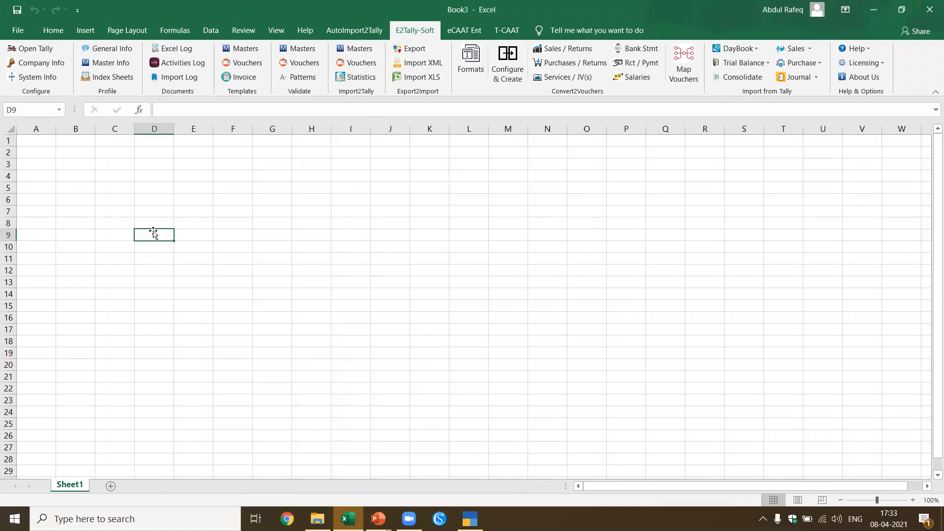
Open the Specific vouchers template for Inventories with Cost Centres and Bill-Wise, using fresh sample data
left_click(242, 64)
left_click(495, 207)
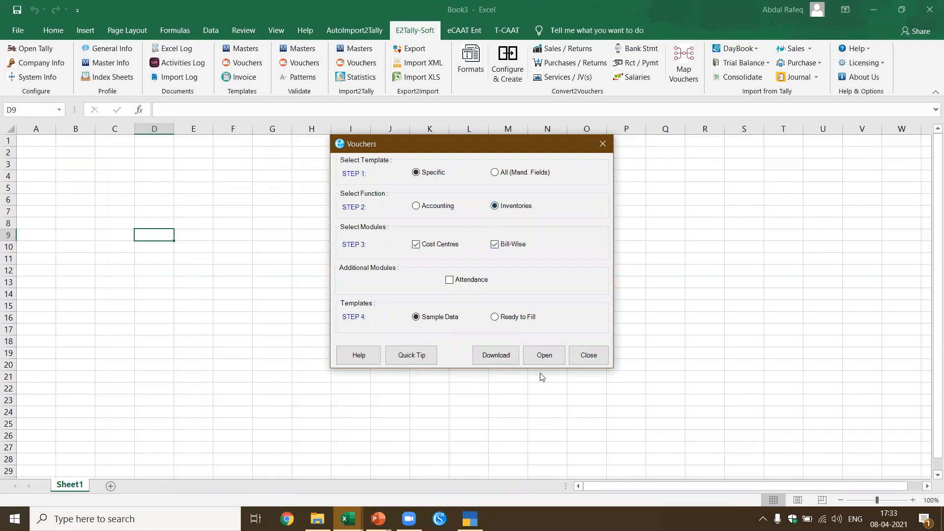
left_click(544, 355)
left_click(444, 309)
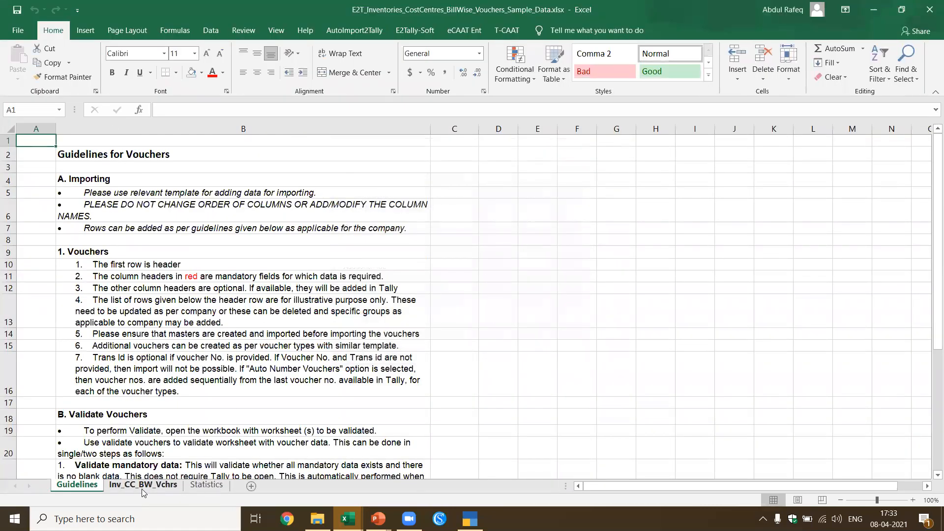
Examine the LedgerName, Item Name to Rate/ Tax Rate and Ledger(For Stock Item) headers on the Inv_CC_BW_Vchrs sheet
left_click(142, 485)
left_click(109, 137)
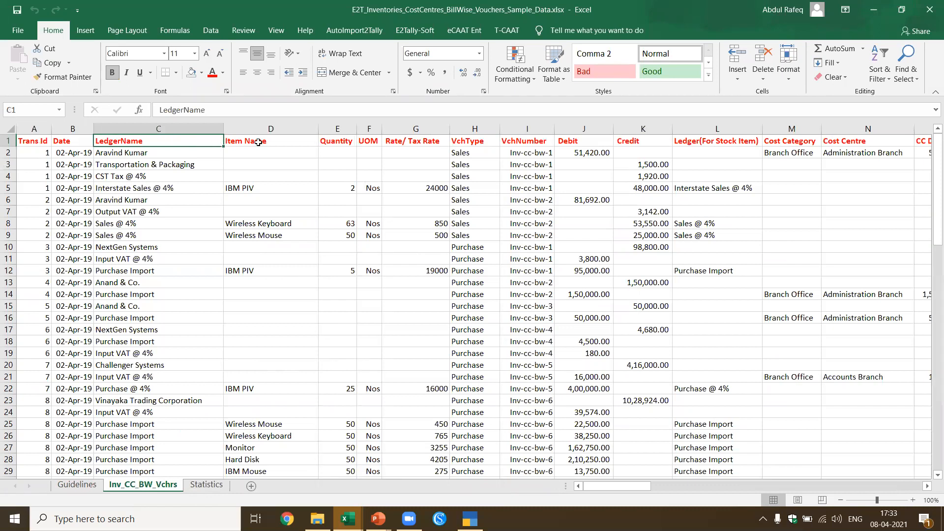
left_click(258, 142)
left_click_drag(236, 266, 236, 259)
left_click_drag(235, 143, 423, 153)
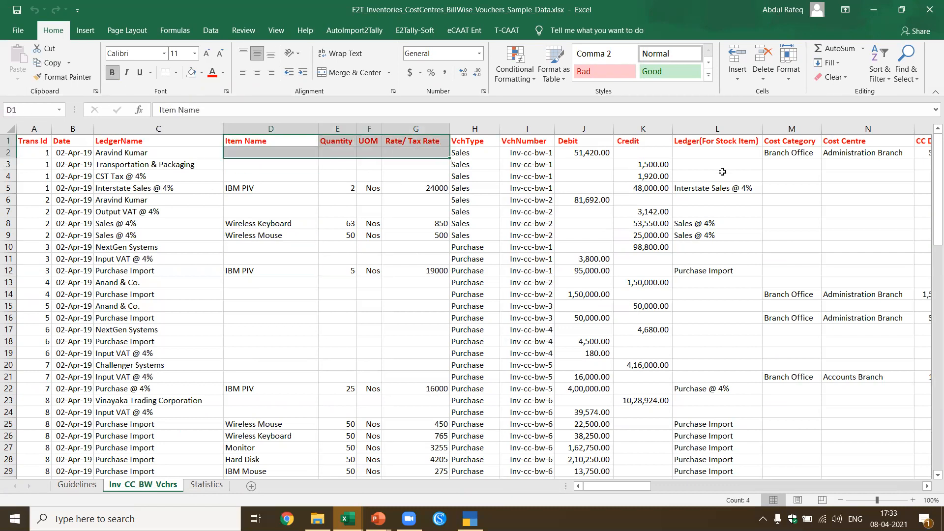
left_click(710, 142)
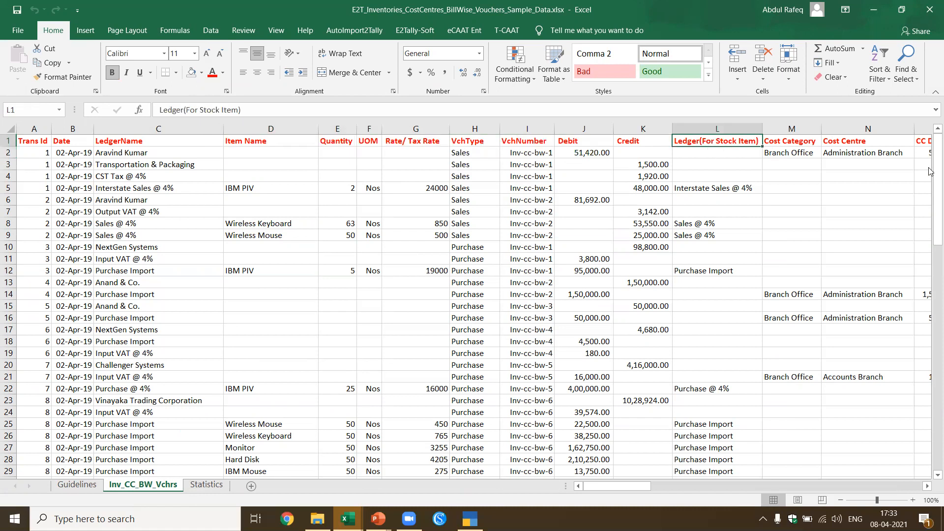
Examine the cost centre headers from Cost Category to CC Credit and the Trans Type(Cheque/Others) header
key("Right")
key("Right")
key("Right")
key("Right")
key("Right")
key("Right")
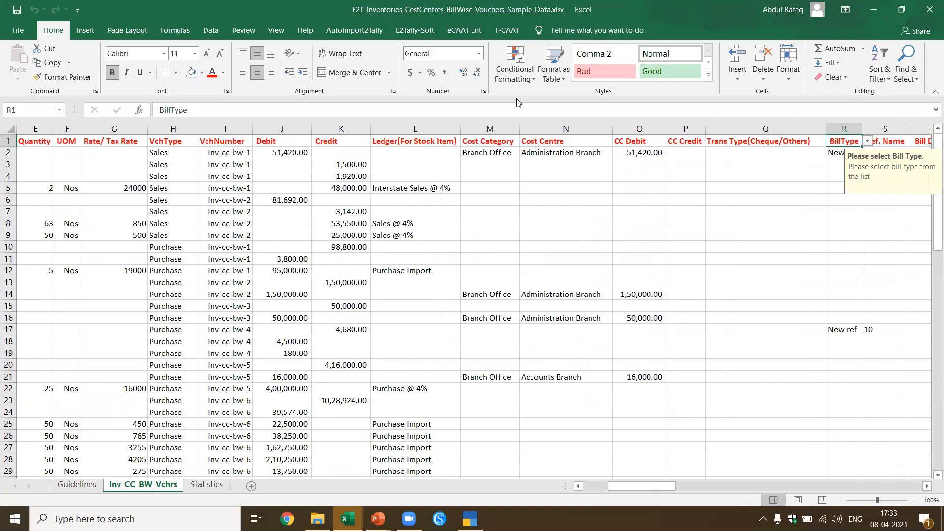
left_click_drag(484, 140, 685, 140)
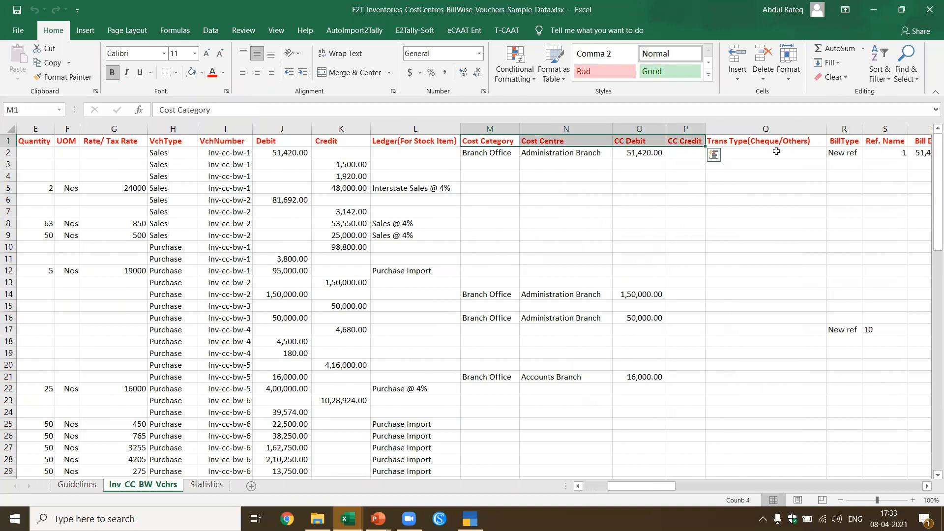
left_click(747, 138)
Select the bill-wise column headers from BillType to Due Date for review and close the vouchers workbook
left_click(845, 144)
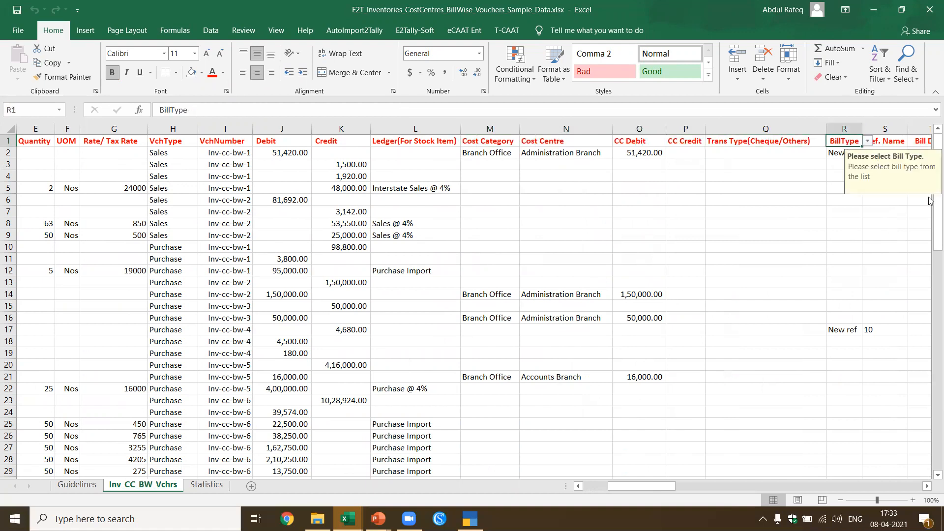
key("shift+Right")
key("shift+Right")
key("shift+Right")
key("shift+Right")
key("shift+Right")
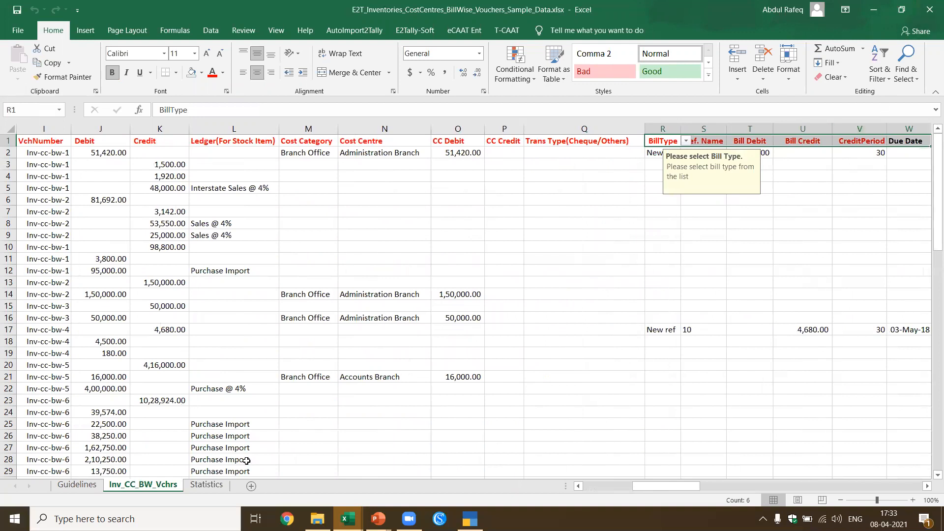
left_click(929, 7)
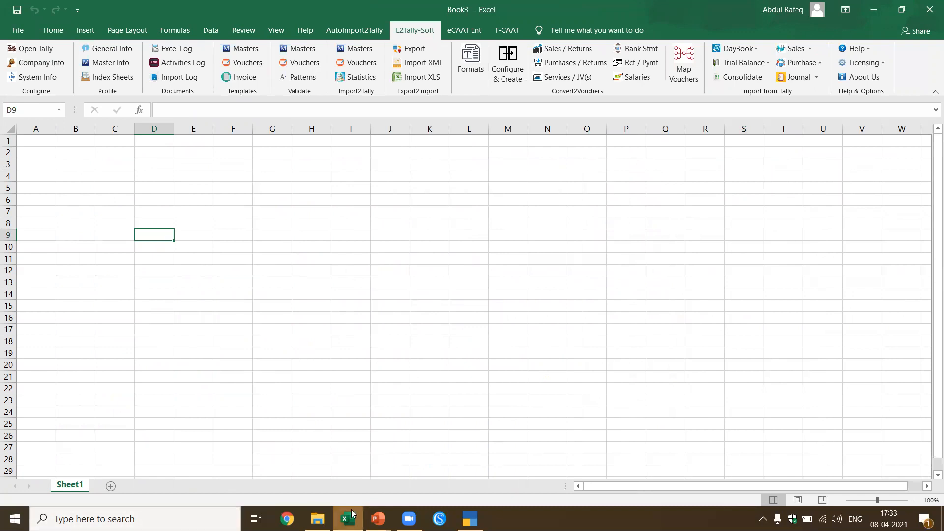
Switch to the PowerPoint slide show and go back to the Import2Tally: Masters & Vouchers slide
left_click(378, 508)
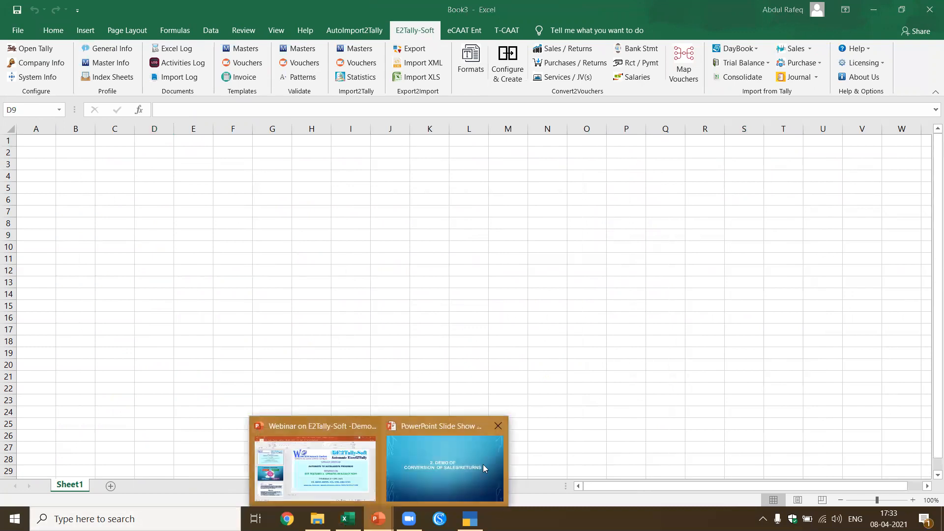
left_click(445, 467)
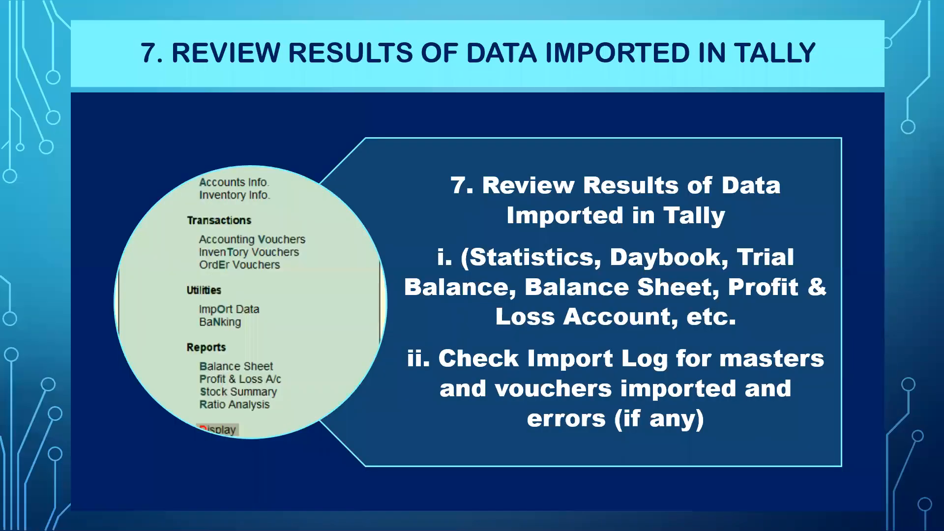
key("Left")
key("Left")
key("Left")
key("Left")
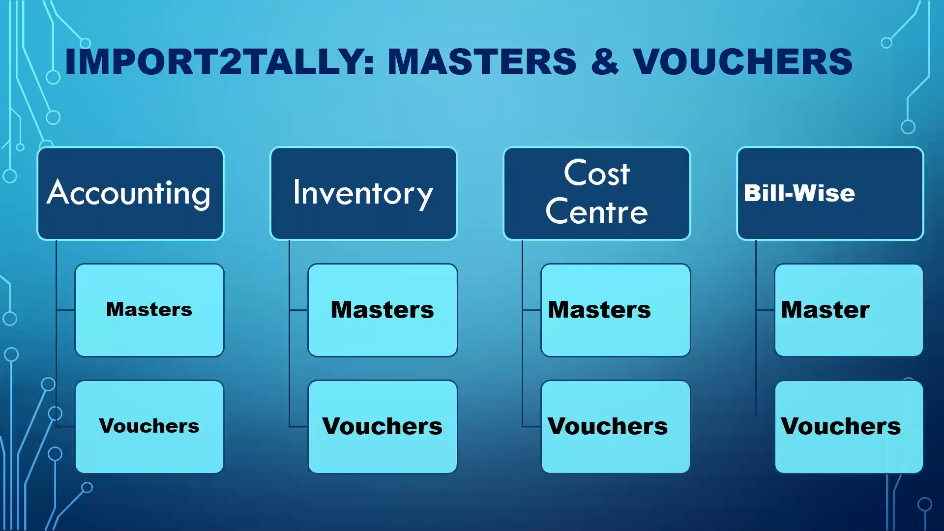
Go back through the slide show to the seven-step overview of importing accounting masters and vouchers
key("Left")
key("Left")
key("Left")
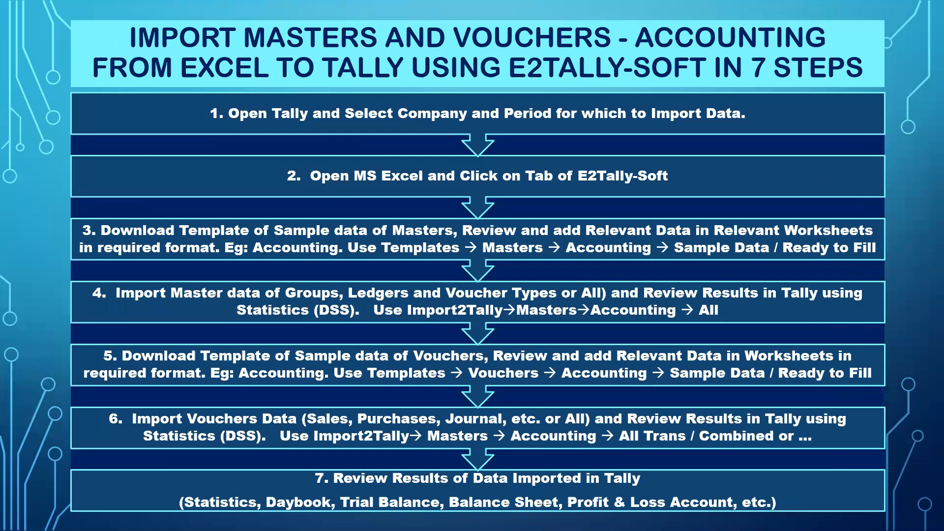
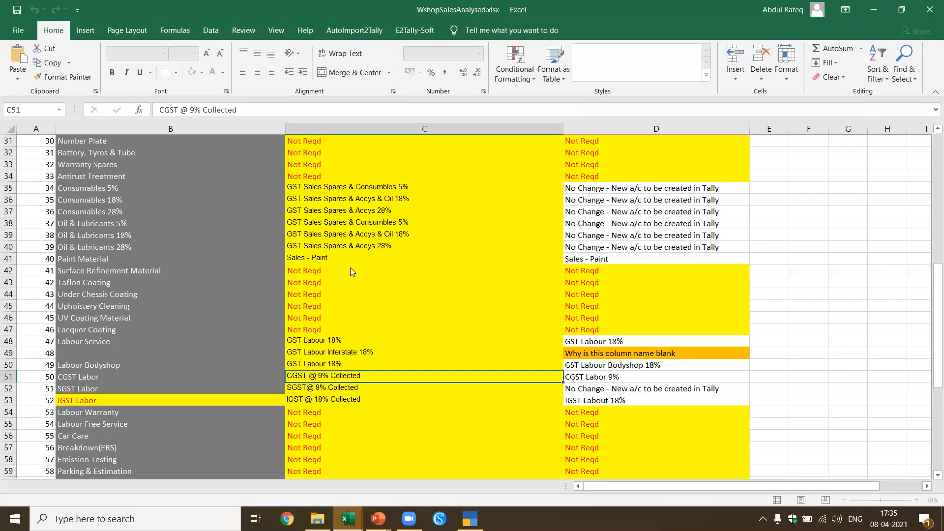
Review the start of the LedgernamesAnalysed sheet and select row 2 beneath the headers on the ColumnNamesReviewed sheet
left_click(350, 272)
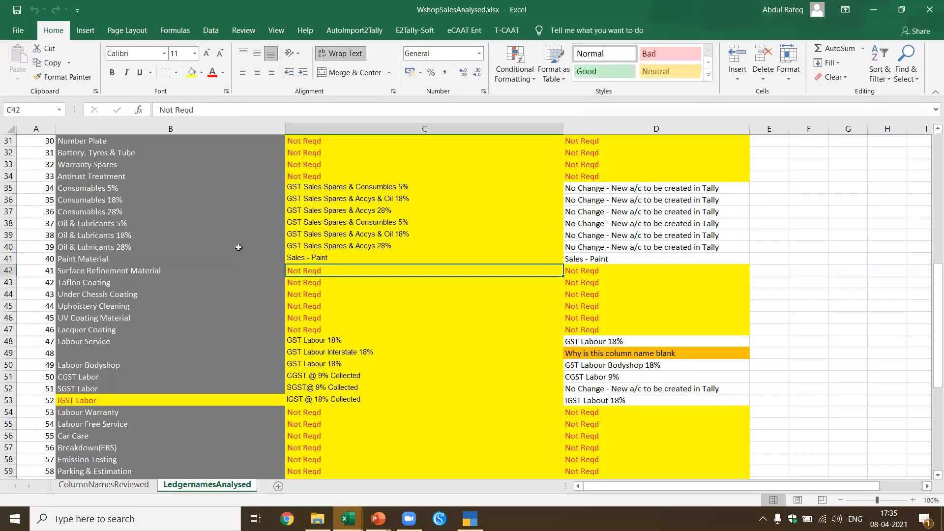
scroll(238, 243, "up", 10)
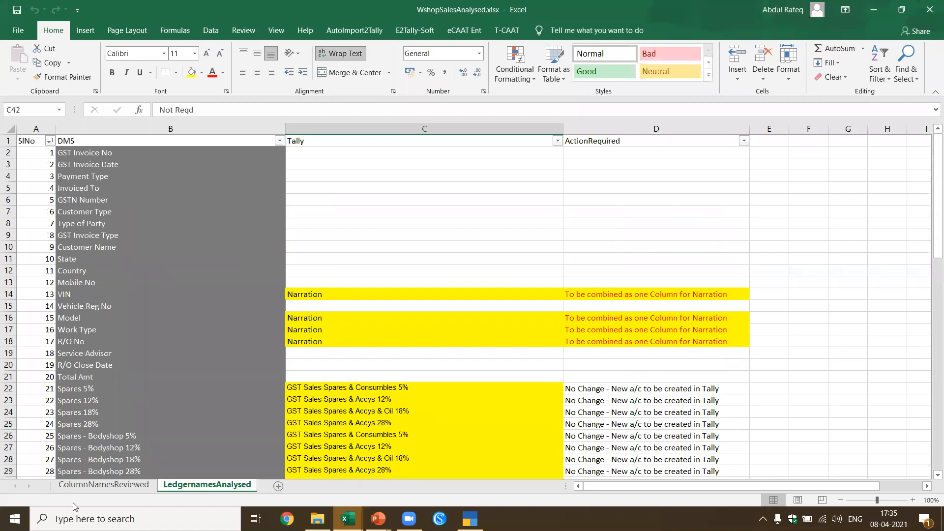
left_click(103, 485)
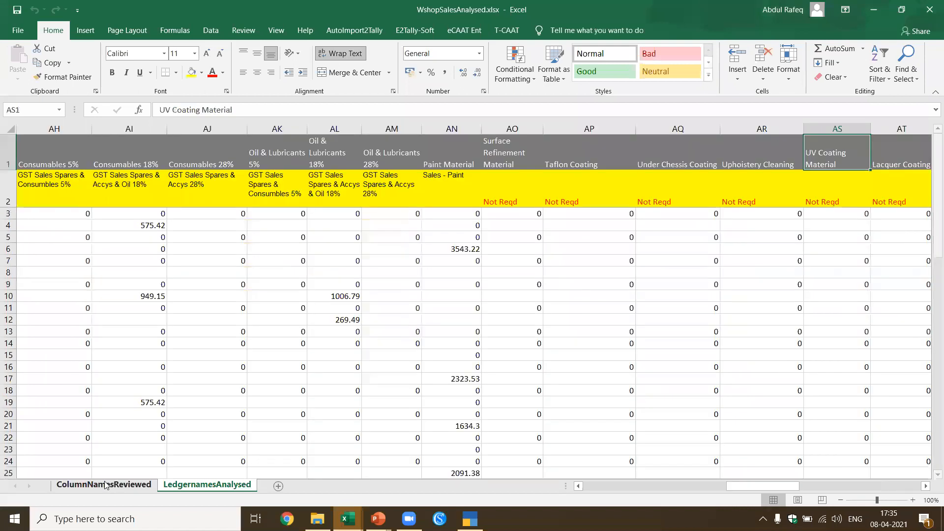
left_click(83, 201)
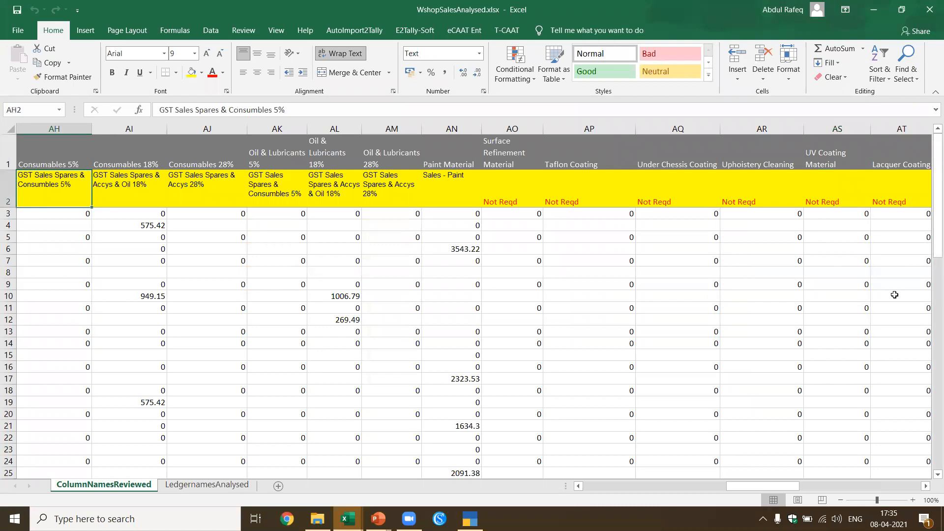
key("ctrl+Home")
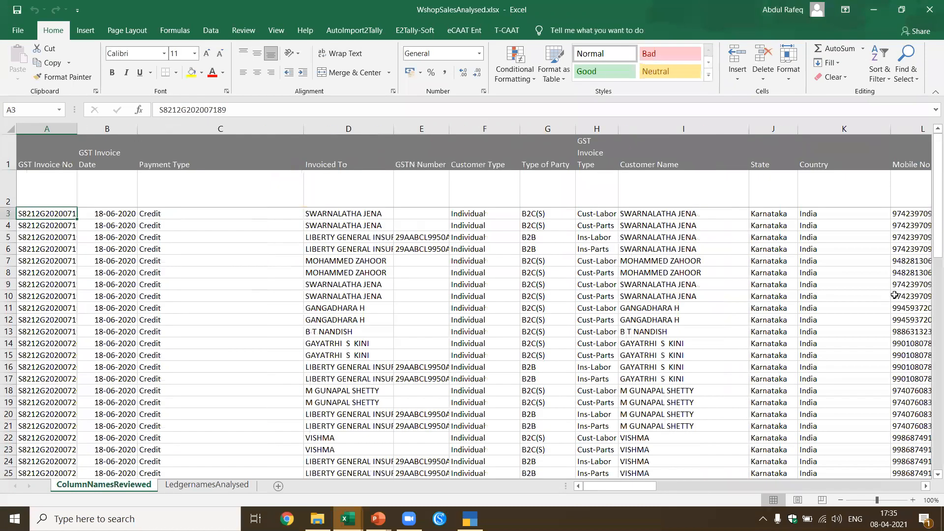
left_click(27, 201)
left_click(7, 186)
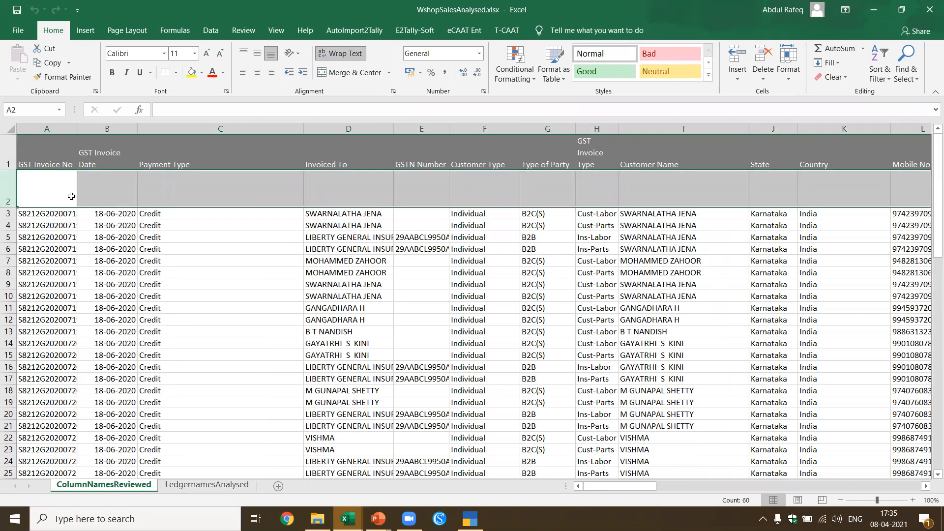
Compare the GST Invoice No entry in the DMS list on LedgernamesAnalysed with the headers on ColumnNamesReviewed
left_click(218, 485)
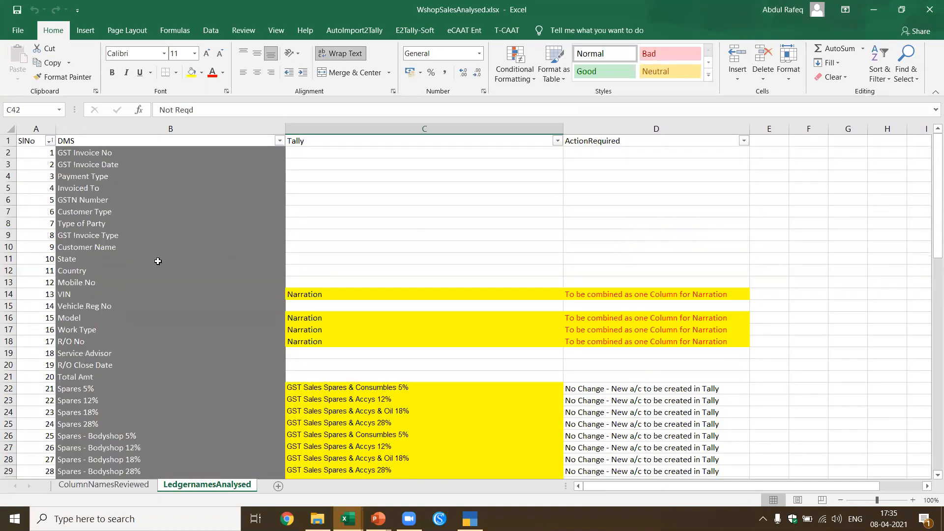
left_click(91, 154)
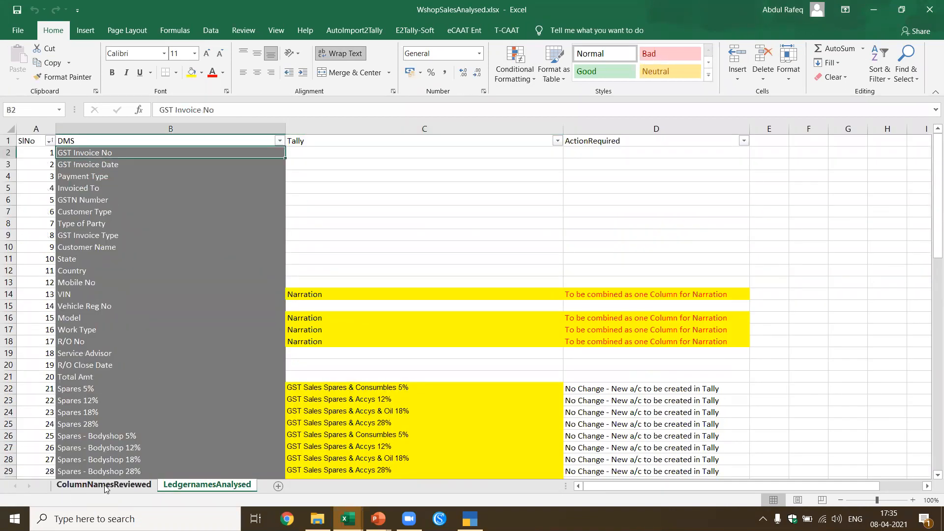
left_click(105, 487)
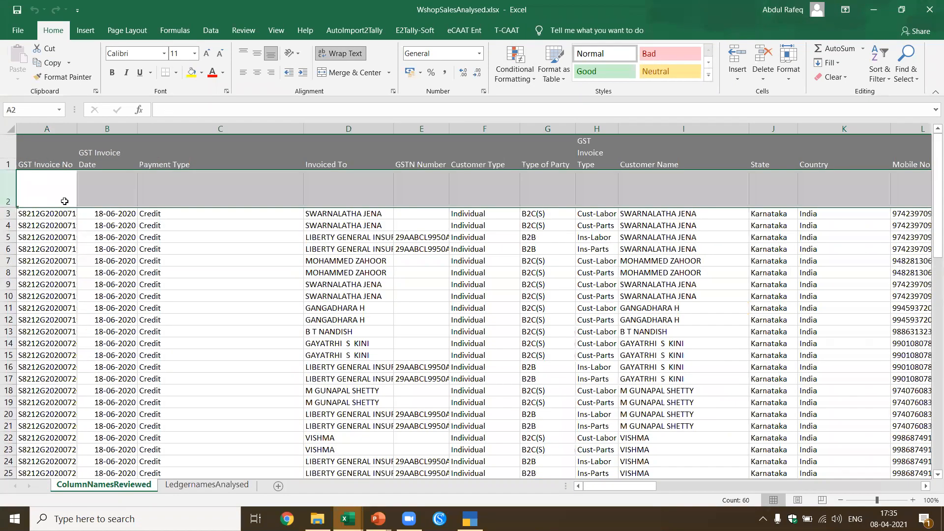
Select the Narration entries C14:C18 on LedgernamesAnalysed, locate the E2Tally-Soft Configure & Create command, and return to the ColumnNamesReviewed sheet
left_click(234, 485)
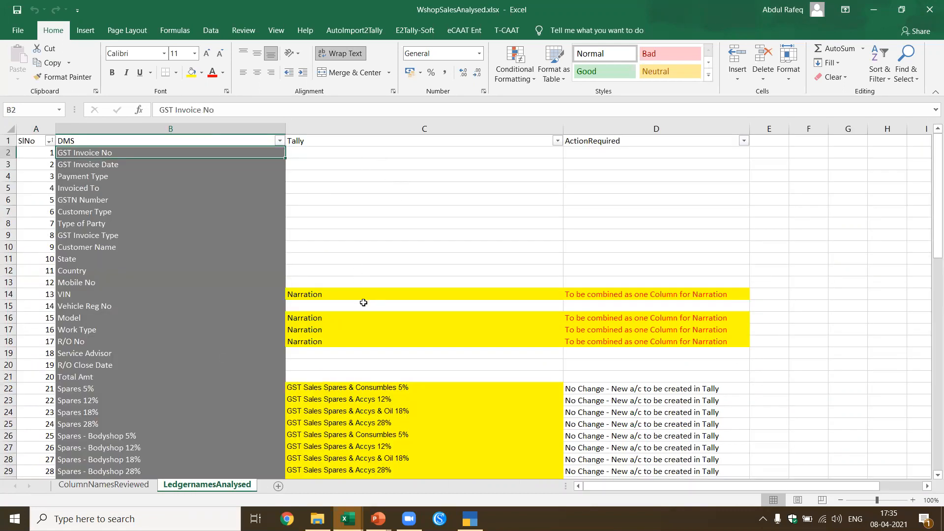
scroll(360, 306, "down", 2)
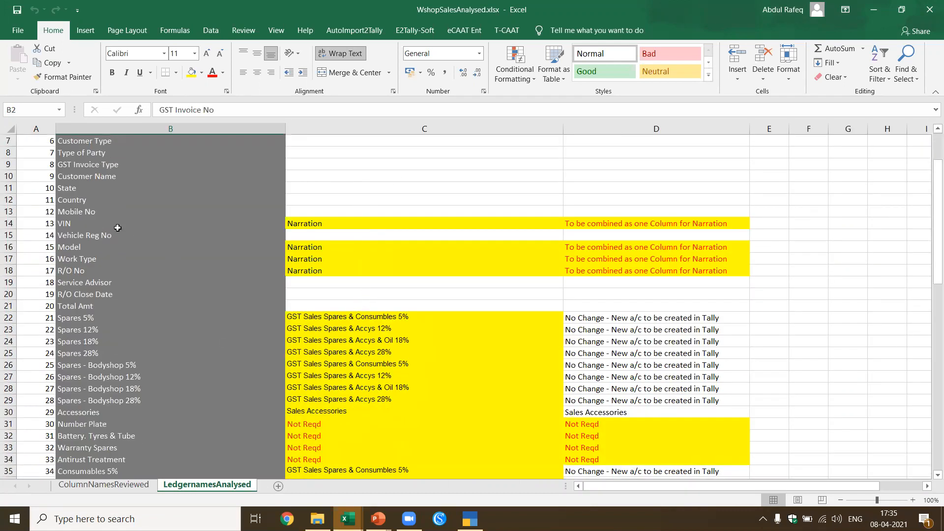
left_click_drag(310, 225, 313, 271)
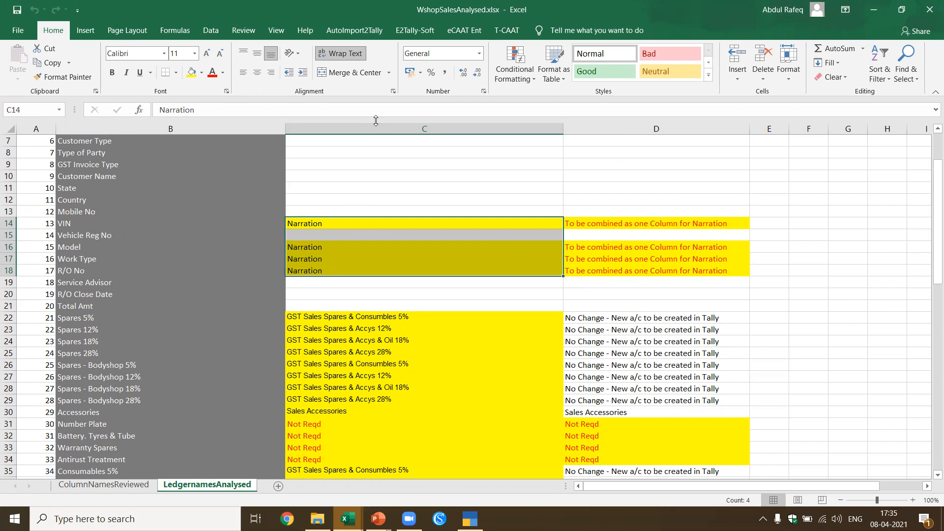
left_click(415, 30)
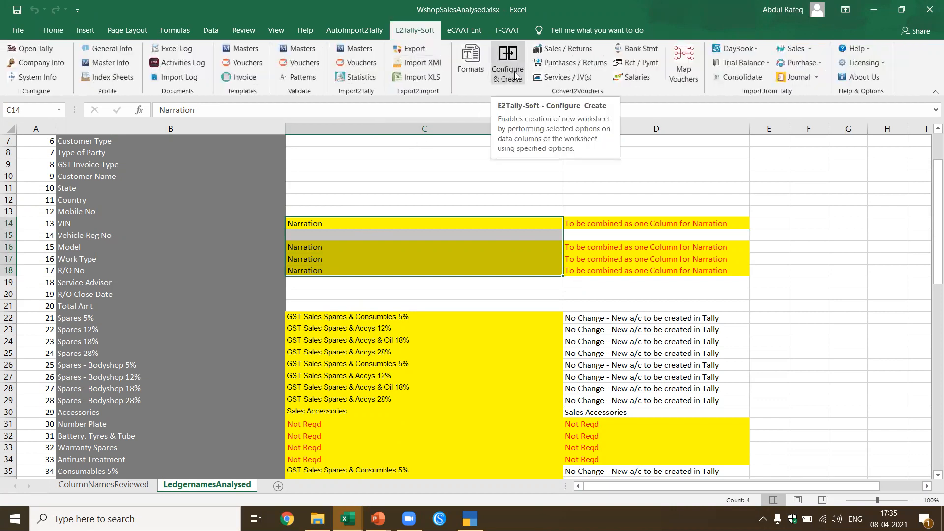
left_click(145, 486)
left_click(441, 365)
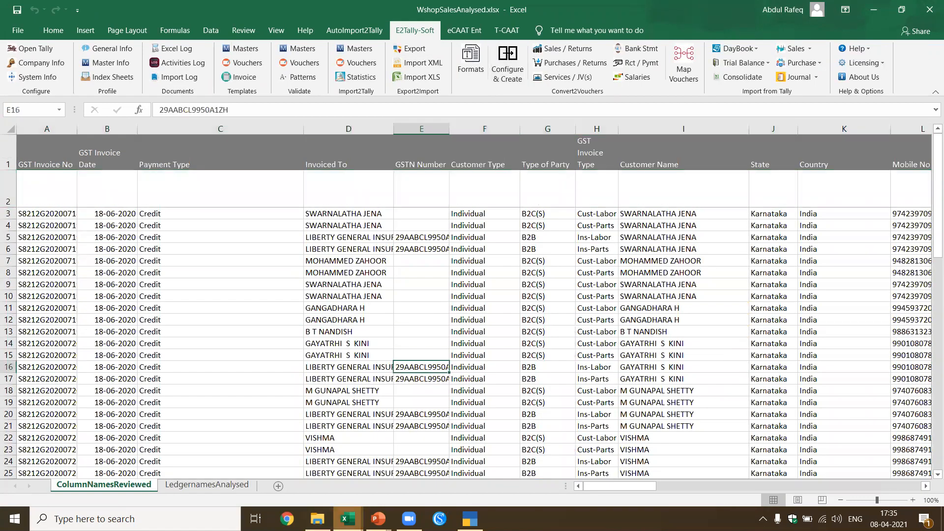
Open the WshopSales4June2020ConvertedasTallyVouchers4Import.xlsx workbook from the Templates2ConvertVouchers folder
left_click(317, 518)
left_click(251, 162)
double_click(250, 161)
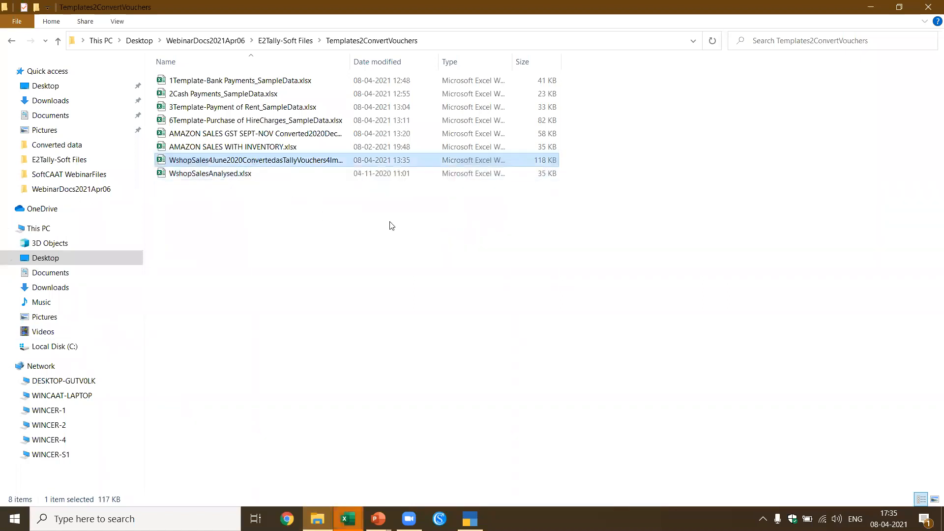
mouse_move(349, 518)
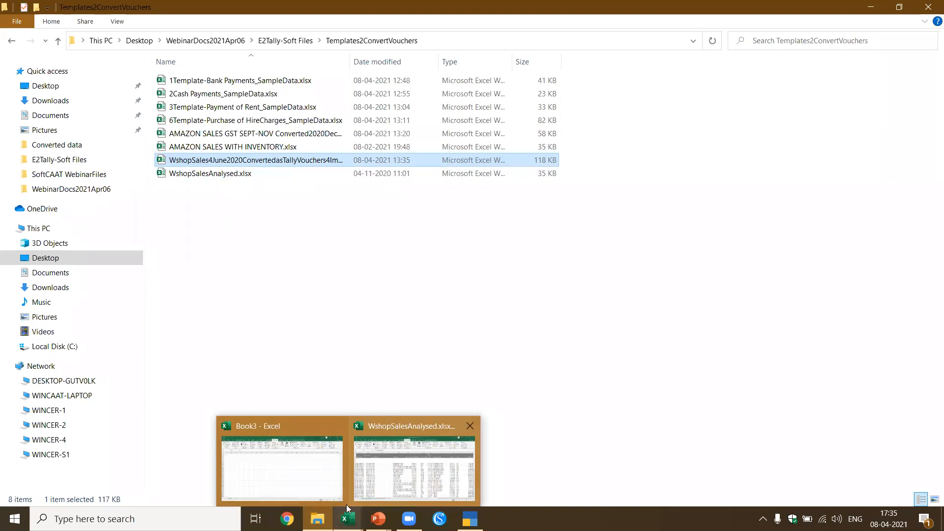
left_click(477, 465)
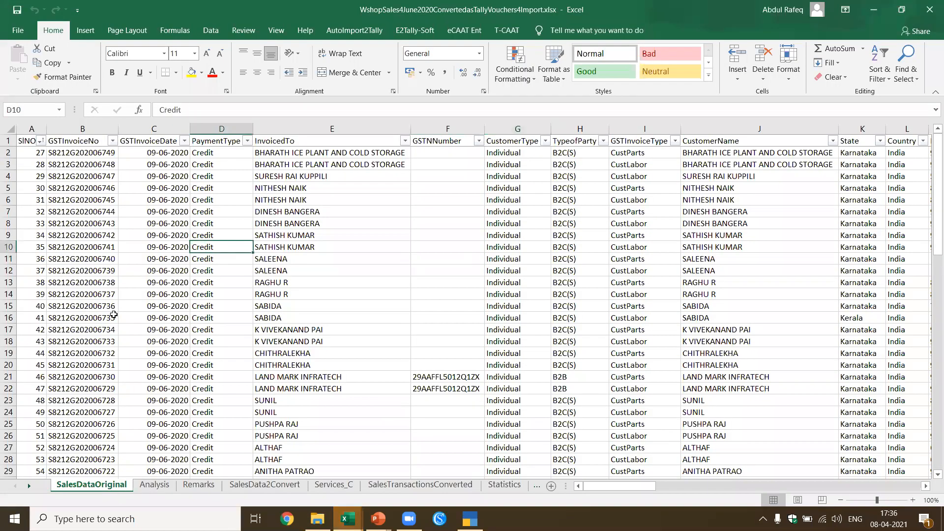
Examine the column headers from SlNO to UphoisteryCleaning on the SalesDataOriginal sheet
left_click(32, 143)
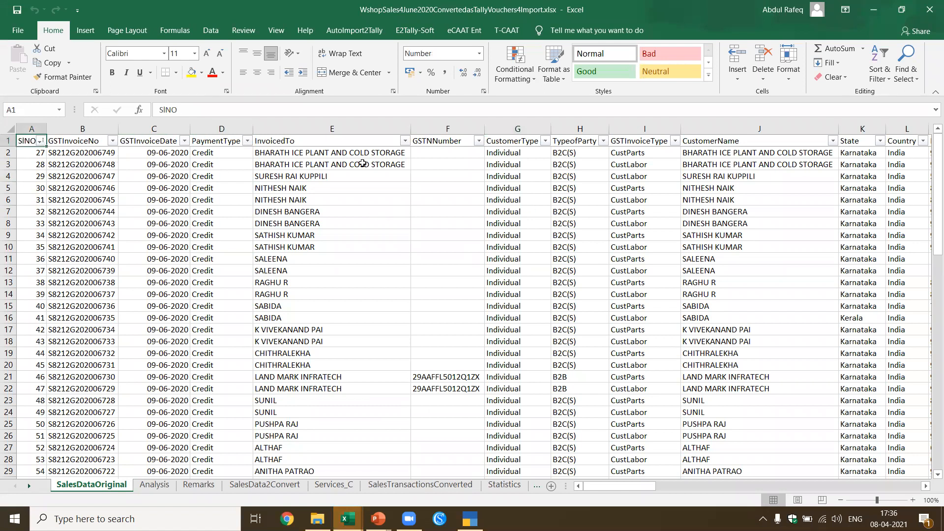
left_click(145, 144)
left_click(52, 143)
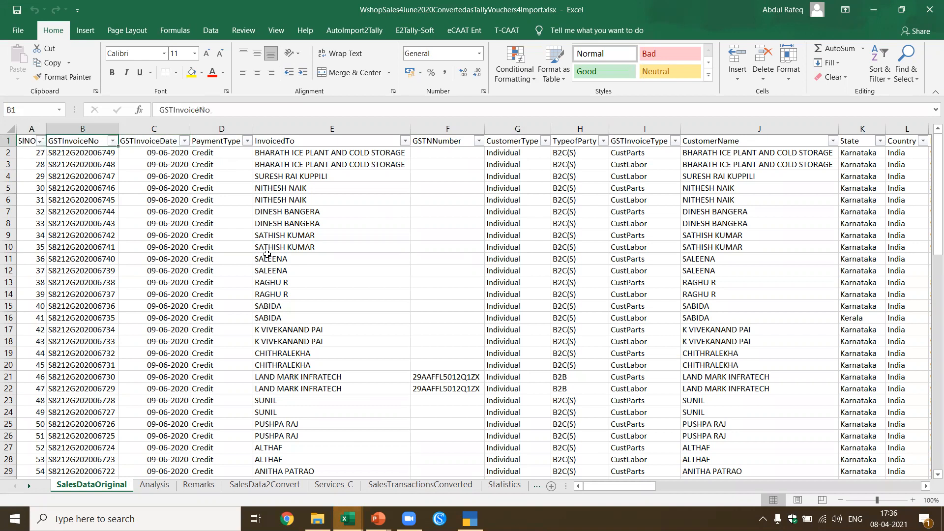
key("Right")
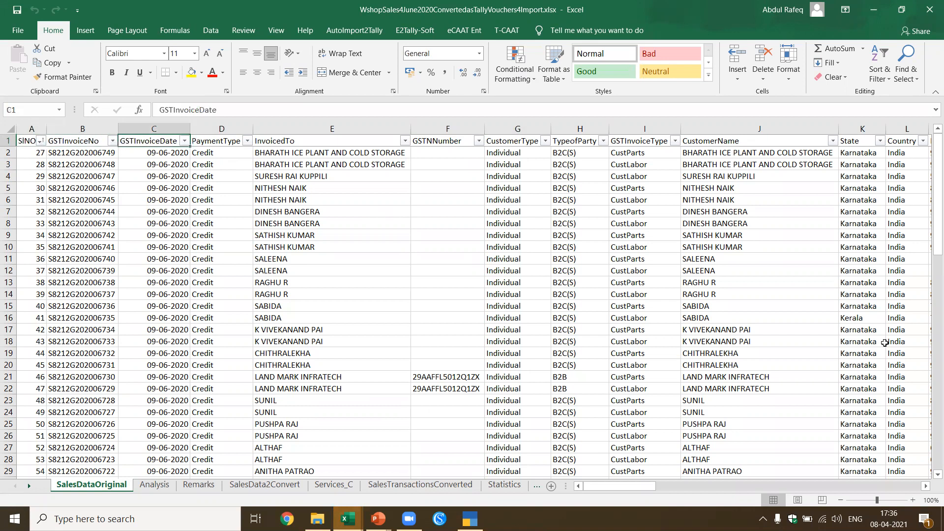
key("Right")
key("Right")
key("Right")
key("Right")
key("Right")
key("Right")
key("Right")
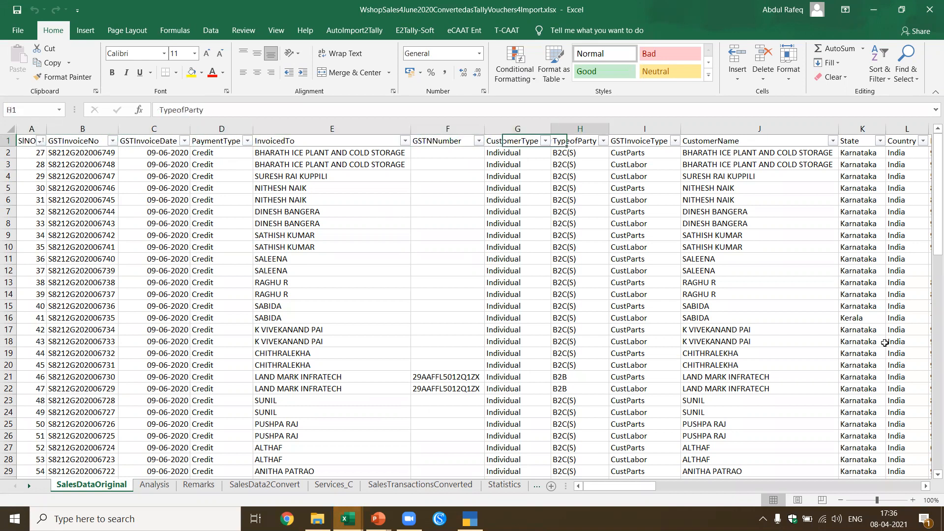
key("Right")
key("Right")
key("Right")
key("Right")
key("Right")
key("Right")
key("Right")
key("Right")
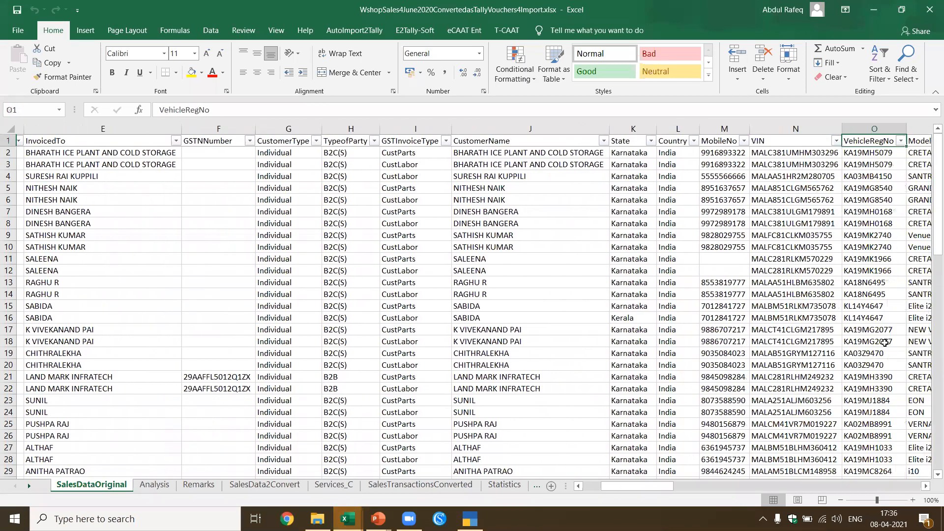
key("Right")
key("Right")
key("Right")
key("Right")
key("Right")
key("Right")
key("Right")
key("Right")
key("Right")
key("Right")
key("Right")
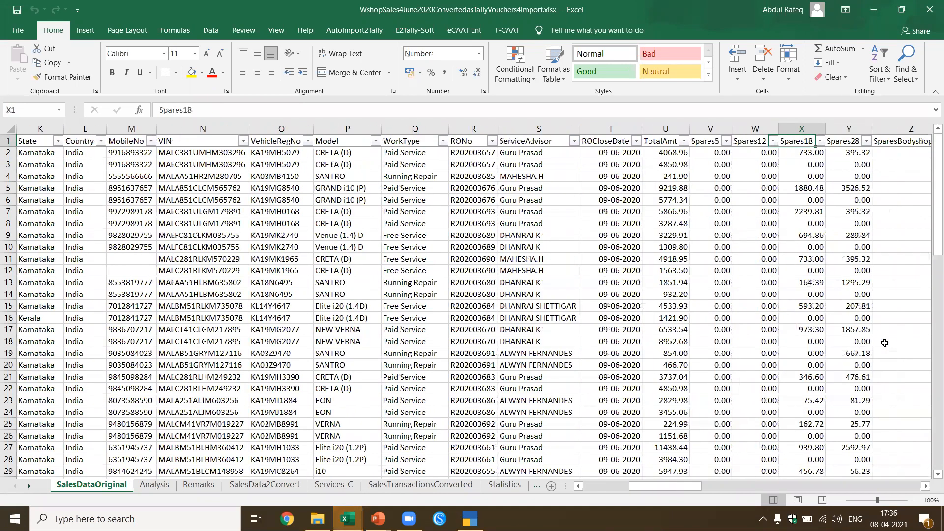
key("Right")
key("Right")
key("Right")
key("Right")
key("Right")
key("Right")
key("Right")
key("Right")
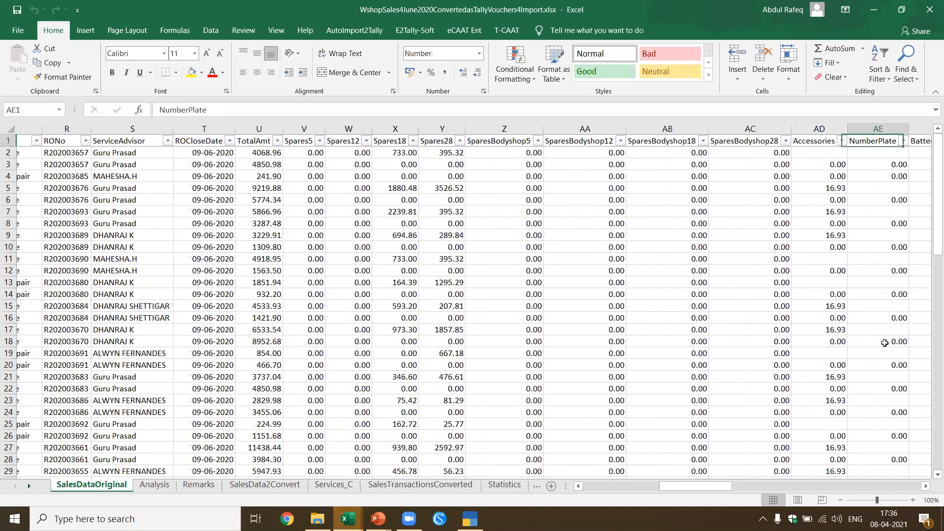
key("Right")
key("Right")
key("Right")
key("Right")
key("Right")
key("Right")
key("Right")
key("Right")
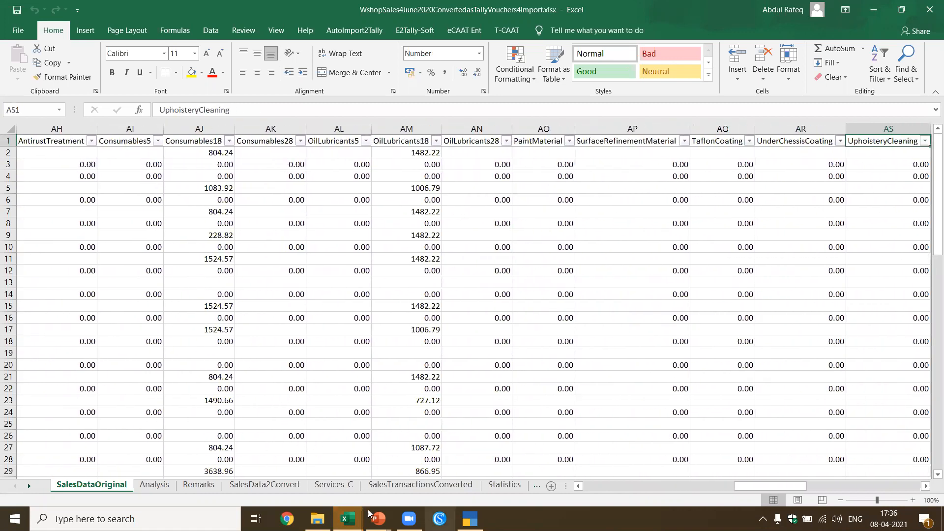
Open the E2Tally-Soft Configure & Create dialog for the SalesDataOriginal sheet and minimise the File Explorer window covering it
left_click(344, 283)
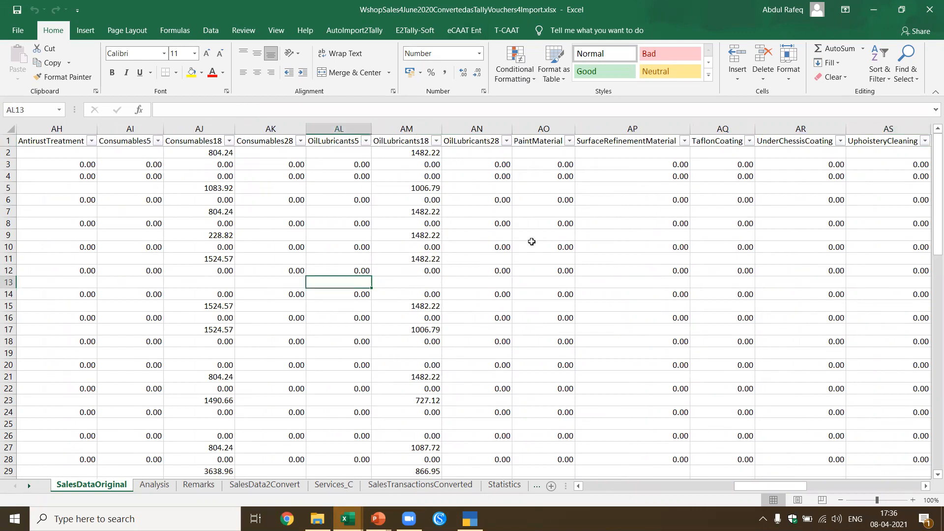
double_click(635, 247)
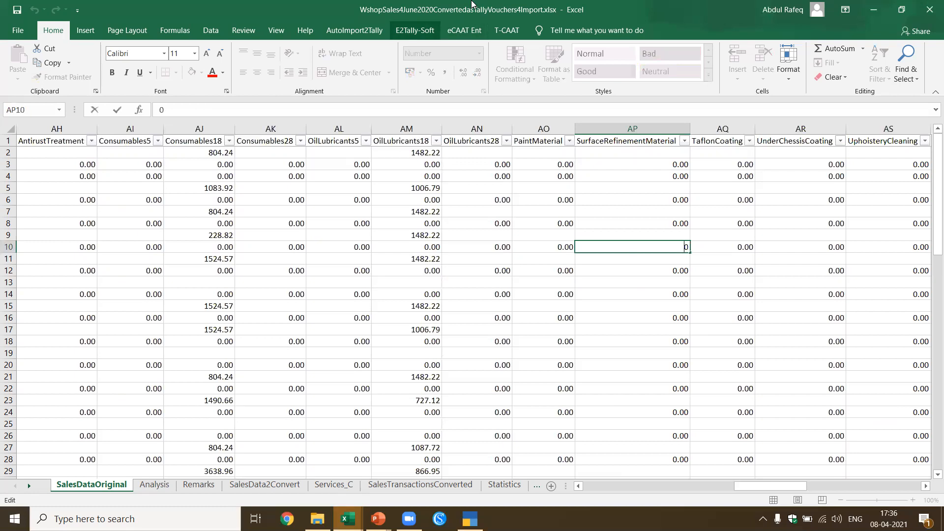
left_click(415, 30)
left_click(509, 72)
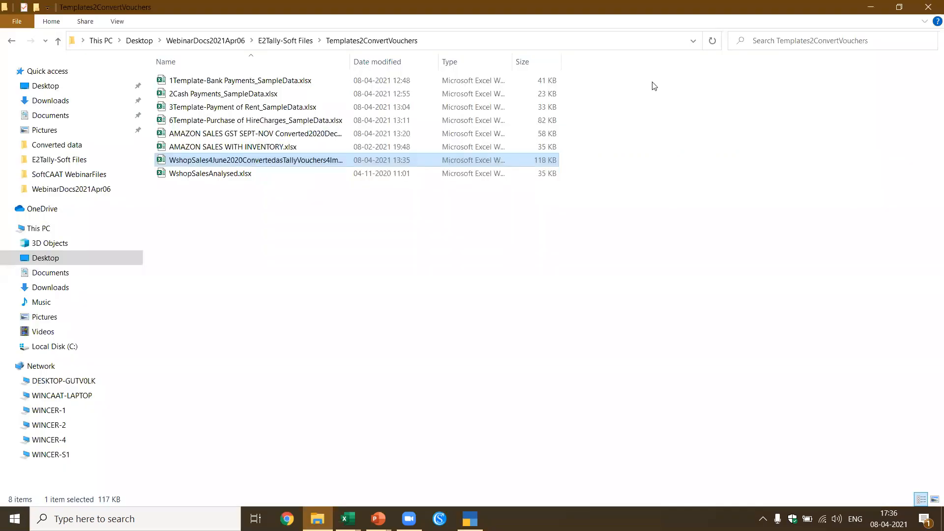
left_click(870, 7)
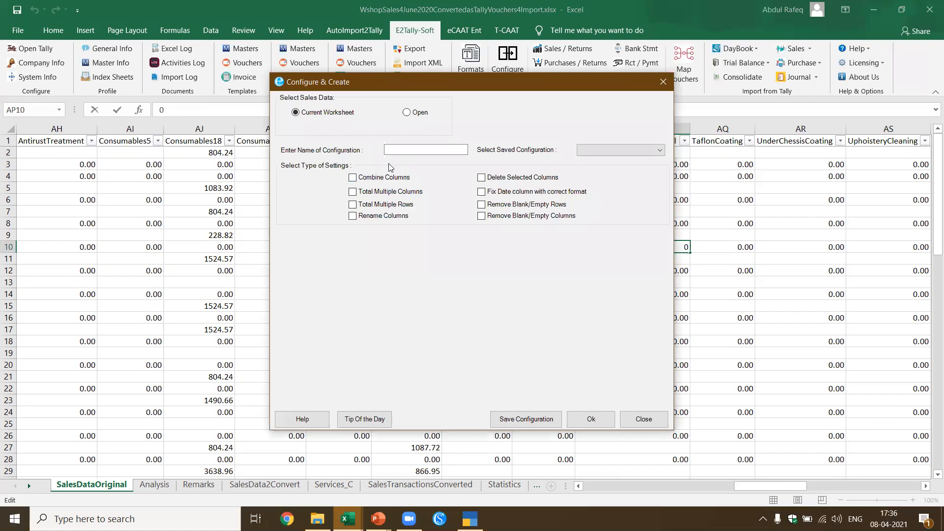
Enable Combine Columns and select VehicleReqNo, Model, WorkType and ServiceAdvisor as the columns to combine
left_click(364, 181)
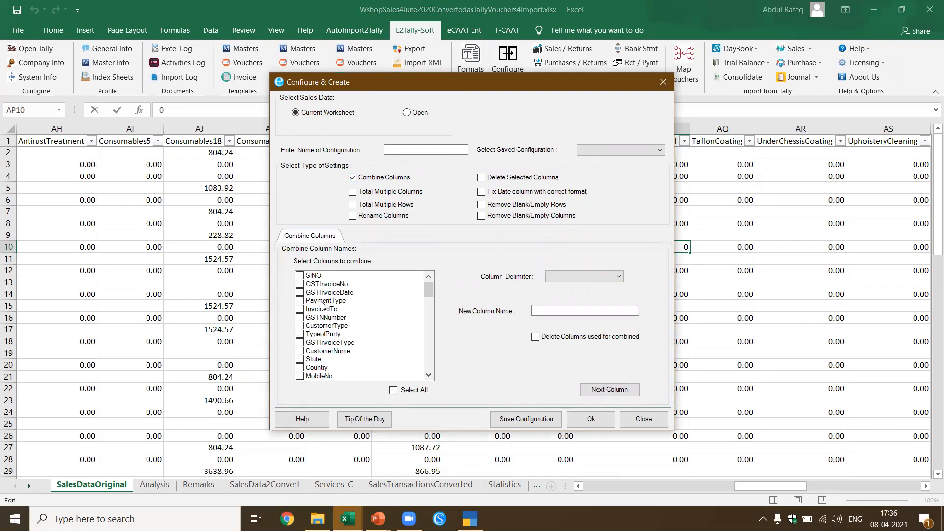
scroll(314, 339, "down", 1)
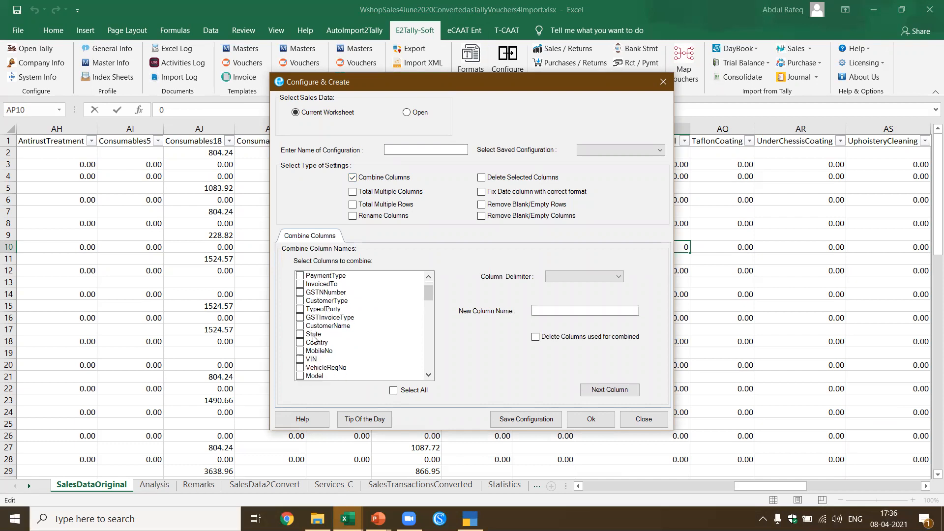
scroll(369, 346, "down", 2)
scroll(370, 346, "down", 1)
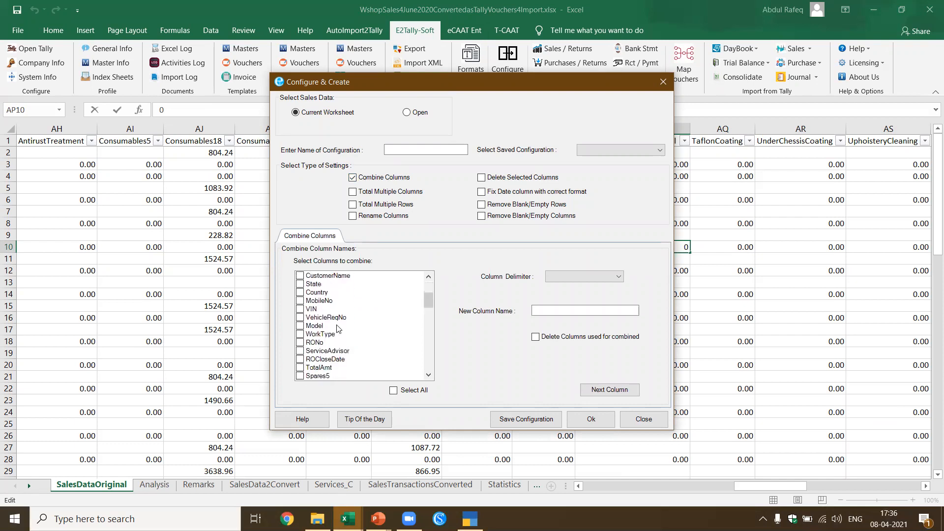
left_click(305, 318)
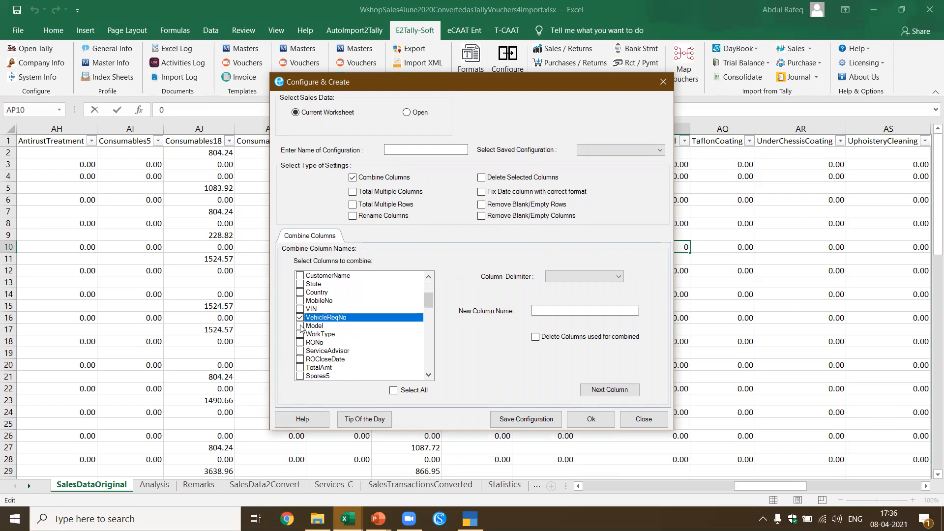
left_click(301, 326)
left_click(301, 335)
left_click(303, 352)
Name the combined column Narration, submit the configuration and review the available column delimiters without choosing one
left_click(573, 311)
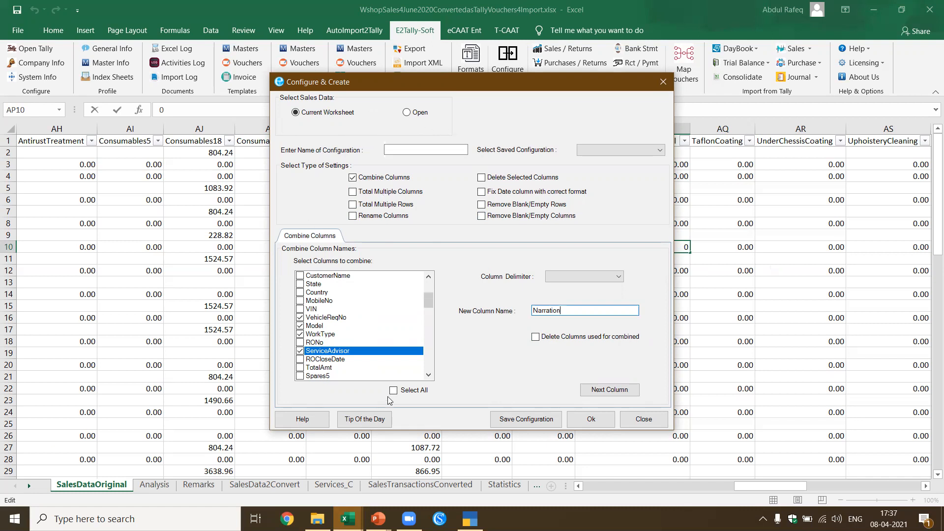
left_click(590, 419)
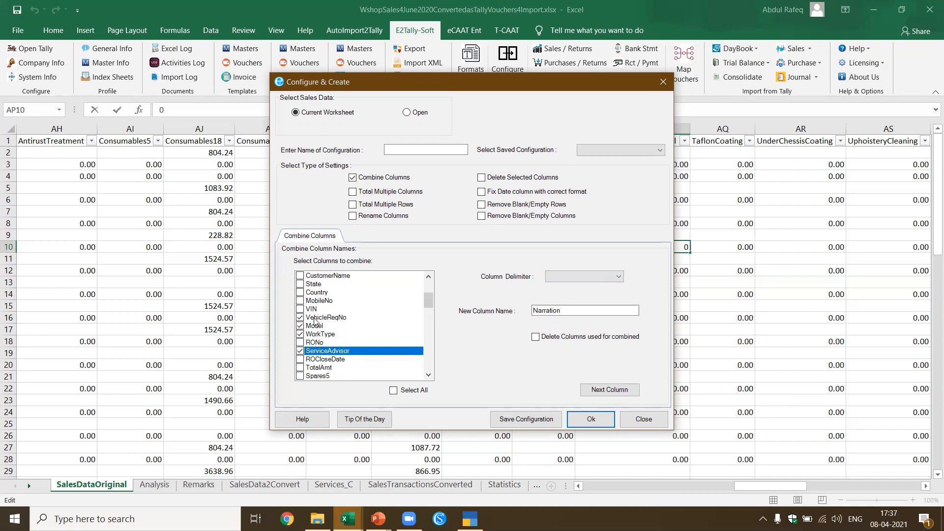
left_click(568, 278)
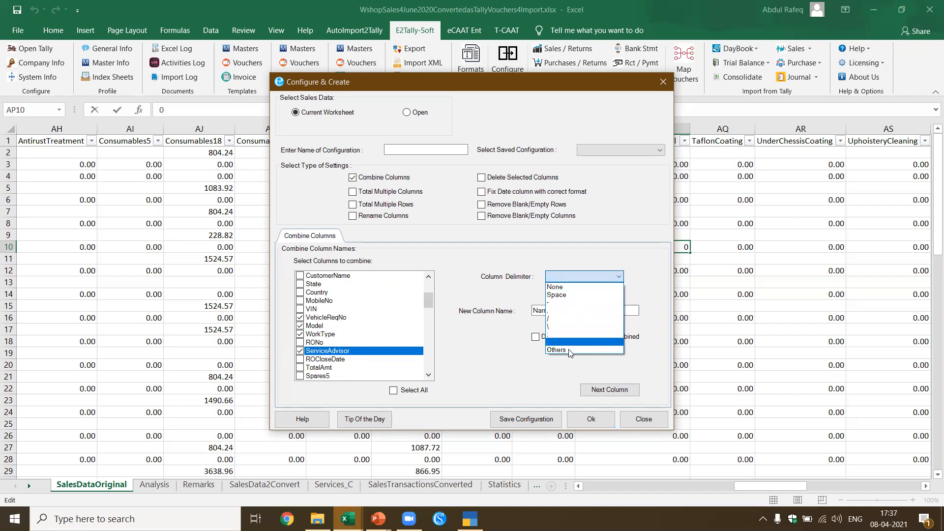
left_click(638, 255)
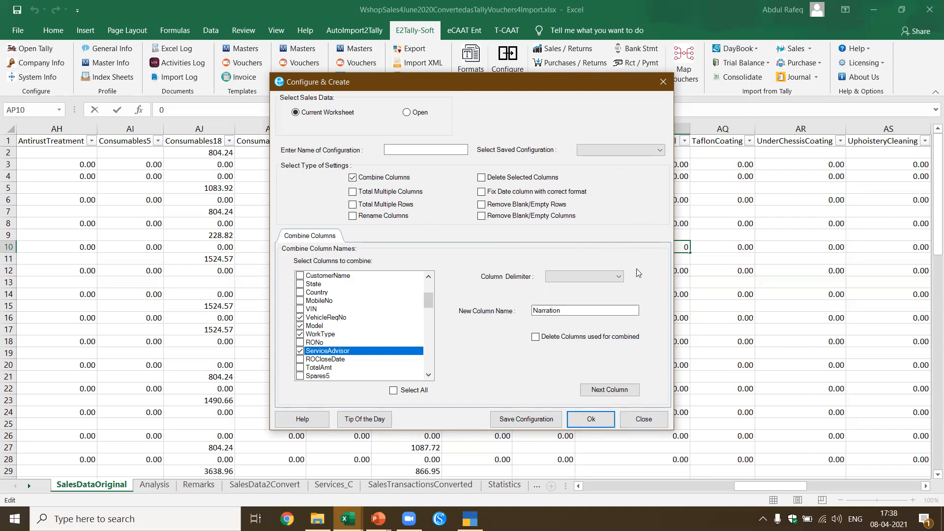
Look over the SalesDataOriginal headers from CustomerName to RoundOff in the read-only workbook copy, and return to the Configure & Create dialog
key("alt+Tab")
key("alt+Tab")
key("alt+Tab")
key("alt+Tab")
key("alt+Tab")
key("alt+Tab")
key("alt+Tab")
key("alt+Tab")
key("alt+Tab")
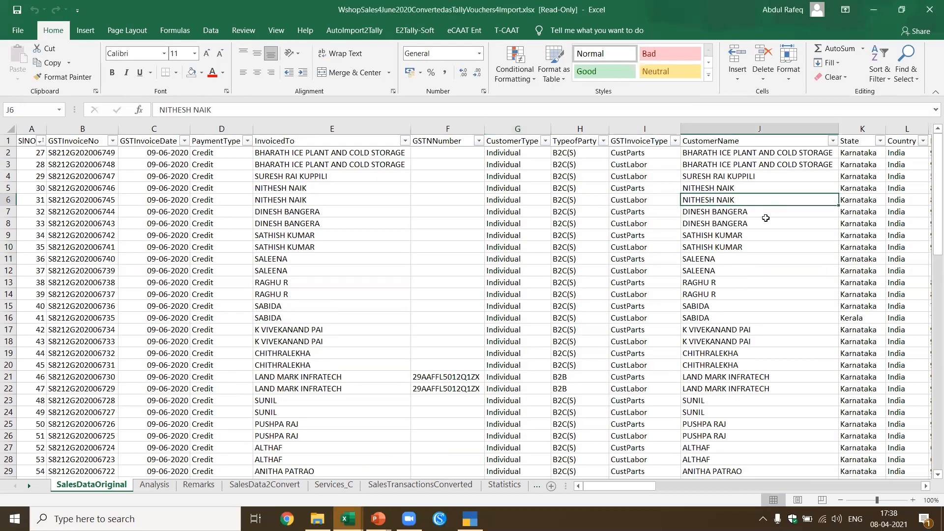
left_click(742, 144)
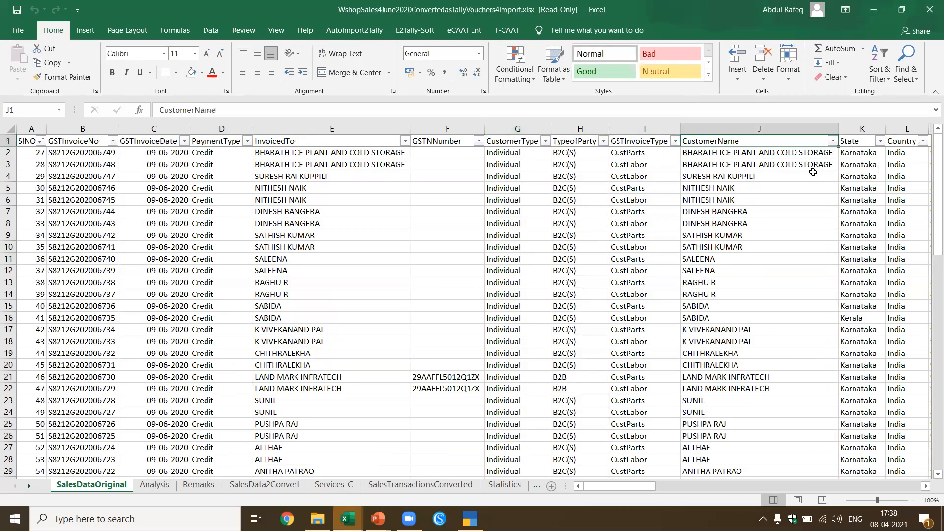
key("ctrl+Right")
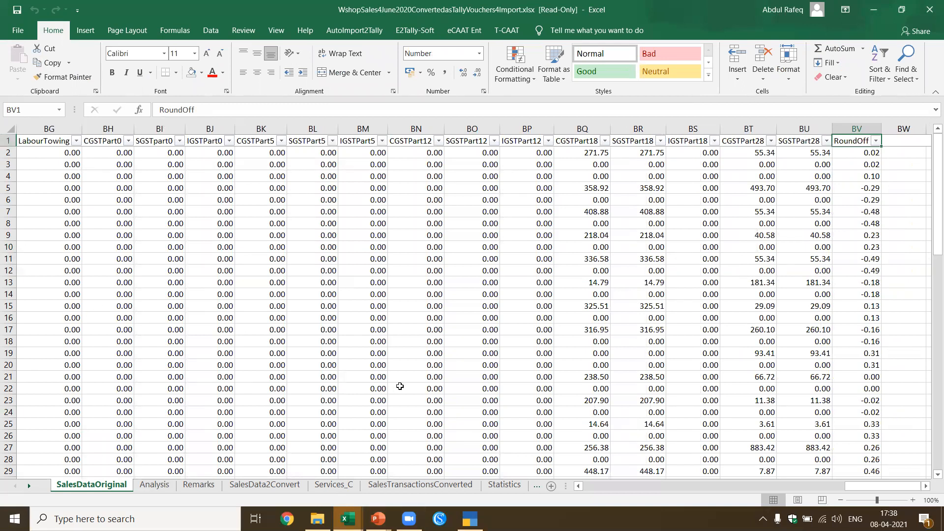
mouse_move(348, 519)
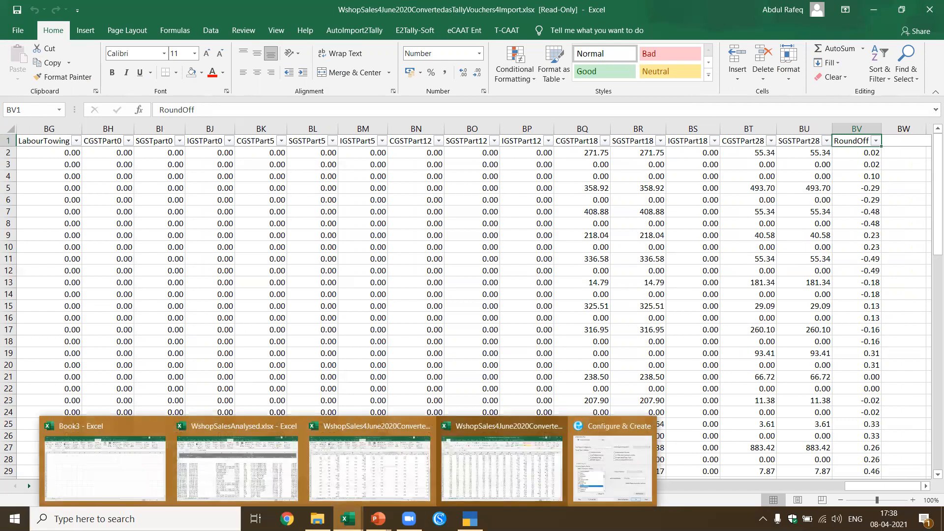
left_click(601, 471)
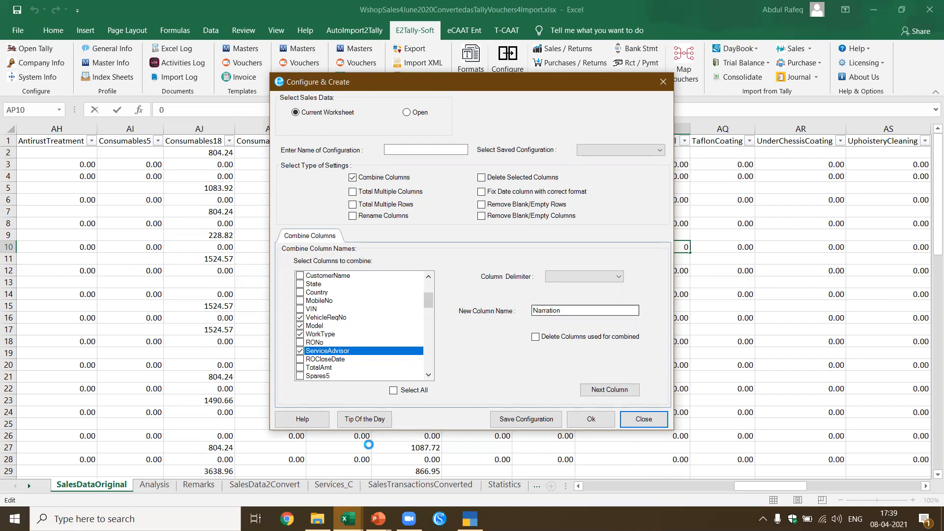
Switch to the running PowerPoint slide show and advance from the sales/returns demo slide to the bank statements demo slide
mouse_move(378, 519)
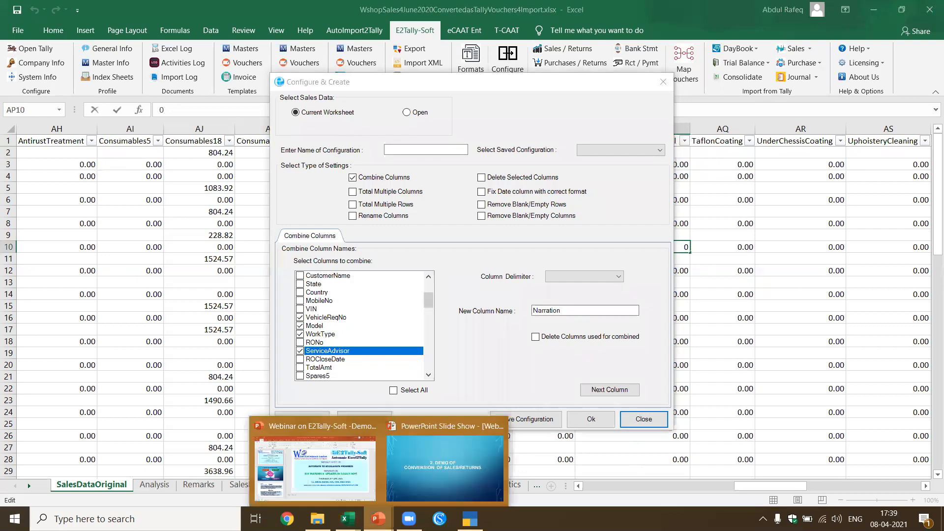
left_click(426, 489)
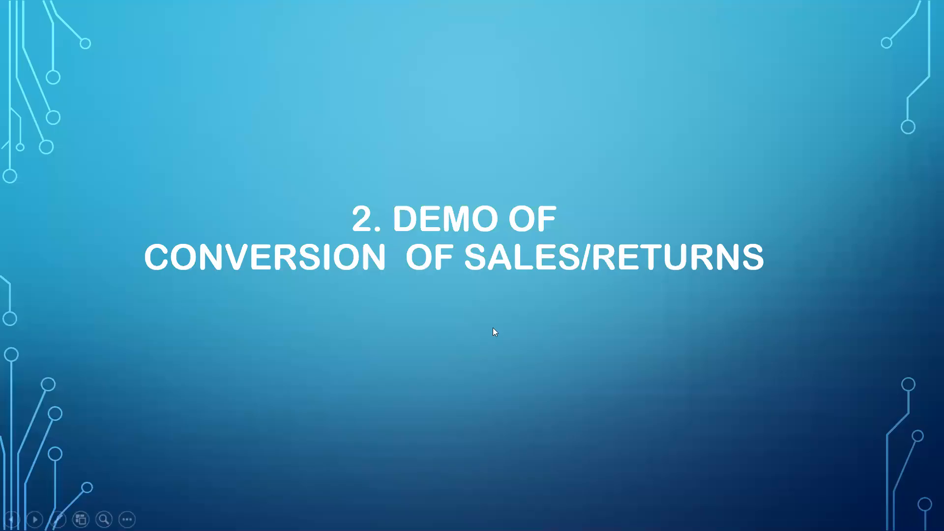
left_click(513, 280)
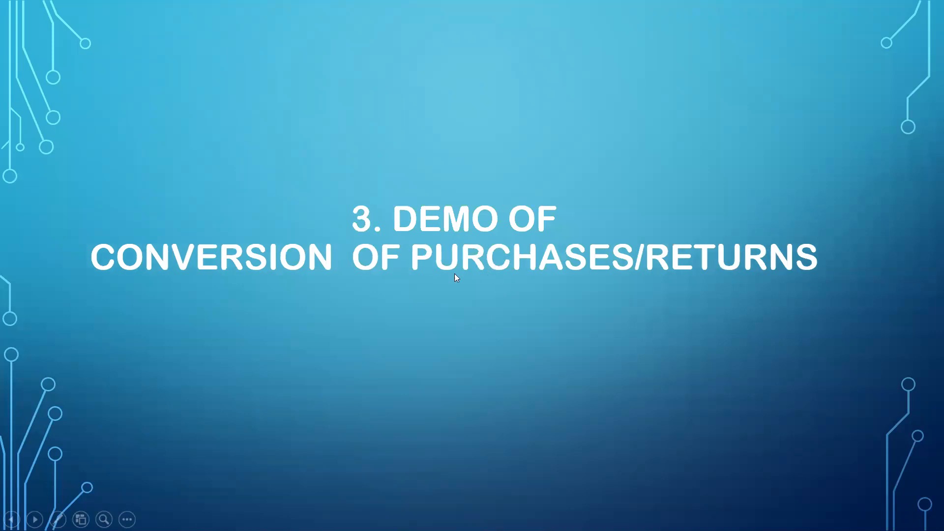
left_click(562, 268)
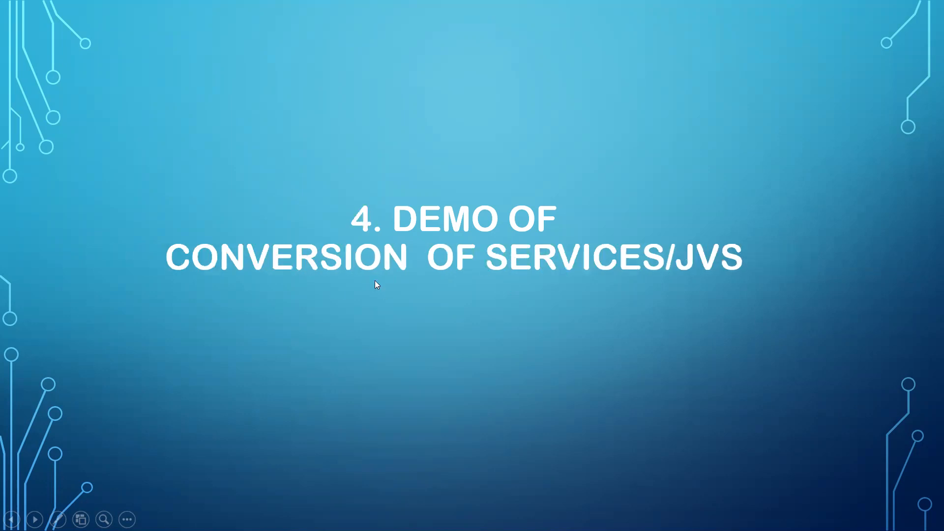
left_click(560, 284)
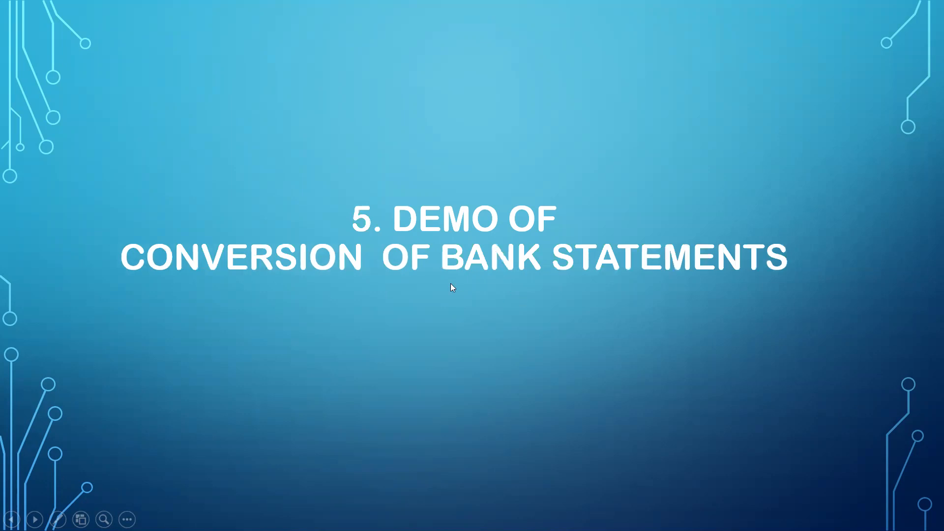
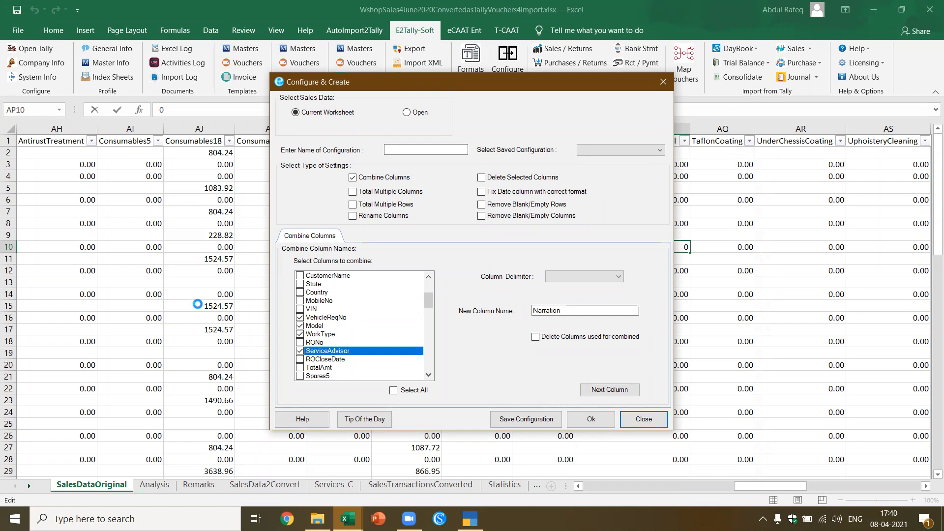
Look at WshopSalesAnalysed.xlsx, and close the read-only copy of WshopSales4June2020ConvertedasTallyVouchers4Import.xlsx
mouse_move(348, 518)
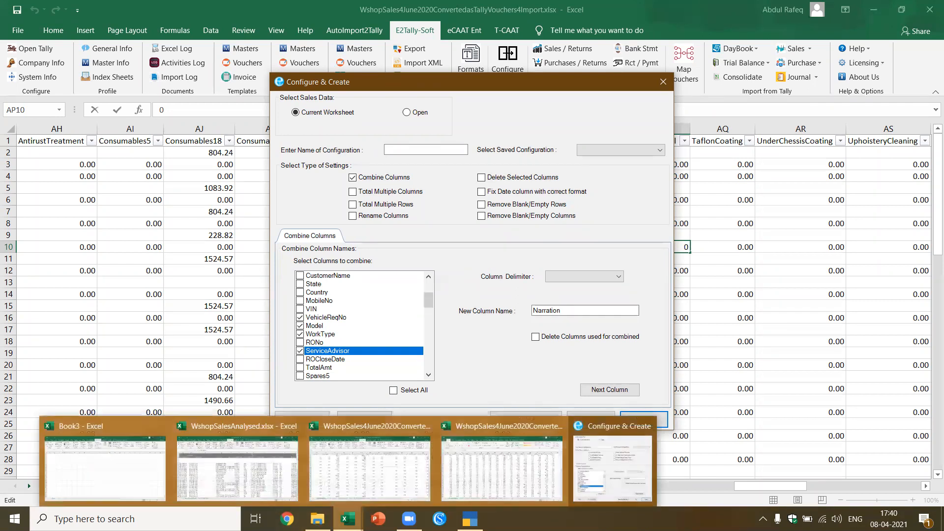
left_click(265, 467)
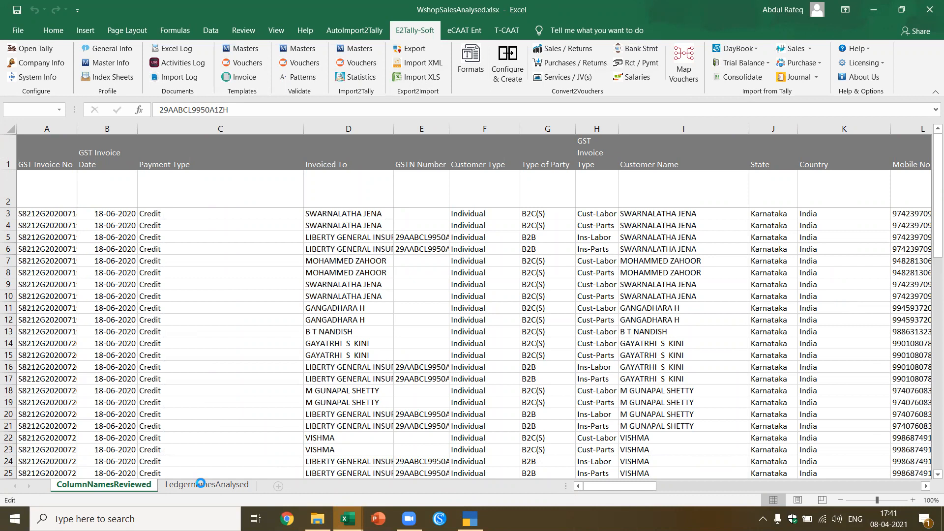
mouse_move(348, 519)
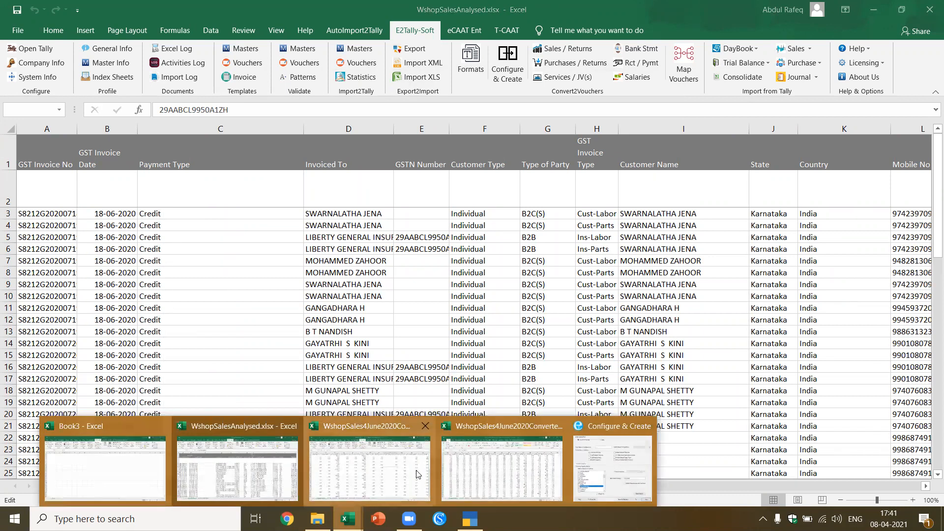
left_click(501, 465)
left_click(656, 176)
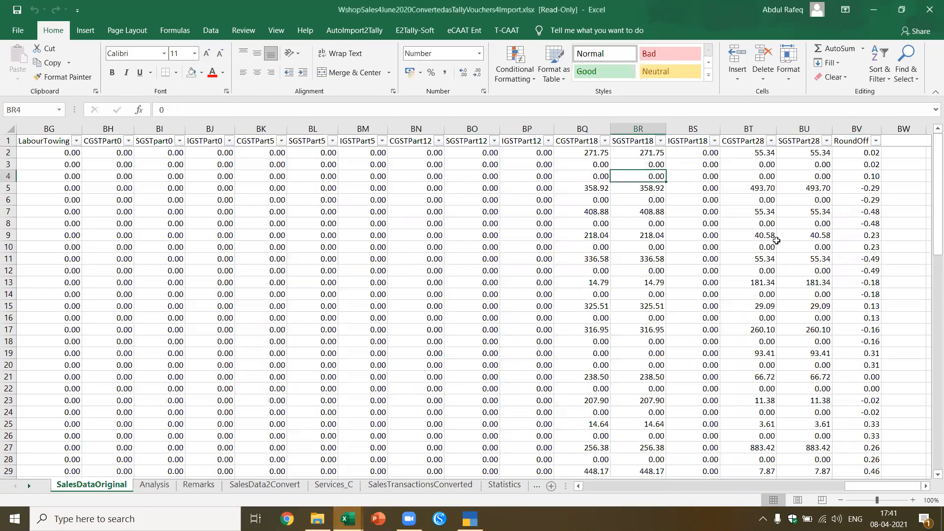
left_click(733, 249)
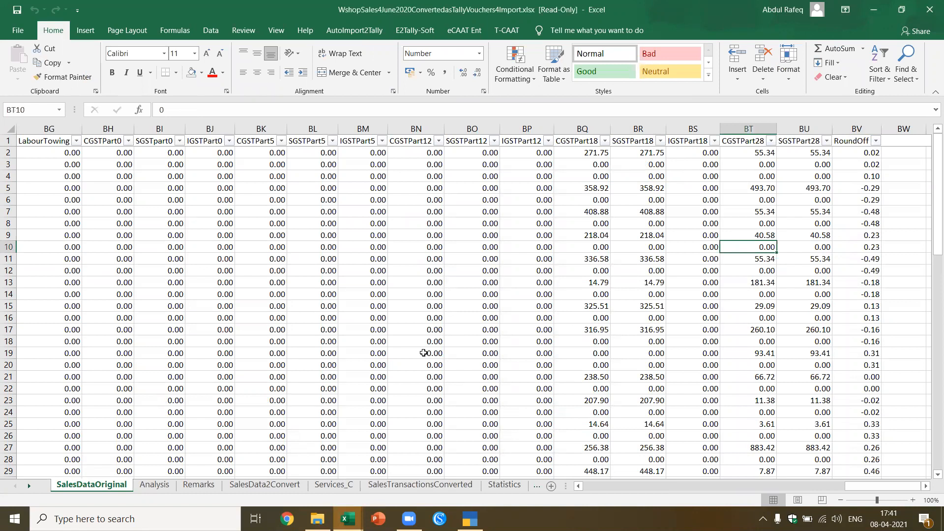
left_click(930, 19)
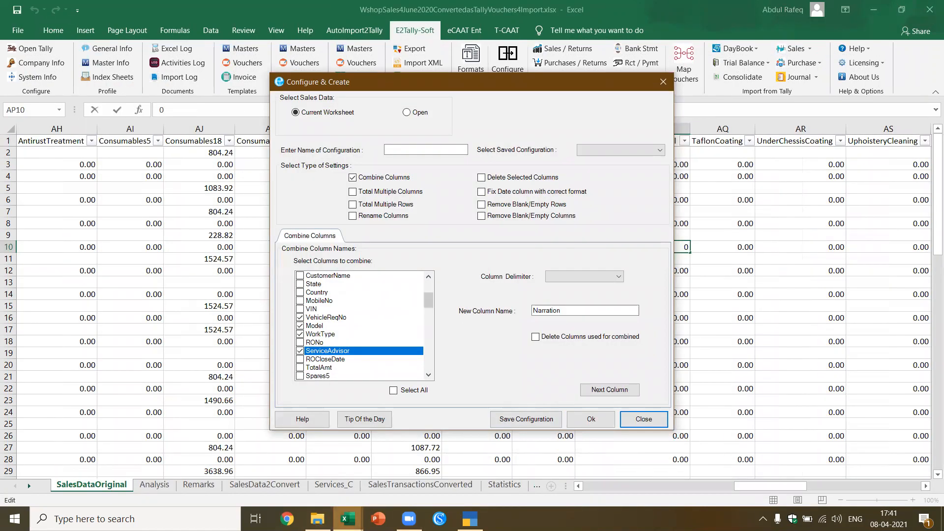
Bring the WshopSalesAnalysed.xlsx workbook to the front, showing its ColumnNamesReviewed sheet
mouse_move(348, 518)
left_click(361, 474)
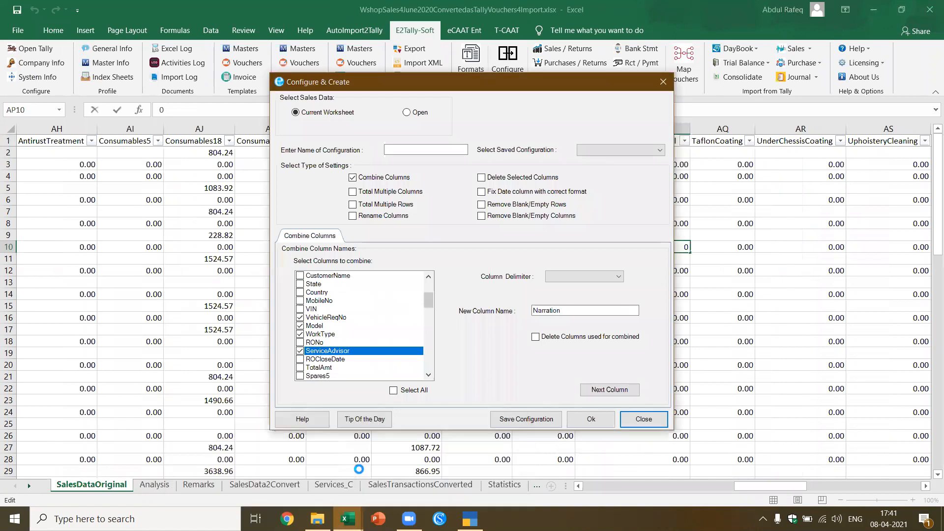
left_click(348, 510)
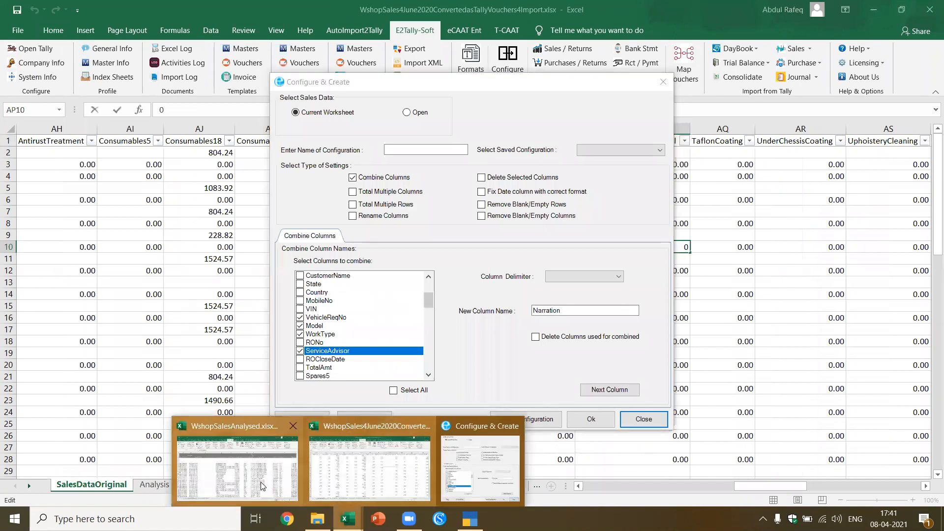
left_click(236, 467)
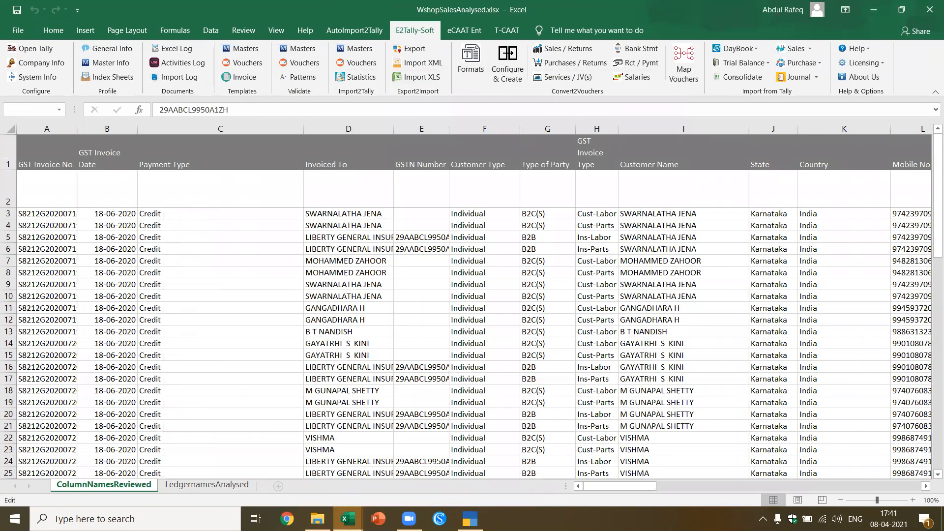
Bring up the WshopSales4June2020ConvertedasTallyVouchers4Import.xlsx workbook, and list the open windows under Microsoft Excel in Task Manager
left_click(348, 519)
left_click(366, 476)
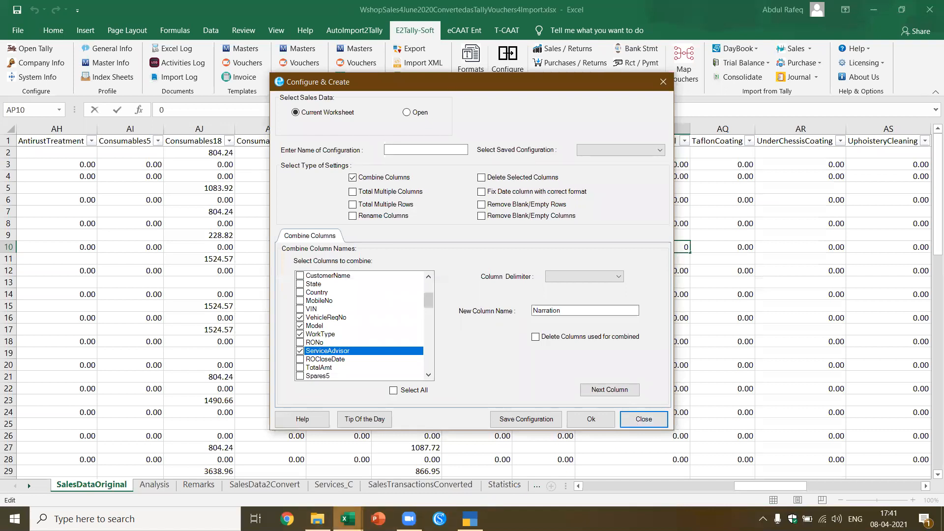
mouse_move(348, 518)
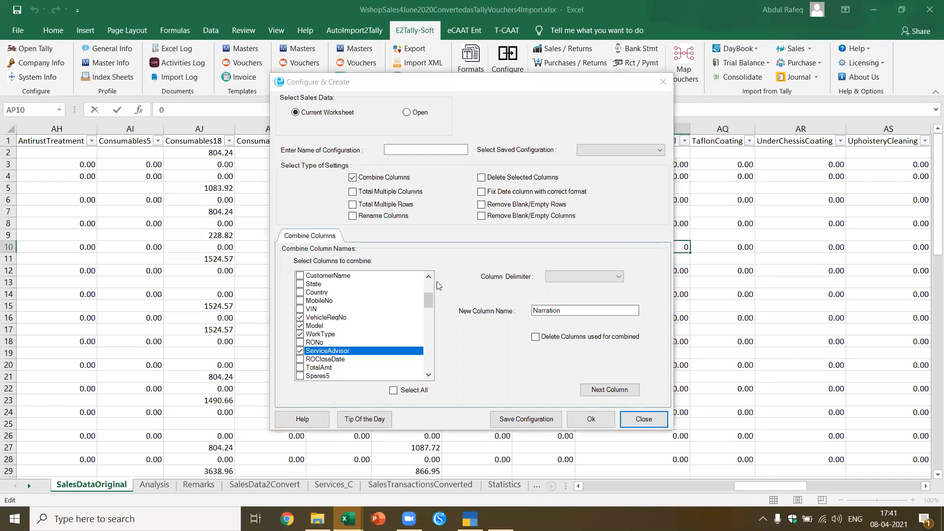
key("ctrl+shift+Escape")
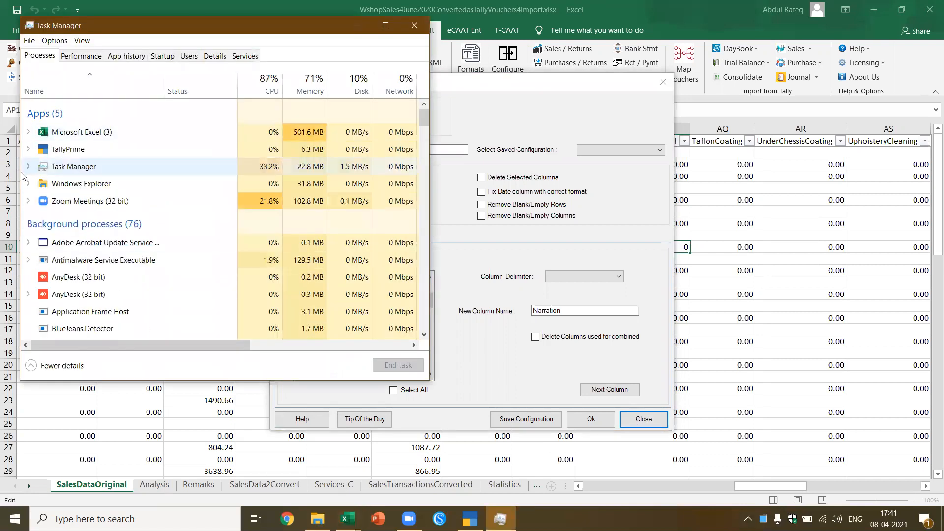
left_click(27, 131)
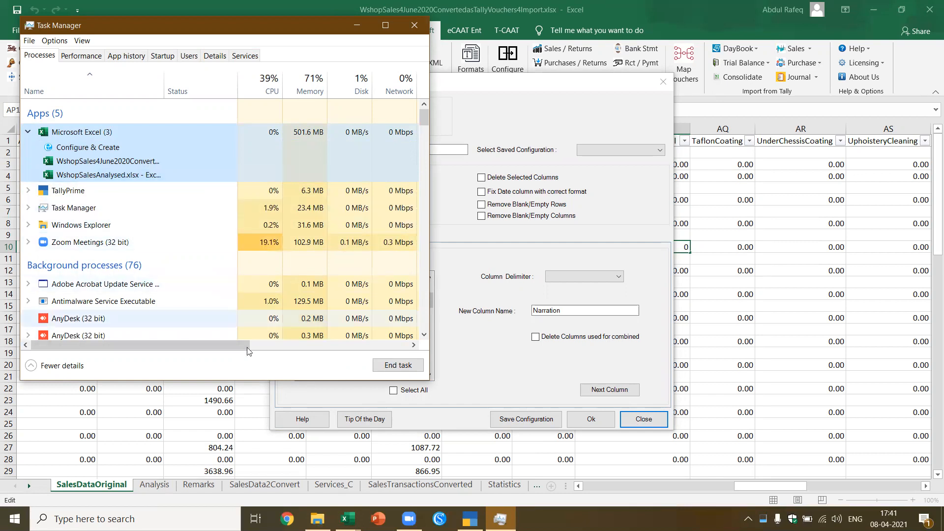
Switch back to the WshopSalesAnalysed.xlsx workbook to check whether it responds
left_click(453, 77)
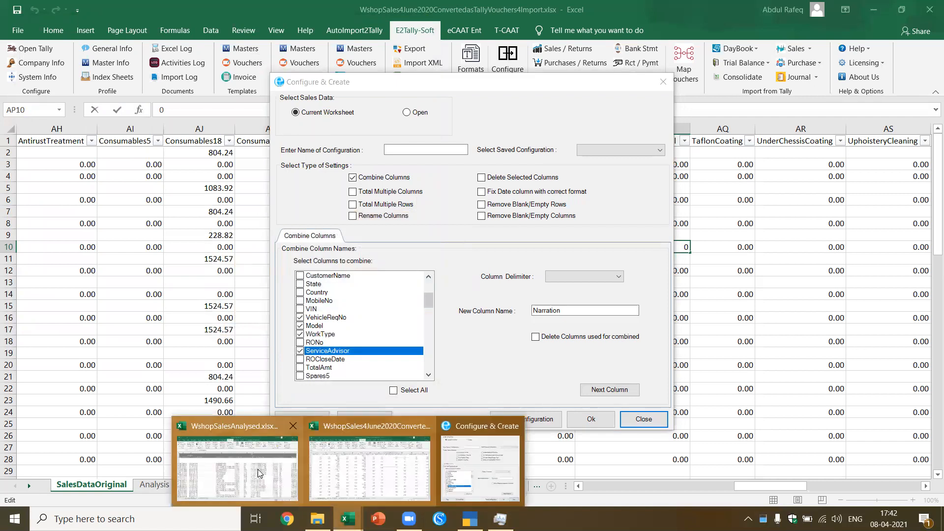
left_click(258, 468)
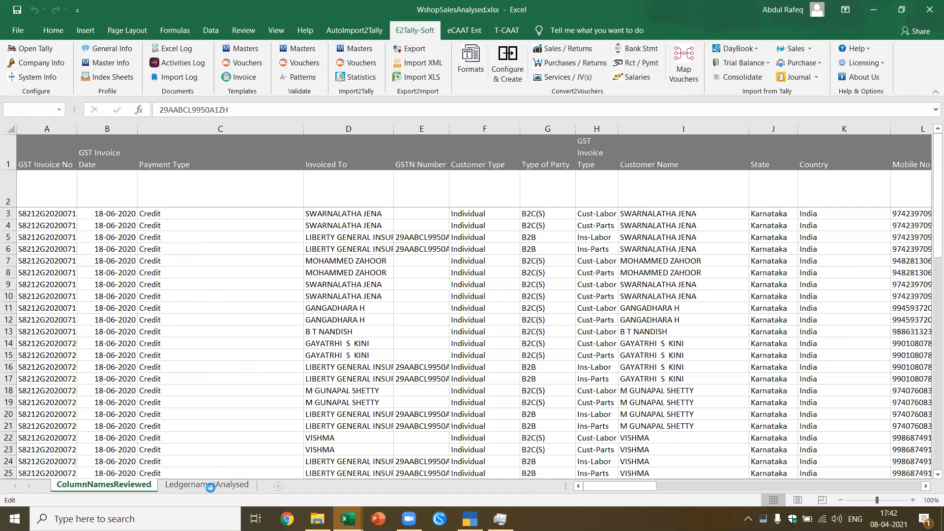
mouse_move(347, 519)
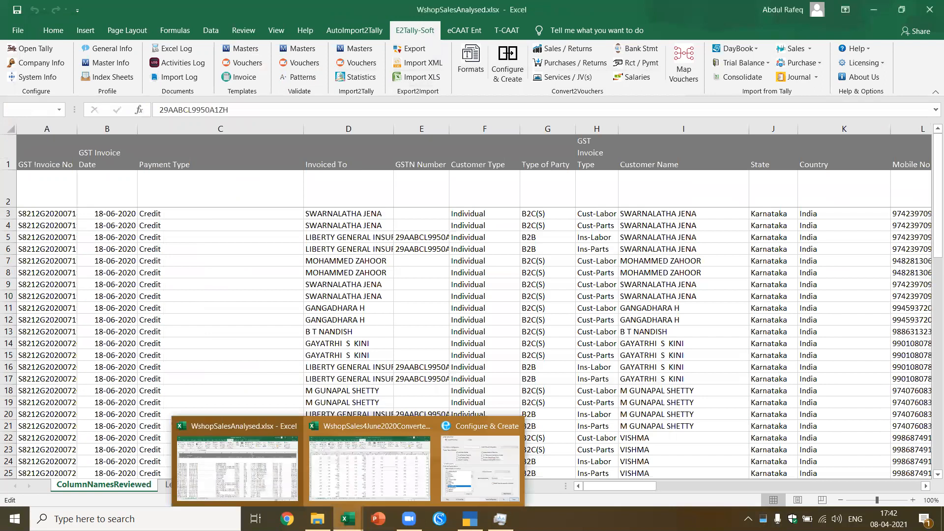
Try to end the Configure & Create window's task under Microsoft Excel in Task Manager
left_click(500, 519)
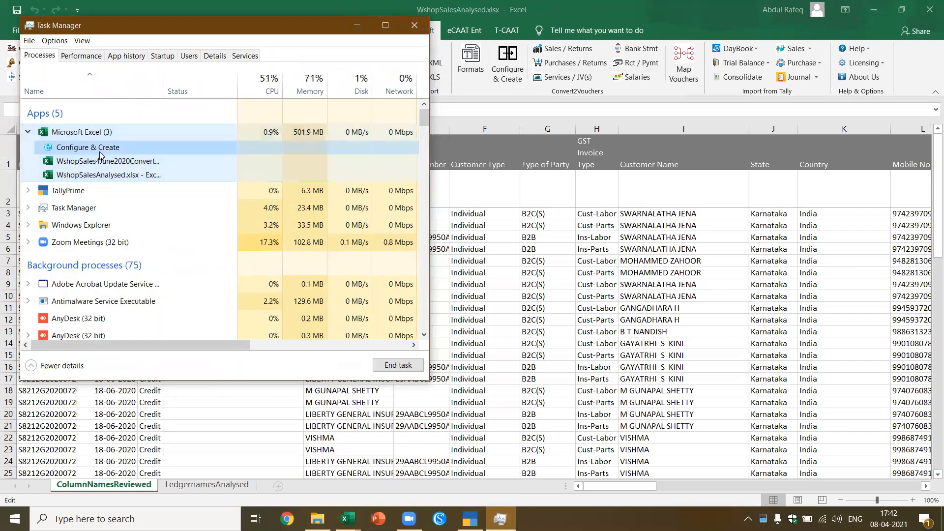
left_click(396, 366)
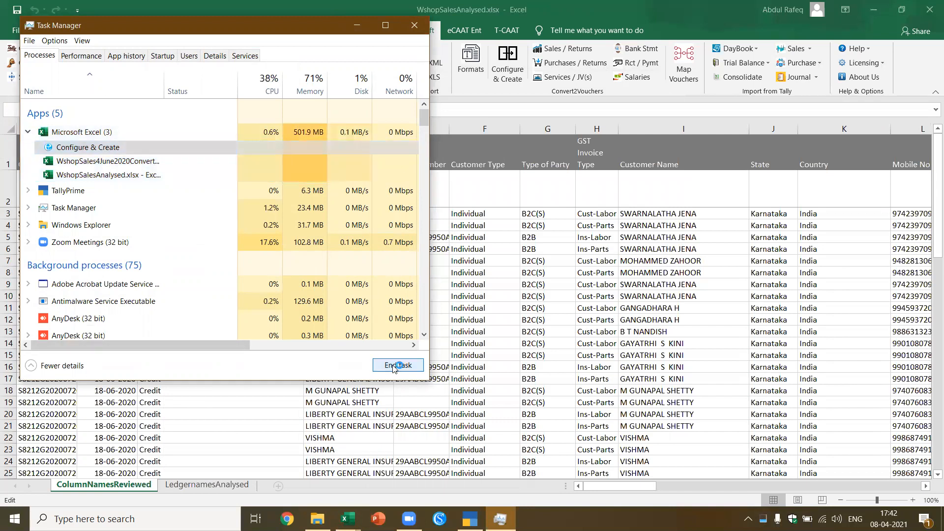
left_click(127, 161)
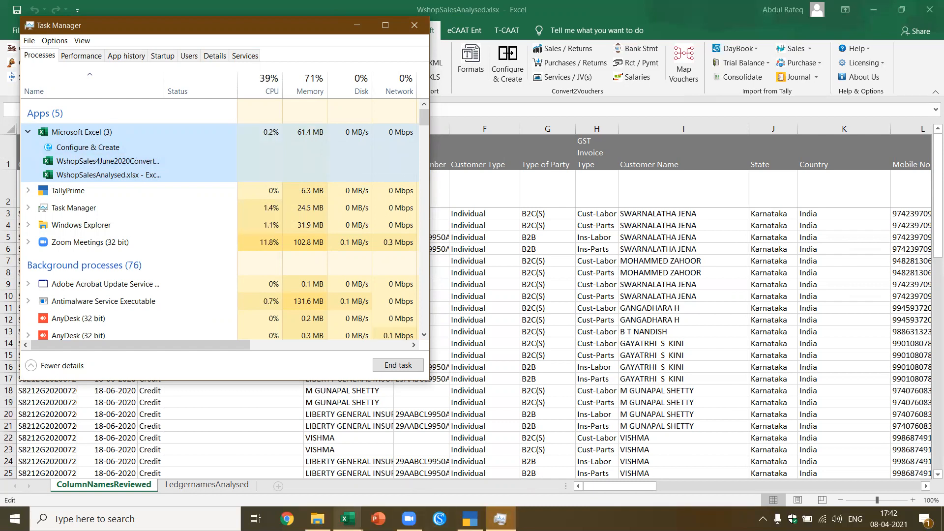
End the entire Microsoft Excel task in Task Manager and close Task Manager
left_click(348, 519)
left_click(502, 479)
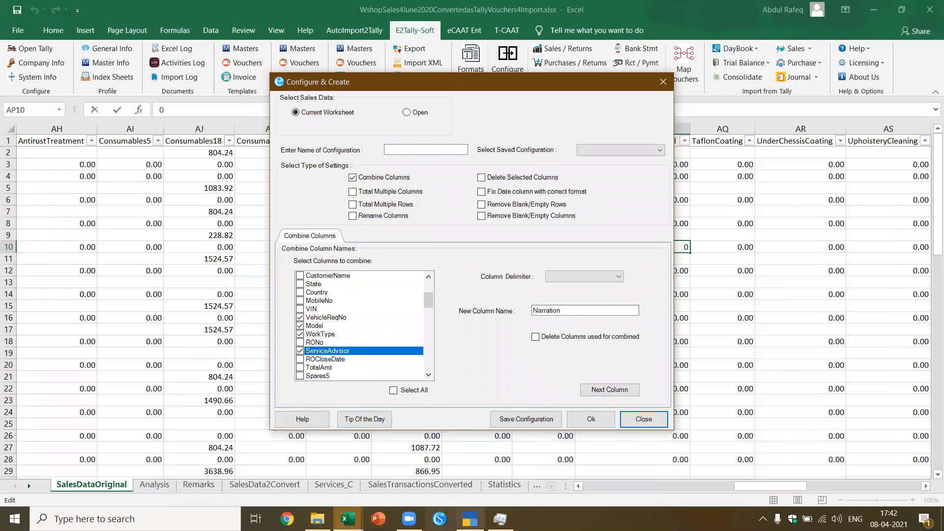
left_click(500, 518)
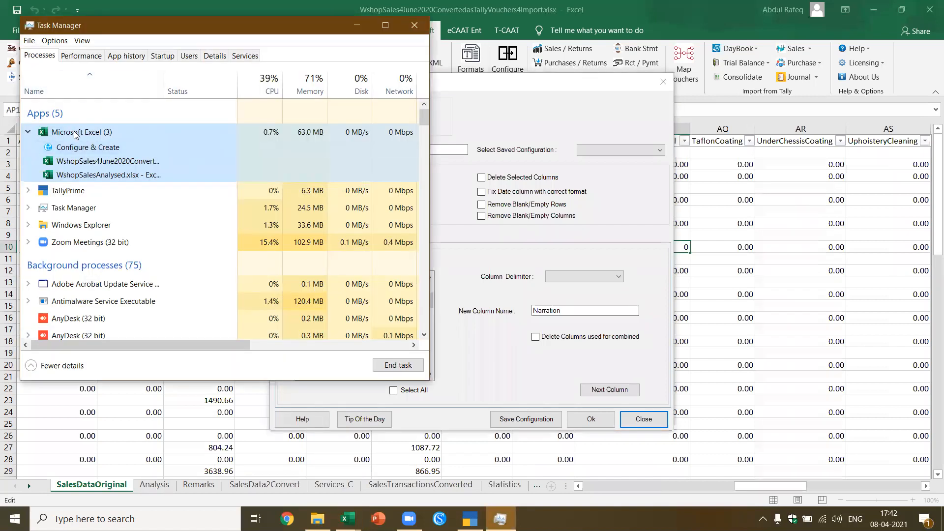
left_click(410, 372)
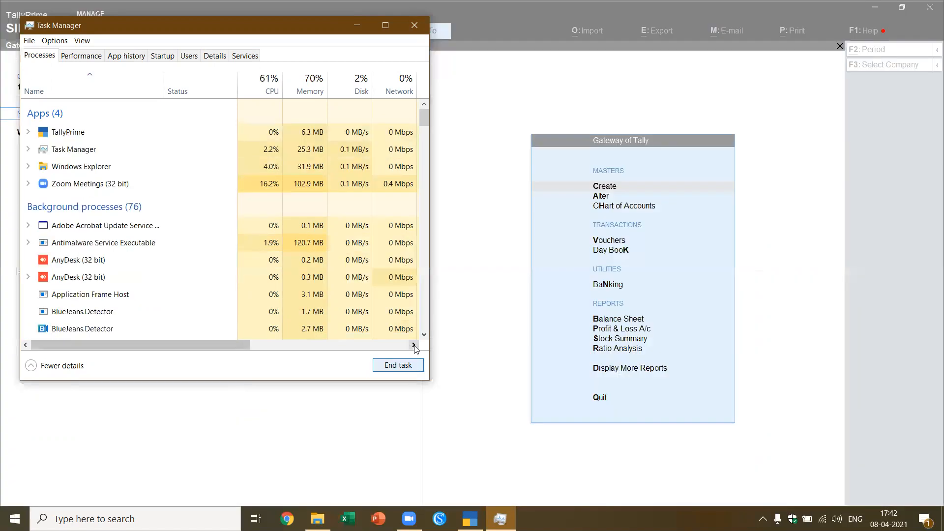
left_click(414, 25)
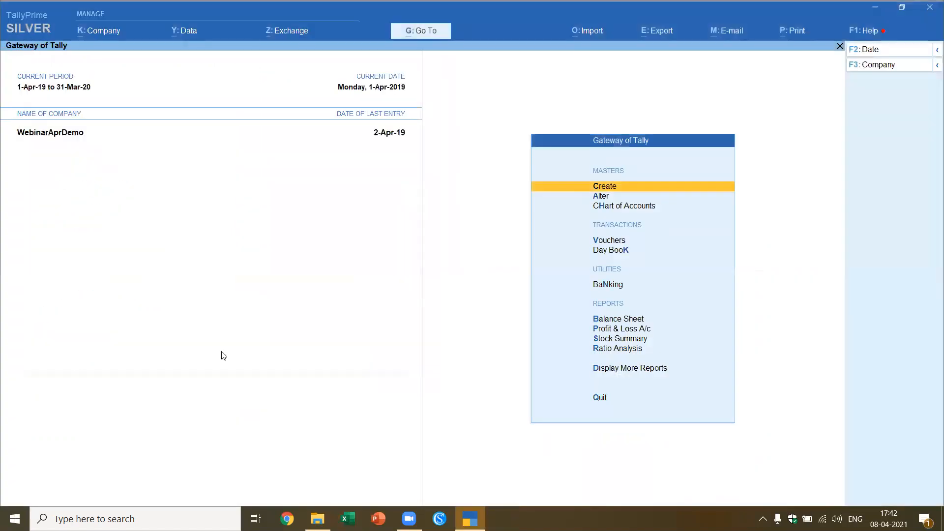
Restart Excel, reopen the recent workbook WshopSalesAnalysed.xlsx and dismiss Document Recovery
left_click(347, 520)
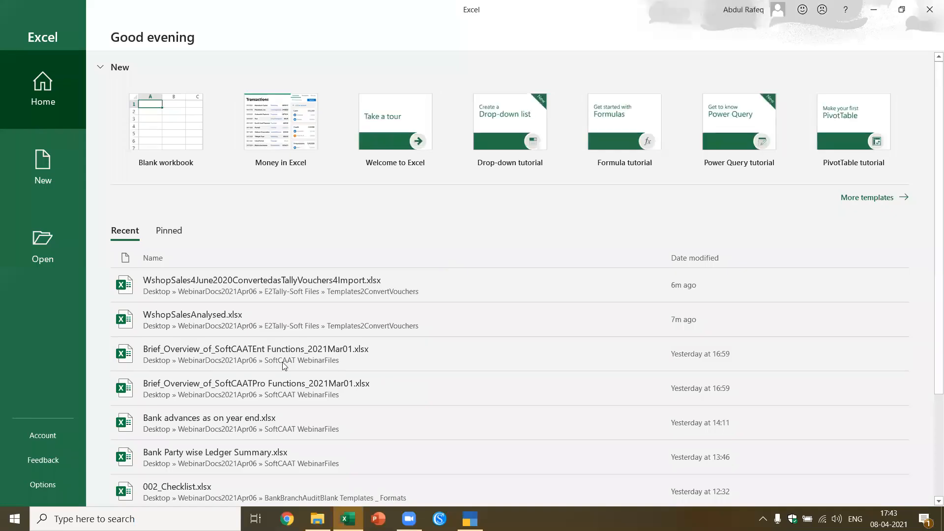
left_click(246, 317)
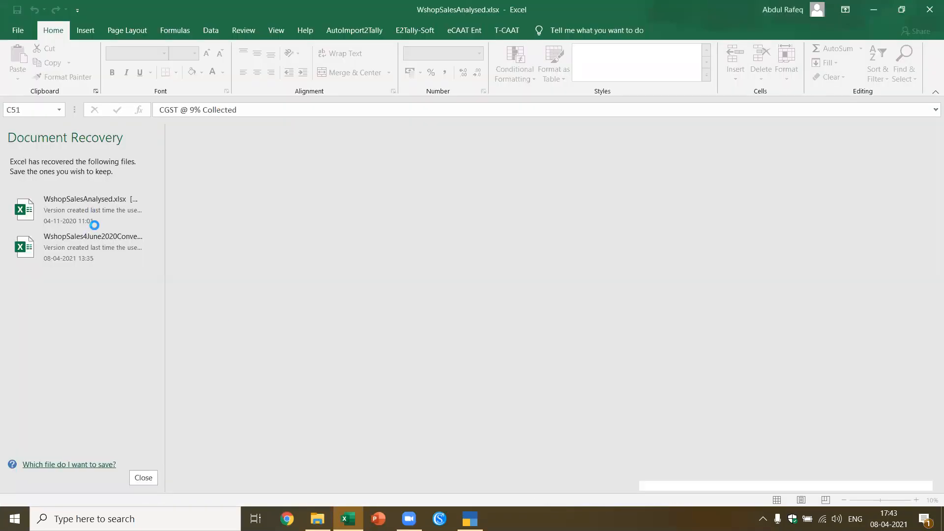
left_click(144, 477)
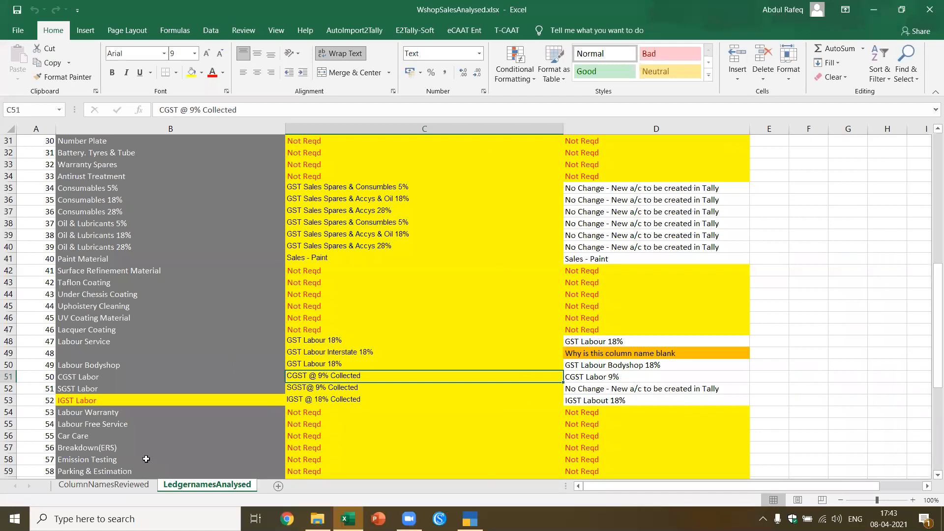
Review the DMS column list on LedgernamesAnalysed and the Tally ledger names in row 2 of ColumnNamesReviewed
scroll(269, 238, "up", 10)
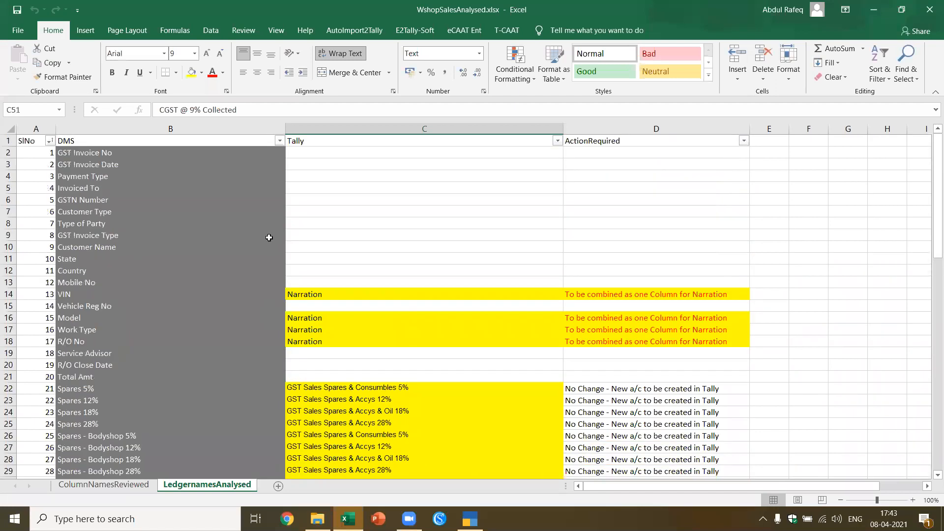
left_click(137, 177)
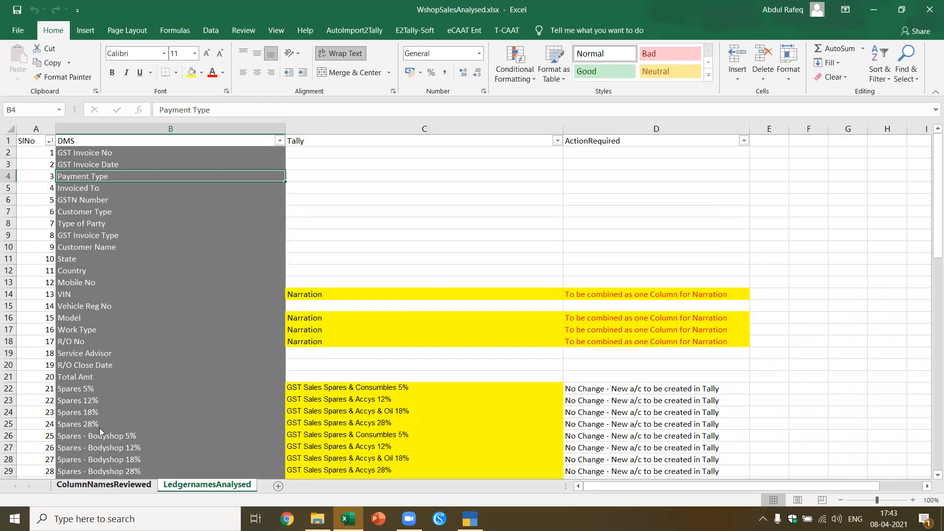
left_click(91, 487)
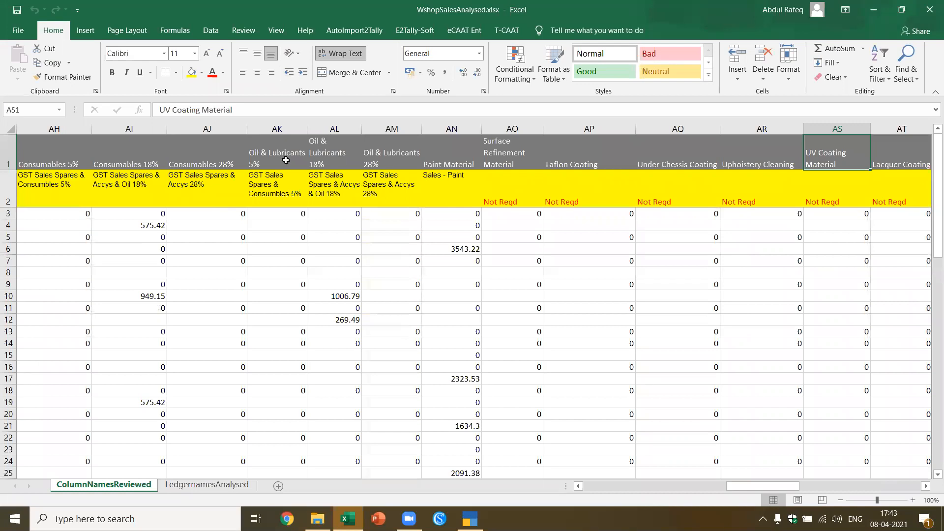
left_click(413, 198)
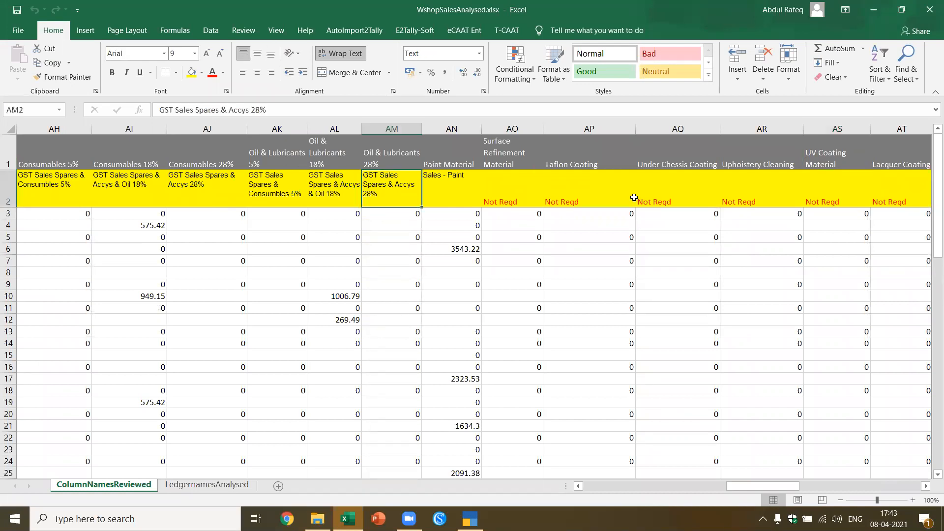
left_click(512, 201)
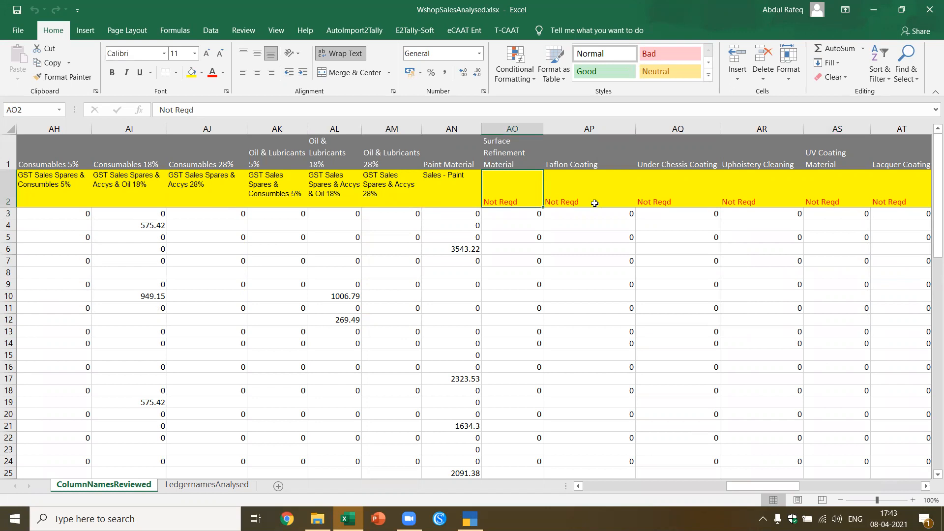
Examine the Tally ledger names and required actions for the spares and consumables rows on LedgernamesAnalysed
left_click(221, 485)
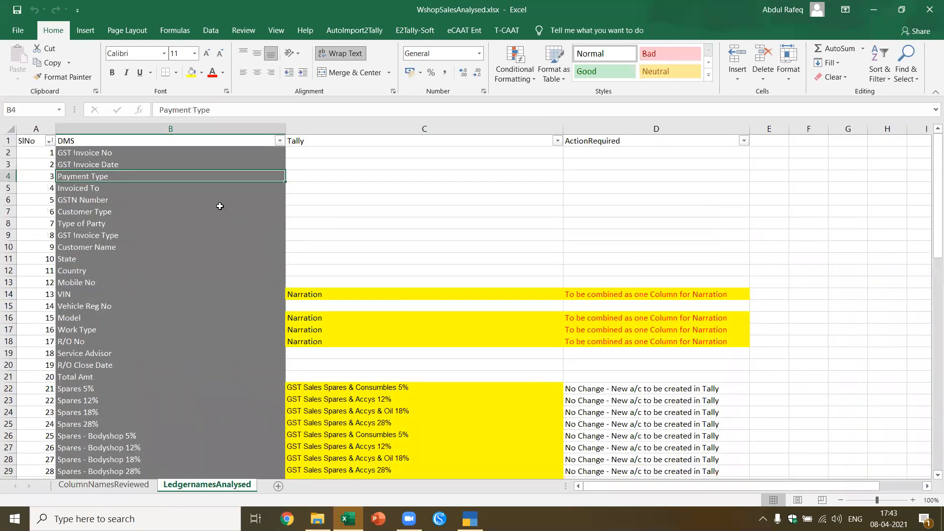
scroll(387, 198, "down", 4)
scroll(389, 211, "down", 2)
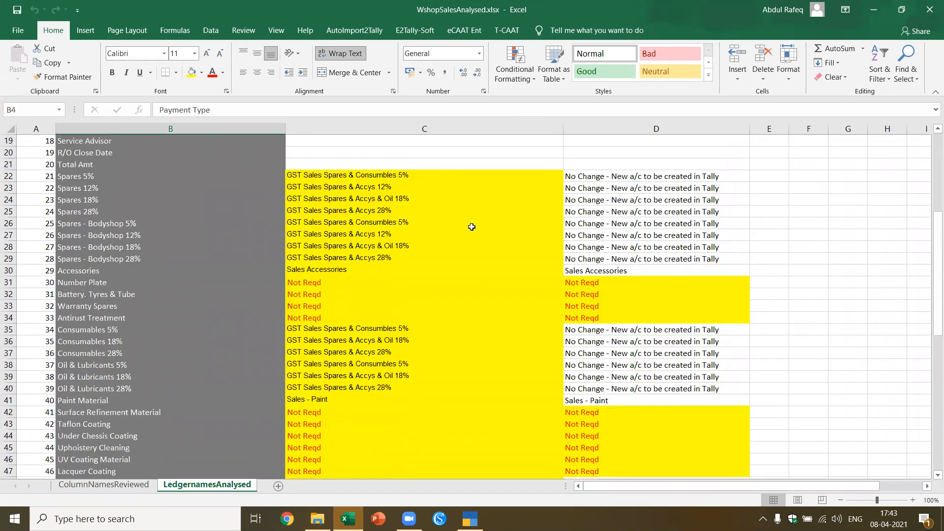
left_click(363, 177)
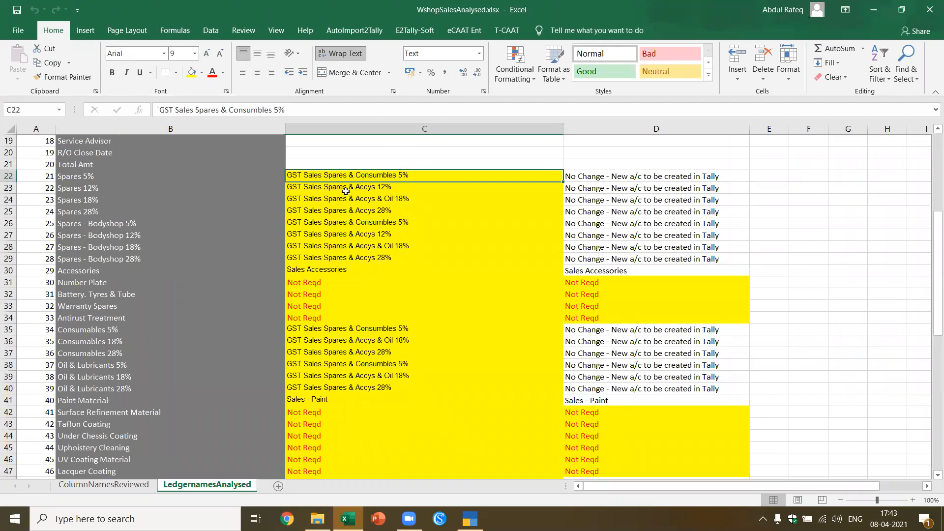
left_click(608, 187)
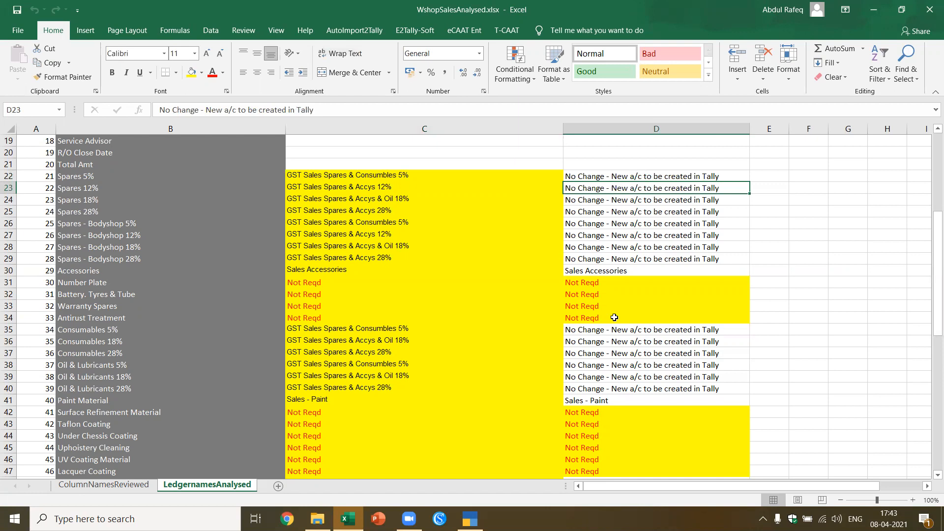
scroll(614, 317, "down", 2)
left_click(330, 269)
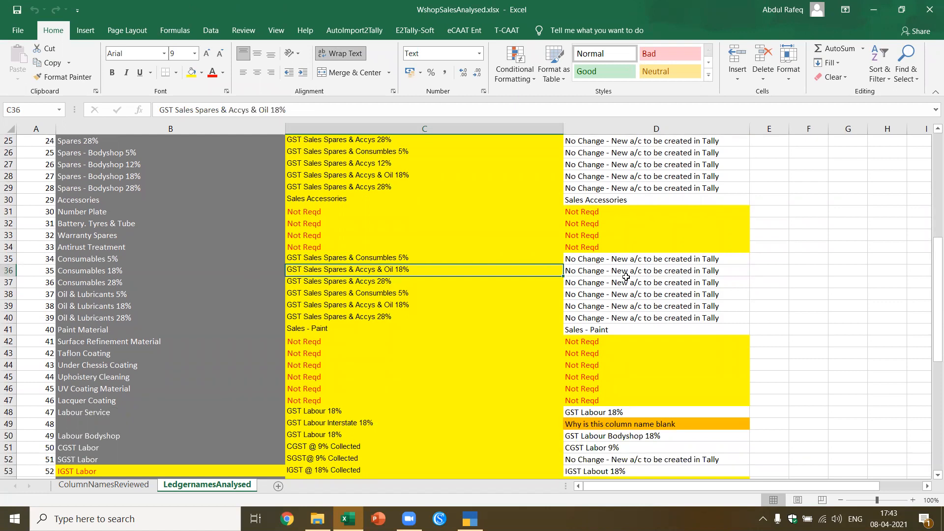
Examine the Tally ledger names and required actions for the labour and GST part rows on LedgernamesAnalysed
scroll(422, 336, "down", 7)
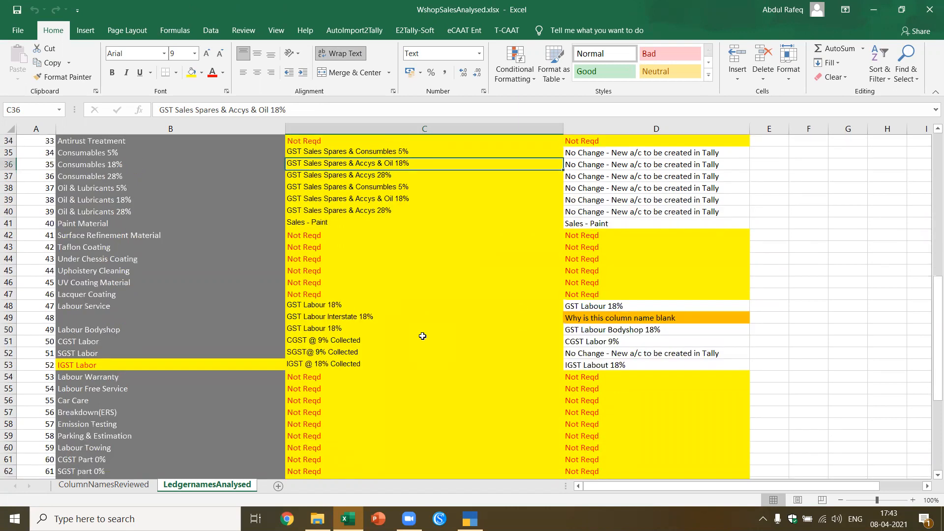
scroll(422, 336, "down", 2)
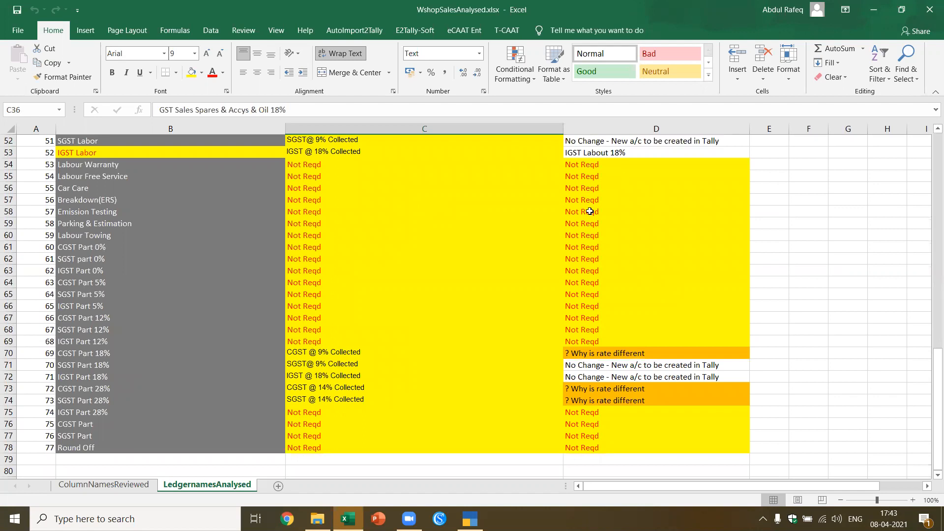
scroll(588, 237, "down", 4)
left_click(604, 271)
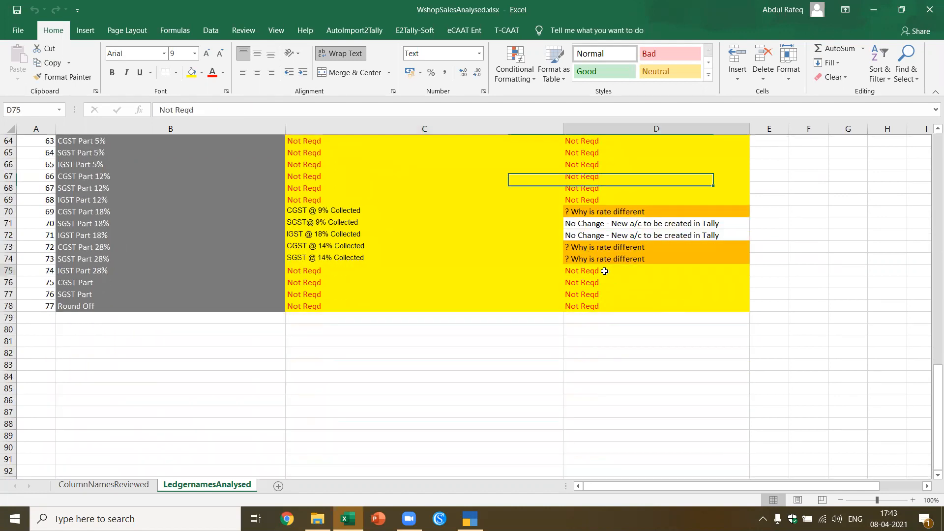
left_click(98, 250)
left_click(97, 259)
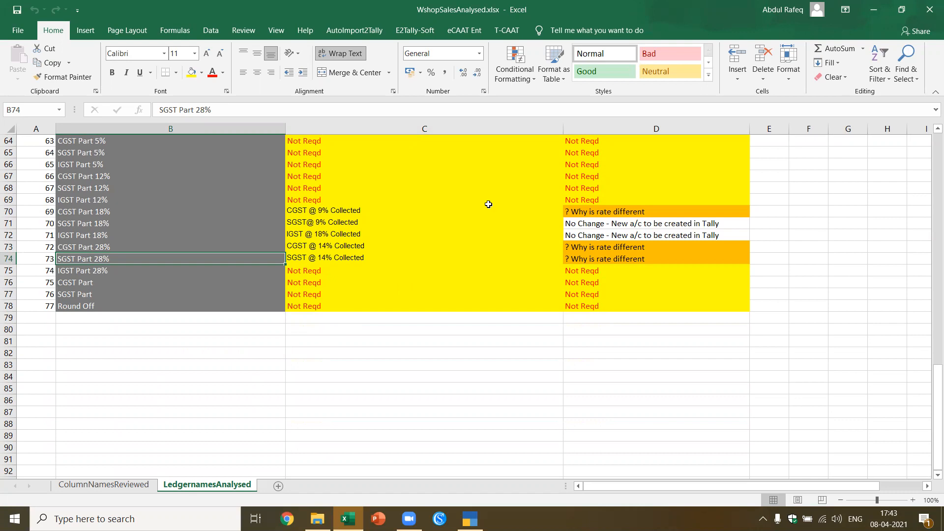
scroll(488, 210, "up", 19)
scroll(488, 210, "down", 7)
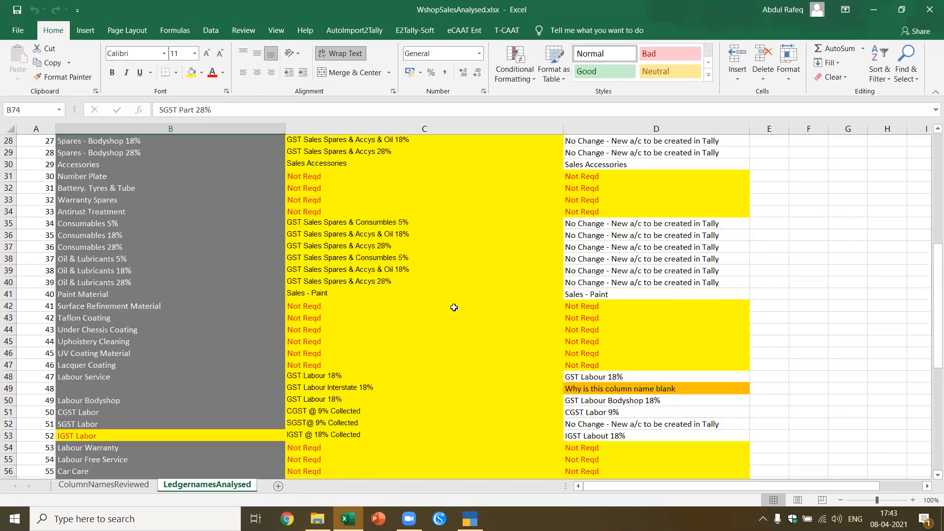
Open WshopSales4June2020ConvertedasTallyVouchers4Import.xlsx from the Templates2ConvertVouchers folder and bring its window to the front
mouse_move(350, 518)
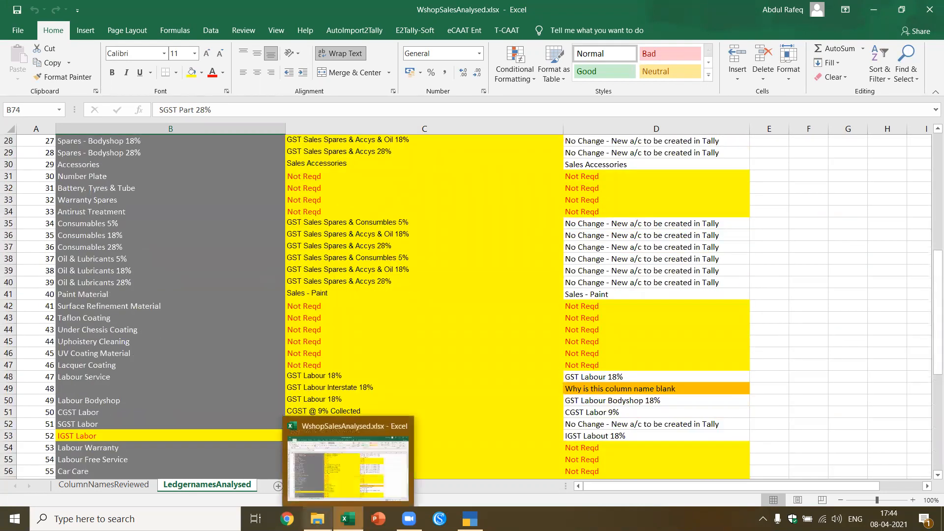
mouse_move(318, 517)
left_click(315, 468)
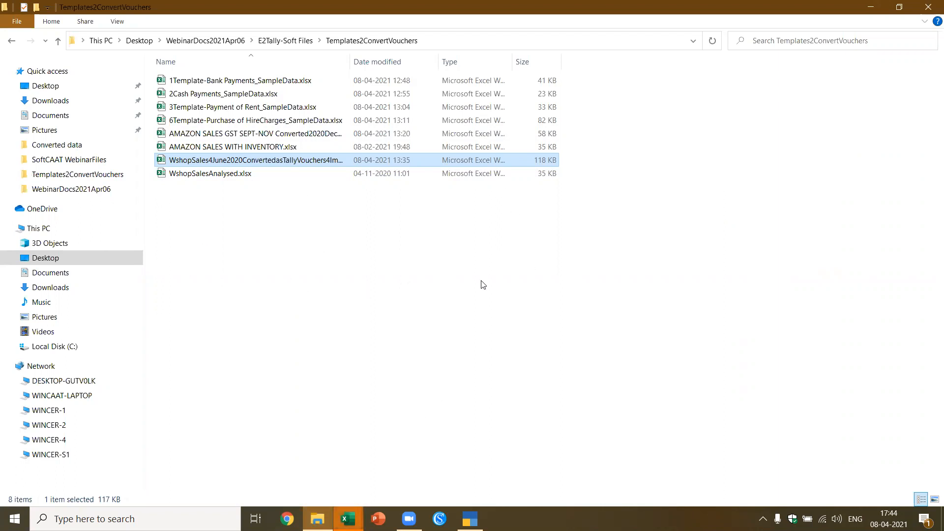
left_click(348, 519)
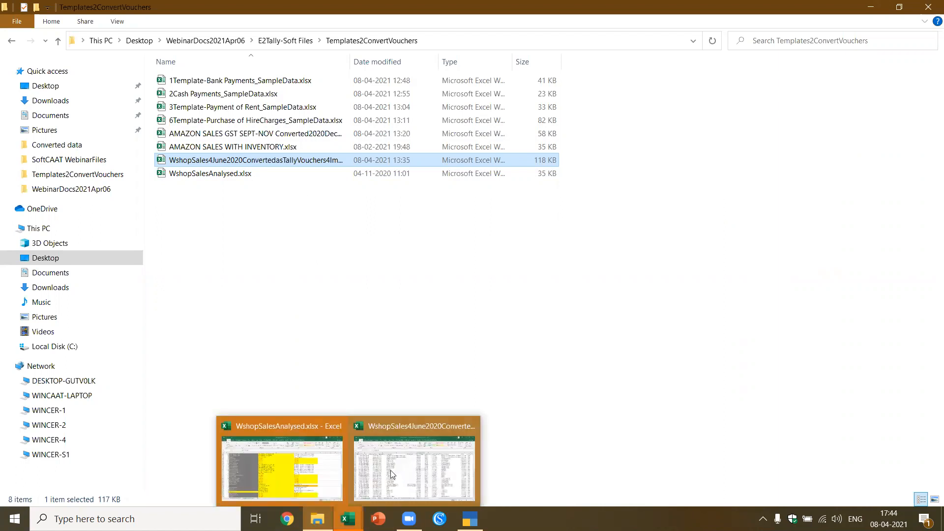
left_click(416, 459)
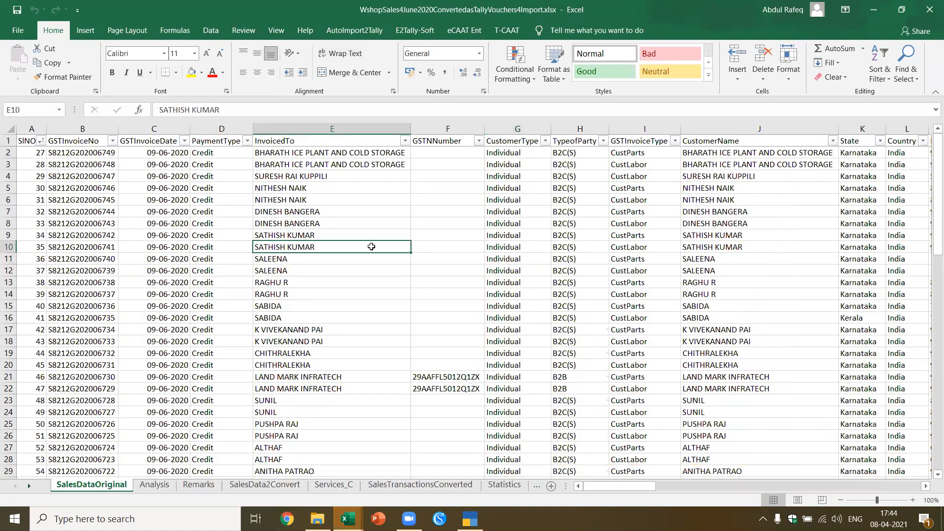
Review the invoice rows on SalesDataOriginal from first to last, and the field list on the Analysis sheet
key("ctrl+Home")
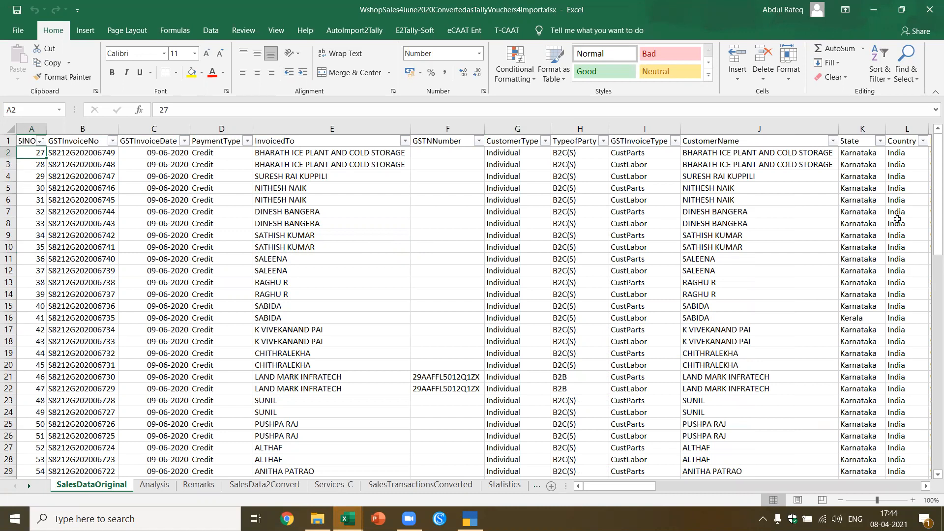
key("ctrl+Down")
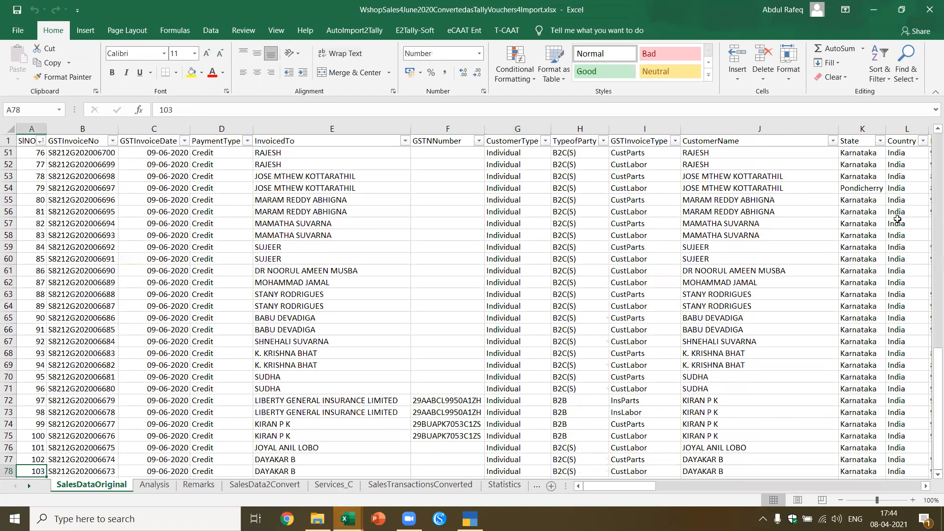
left_click(247, 329)
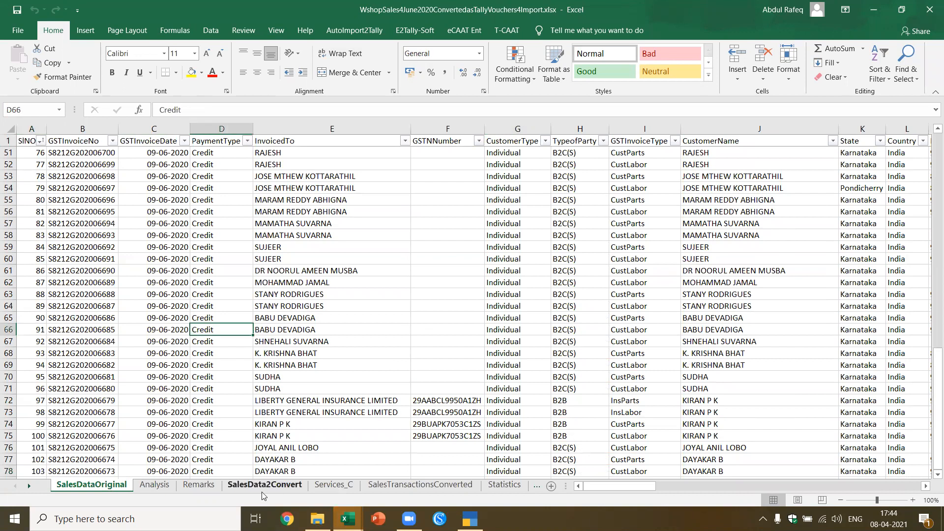
left_click(149, 485)
scroll(192, 251, "up", 7)
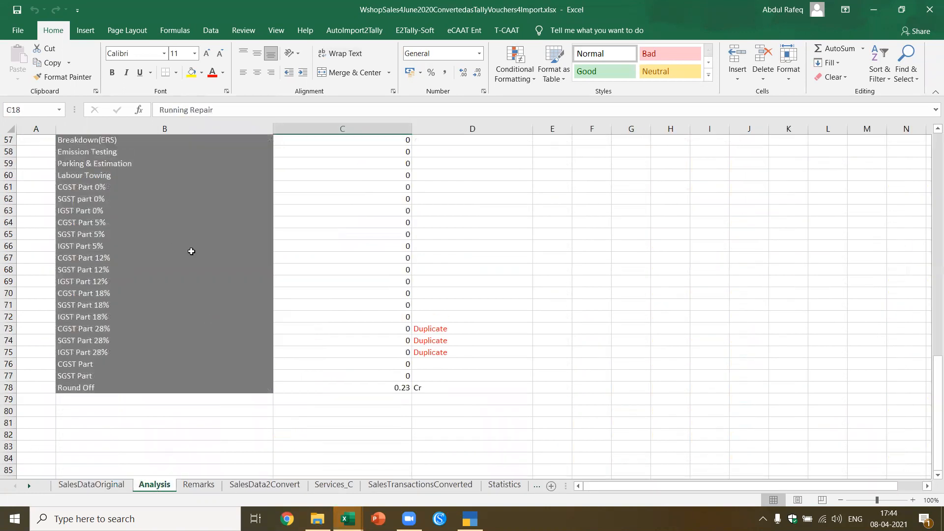
scroll(195, 251, "up", 8)
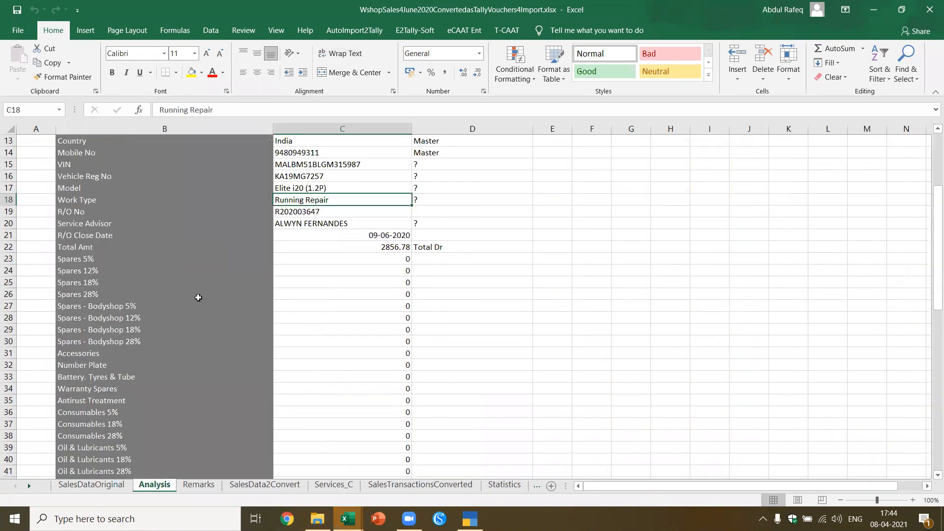
Read the conversion notes on the Remarks sheet and view the cleaned data on SalesData2Convert
left_click(199, 484)
left_click(129, 164)
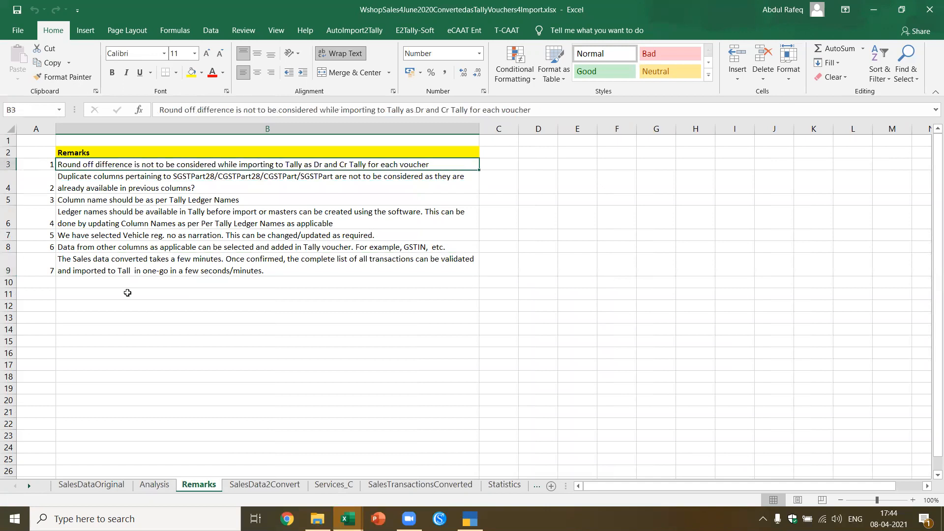
left_click(279, 484)
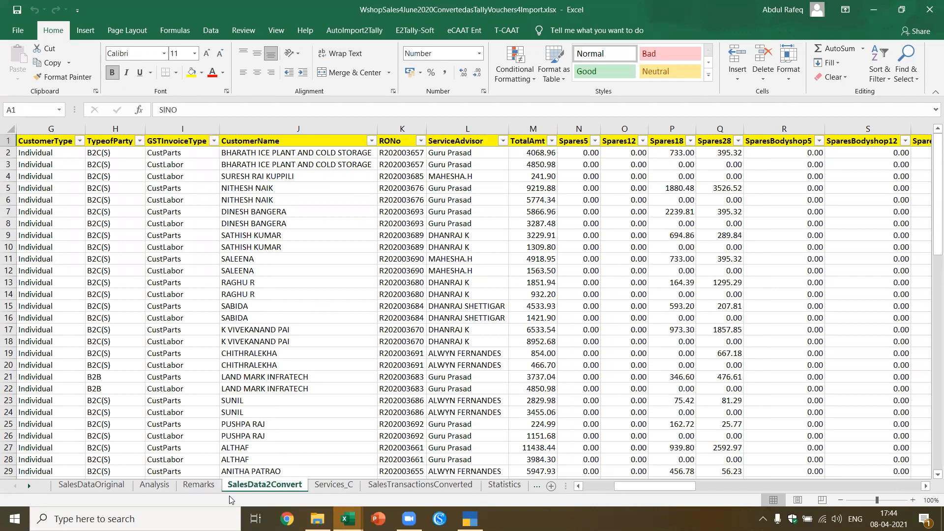
Examine the column headings on Services_C from InvoicedTo through Spares28
left_click(335, 485)
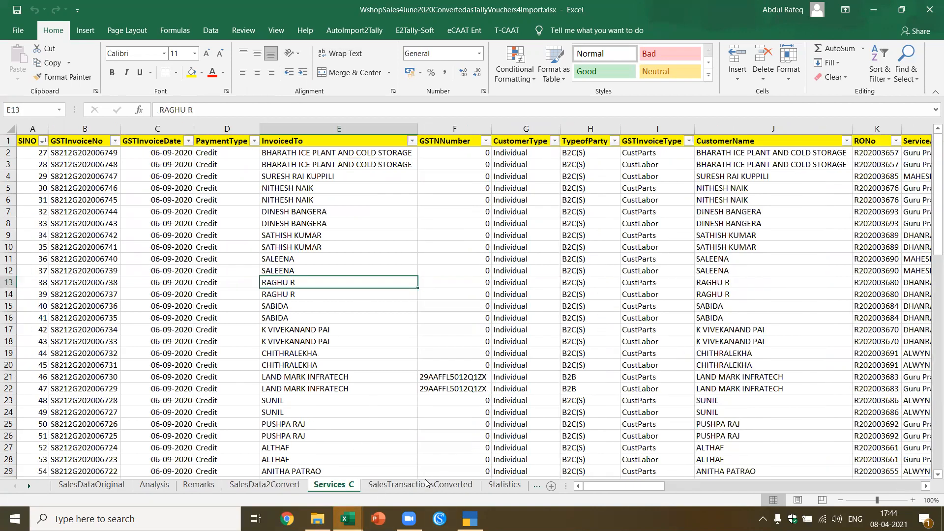
left_click(284, 152)
key("Up")
key("Right")
key("Right")
key("Right")
key("Right")
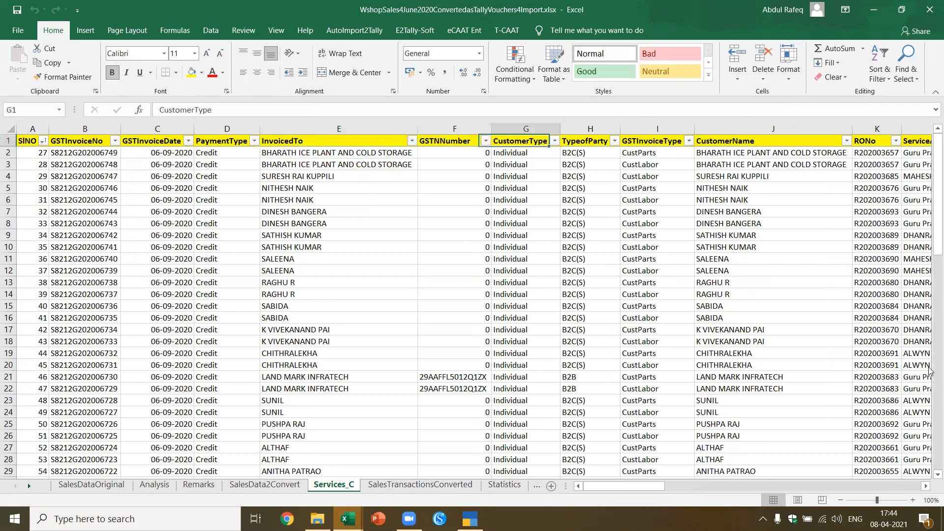
key("Right")
key("Right")
key("Right")
key("Right")
key("Right")
key("Right")
key("Right")
key("Right")
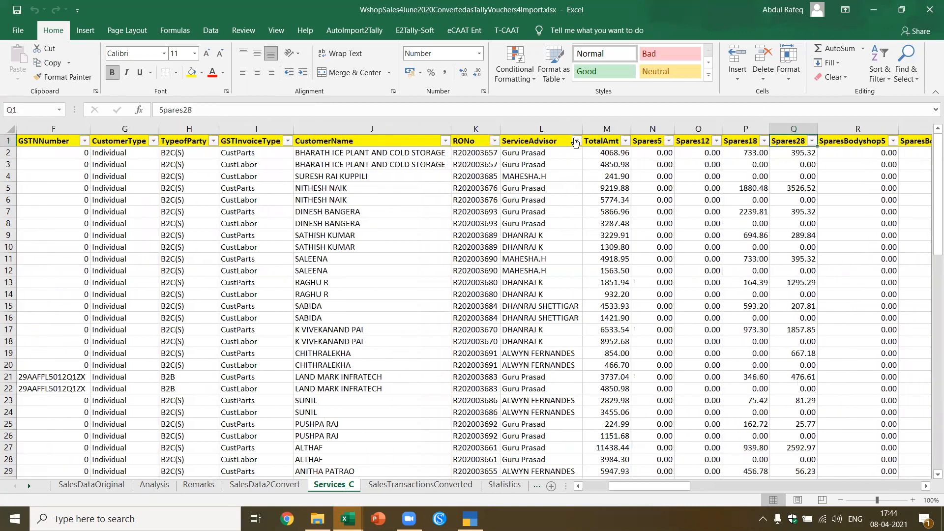
Compare the sum of TotalAmt with the sum of columns Spares5 through SGSTPart28 on Services_C, excluding RoundOff
left_click(608, 126)
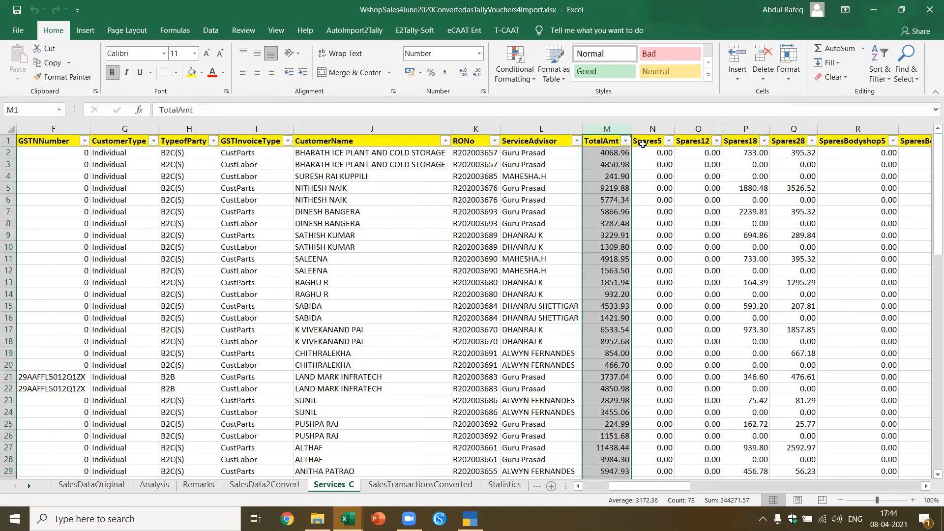
left_click(652, 128)
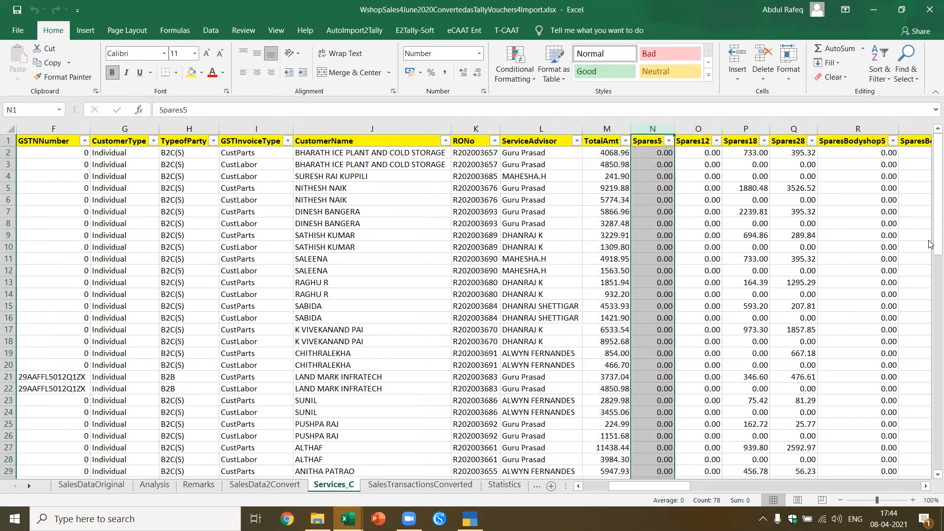
key("ctrl+shift+Right")
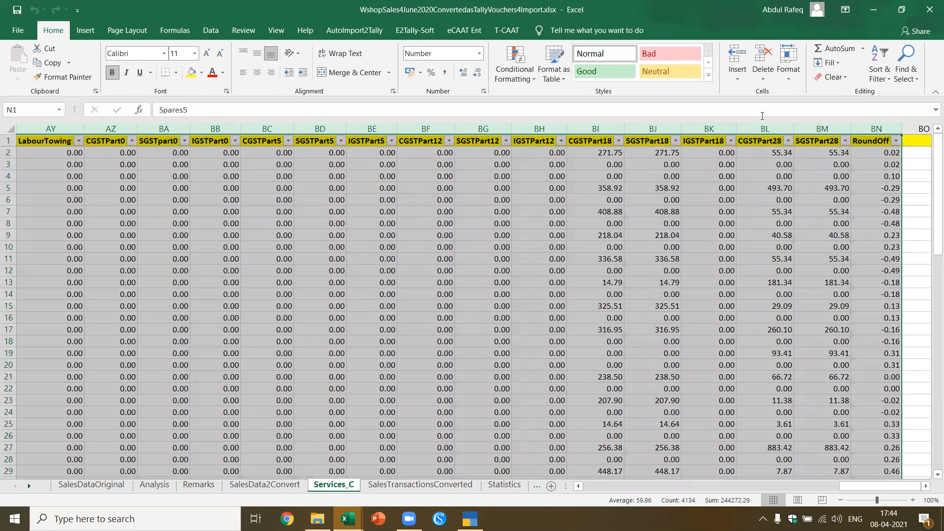
key("shift+Left")
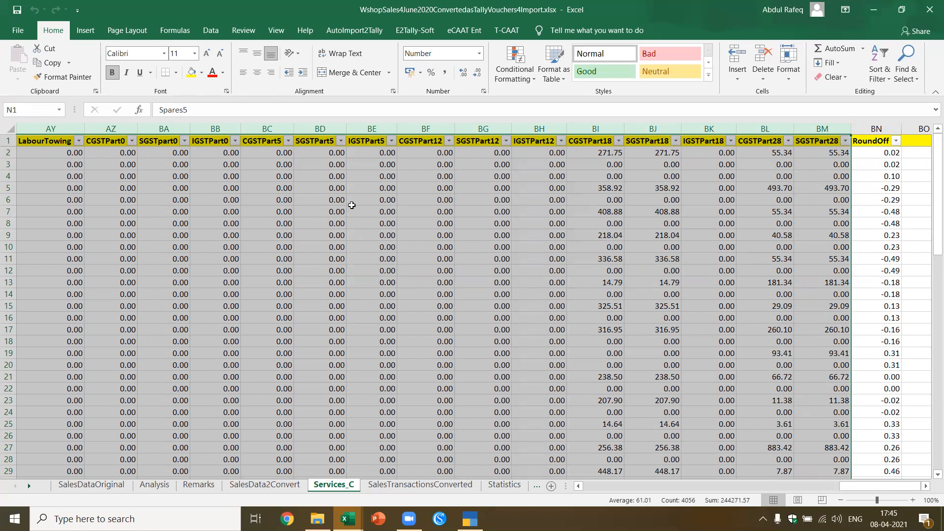
Review the voucher columns on SalesTransactionsConverted, from date and voucher type to ledger name and debit amount
left_click(412, 486)
left_click(281, 354)
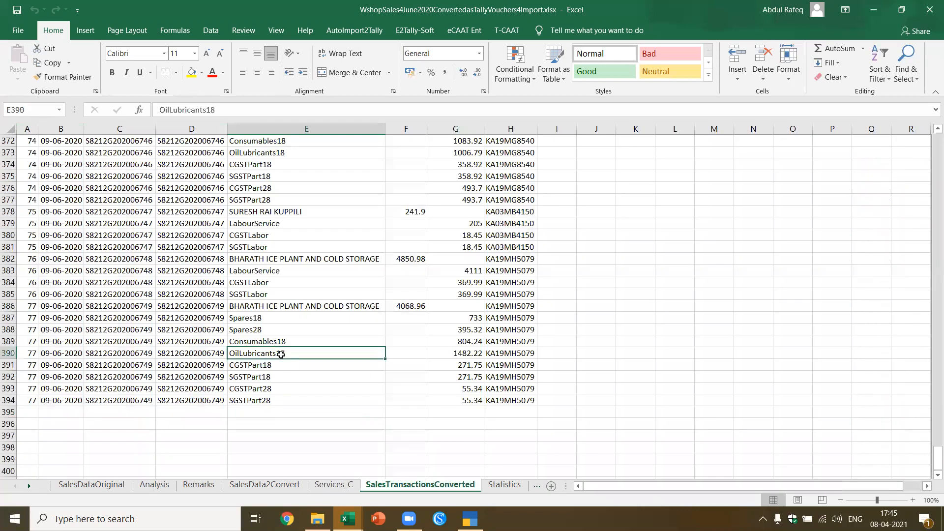
key("ctrl+Home")
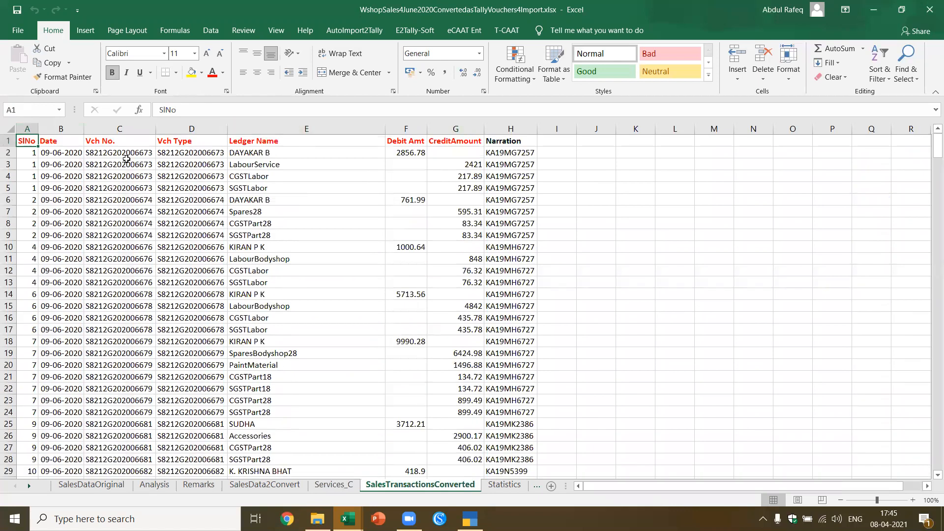
left_click(62, 148)
left_click(199, 149)
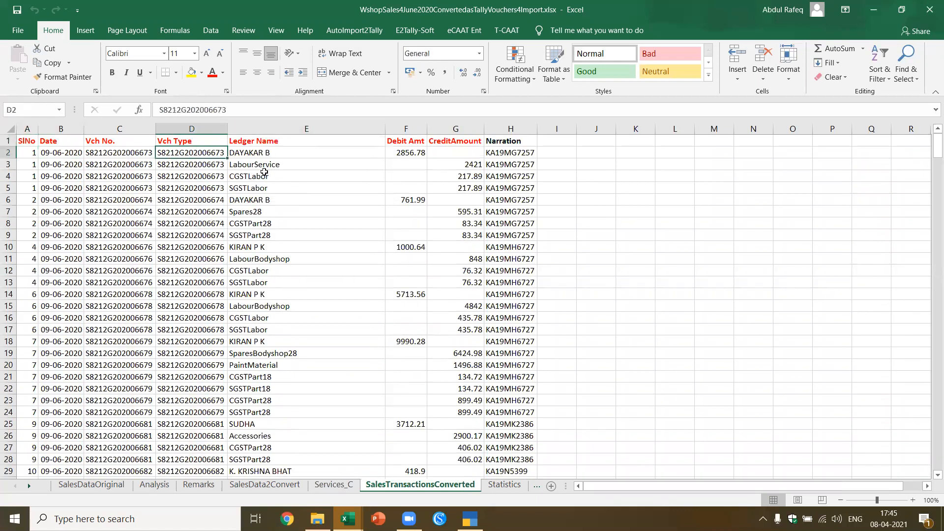
left_click(265, 153)
left_click(404, 149)
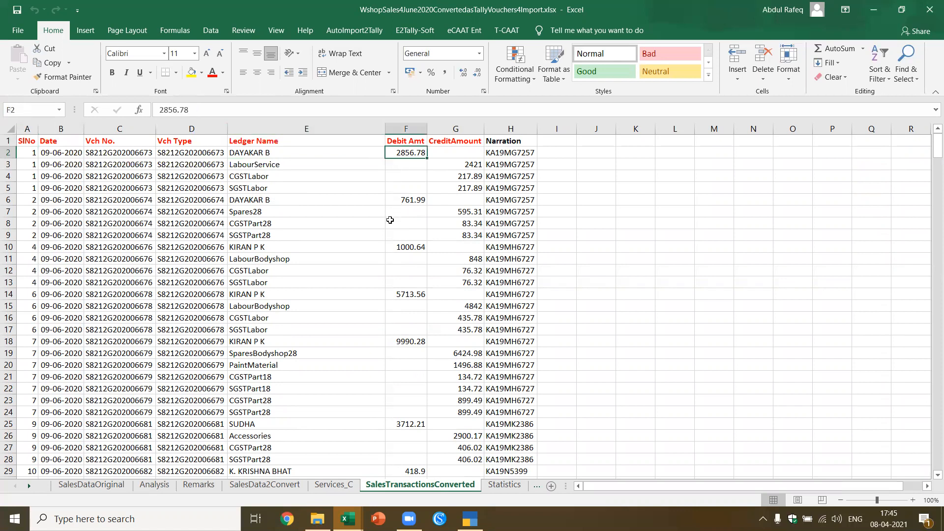
Examine the first voucher's credit amounts and its LabourService, CGSTLabor and SGSTLabor ledger entries, plus the voucher below it
left_click_drag(467, 165, 468, 189)
left_click(270, 168)
left_click(268, 177)
left_click(267, 189)
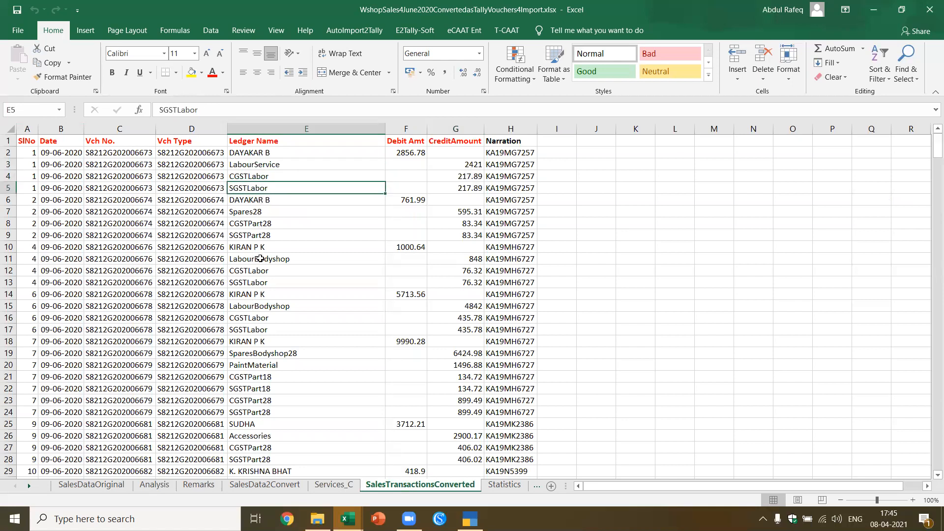
scroll(344, 272, "down", 1)
scroll(410, 283, "up", 1)
left_click(224, 222)
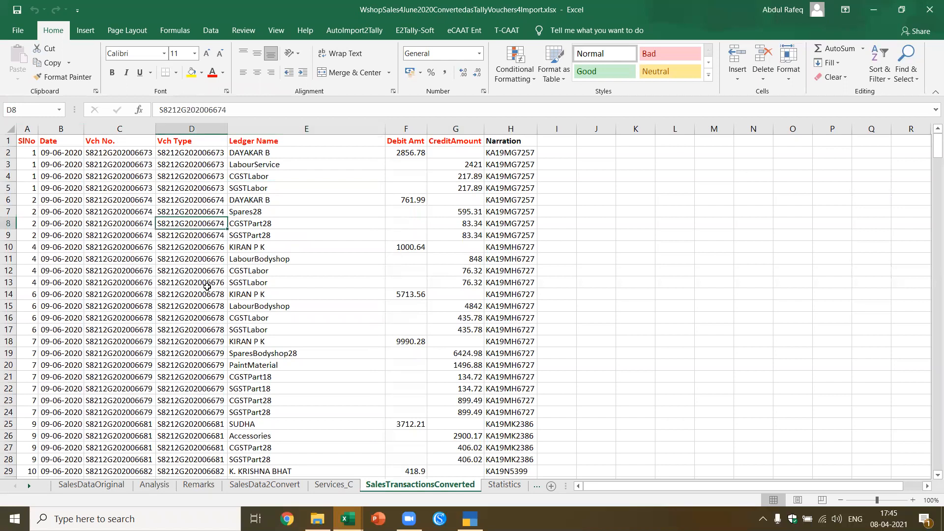
Check the first and last rows of the converted vouchers, and review the transaction totals on the Statistics sheet
left_click(20, 300)
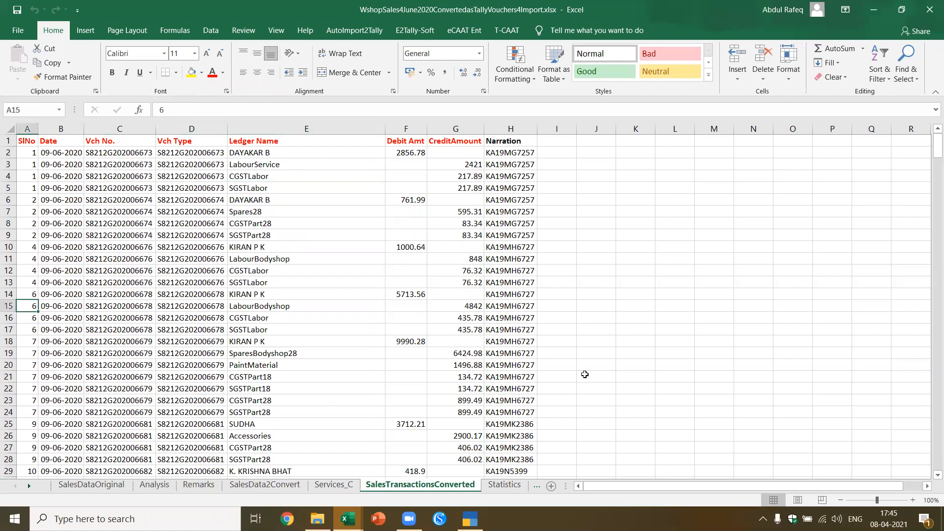
key("ctrl+Down")
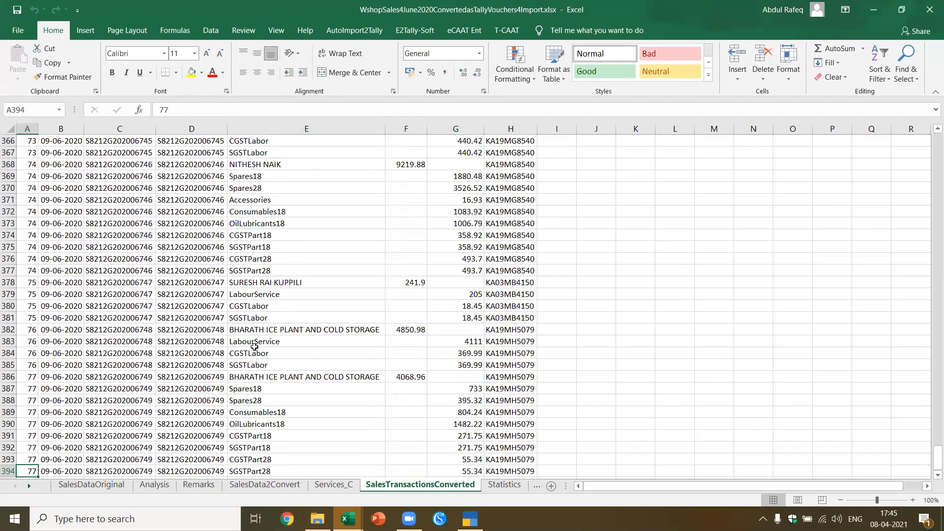
key("ctrl+Up")
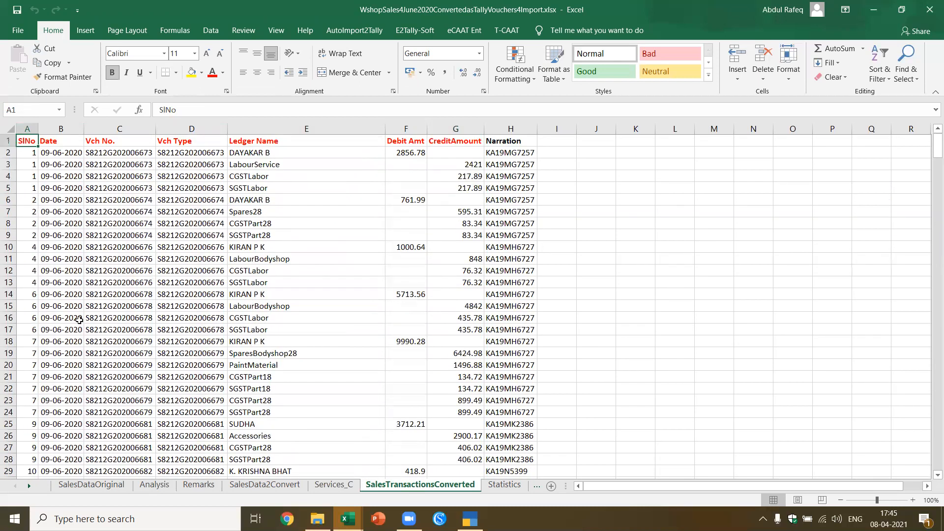
left_click(504, 484)
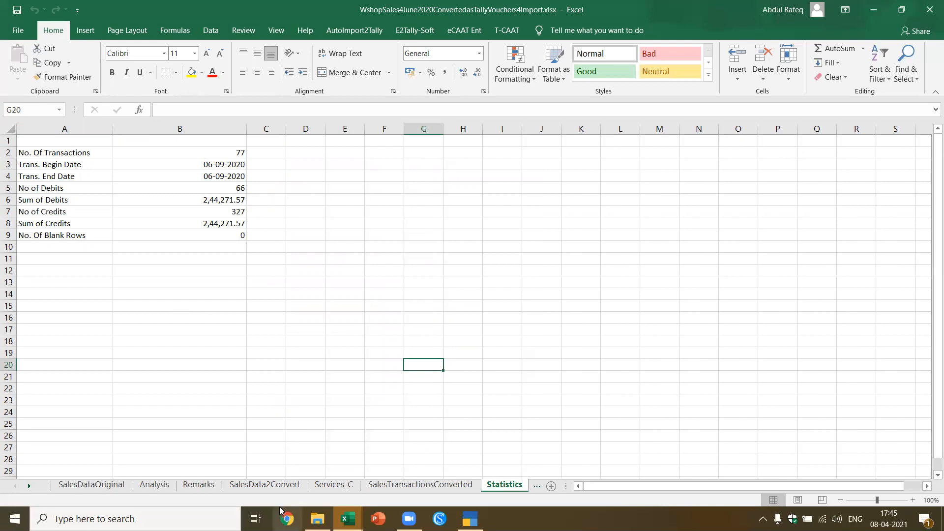
Start the Services / JV(s) conversion for SalesData2Convert, bring its form to the front and enter ABC as the company name
left_click(264, 485)
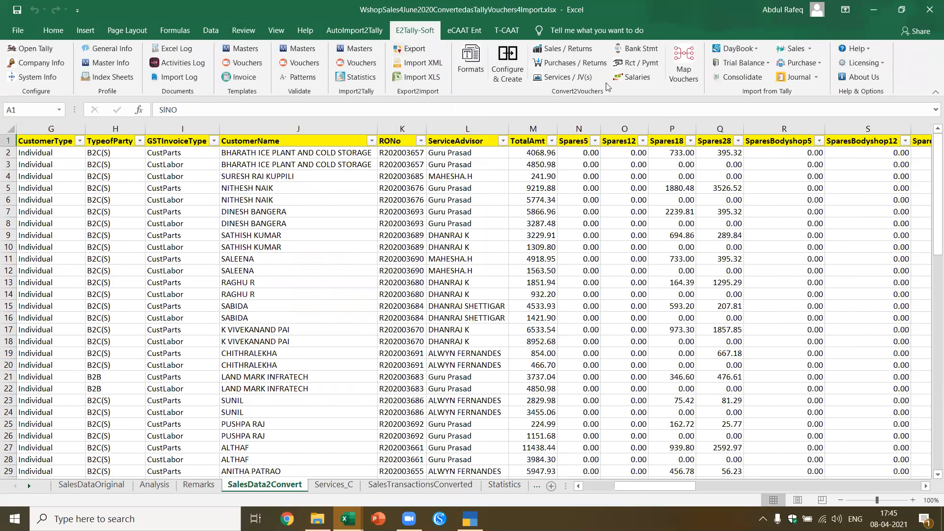
left_click(571, 77)
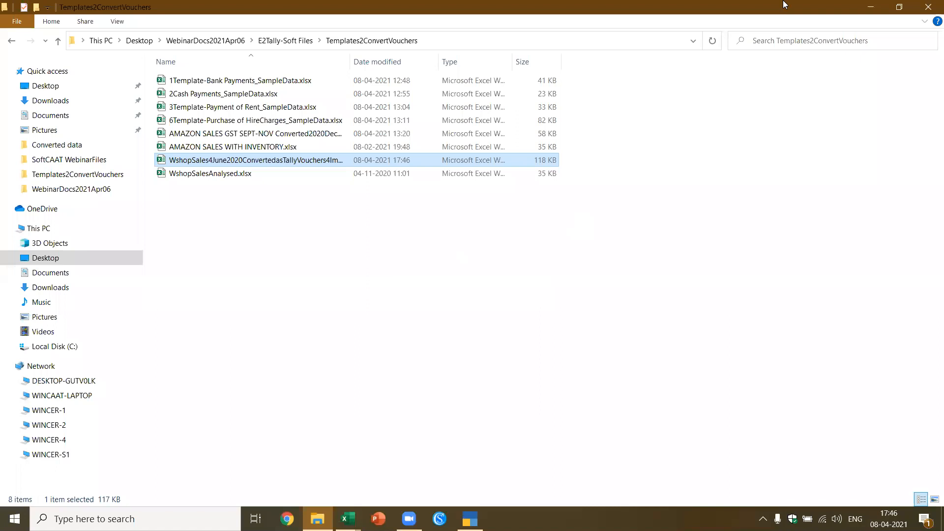
left_click(870, 6)
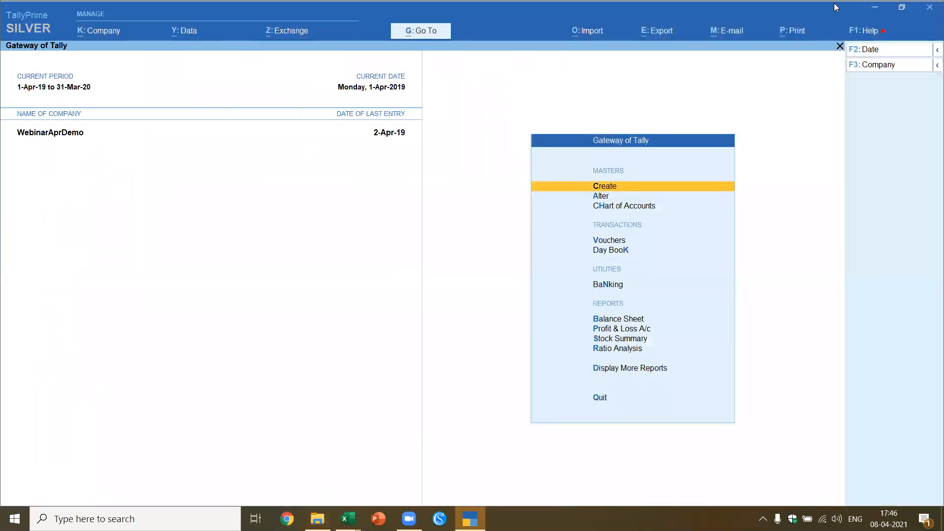
left_click(877, 7)
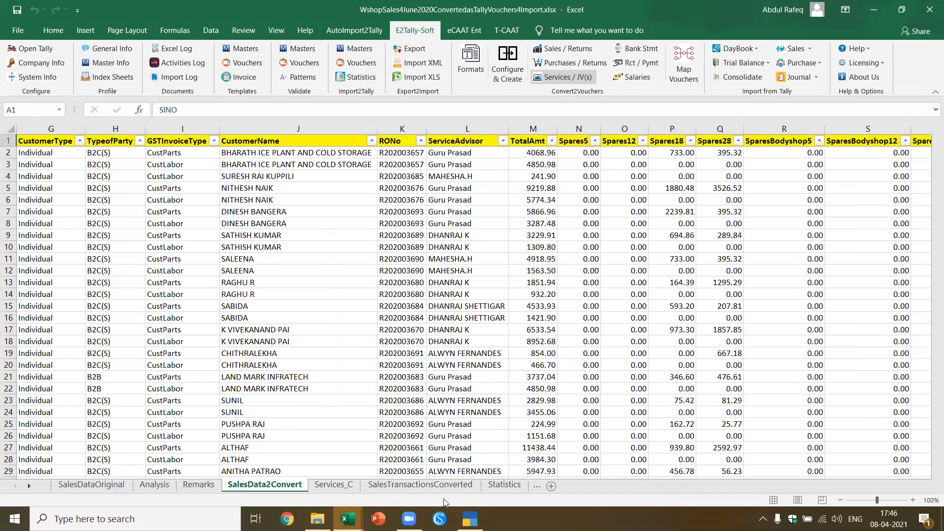
key("alt+Tab")
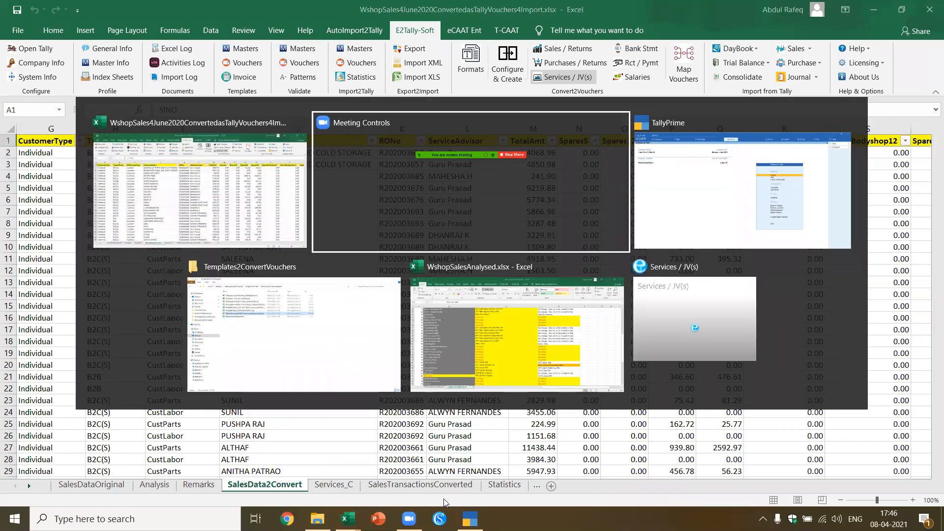
key("Tab")
key("Tab")
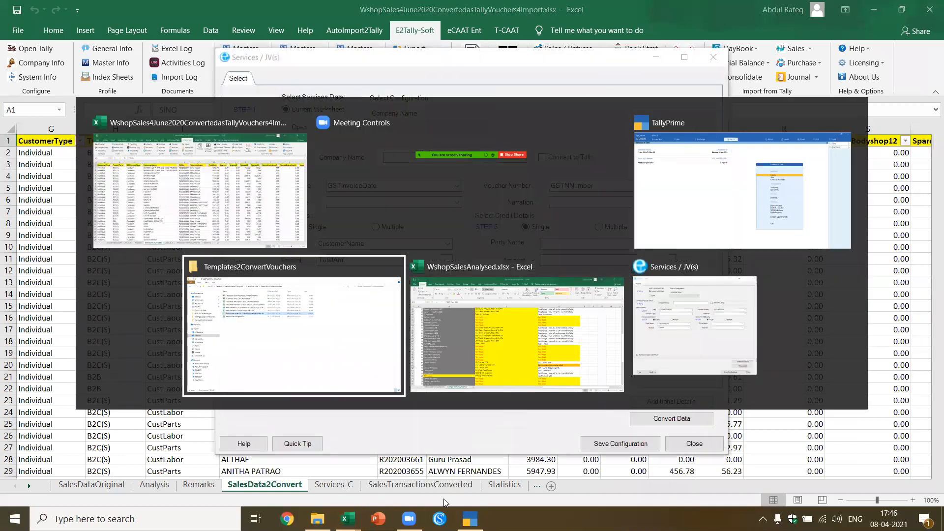
left_click(693, 324)
left_click(488, 159)
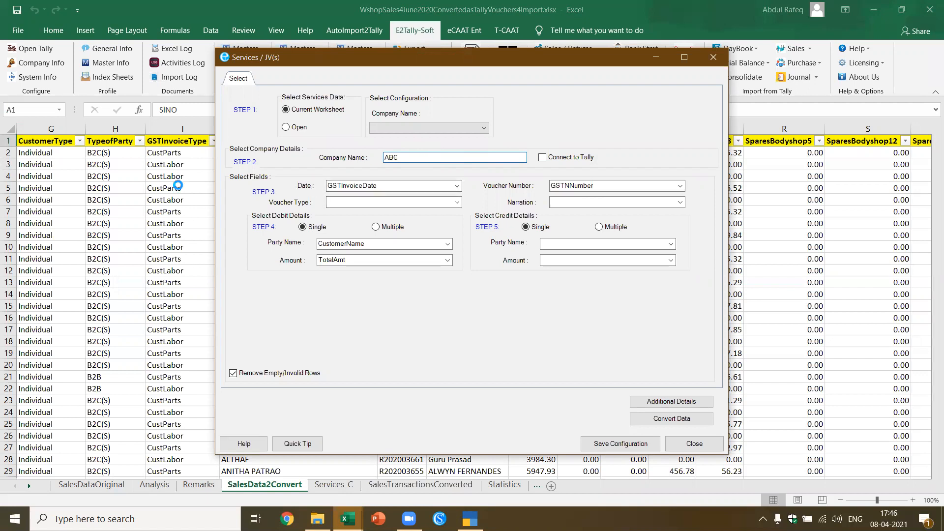
Map the voucher type to GSTInvoiceType and the narration to ServiceAdvisor
left_click(457, 202)
type("GSTInvoiceDate")
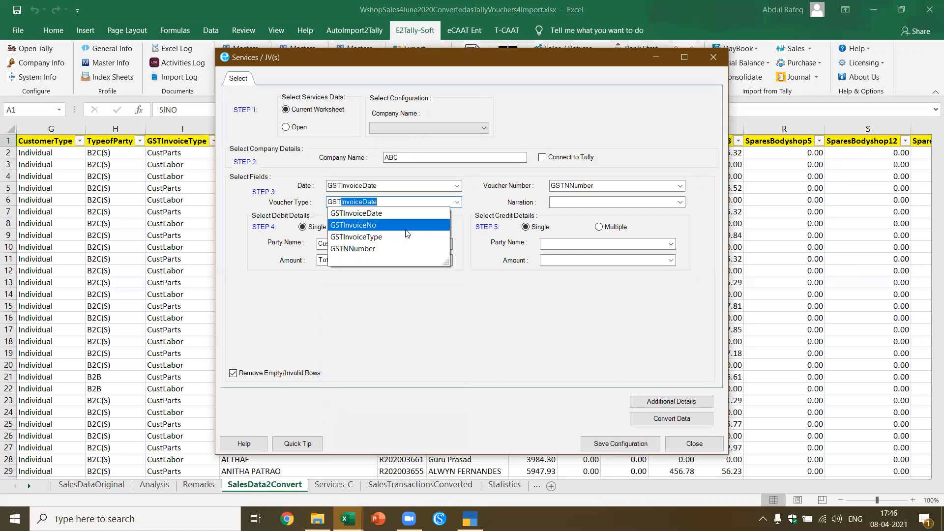
left_click(398, 232)
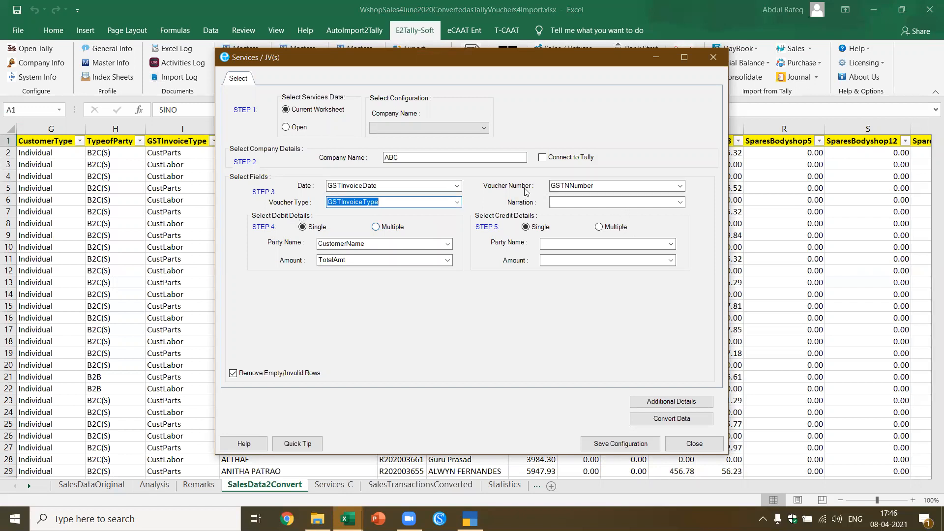
left_click(655, 201)
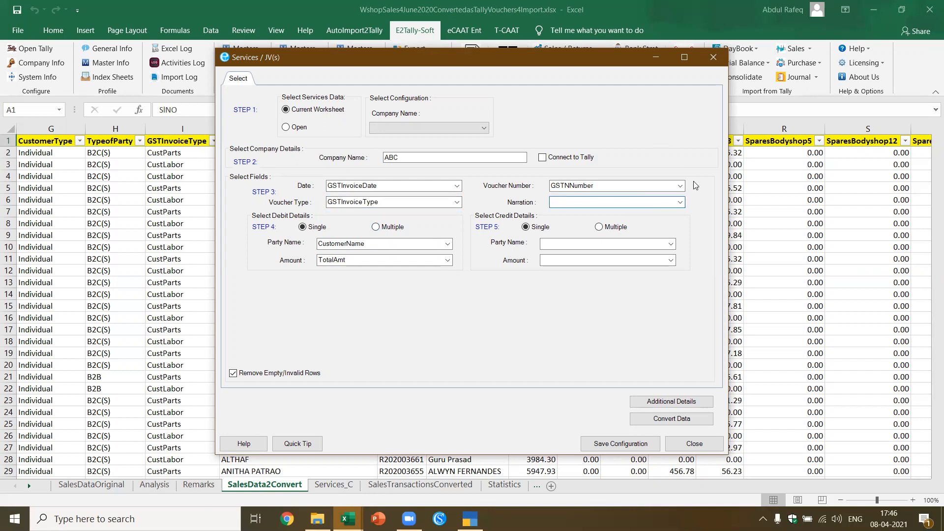
left_click(682, 204)
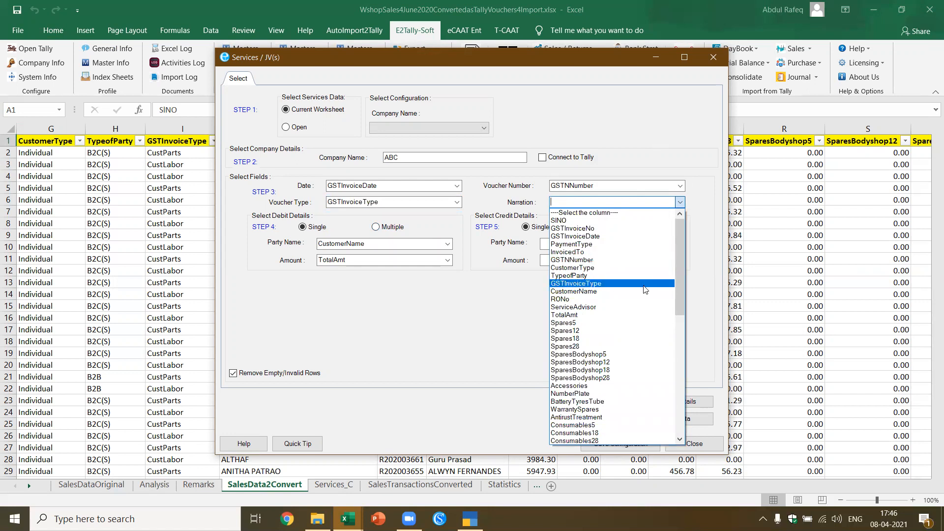
left_click(601, 306)
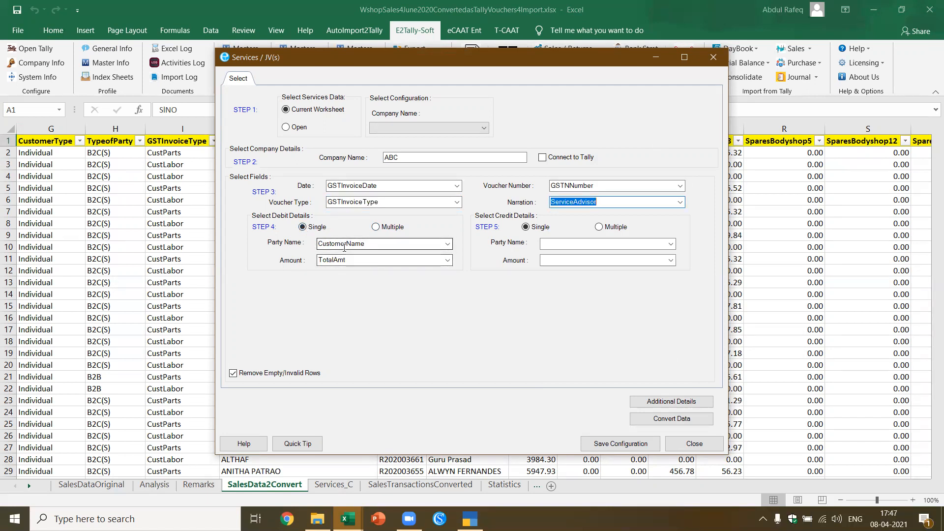
Use multiple credit details with all columns selected, then exclude SINO, GSTInvoiceNo, GSTInvoiceDate, PaymentType, InvoicedTo, GSTNNumber and CustomerType
left_click(601, 228)
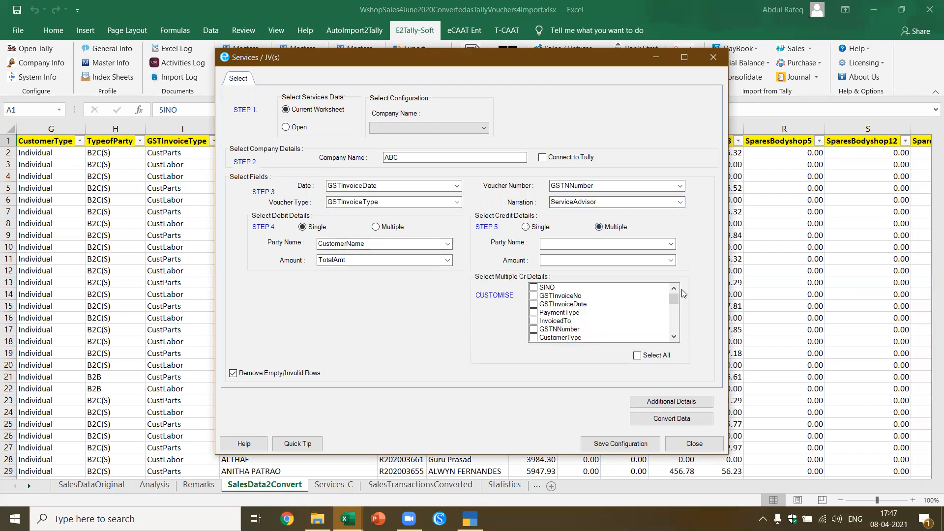
mouse_move(676, 296)
left_mouse_down()
mouse_move(681, 353)
mouse_move(678, 286)
left_mouse_up()
left_click(533, 287)
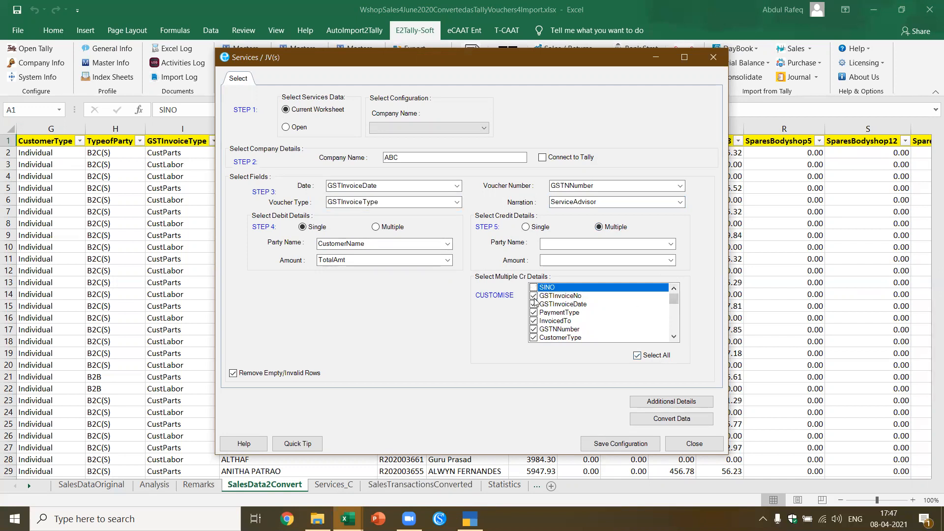
left_click(534, 296)
left_click(539, 304)
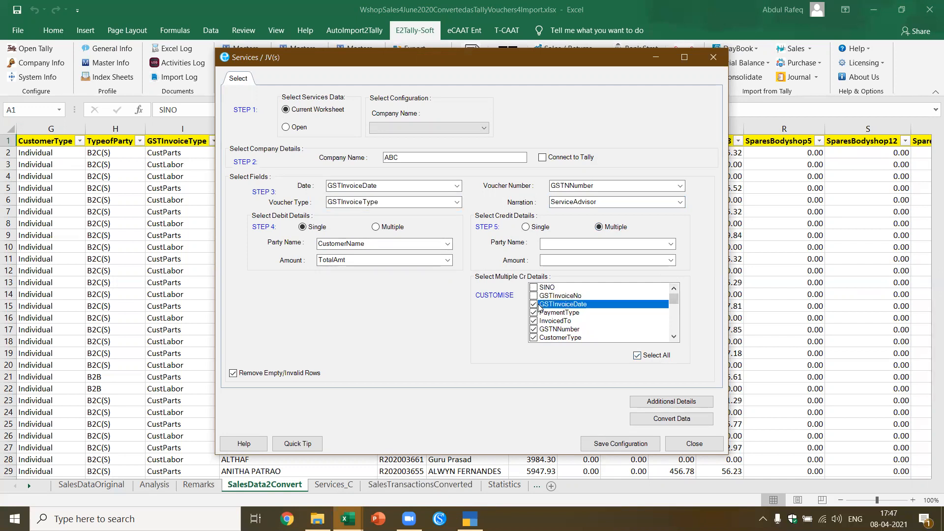
left_click(538, 314)
left_click(540, 321)
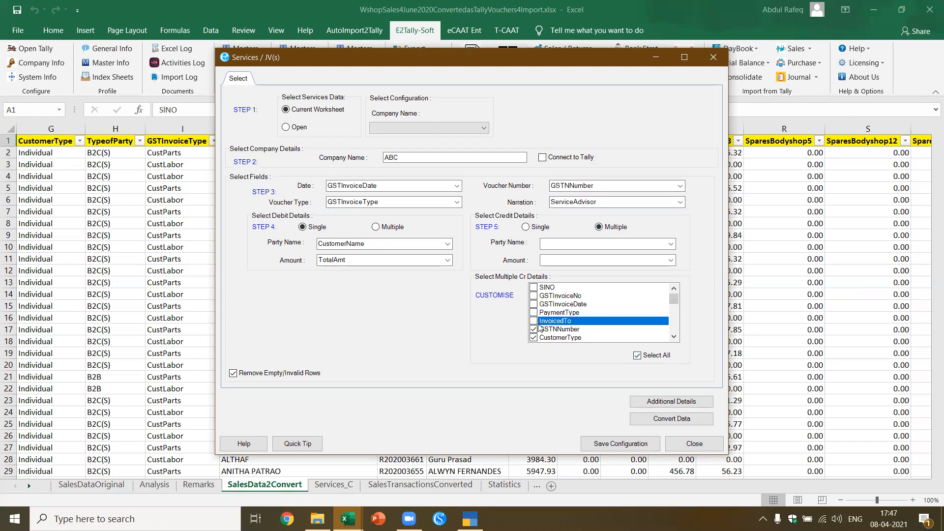
left_click(539, 329)
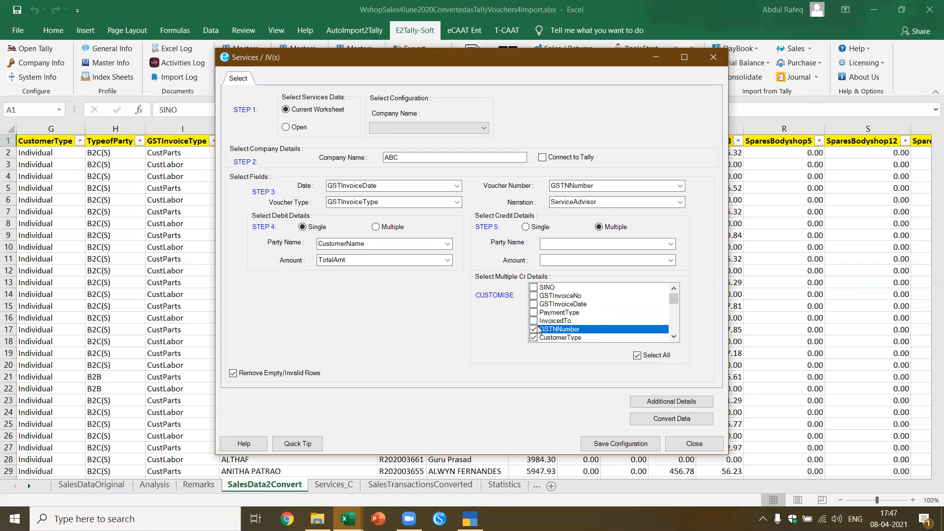
left_click(539, 338)
Exclude TypeofParty, GSTInvoiceType, CustomerName, RONo, ServiceAdvisor and TotalAmt from the multiple credit columns
scroll(551, 316, "down", 1)
scroll(551, 316, "down", 2)
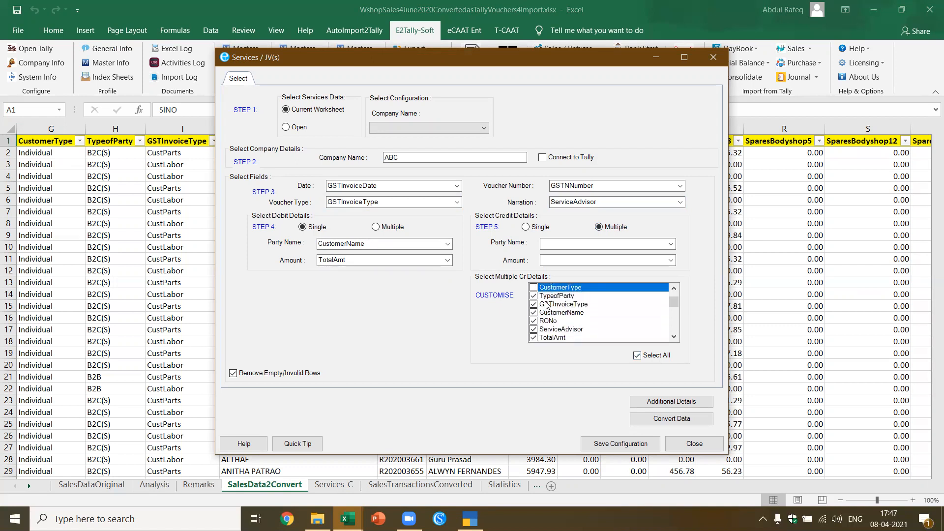
left_click(533, 296)
left_click(533, 304)
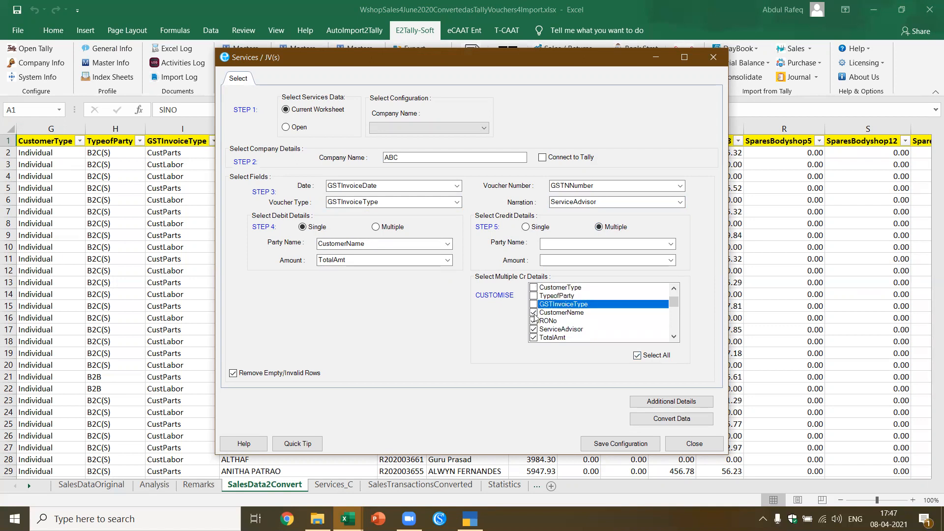
left_click(534, 312)
left_click(534, 321)
left_click(534, 329)
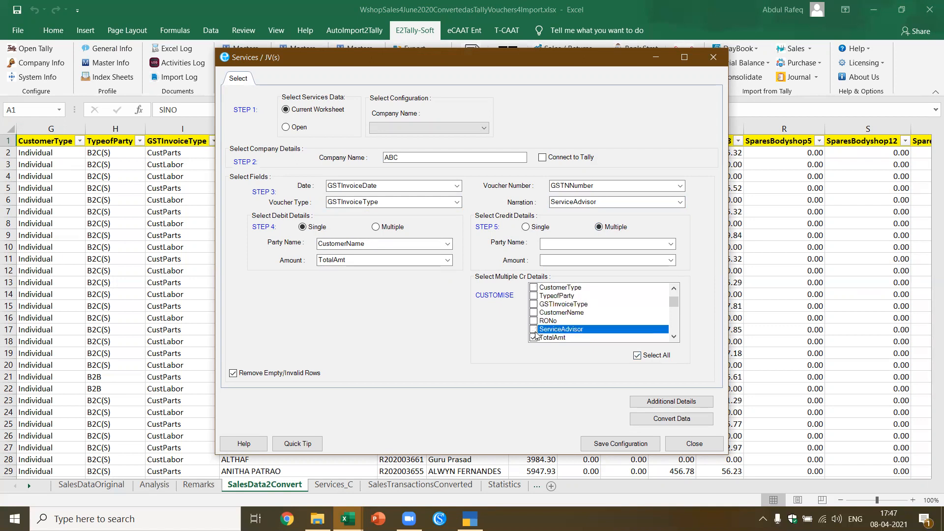
left_click(533, 338)
Exclude RoundOff from the multiple credit columns and convert the sales data into vouchers
scroll(564, 309, "down", 3)
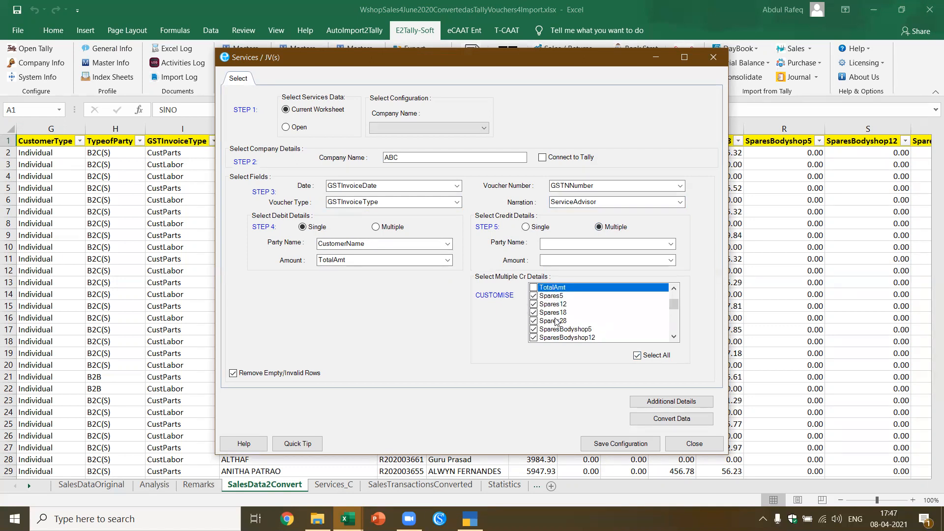
scroll(600, 319, "down", 5)
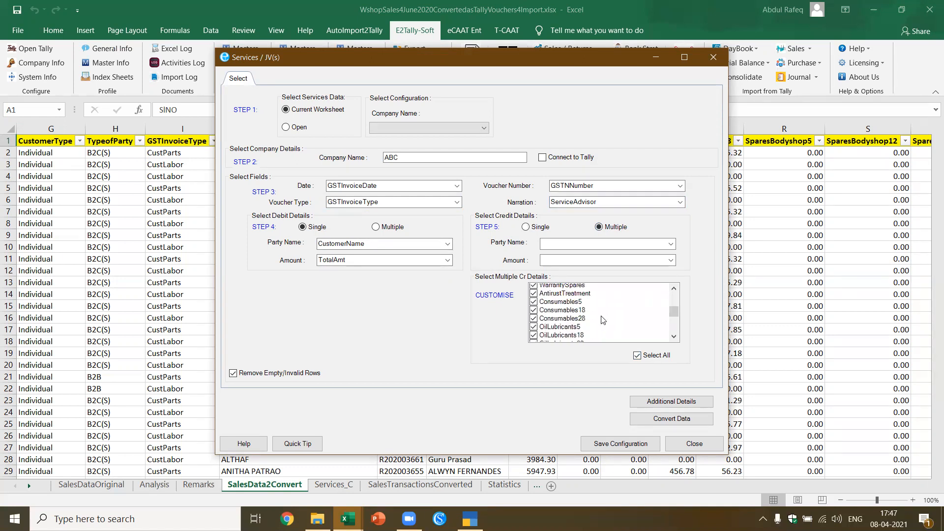
scroll(604, 332, "down", 3)
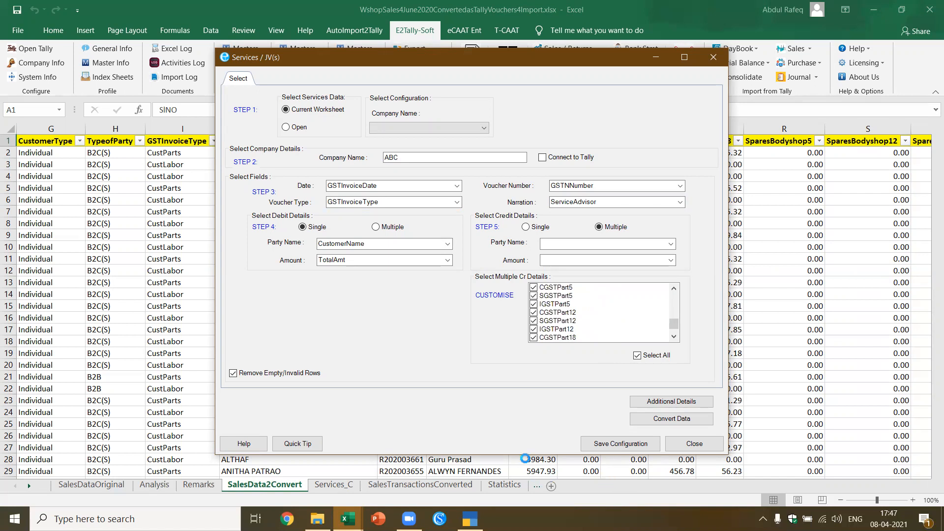
scroll(612, 318, "down", 2)
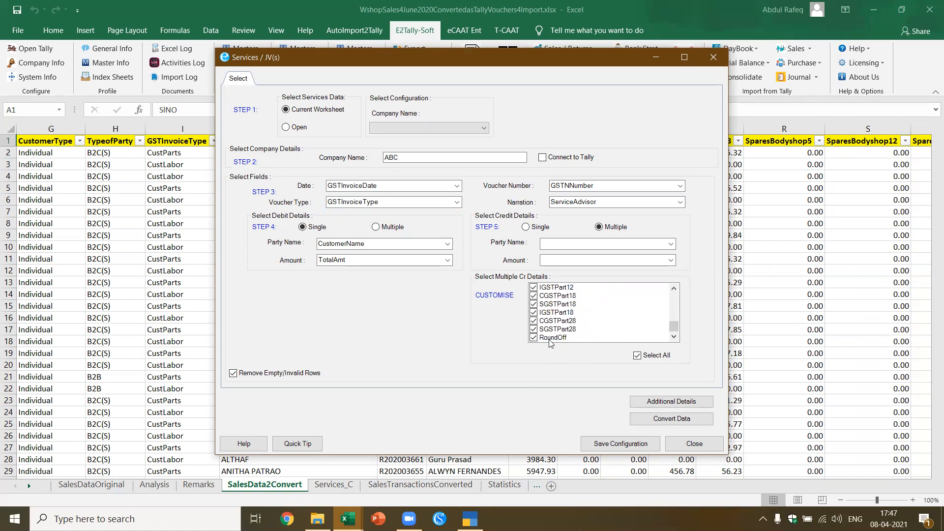
left_click(534, 338)
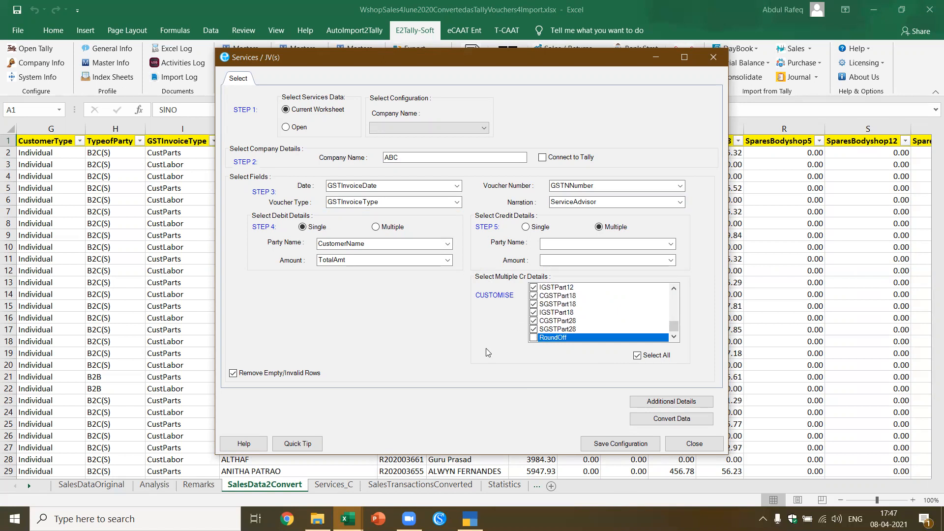
left_click(660, 419)
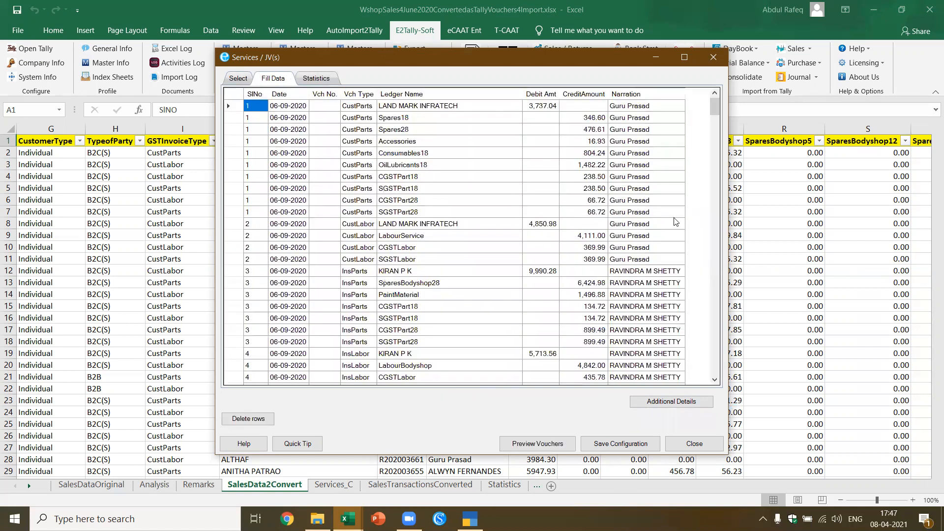
Review the conversion statistics and compare the debit and credit amounts of transactions 1 and 3 in the filled data
left_click(322, 79)
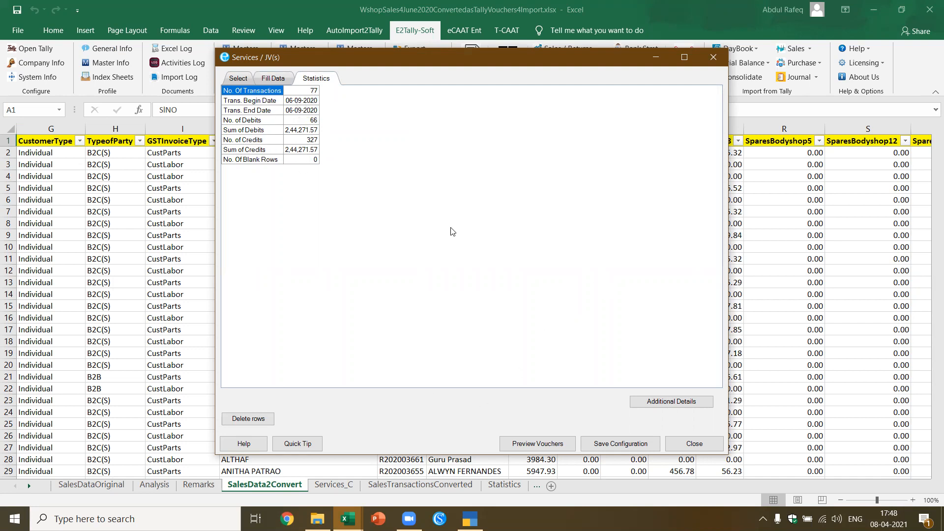
left_click(275, 78)
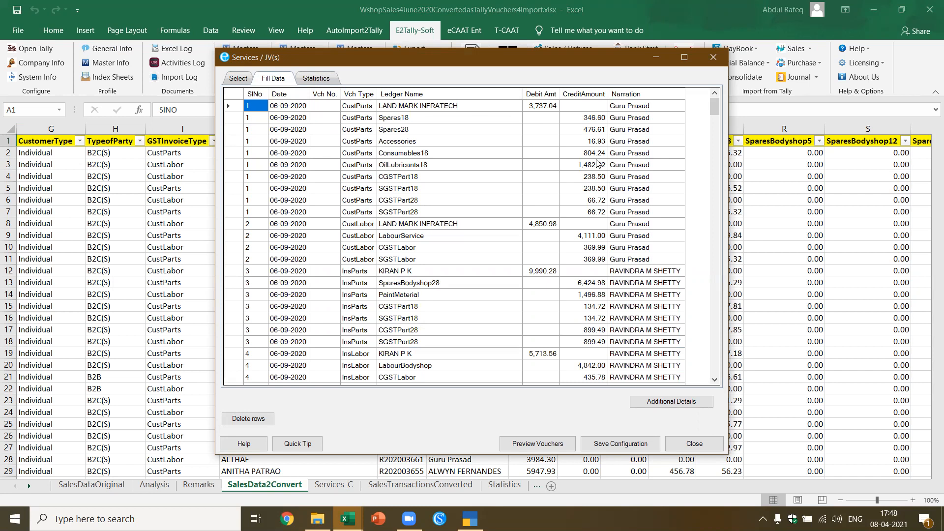
left_click(538, 104)
left_click_drag(593, 121, 600, 215)
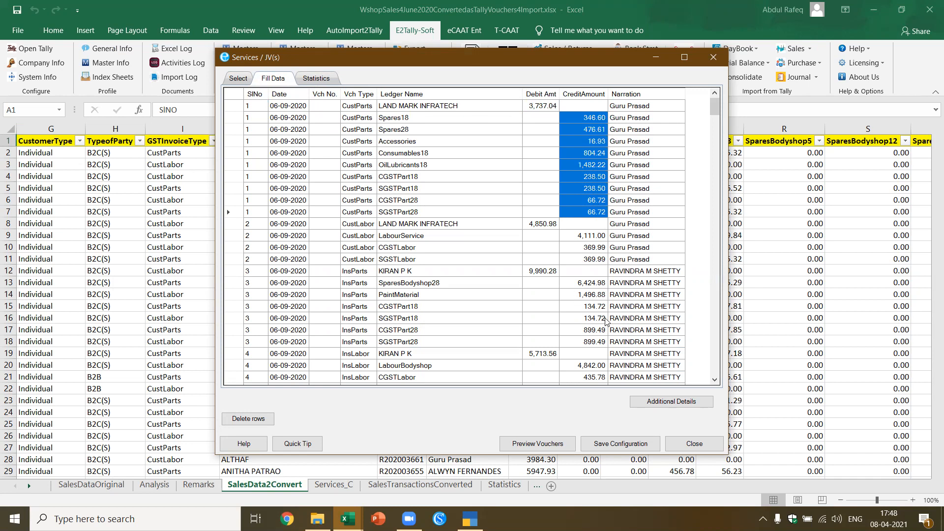
left_click_drag(603, 240, 602, 347)
left_click(548, 272)
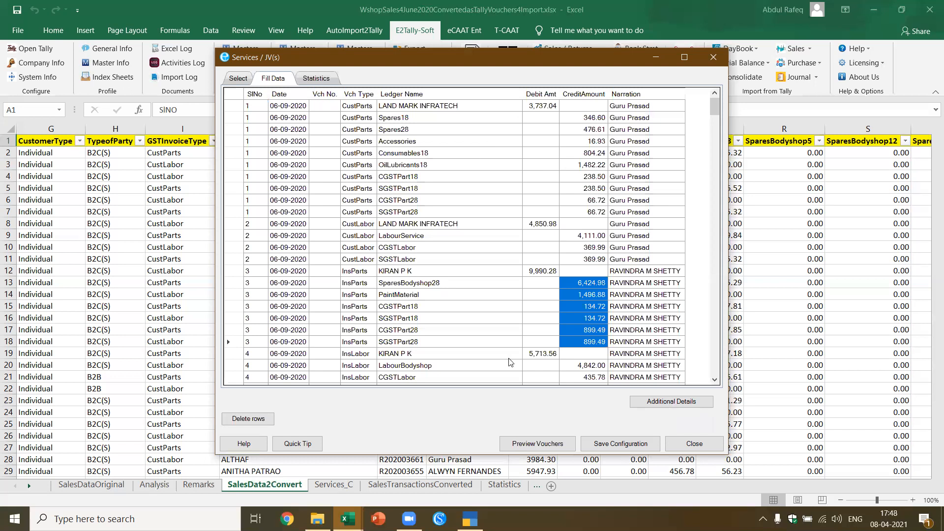
Preview the converted vouchers, check the first transaction's ledger names, and save the vouchers in the current workbook
left_click(534, 442)
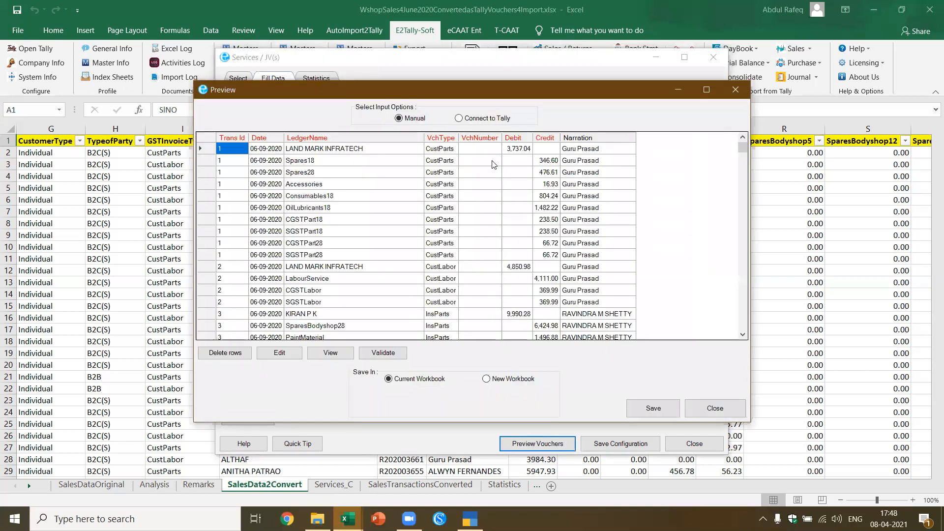
scroll(462, 202, "down", 2)
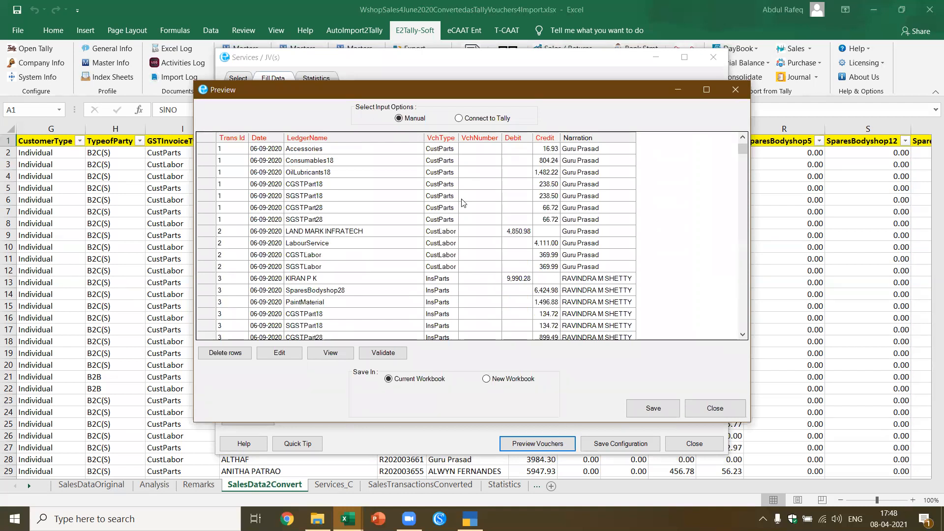
scroll(463, 203, "up", 2)
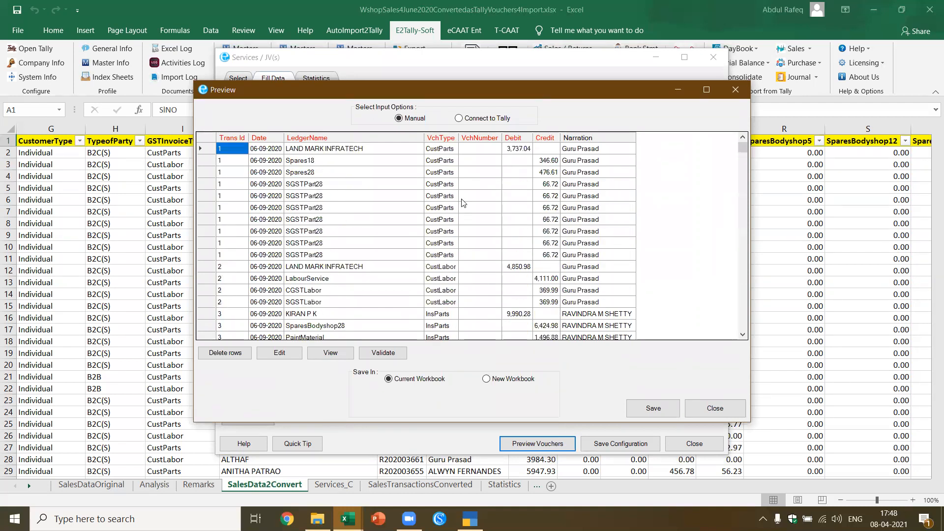
left_click(312, 150)
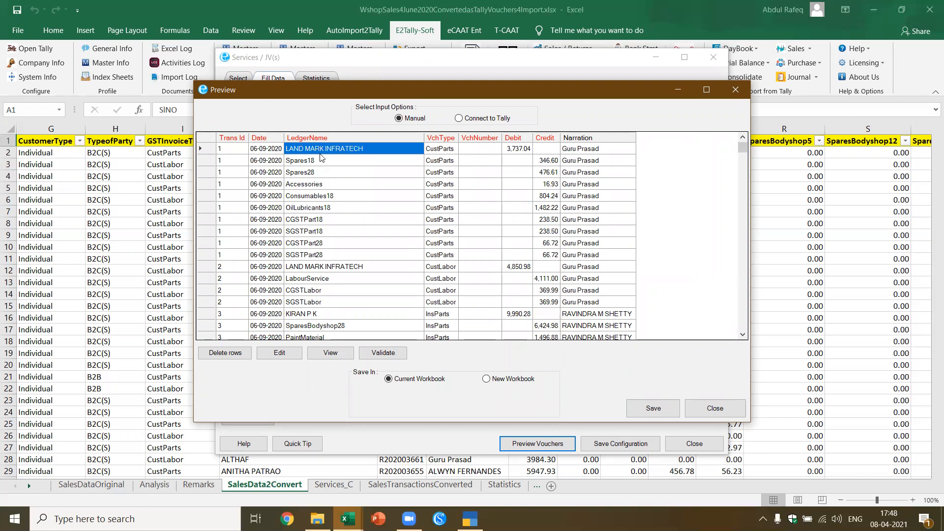
left_click(301, 163)
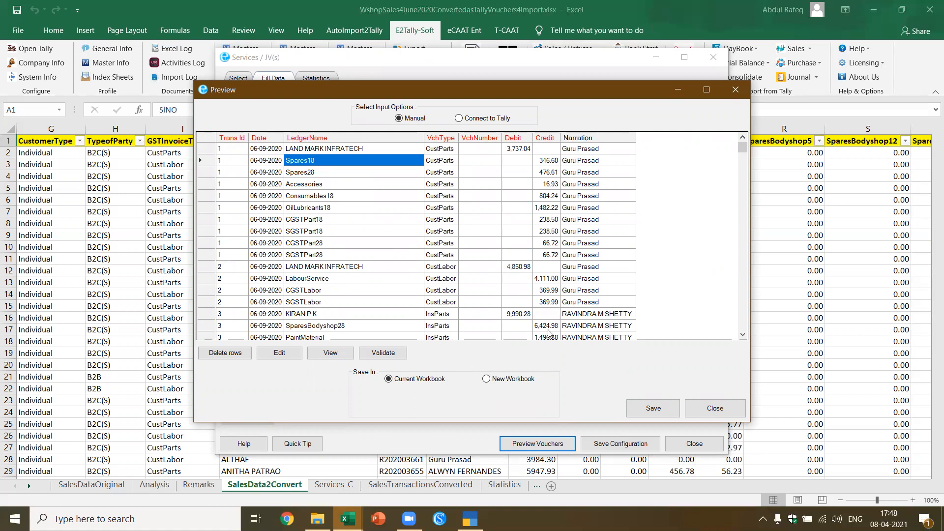
left_click(639, 409)
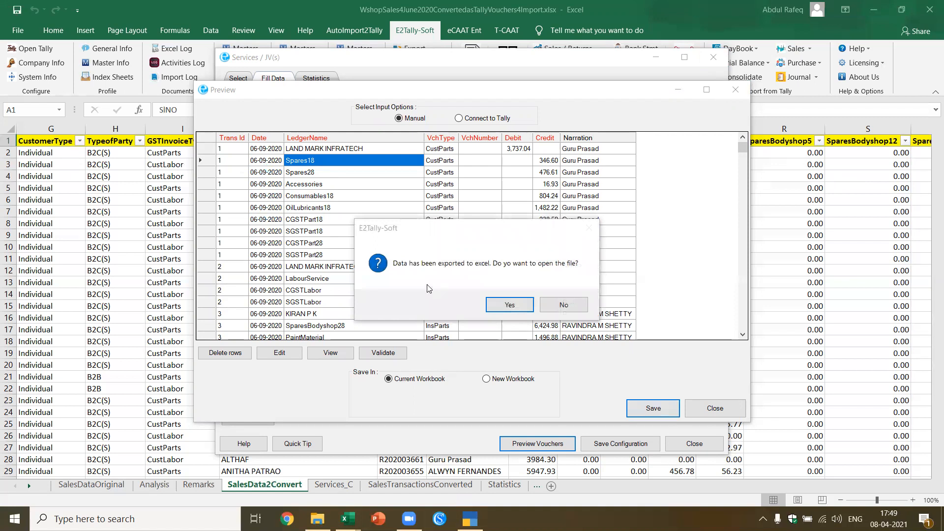
Open the exported voucher data and go to the ServicesVch sheet
left_click(510, 305)
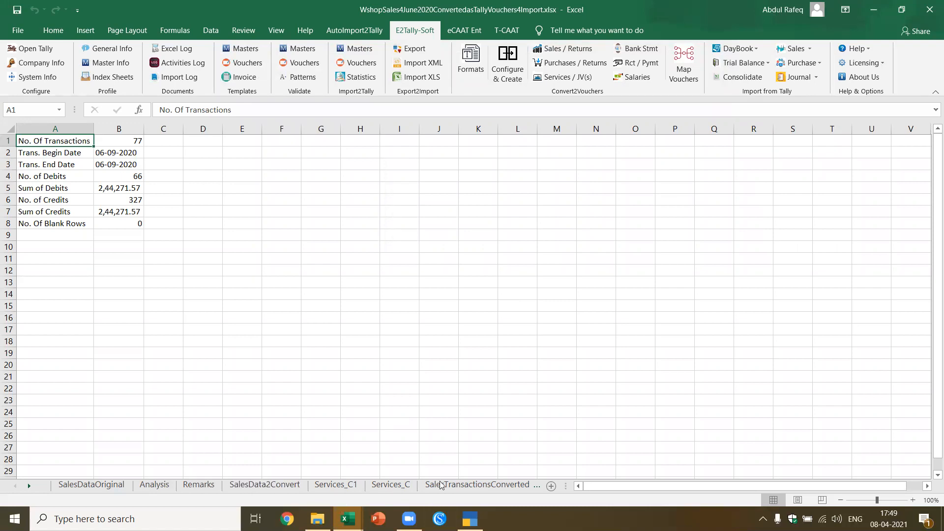
left_click(453, 483)
left_click(479, 486)
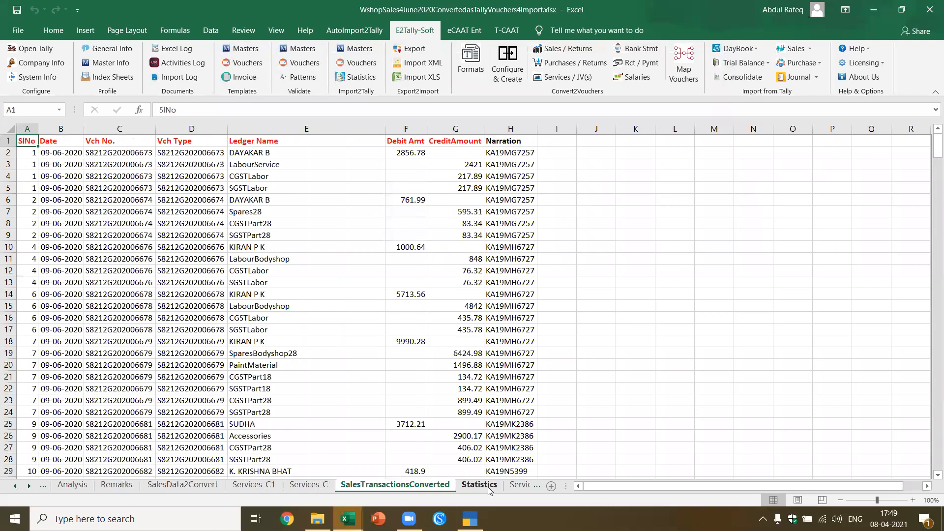
left_click(514, 487)
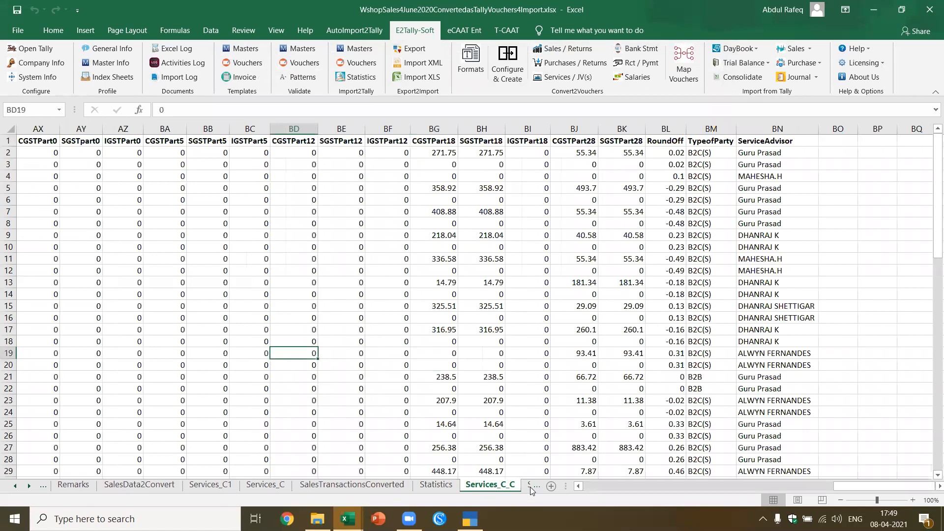
left_click(530, 487)
left_click(444, 233)
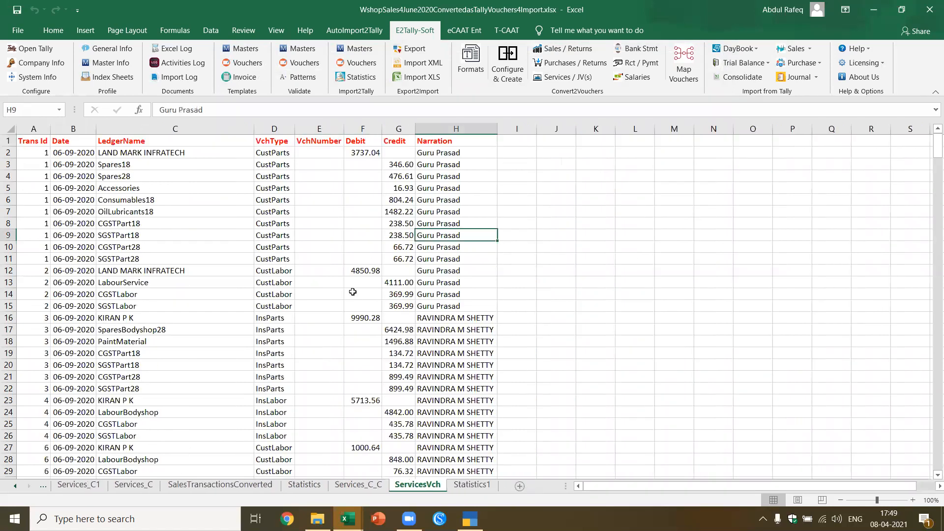
Examine the voucher rows on ServicesVch and select the Debit column to check its sum
left_click(354, 153)
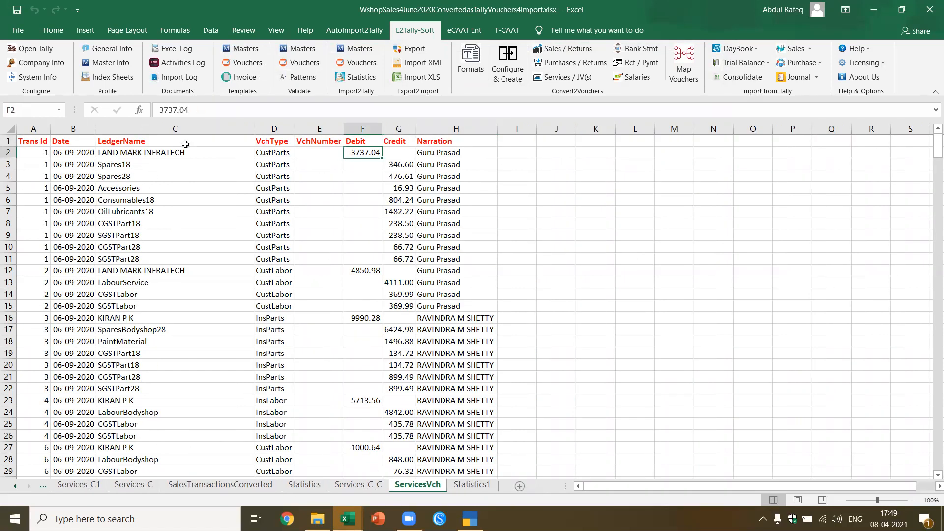
scroll(450, 315, "down", 5)
scroll(455, 333, "up", 5)
left_click(367, 140)
key("ctrl+shift+Down")
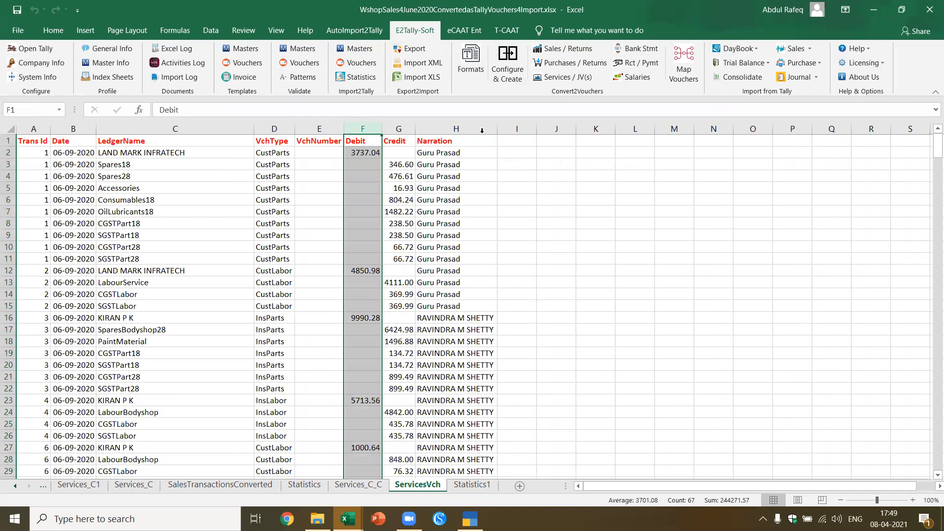
Compare the Credit and Debit column sums on ServicesVch at a larger zoom, and widen the Date column so its dates are readable
left_click(399, 128)
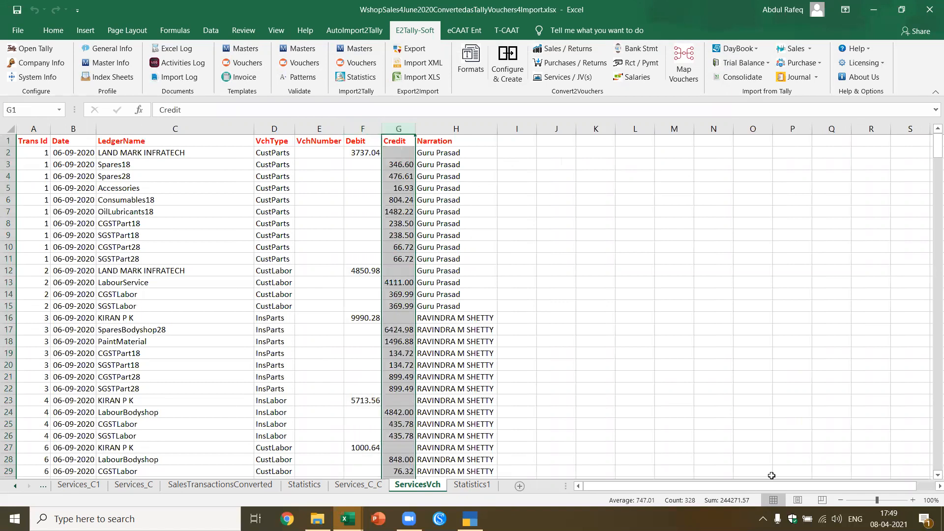
left_click(884, 500)
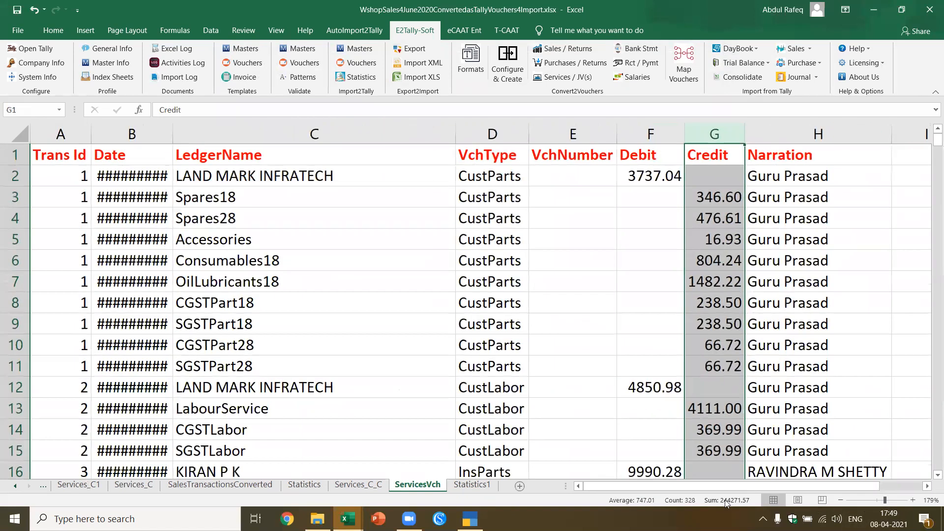
left_click(642, 134)
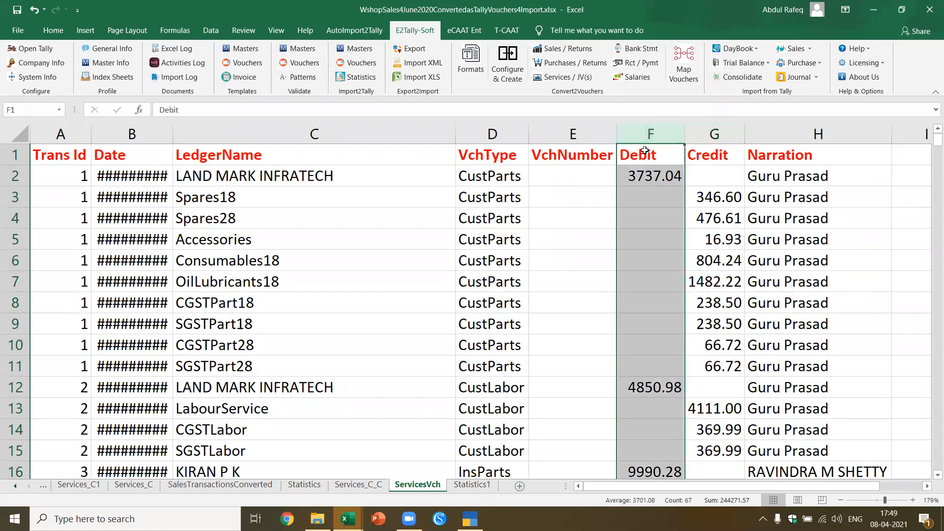
left_click_drag(178, 132, 209, 133)
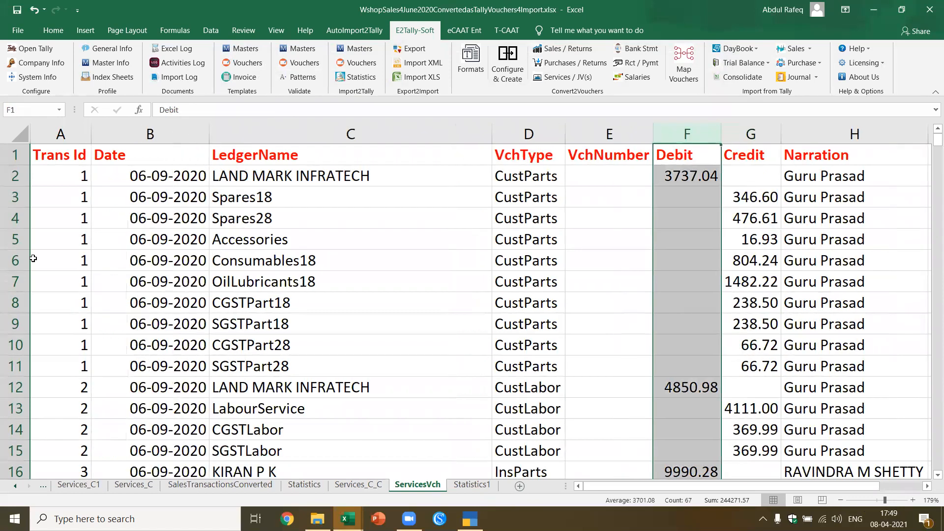
Check the last voucher rows on ServicesVch and return to the first transaction's ledger names
left_click(94, 279)
key("Left")
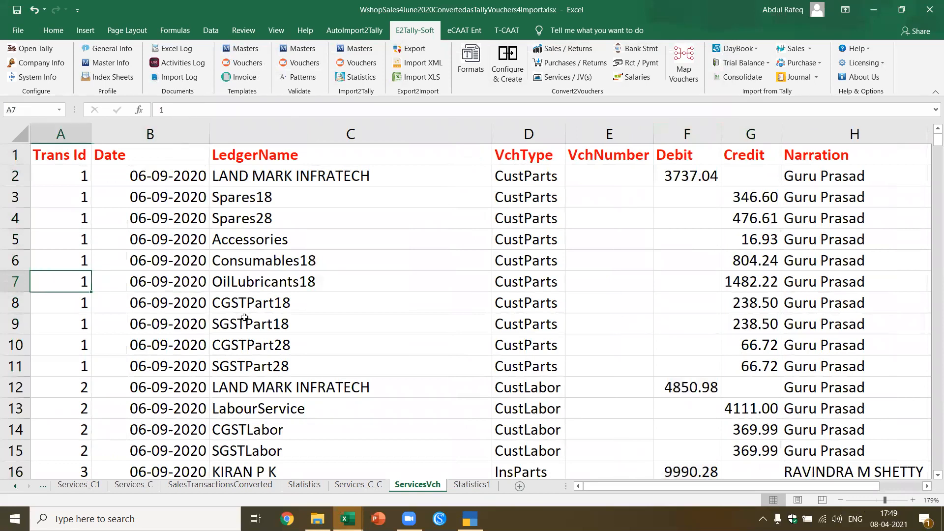
key("ctrl+Down")
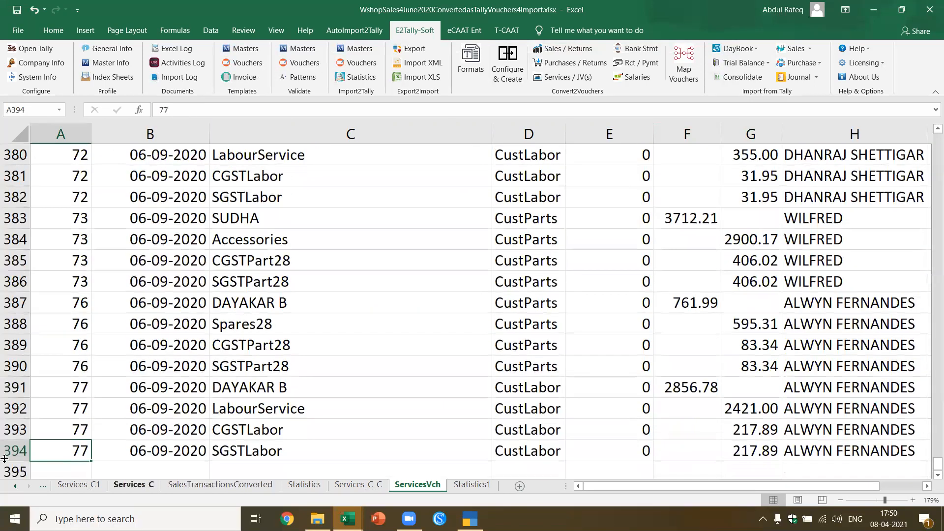
left_click(286, 324)
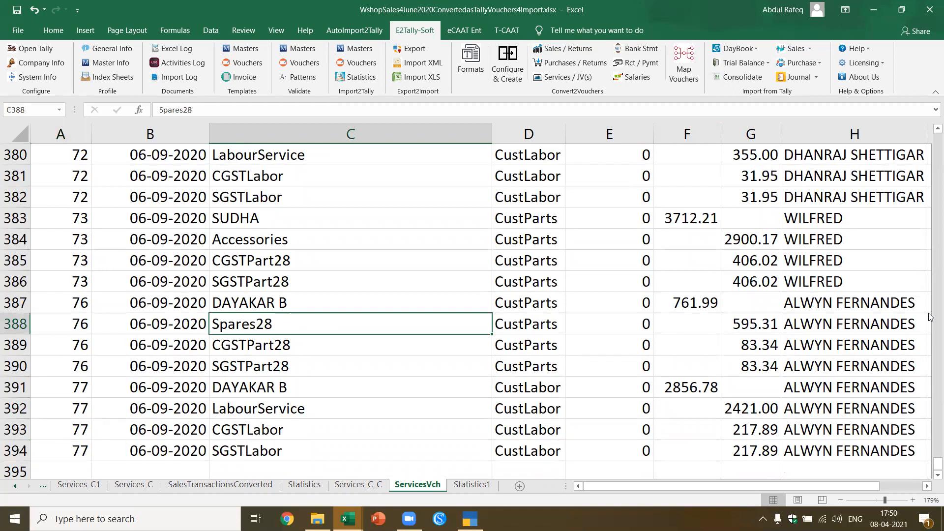
key("ctrl+Home")
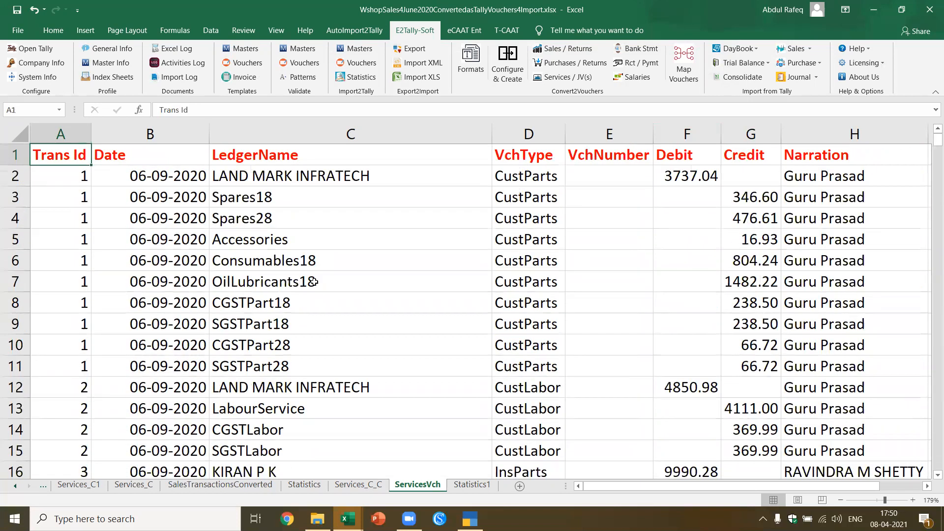
left_click(291, 269)
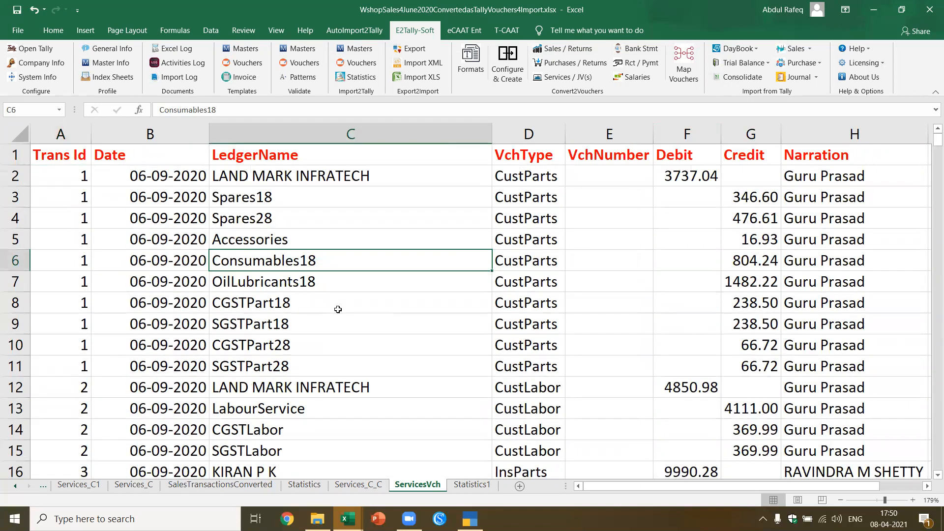
Close the workshop sales workbook without saving and open the AMAZON SALES GST SEPT-NOV Converted2020Dec workbook from the Templates2ConvertVouchers folder
left_click(919, 6)
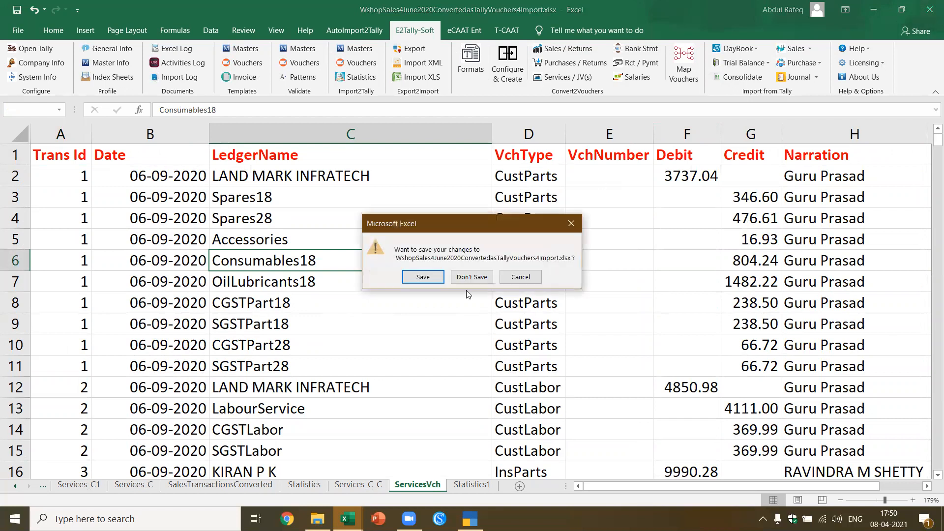
left_click(467, 274)
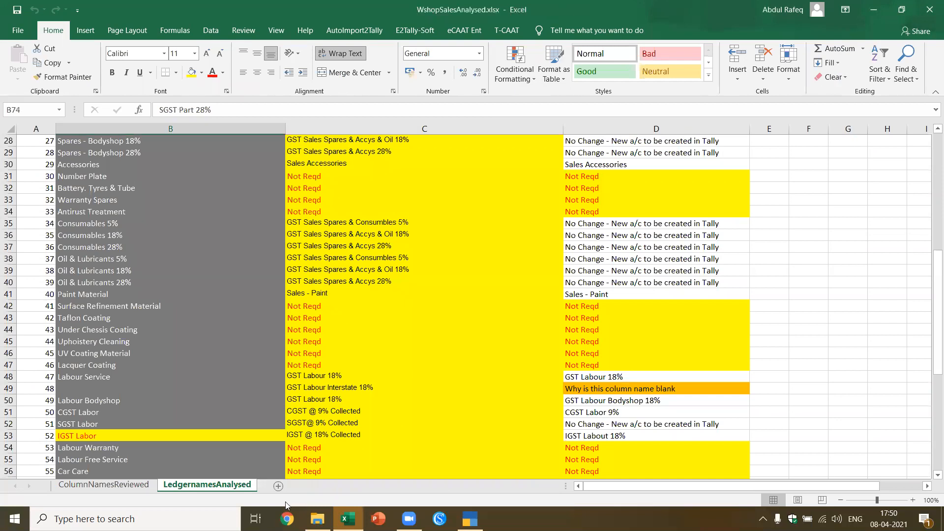
left_click(317, 519)
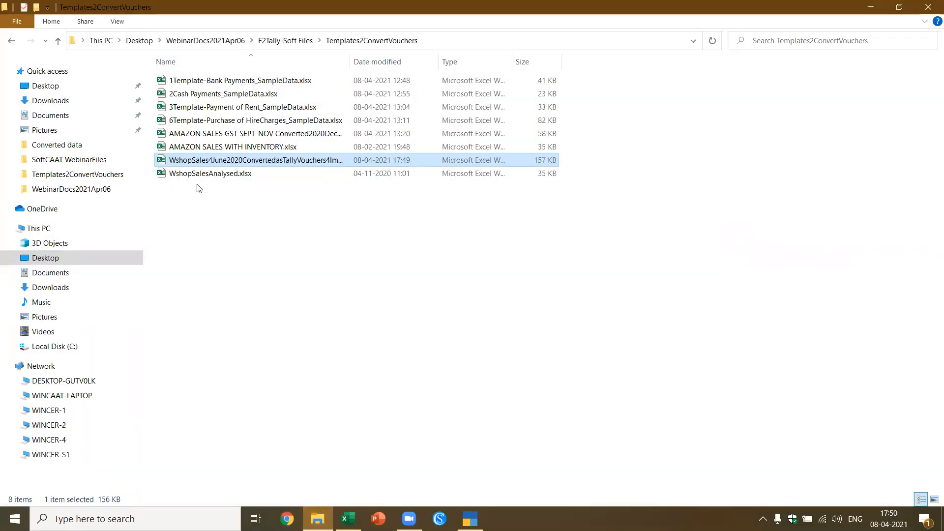
double_click(248, 135)
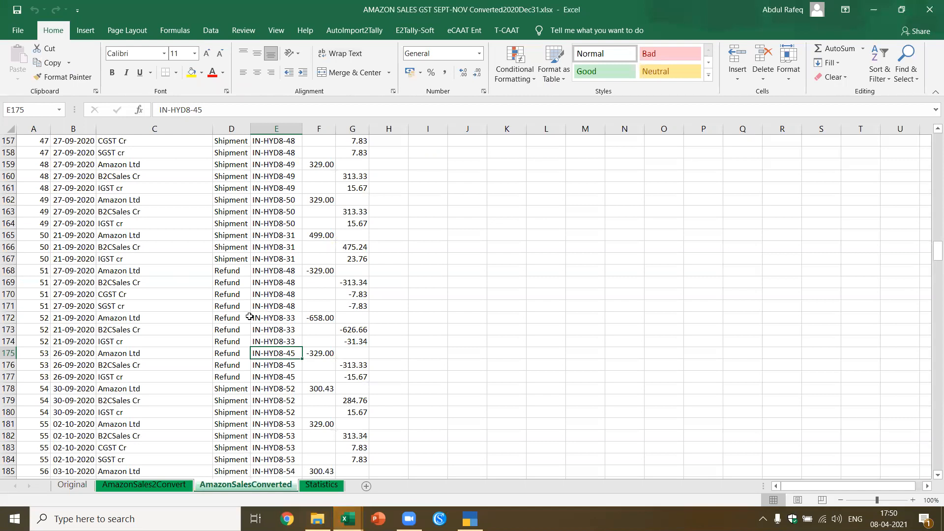
Go to the Original sheet and examine the Amazon GST sales rows from the header down through the shipment transactions
left_click(249, 317)
left_click(144, 484)
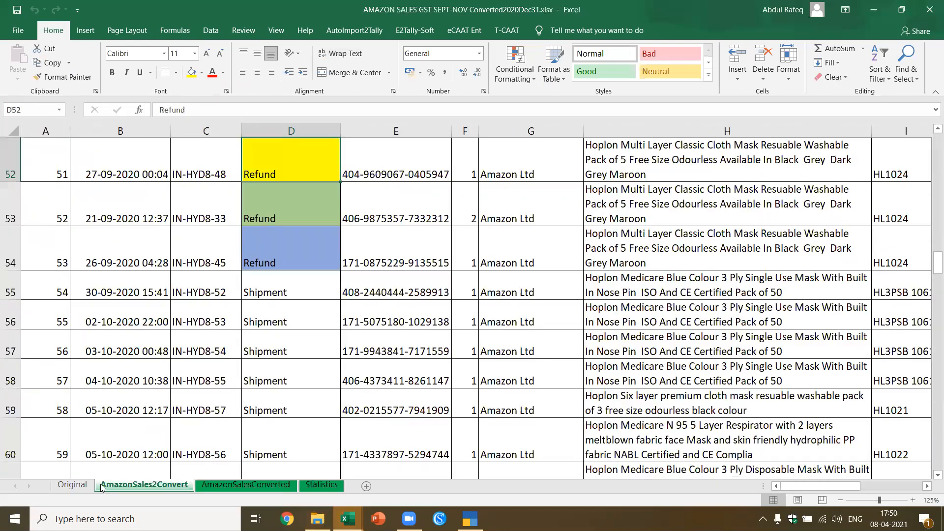
left_click(71, 485)
scroll(195, 236, "up", 16)
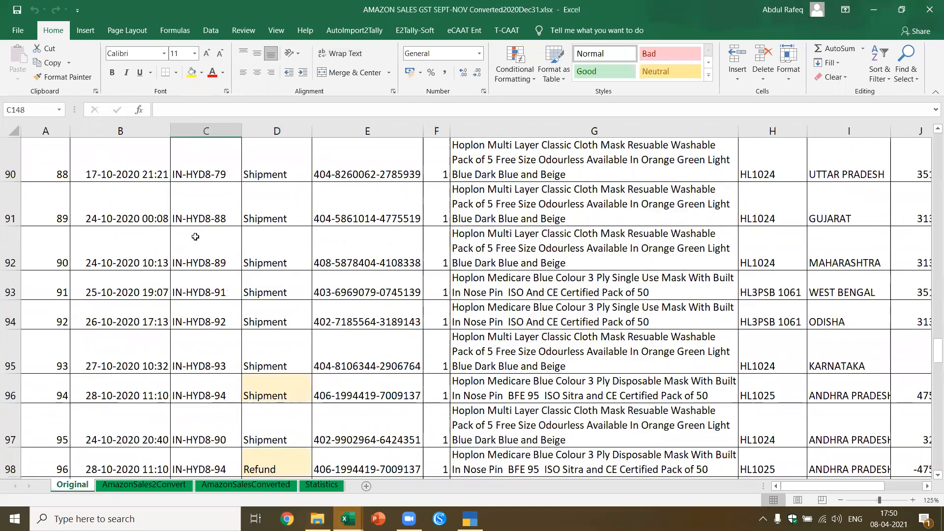
key("ctrl+Home")
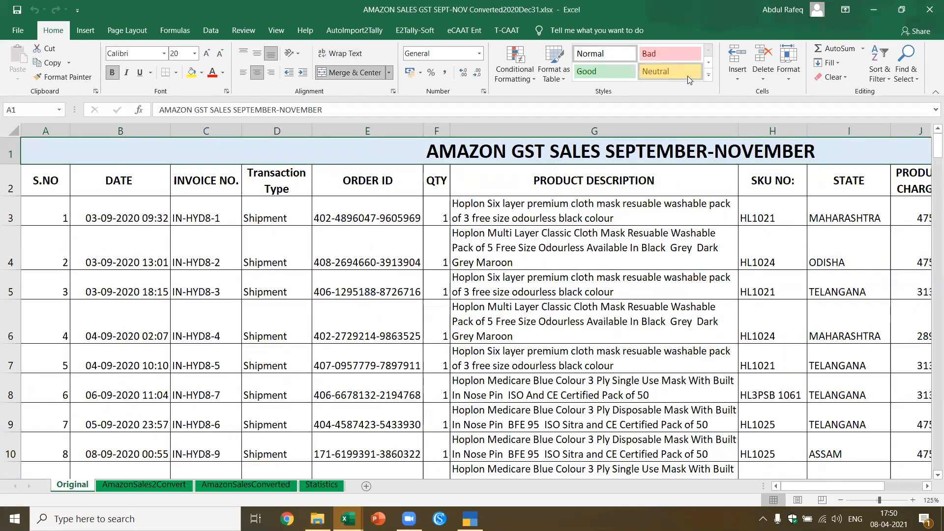
left_click(145, 318)
scroll(163, 330, "down", 11)
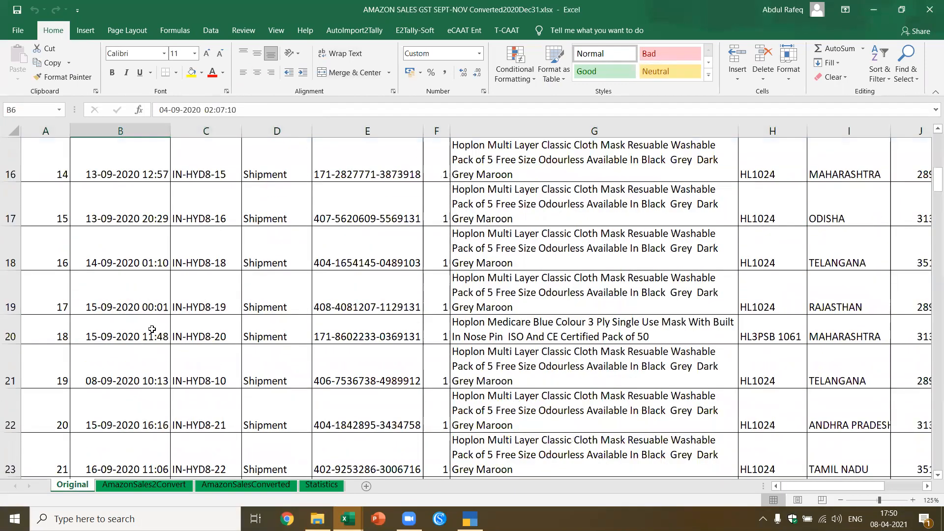
scroll(175, 358, "down", 18)
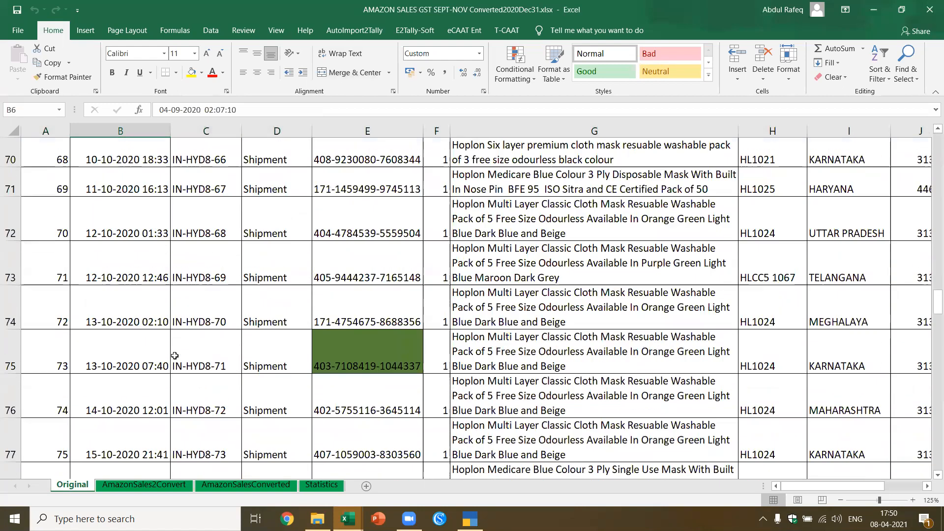
scroll(176, 354, "down", 15)
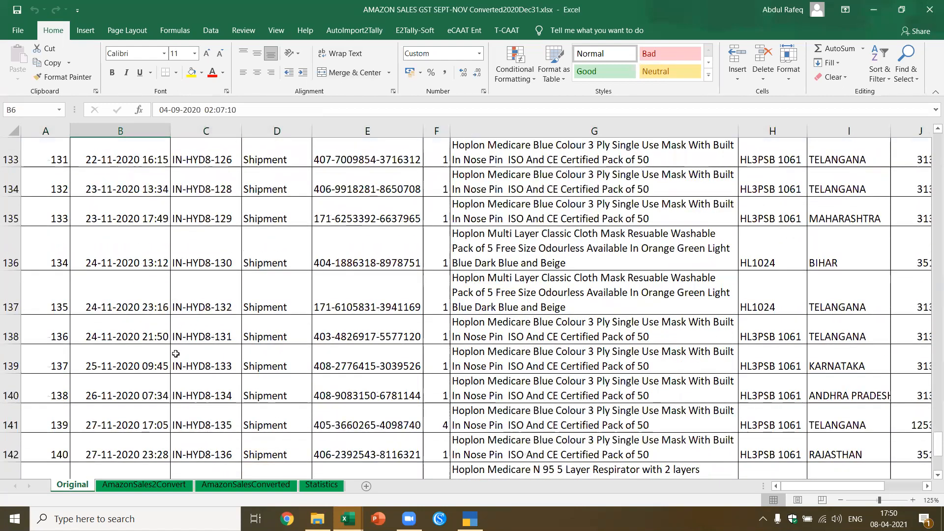
Check the Refund transactions among the shipments and the TOTAL row at the end of the Original sheet
scroll(276, 351, "up", 6)
scroll(276, 351, "up", 6)
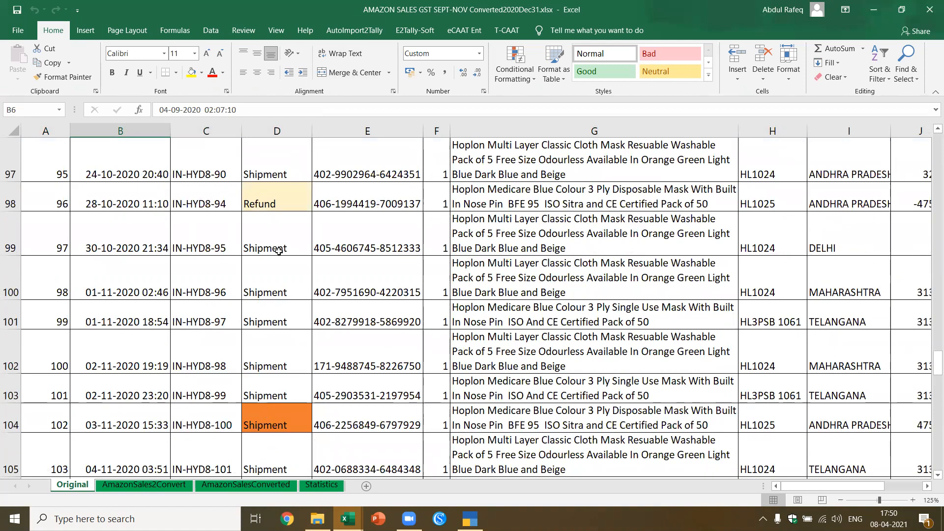
left_click(272, 208)
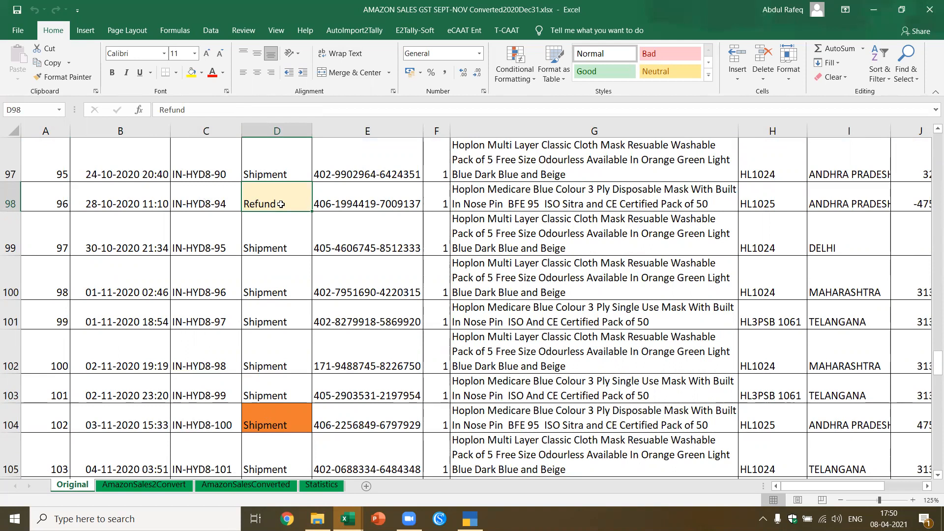
scroll(281, 204, "down", 14)
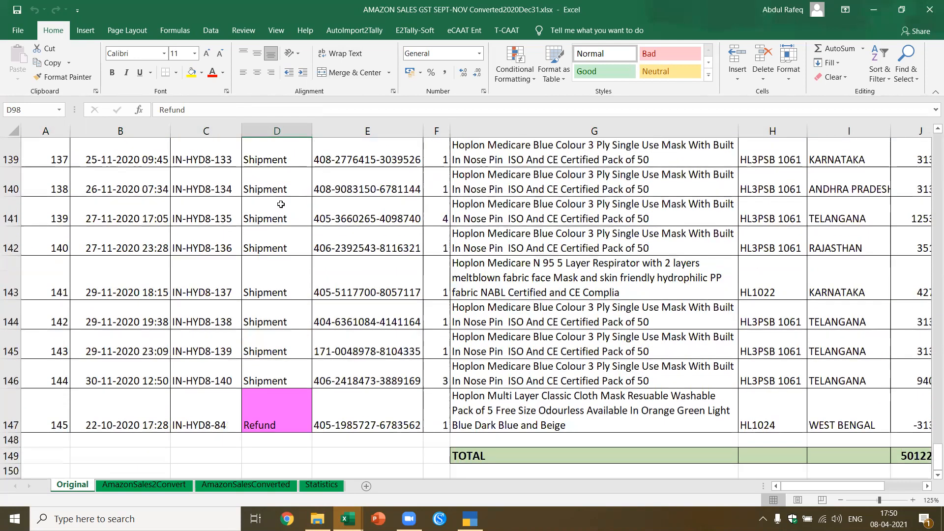
scroll(280, 204, "down", 3)
scroll(280, 204, "up", 2)
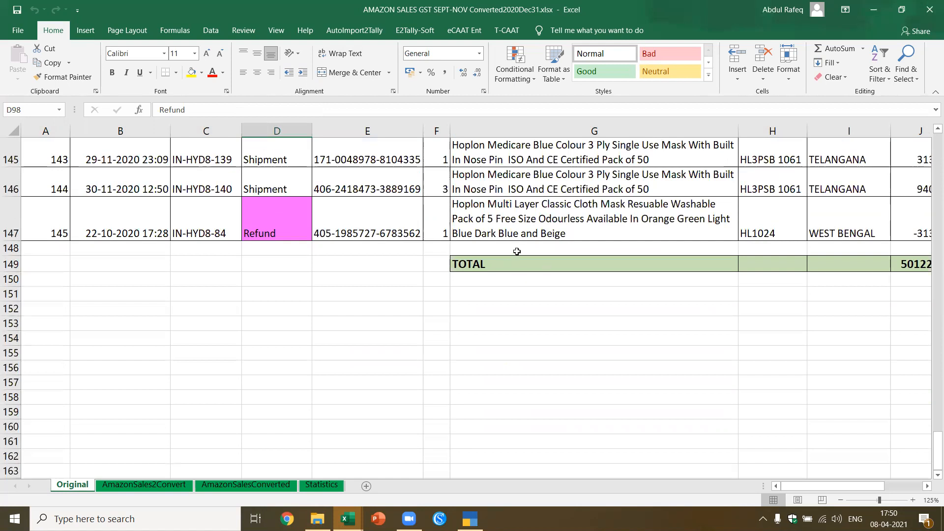
left_click(517, 252)
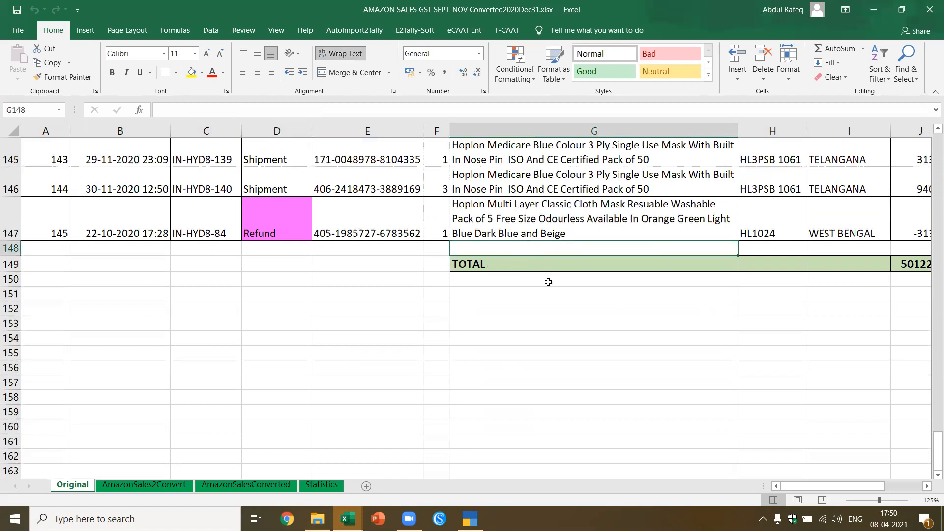
Examine the AmazonSales2Convert column headers, from PartyLedgerDr across B2CSalesCr, CGSTCr, SGSTcr and IGSTcr to HSNCODE
left_click(138, 485)
left_click(190, 273)
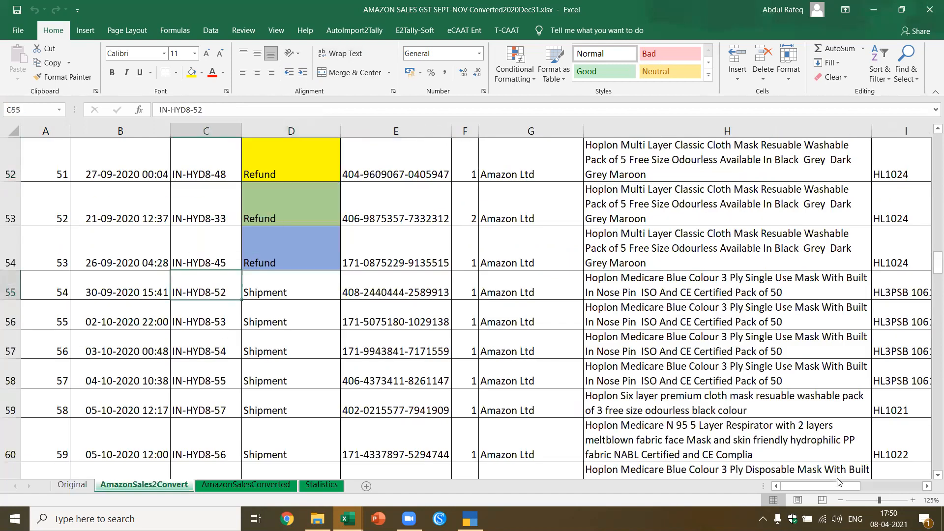
key("ctrl+Home")
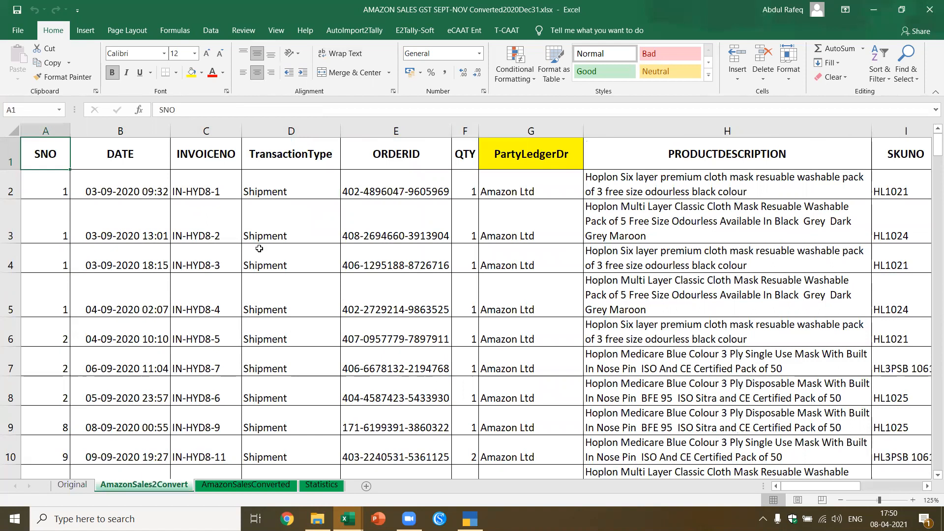
left_click(761, 158)
key("Right")
key("Right")
key("Right")
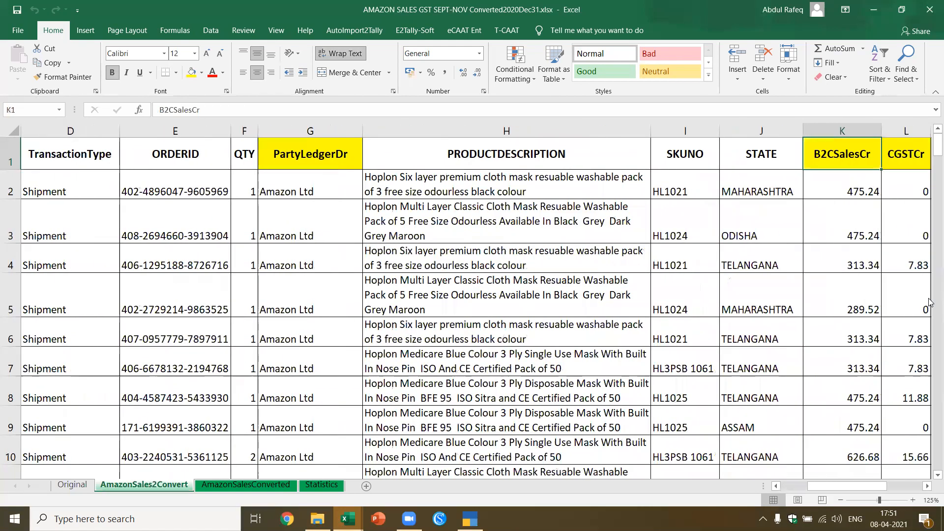
key("Right")
key("Right")
key("Right")
key("Right")
key("Right")
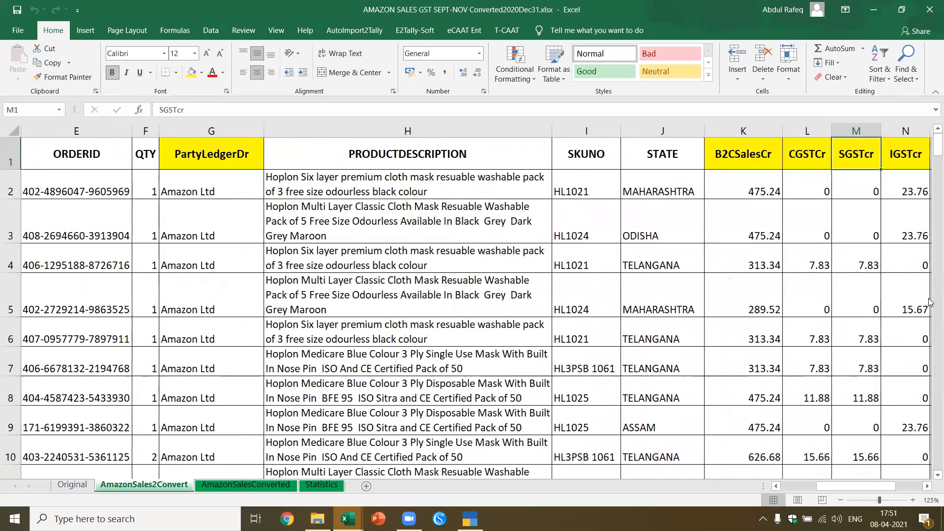
key("Right")
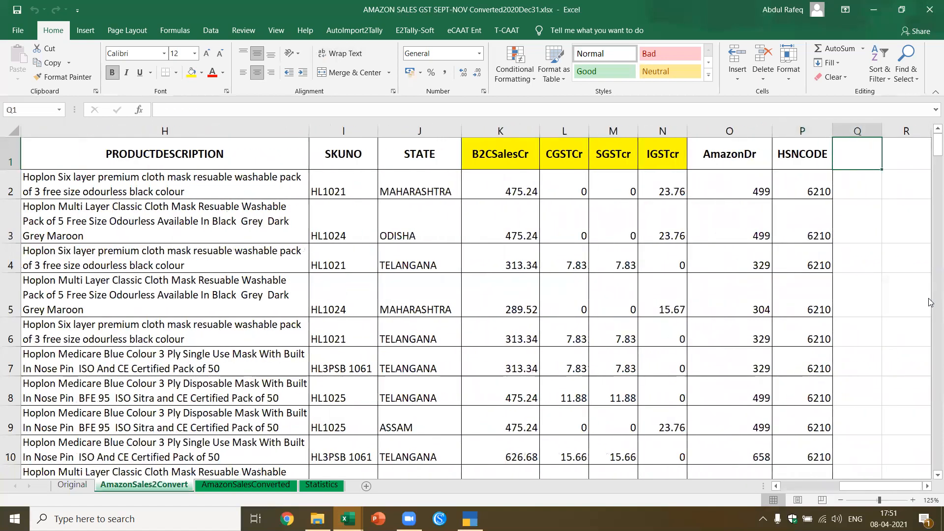
Examine the converted vouchers on AmazonSalesConverted, checking the ledger names and debit amounts of the first two transactions and the rows below
left_click(267, 487)
key("ctrl+Home")
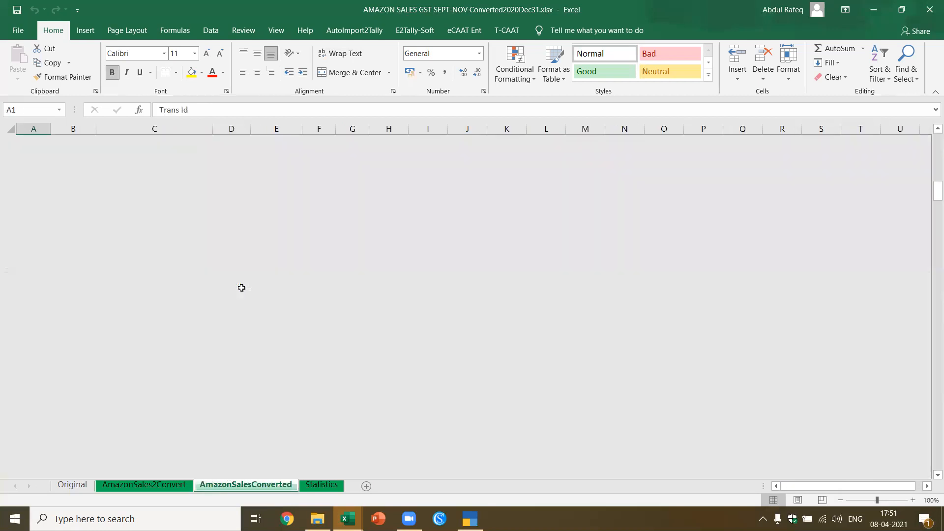
left_click(123, 156)
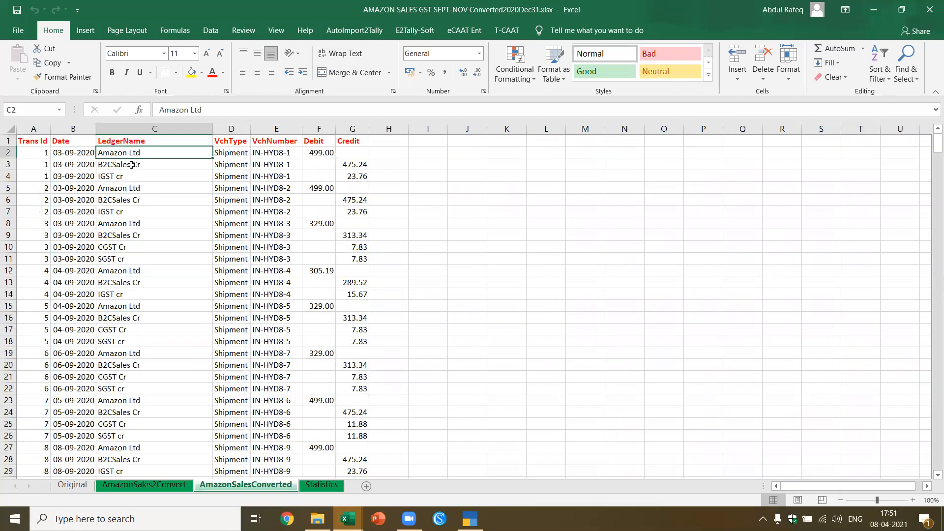
left_click(143, 167)
left_click(112, 178)
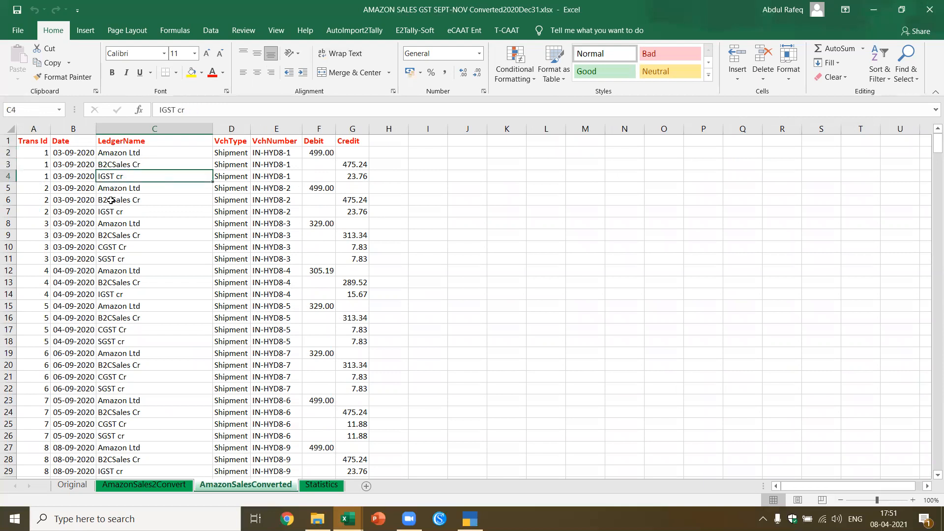
left_click(112, 192)
left_click(316, 189)
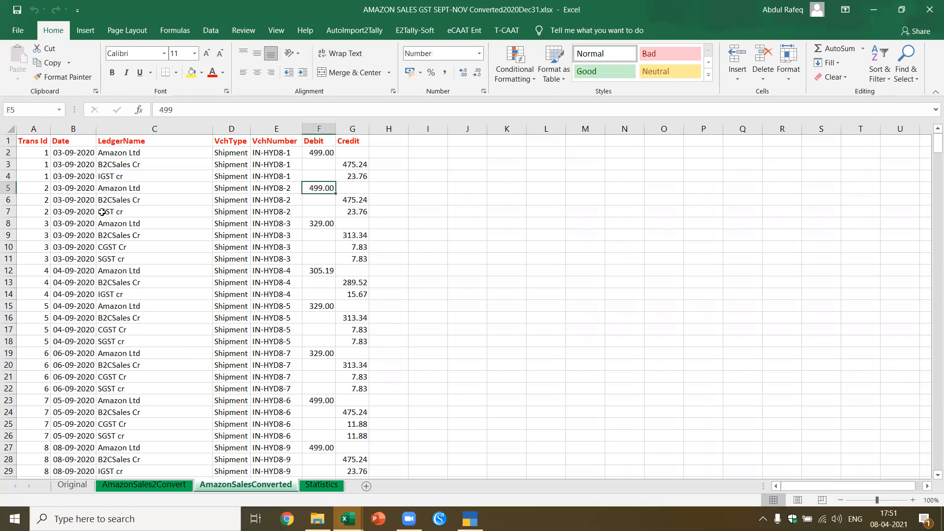
left_click(115, 202)
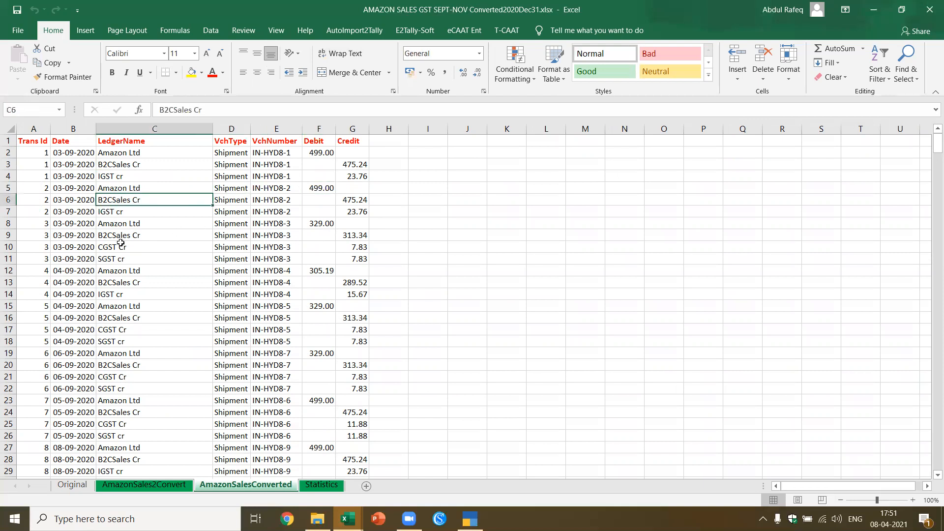
scroll(127, 244, "down", 3)
scroll(128, 243, "down", 18)
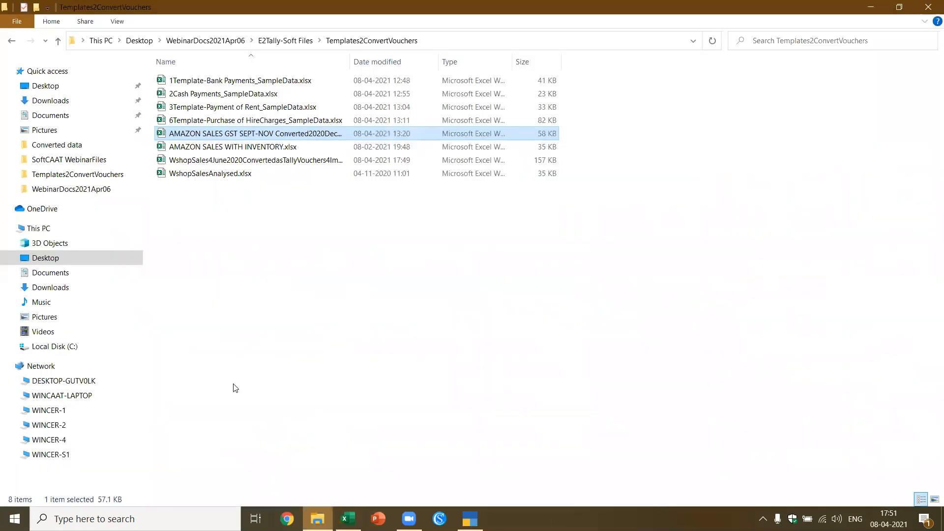
Open the workbook AMAZON SALES WITH INVENTORY.xlsx and go to the first header on the dec month sheet
left_click(277, 147)
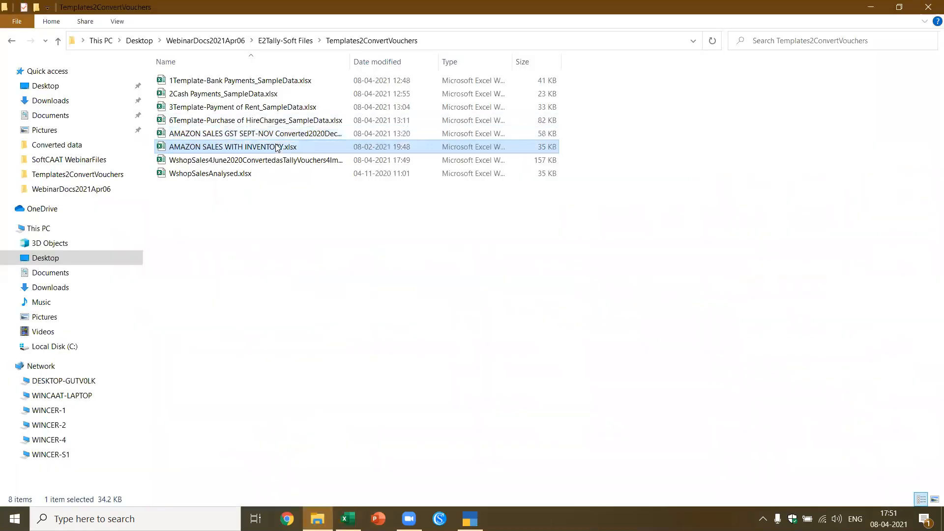
double_click(161, 149)
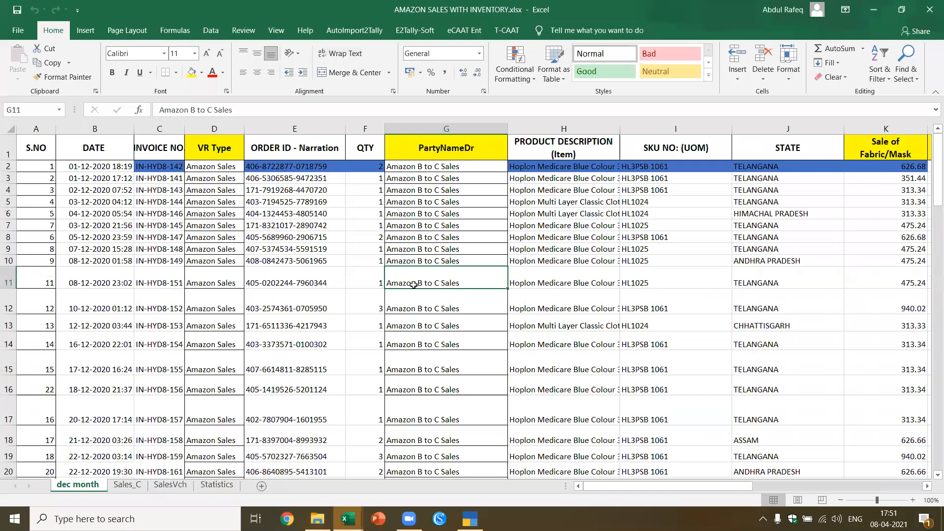
left_click(418, 258)
left_click(56, 145)
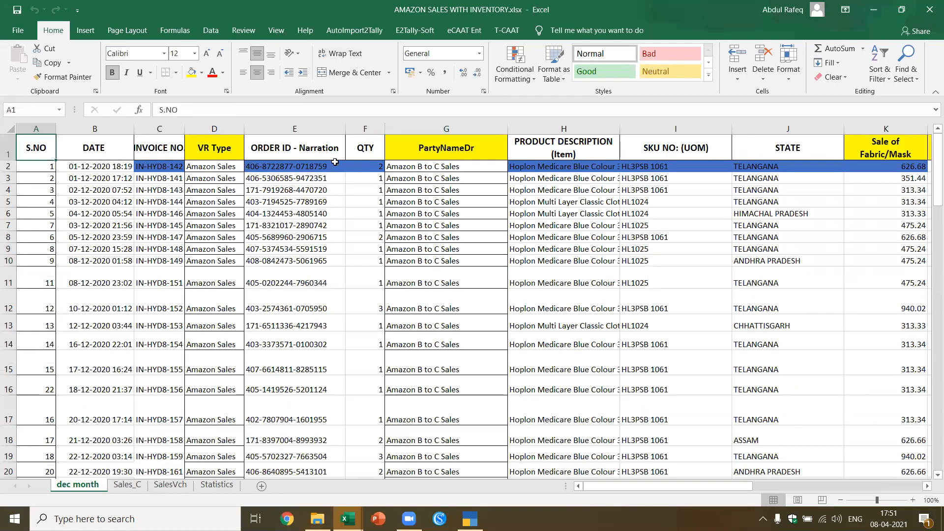
Examine the dec month column headers from PRODUCT DESCRIPTION (Item) across the sale and GST output columns to Godown, and return to S.NO
left_click(602, 152)
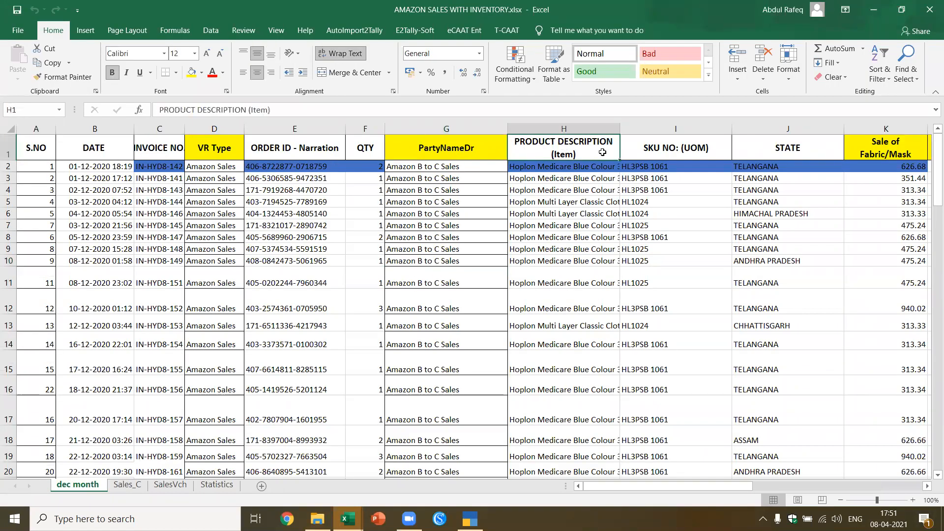
left_click(668, 155)
key("Right")
key("Right")
key("Right")
key("Right")
key("Right")
key("Right")
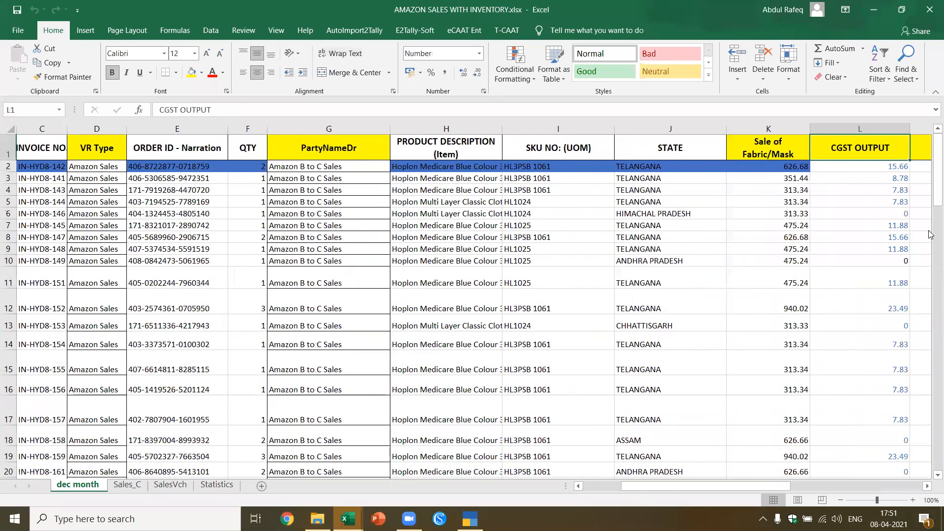
key("Right")
key("Right")
key("Right")
key("Right")
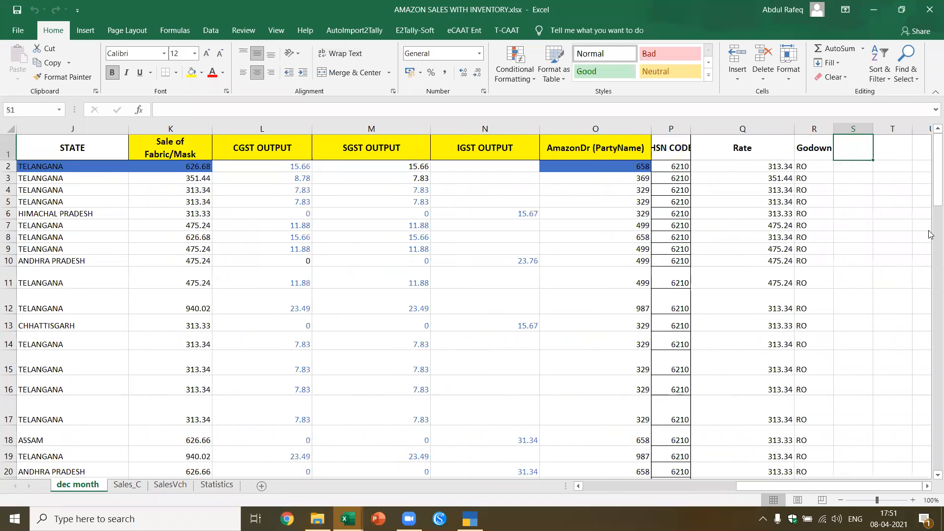
key("Left")
key("Left")
key("Left")
key("Left")
key("Left")
key("Left")
key("Left")
key("Left")
key("Left")
key("Left")
key("Left")
key("Left")
key("Left")
key("Left")
key("Left")
key("Left")
key("Left")
key("Left")
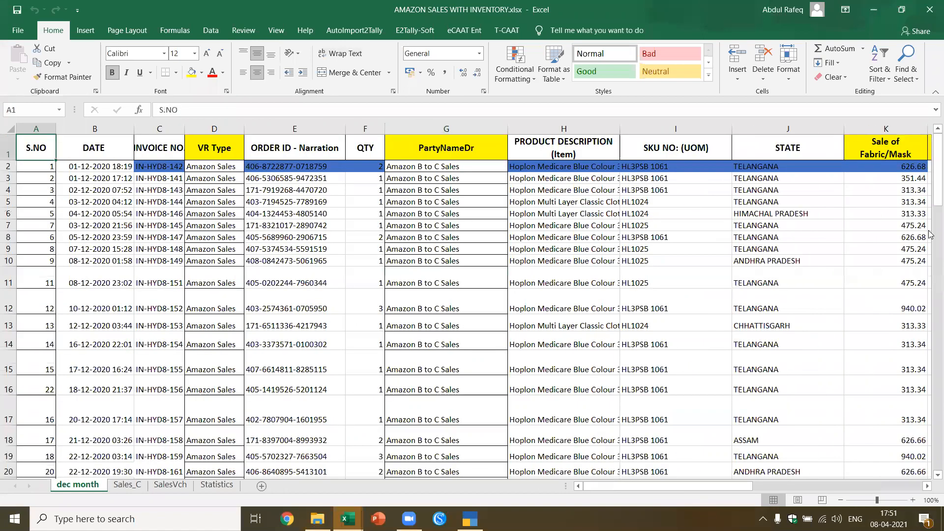
Check the item names, quantities and rates in the converted vouchers on SalesVch, and return to the dec month sheet
left_click(131, 485)
left_click(170, 485)
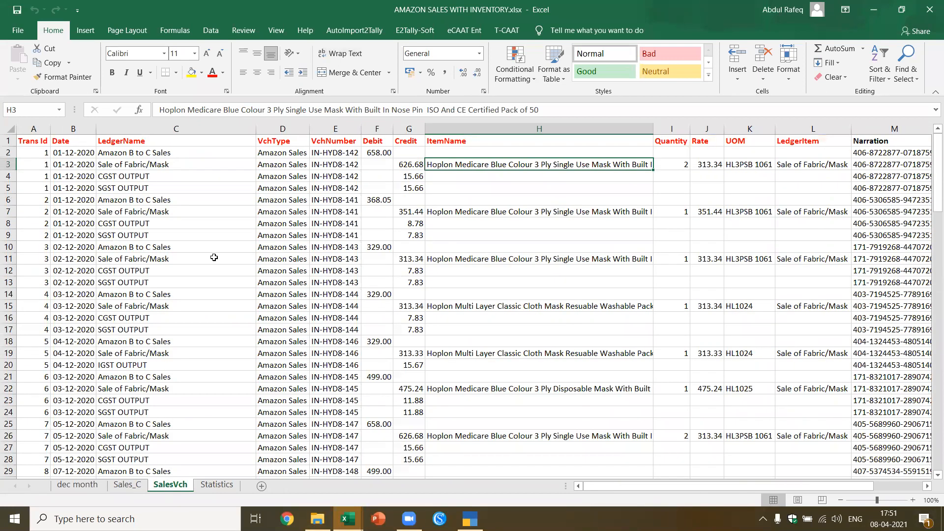
left_click(77, 485)
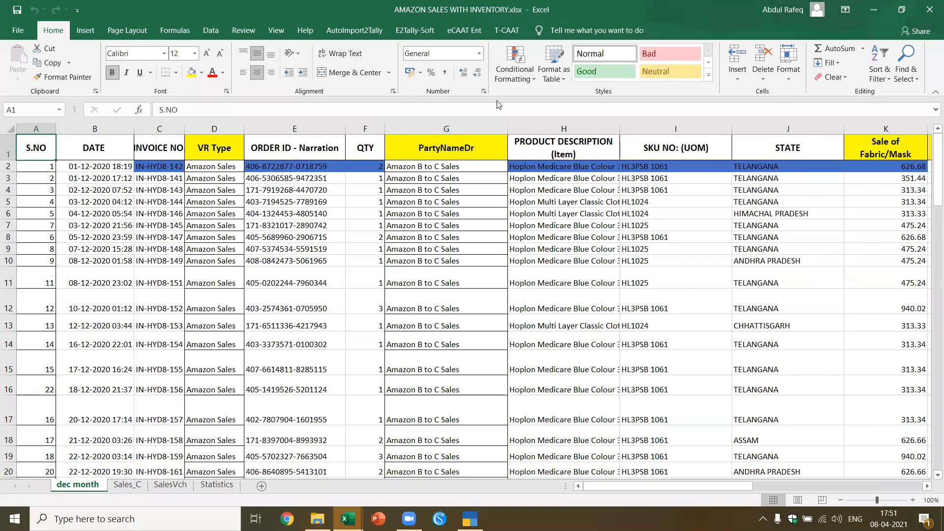
Start the E2Tally-Soft sales voucher conversion on the current worksheet and enter AB as the company name
left_click(414, 30)
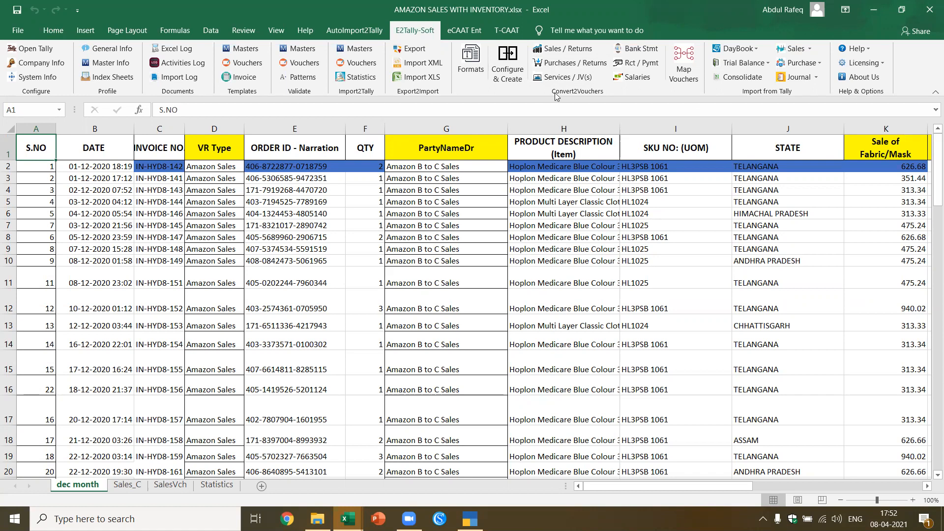
left_click(560, 49)
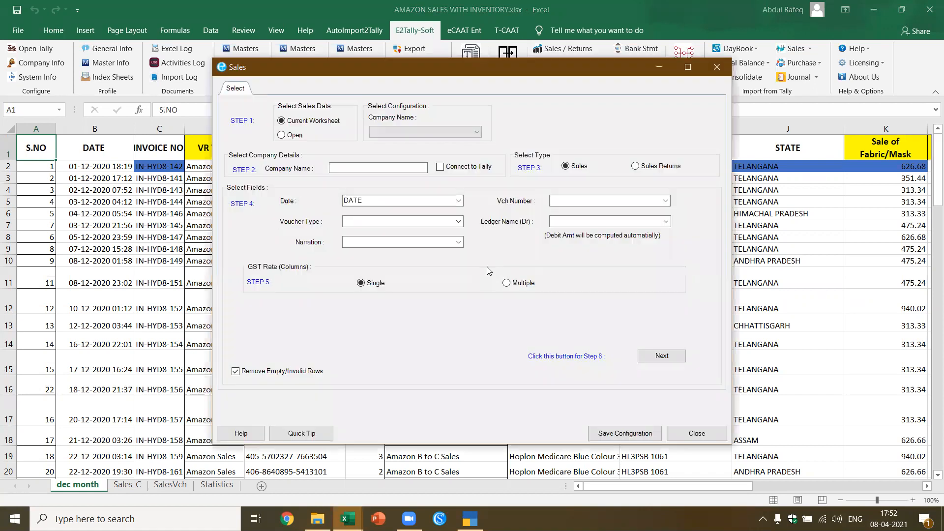
left_click(364, 170)
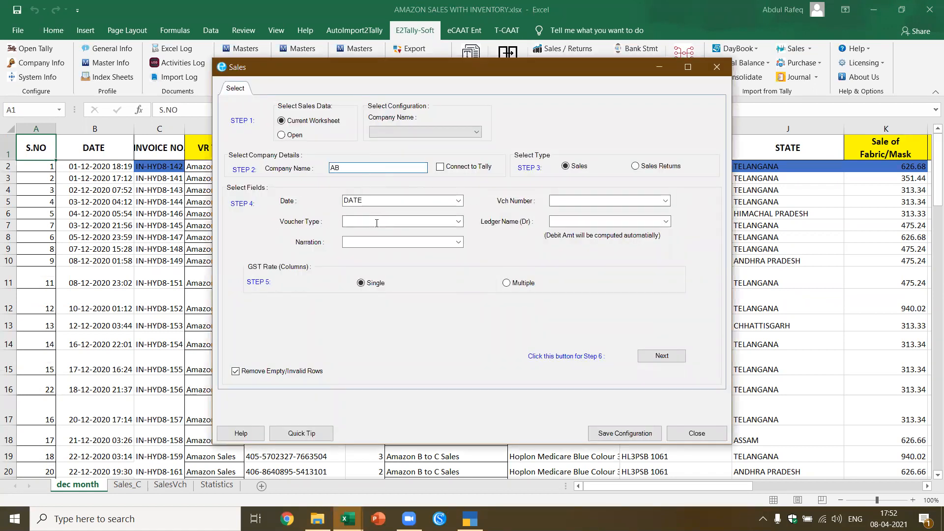
Map Voucher Type to VR Type, Vch Number to INVOICE NO. and Ledger Name (Dr) to PartyNameDr
left_click(457, 222)
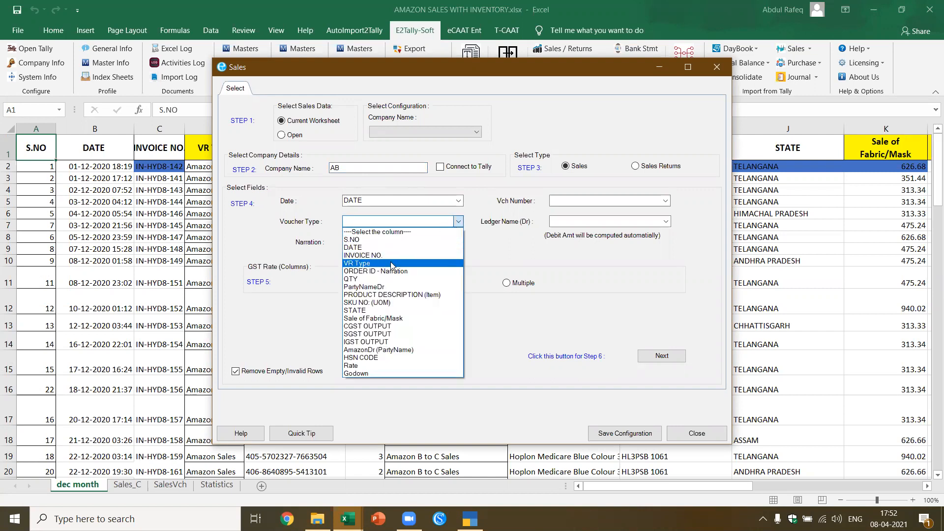
left_click(391, 264)
left_click(665, 200)
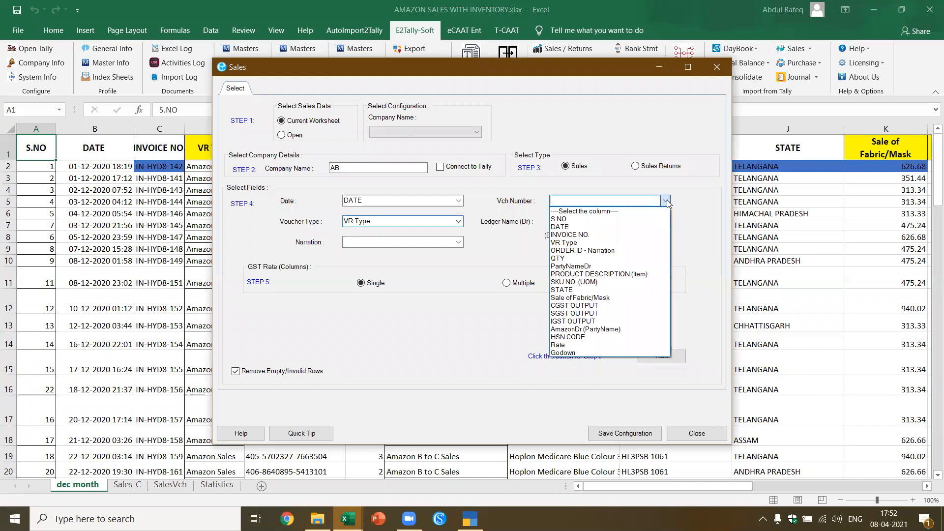
left_click(588, 240)
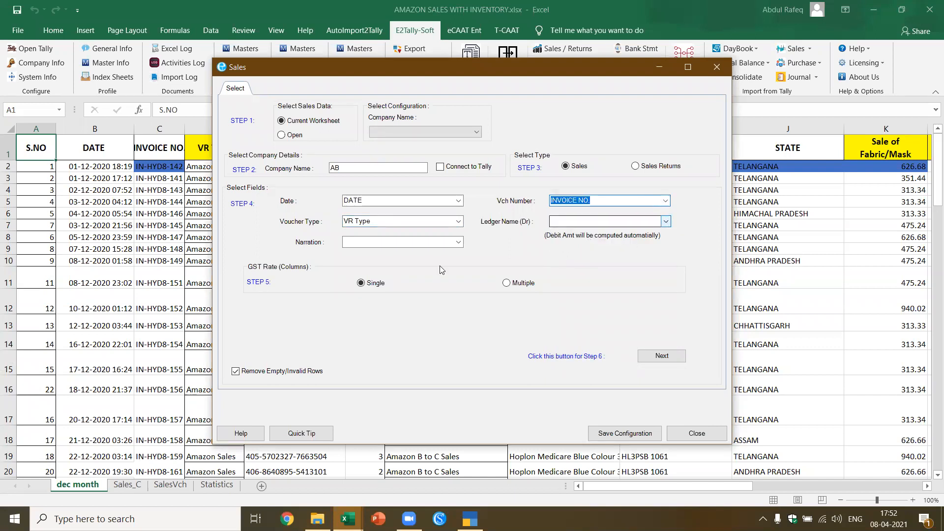
left_click(666, 222)
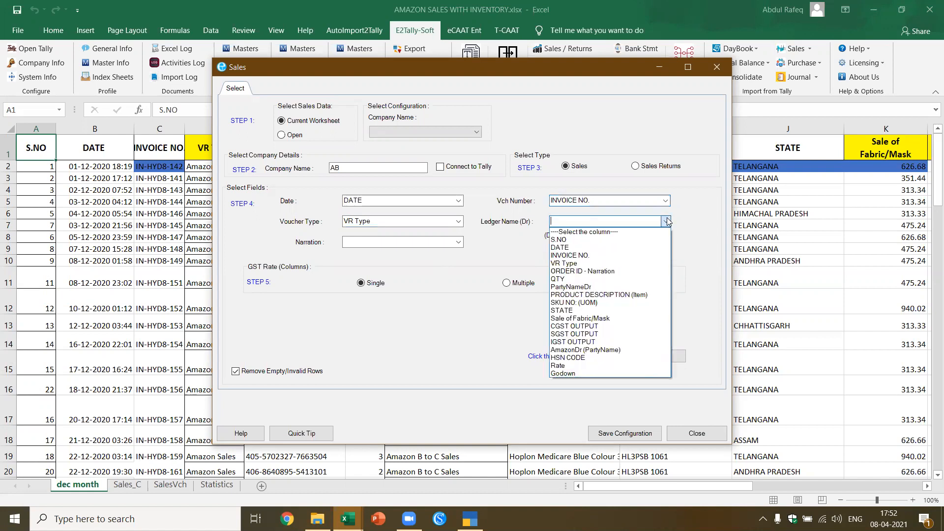
left_click(589, 287)
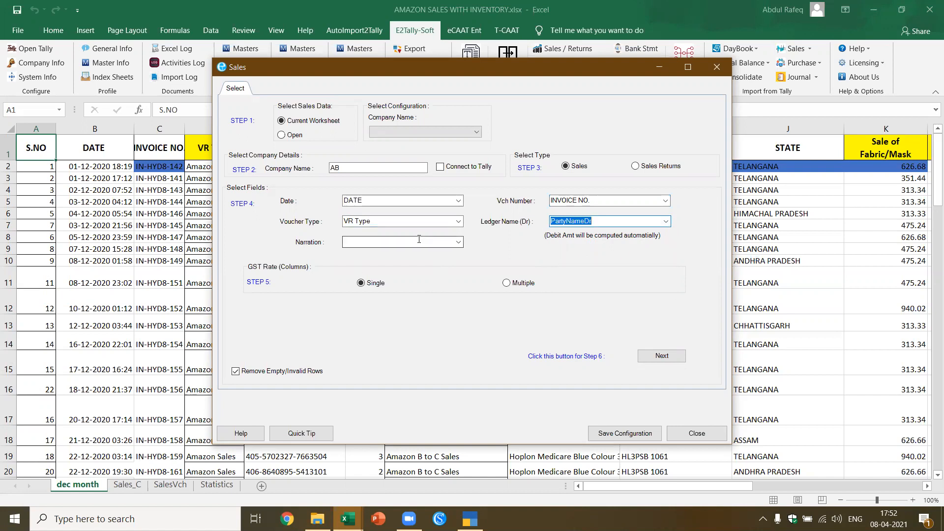
Map the voucher Narration to the ORDER ID - Narration column
left_click(459, 243)
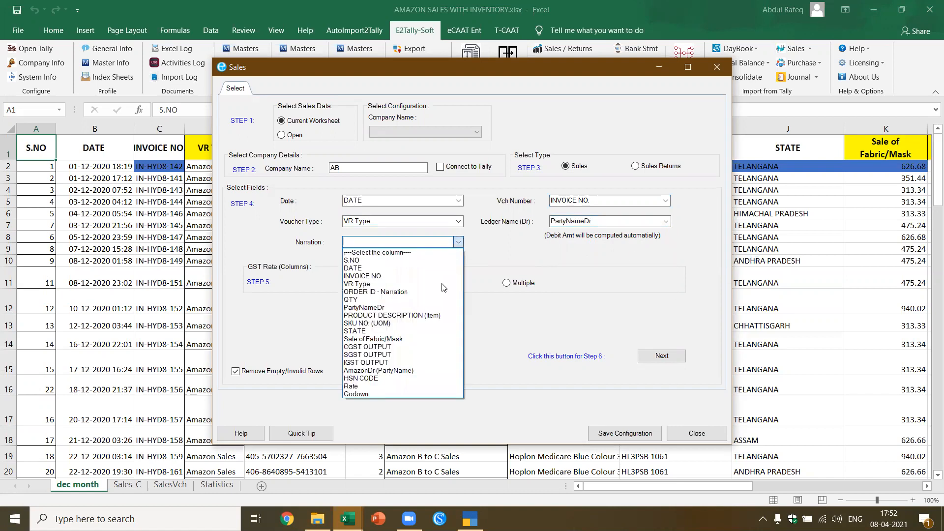
left_click(425, 316)
left_click(458, 241)
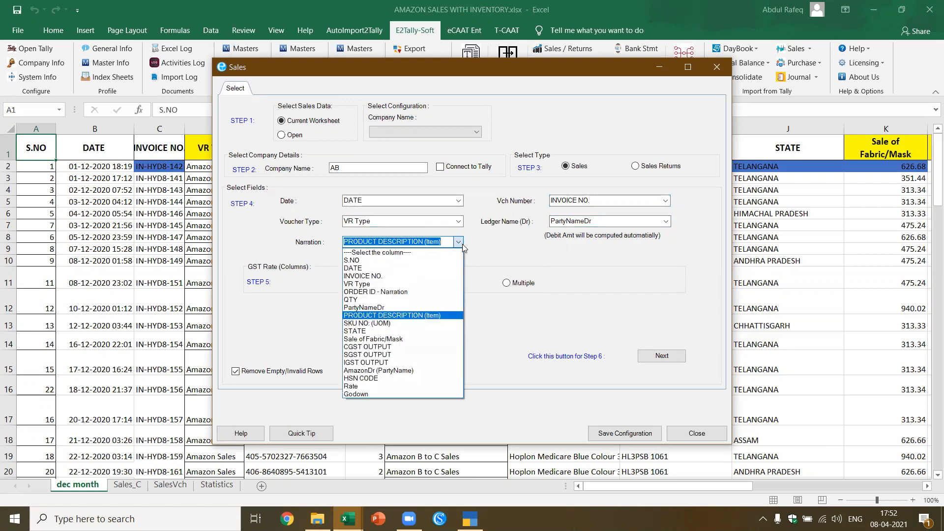
left_click(393, 293)
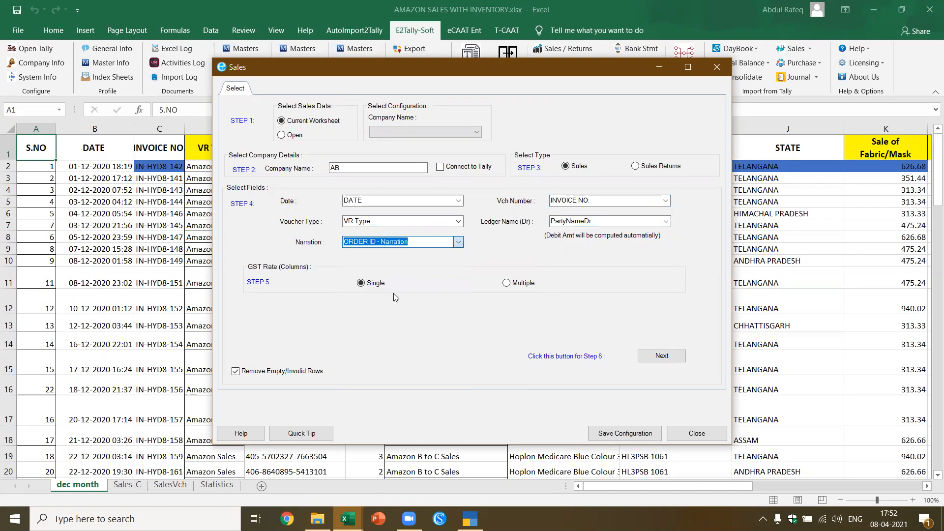
Proceed to the credit ledger settings and use Sale of Fabric/Mask as the Sales amount column, with its header as ledger name
left_click(668, 358)
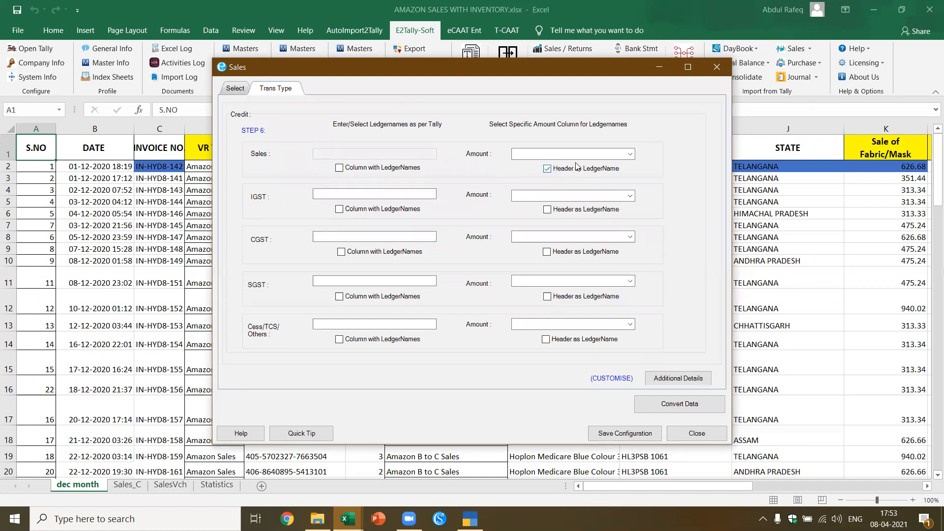
left_click(630, 154)
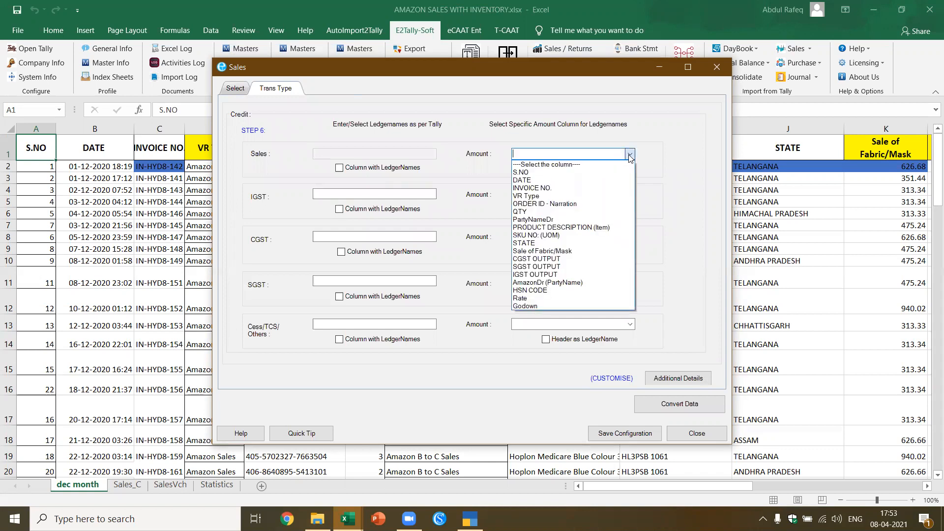
left_click(619, 259)
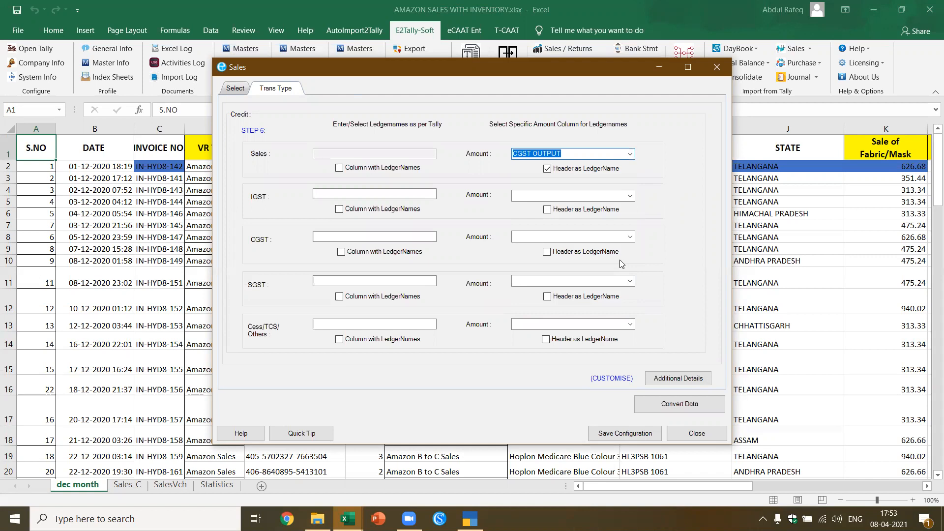
left_click(629, 155)
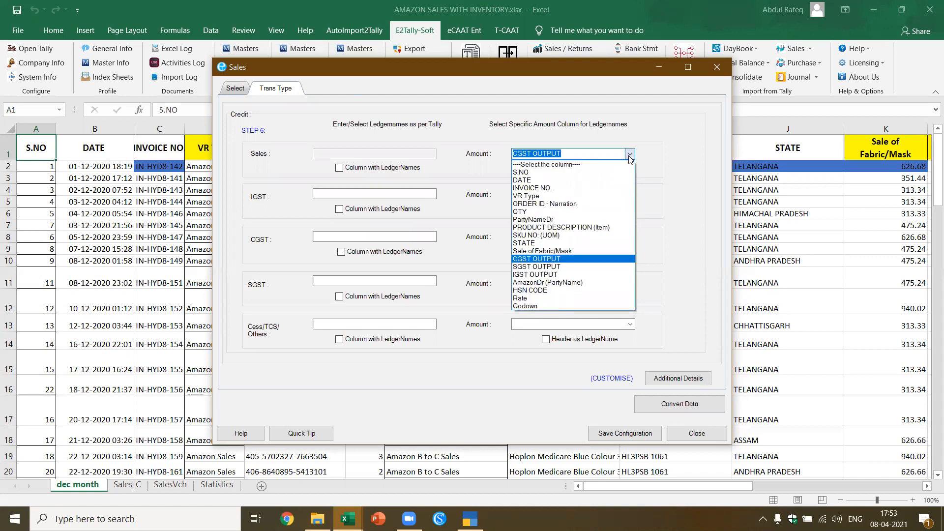
left_click(540, 251)
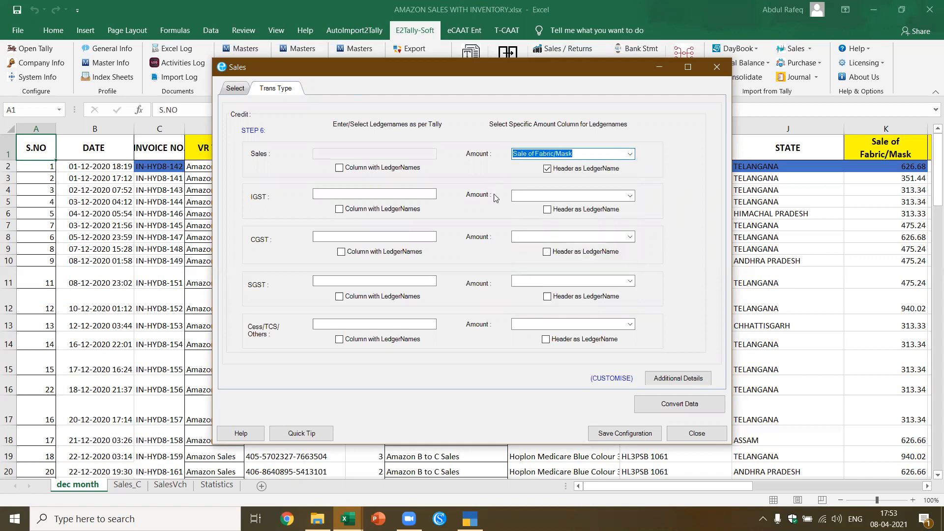
Map the IGST, CGST and SGST amounts to IGST OUTPUT, CGST OUTPUT and SGST OUTPUT, using each header as the ledger name
left_click(547, 209)
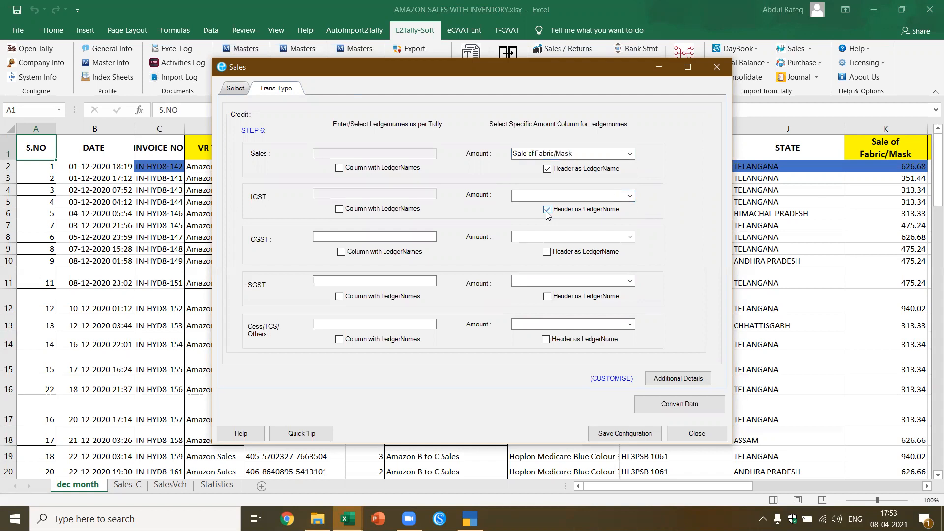
left_click(630, 196)
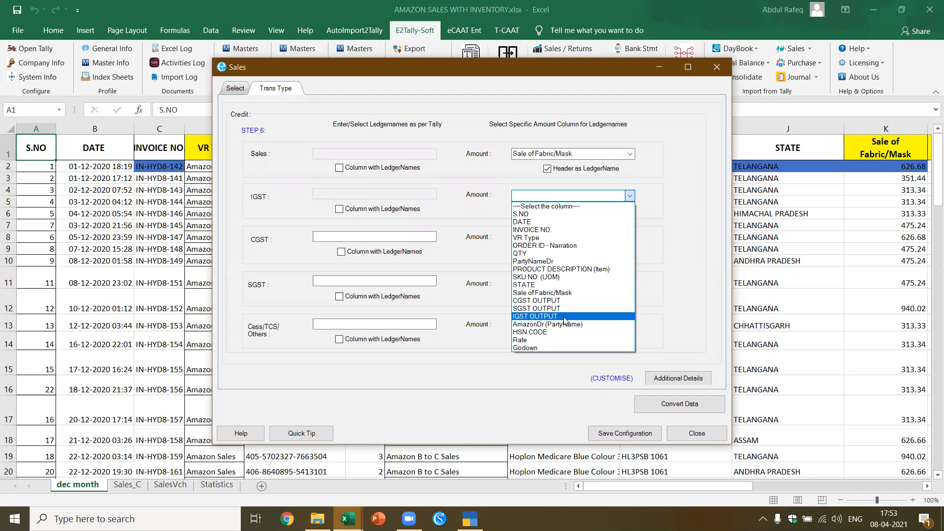
left_click(610, 316)
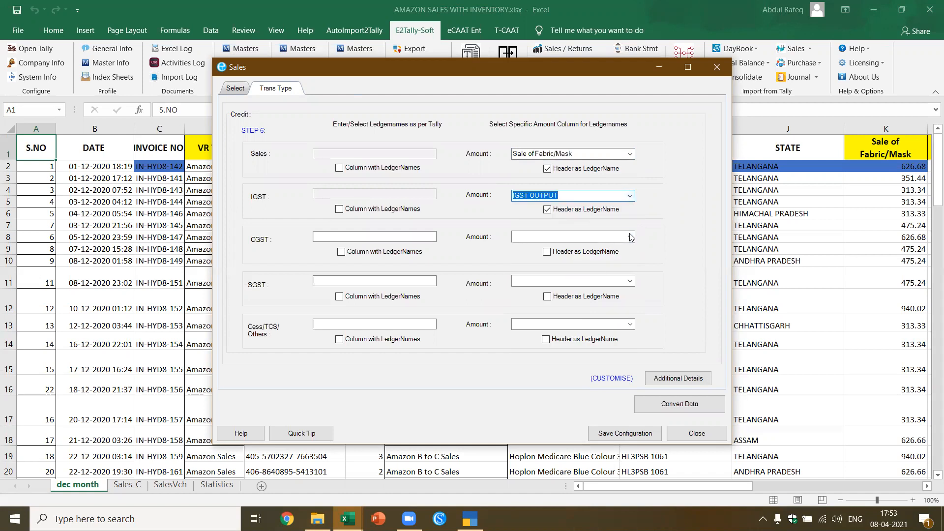
left_click(547, 252)
left_click(630, 236)
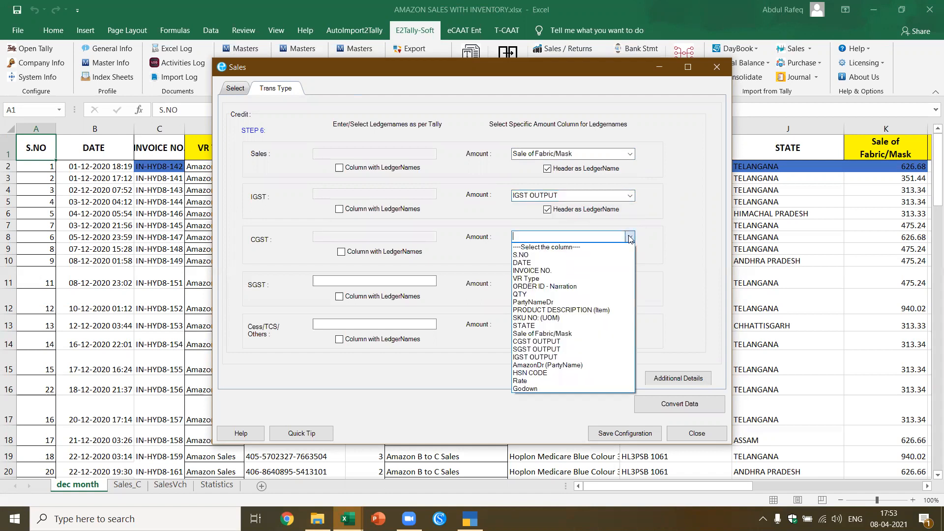
left_click(584, 341)
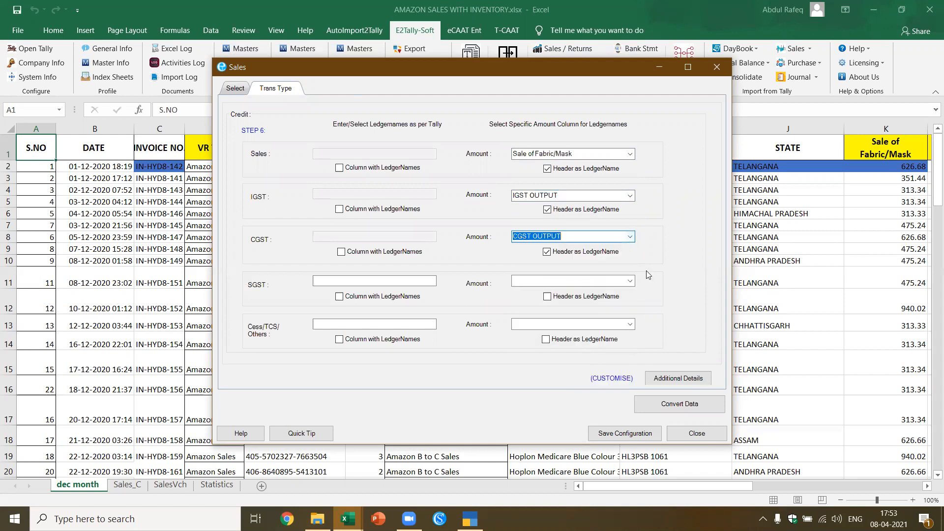
left_click(547, 297)
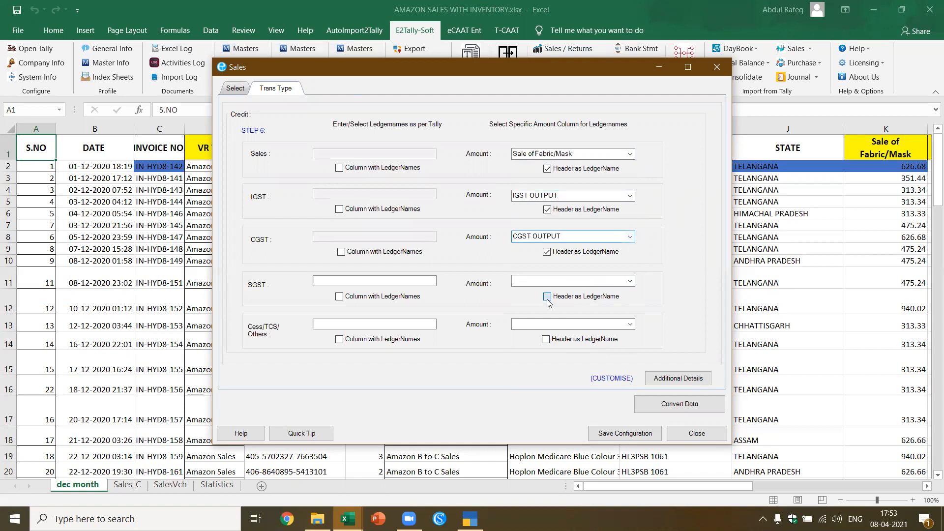
left_click(630, 283)
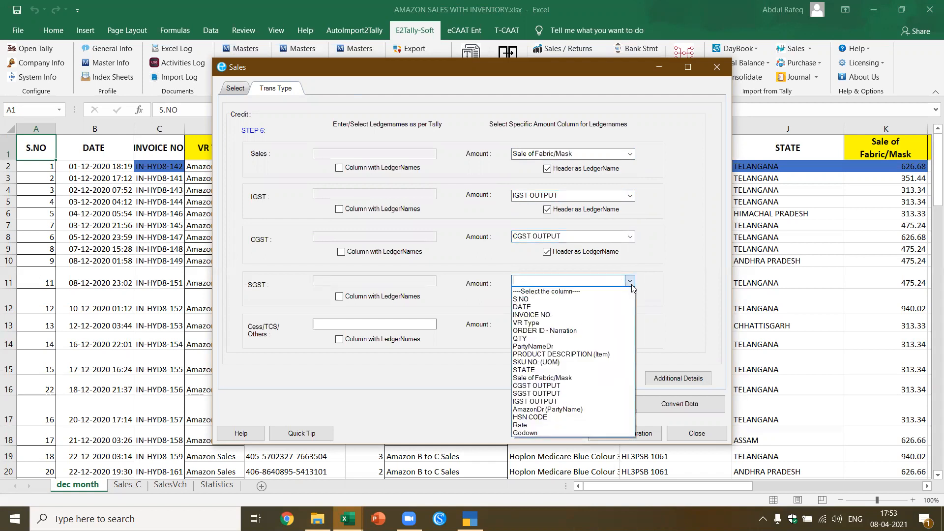
left_click(559, 395)
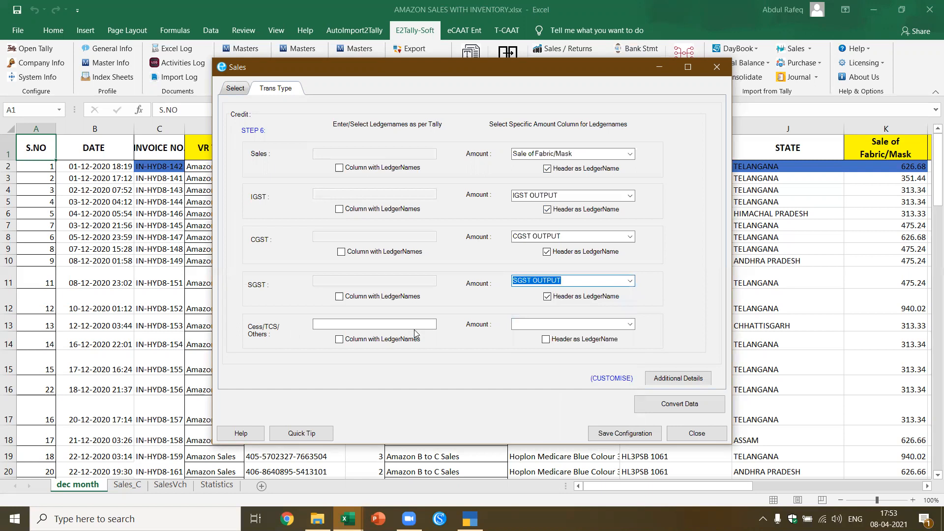
Convert the mapped sales data and check the statistics of the converted transactions
left_click(695, 403)
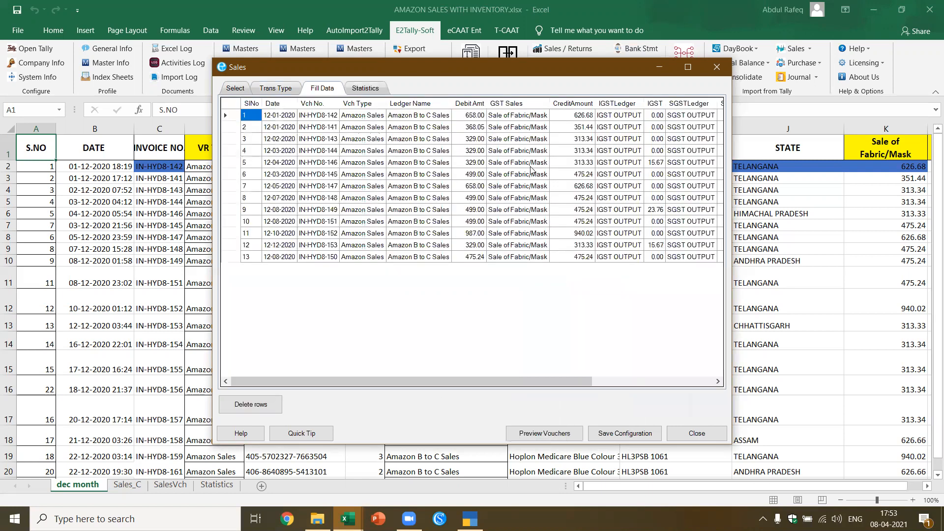
left_click(367, 89)
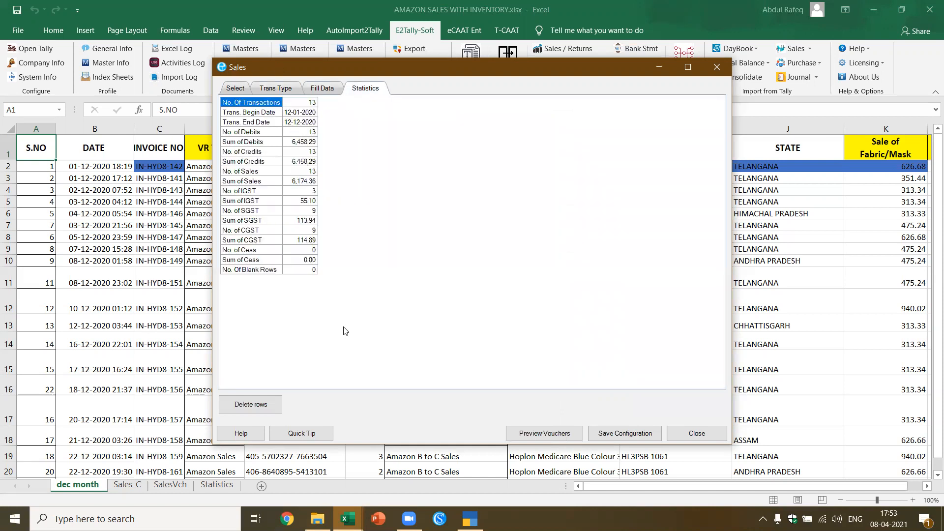
Preview the converted sales vouchers and close the sales conversion together with the Amazon inventory workbook
left_click(534, 435)
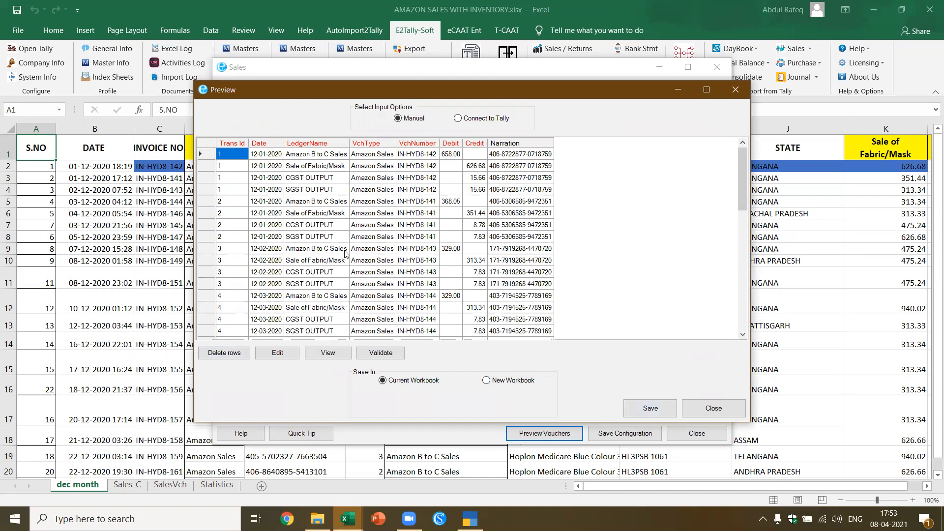
left_click(735, 90)
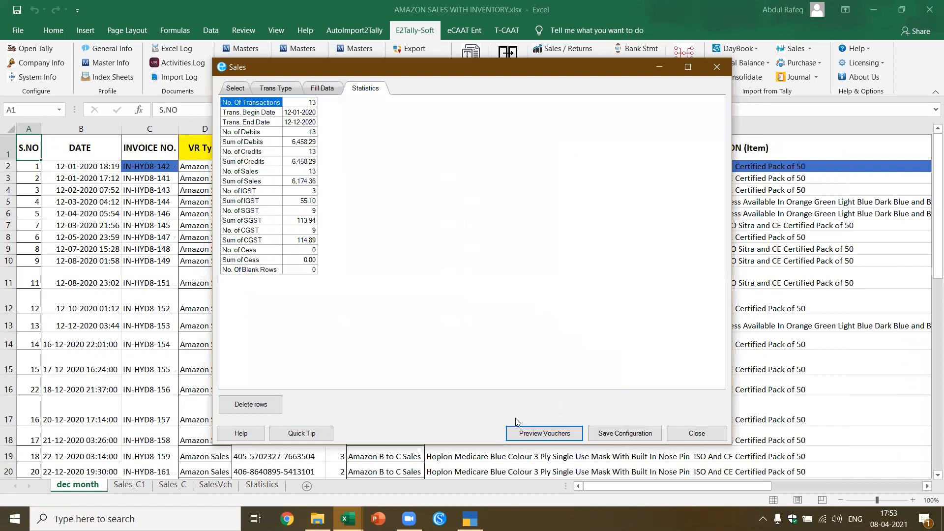
left_click(706, 435)
left_click(501, 341)
left_click(703, 178)
left_click(929, 10)
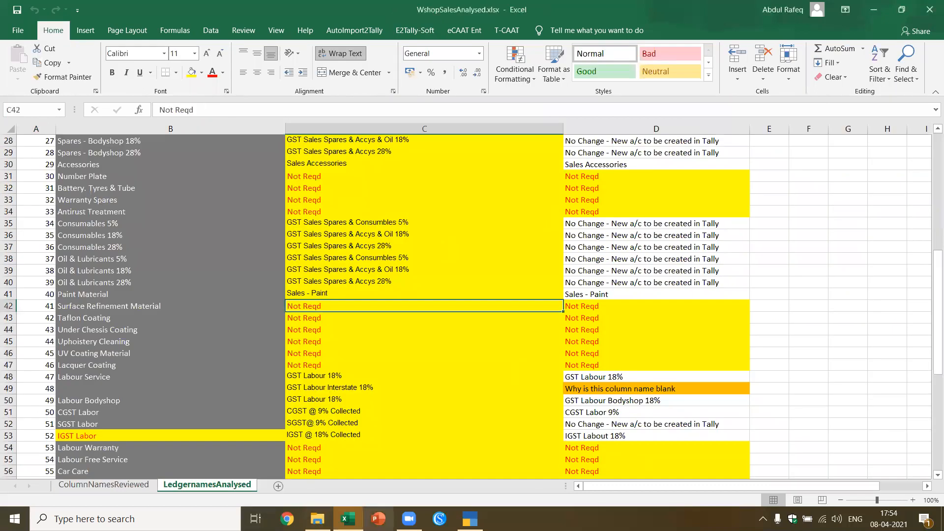
Open the workbook 1Template-Bank Payments_SampleData.xlsx from the Templates2ConvertVouchers folder
mouse_move(317, 518)
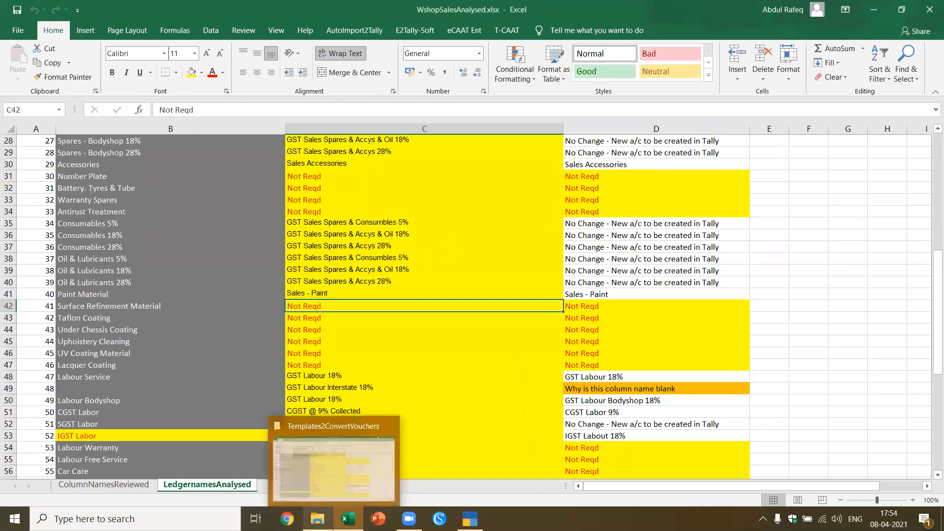
left_click(320, 471)
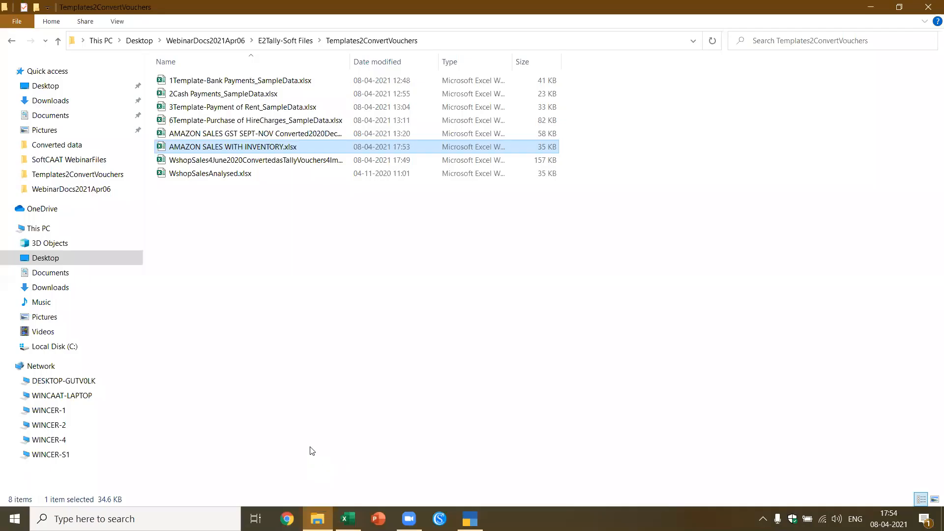
left_click(302, 263)
double_click(220, 79)
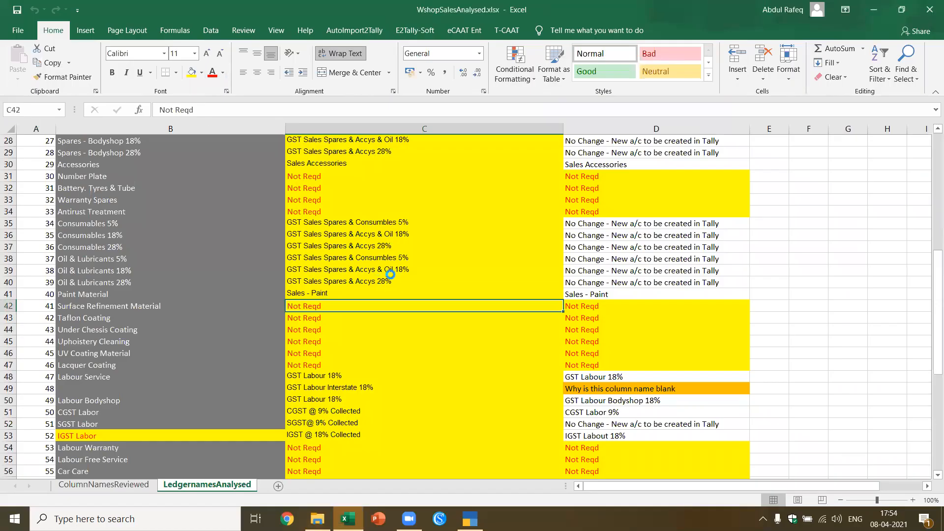
key("alt+Tab")
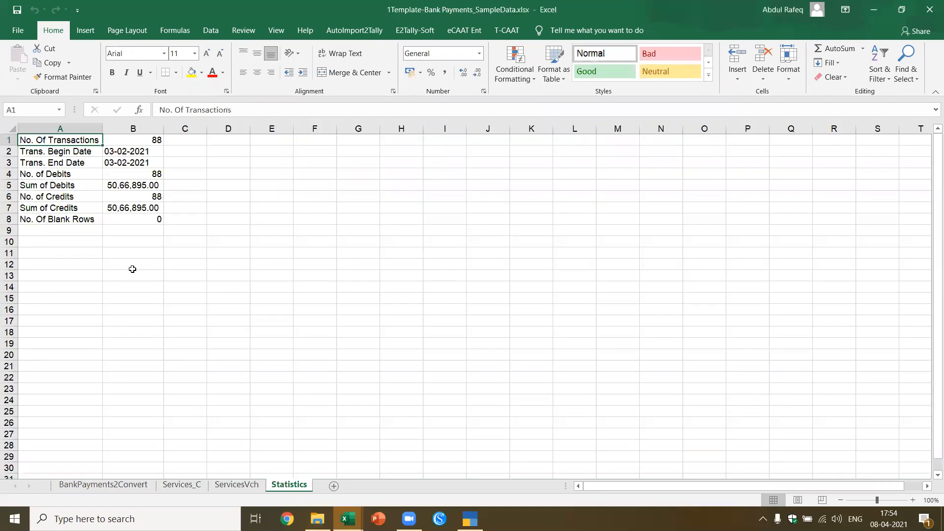
left_click(131, 267)
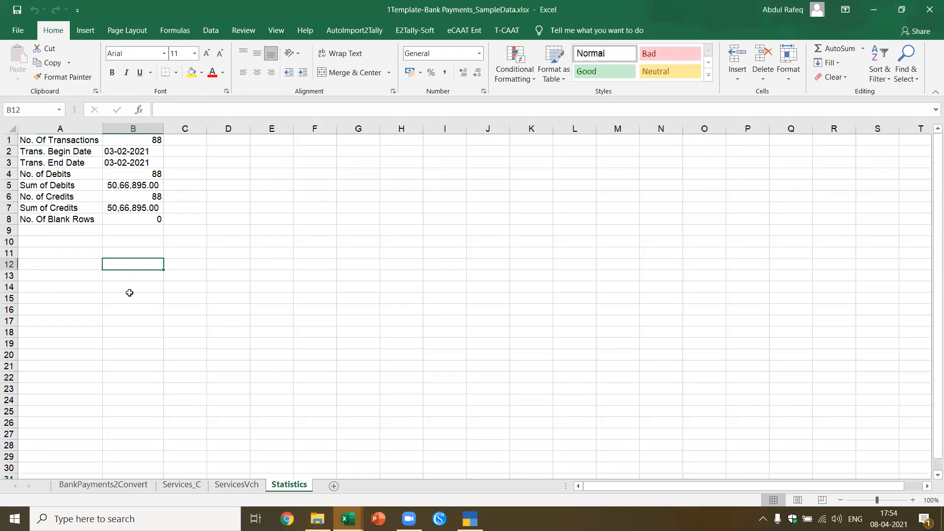
Examine the column headers of the BankPayments2Convert sheet from TransId through CCCredit
left_click(96, 487)
left_click(301, 287)
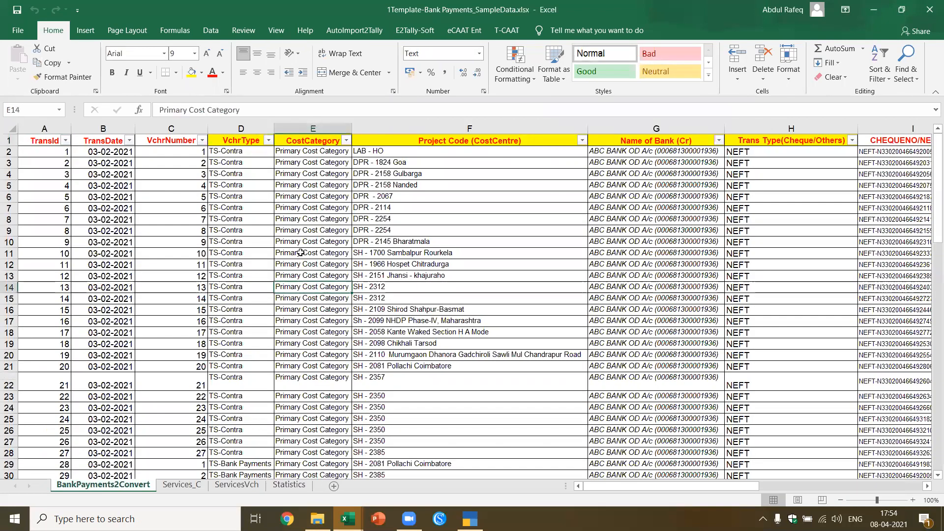
left_click(50, 141)
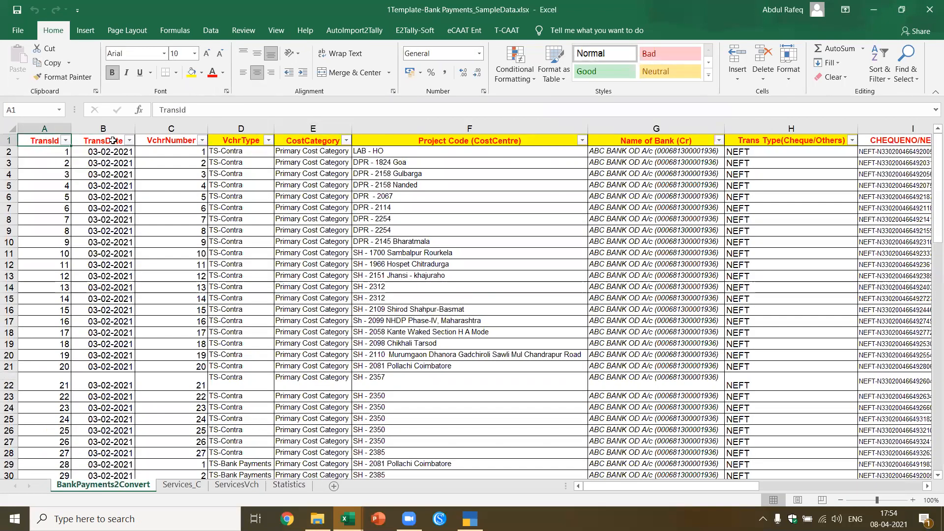
left_click(112, 141)
left_click(167, 142)
left_click(234, 141)
left_click(339, 142)
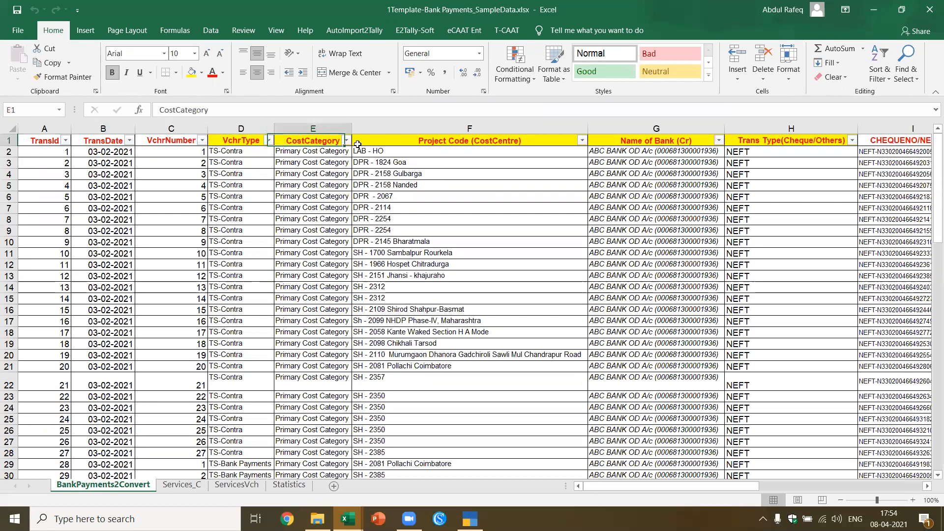
left_click(421, 141)
key("Right")
key("Right")
key("Right")
key("Right")
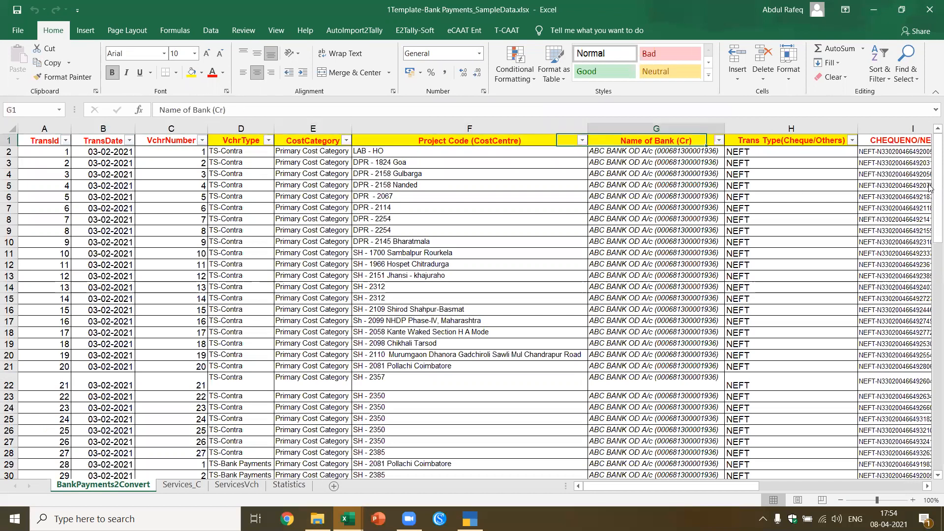
key("Right")
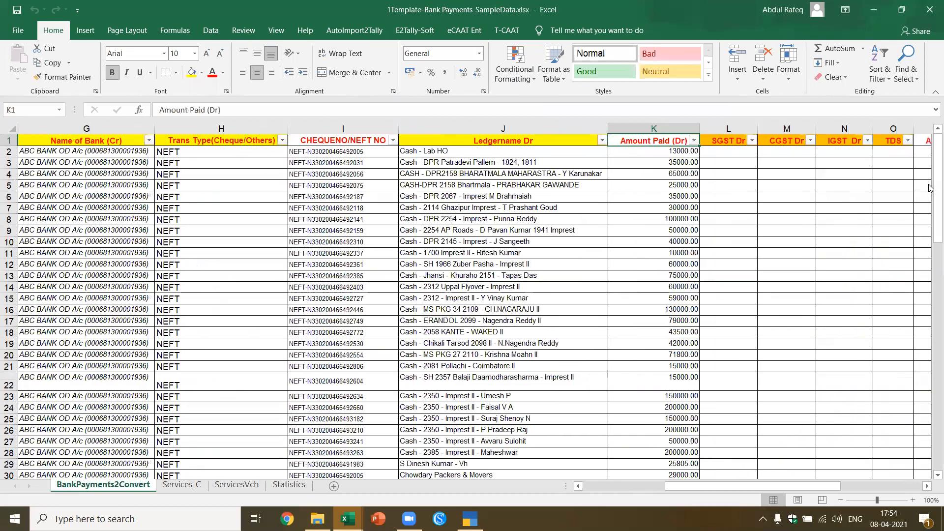
key("Right")
key("Right")
key("Right")
key("Right")
key("Right")
key("Right")
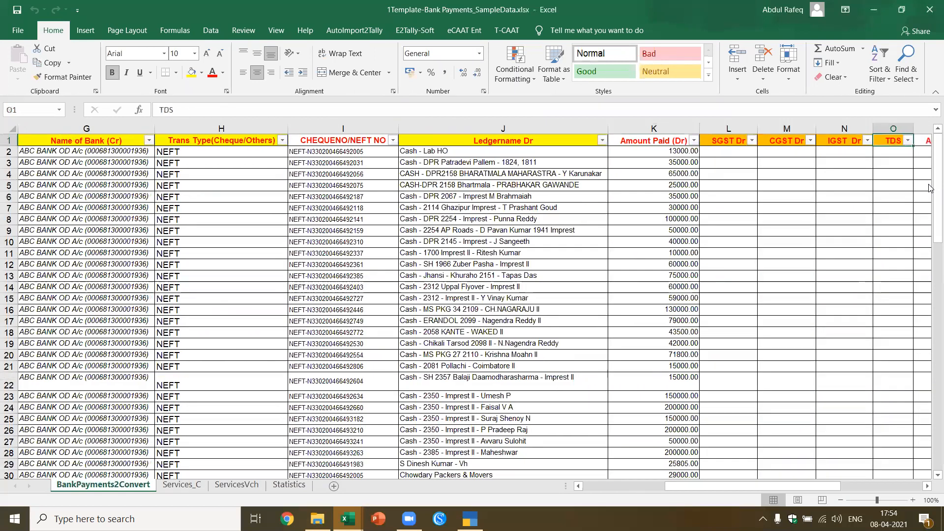
key("Right")
key("Right")
key("Right")
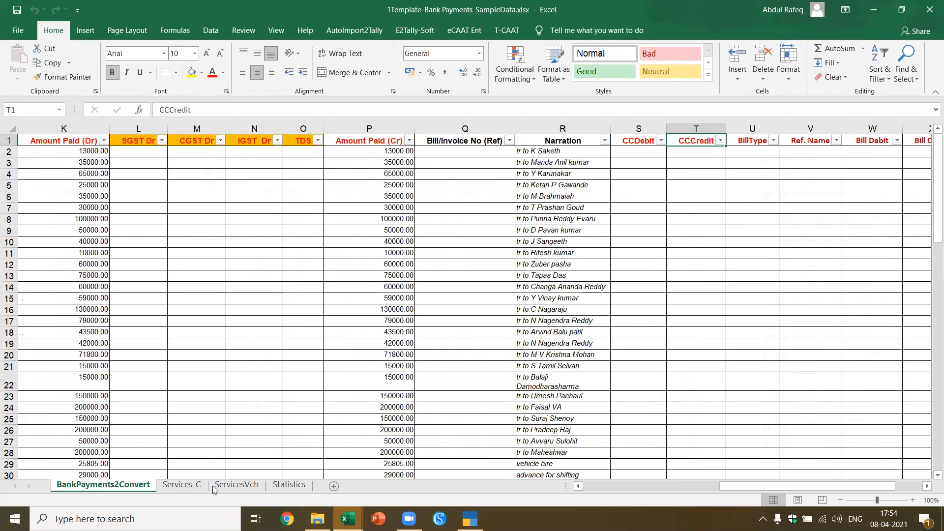
Examine the Services_C sheet and the debit and credit entries of the first vouchers on the ServicesVch sheet
left_click(188, 487)
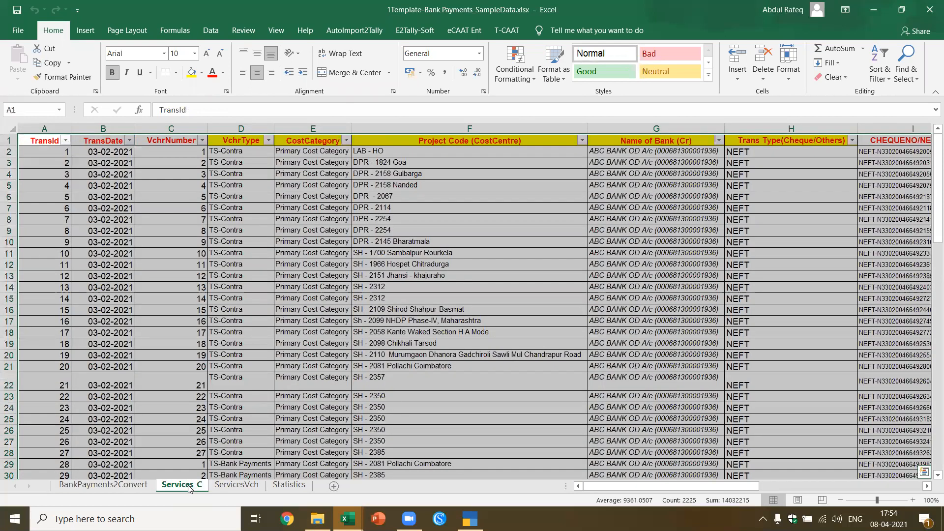
left_click(241, 487)
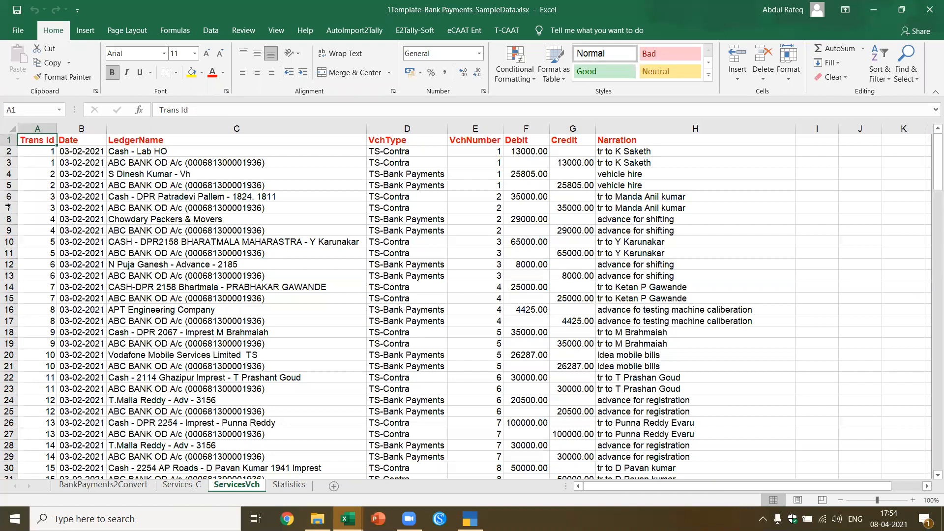
left_click(69, 157)
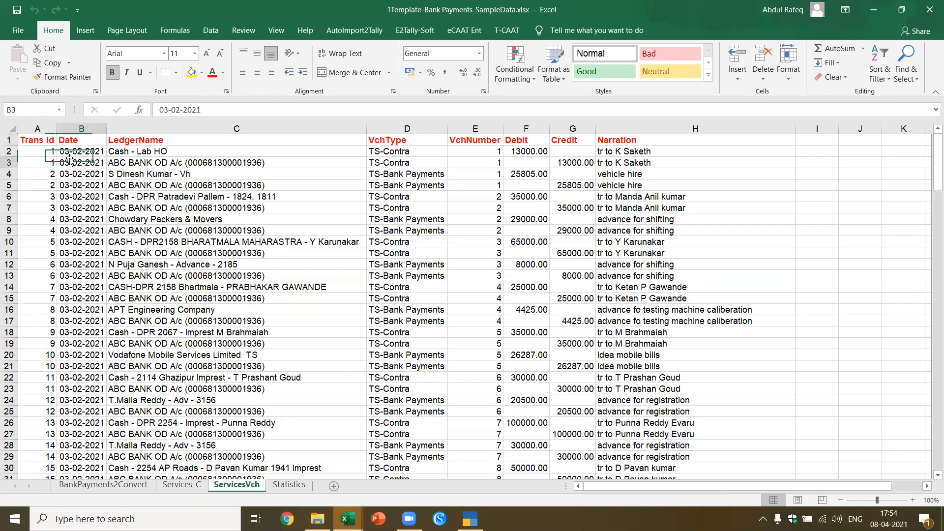
left_click(138, 153)
left_click(545, 154)
left_click(178, 165)
left_click(563, 158)
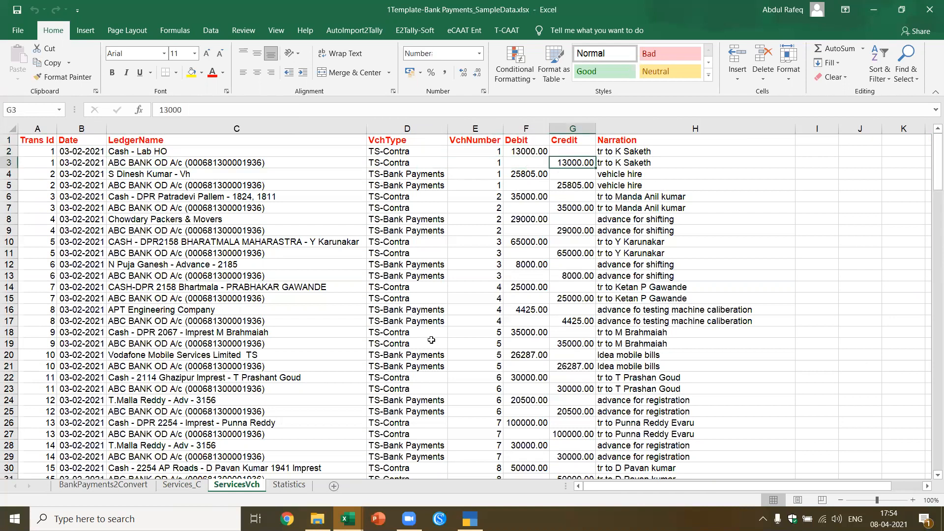
left_click(399, 194)
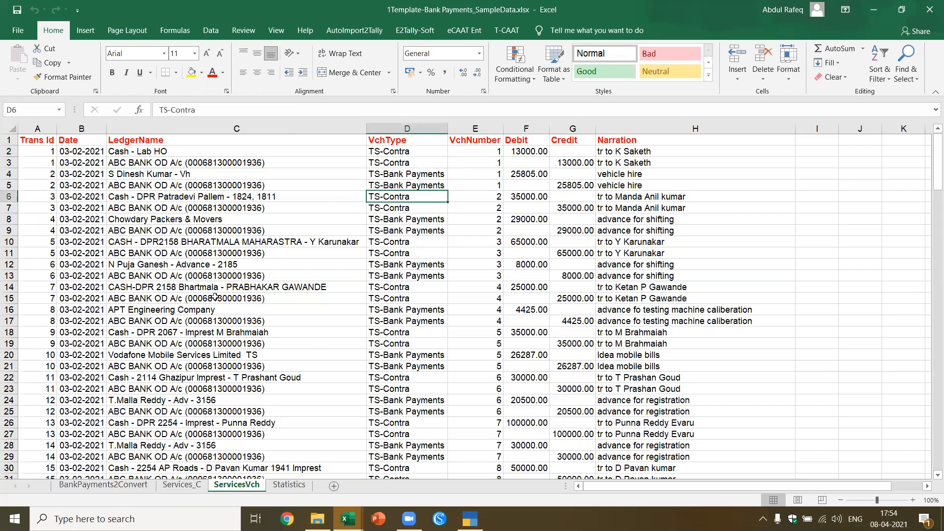
Start the Services / JV(s) voucher conversion on the BankPayments2Convert sheet with ABC as the company name
left_click(117, 485)
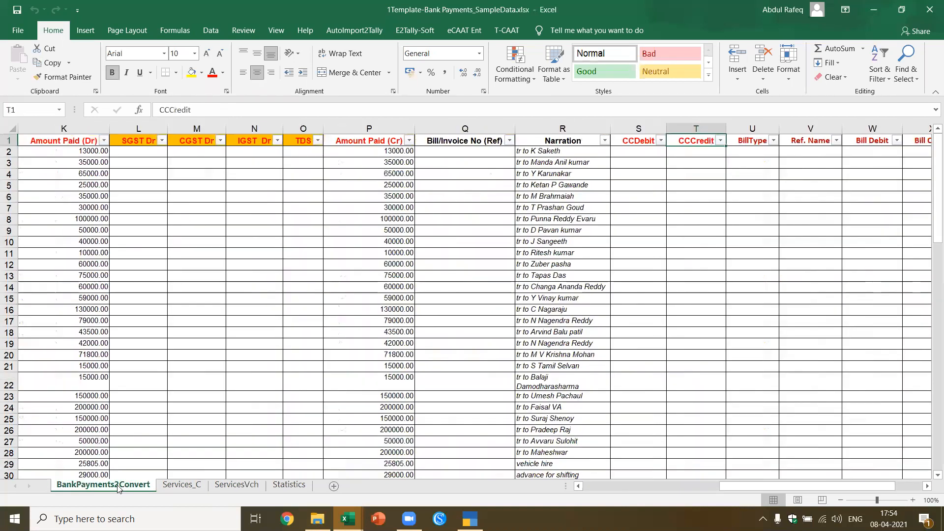
left_click(314, 322)
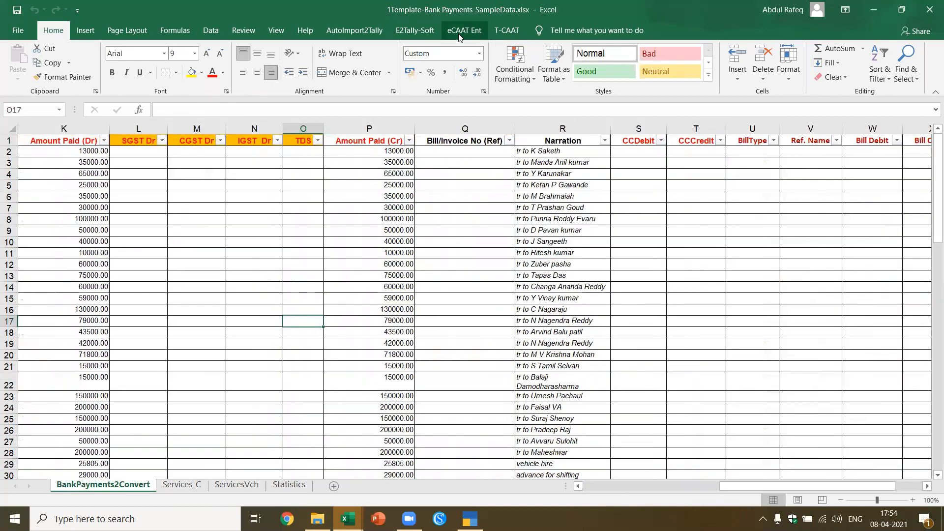
left_click(406, 35)
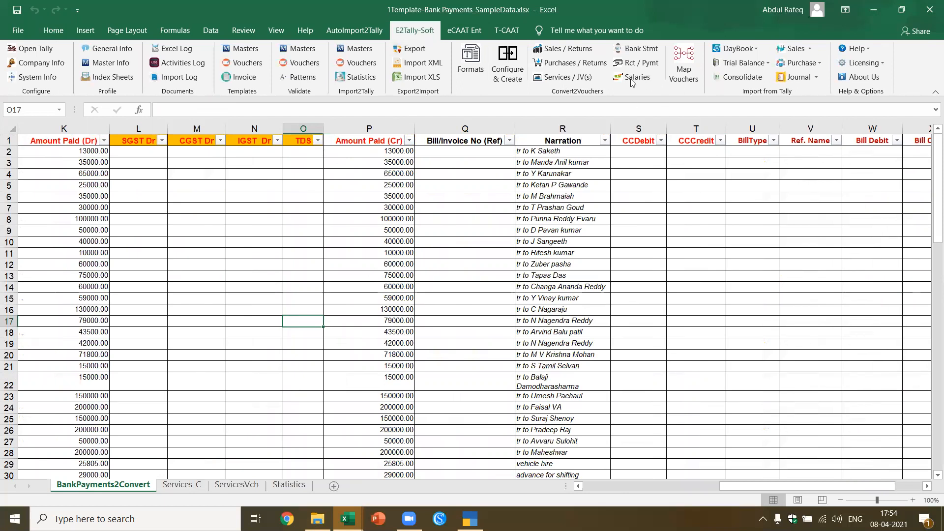
left_click(554, 79)
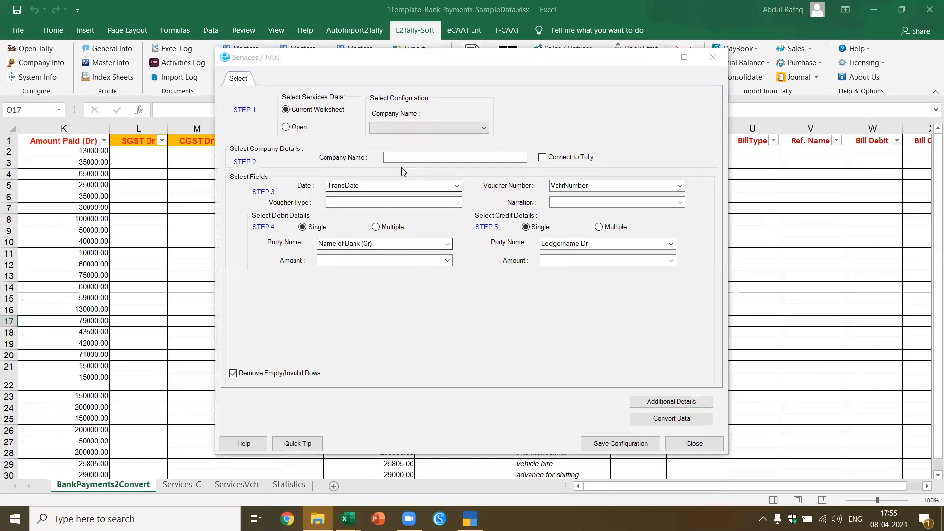
left_click(406, 157)
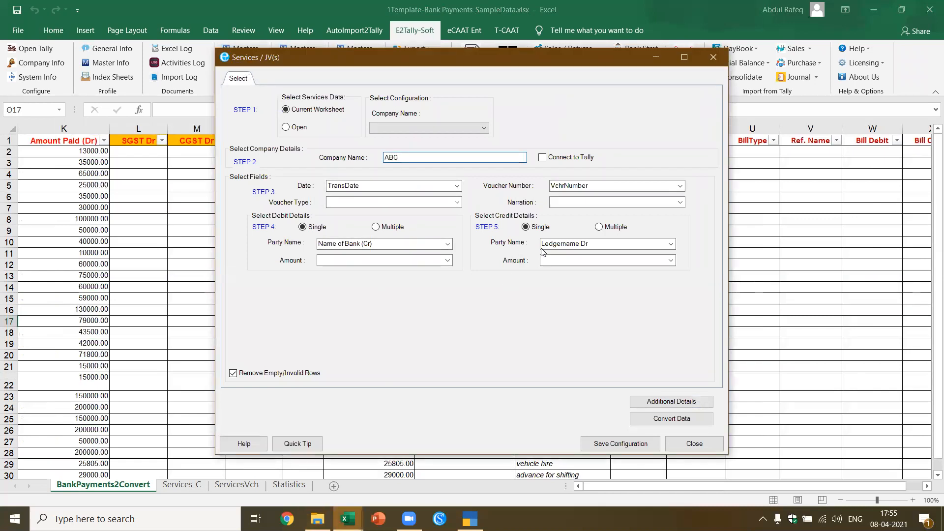
Map the Voucher Type to the VchrType column and the Narration to the Narration column
left_click(456, 202)
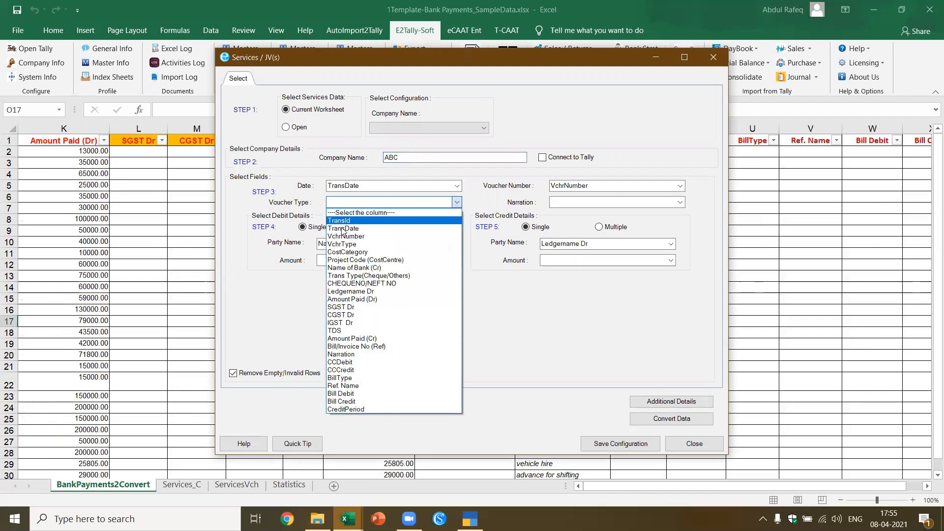
left_click(342, 244)
left_click(662, 207)
type("NAme of Bank (Cr")
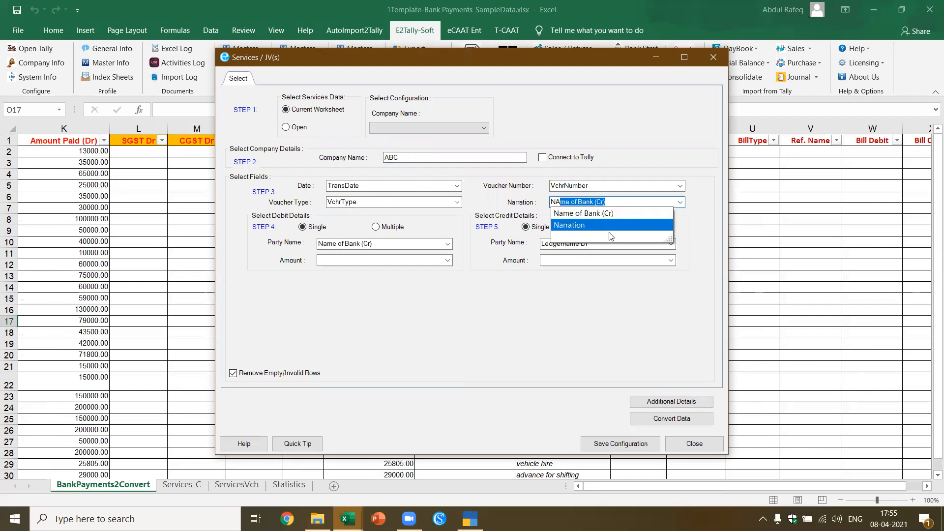
left_click(584, 226)
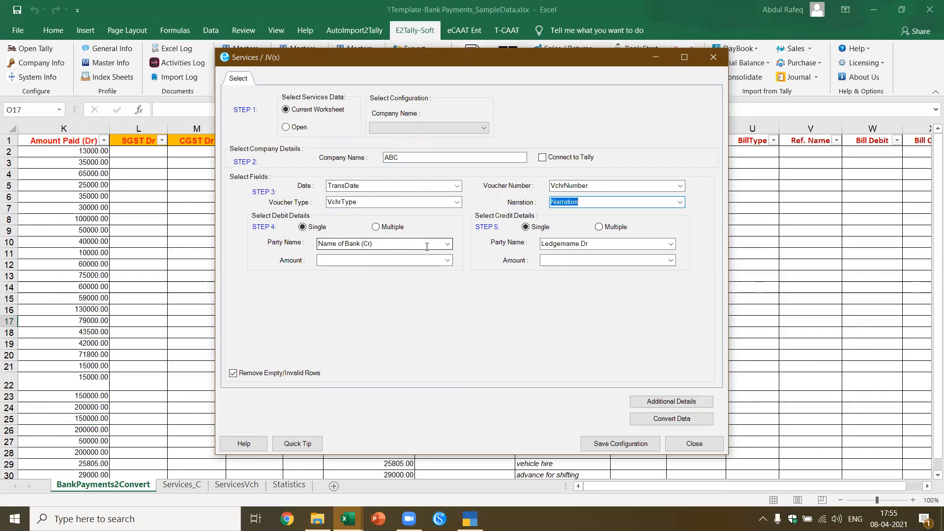
Map the debit Party Name to Ledgername Dr and the debit Amount to Amount Paid (Dr)
left_click(447, 244)
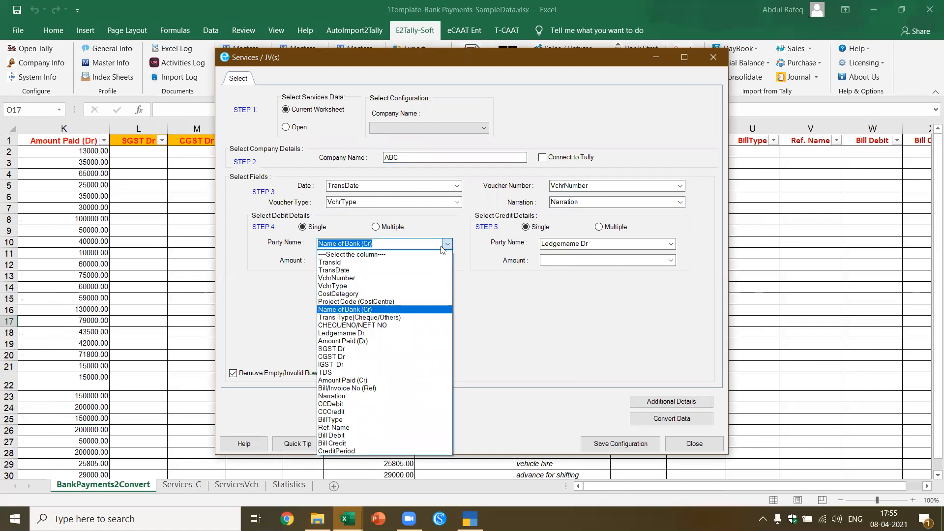
left_click(363, 333)
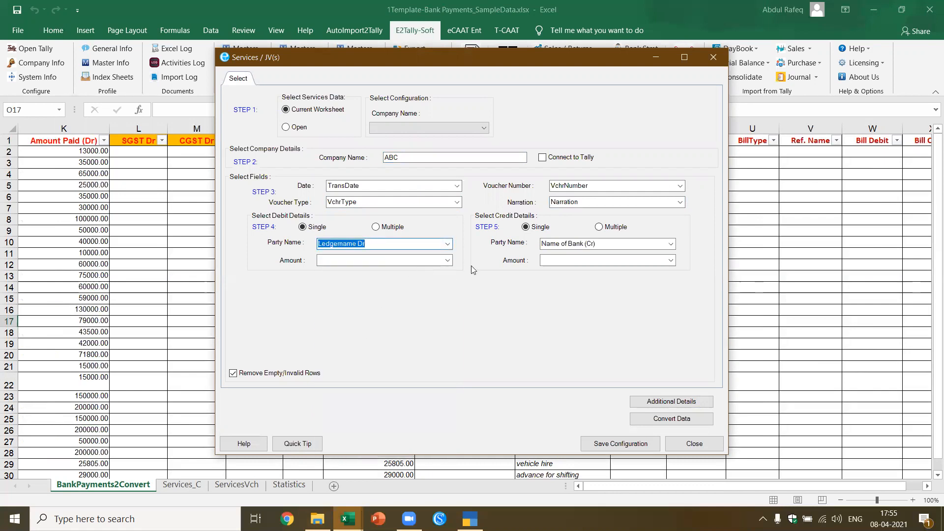
left_click(447, 261)
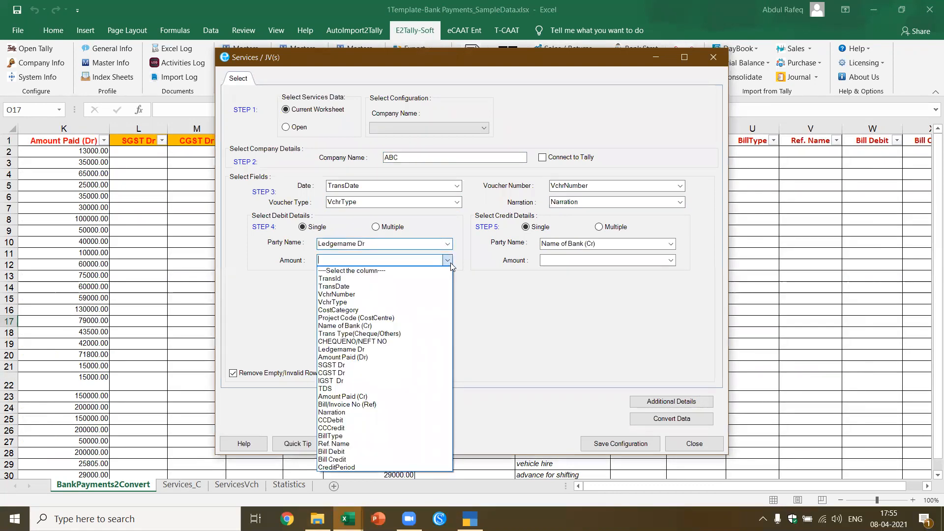
left_click(355, 358)
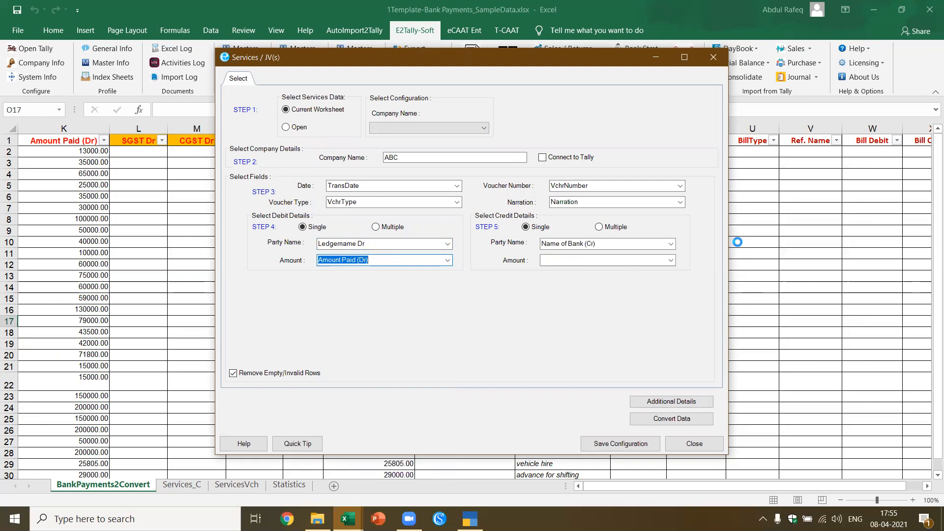
Switch the credit details to Multiple, mapping the Party Name to Name of Bank (Cr) and the Amount to Amount Paid (Cr)
left_click(670, 261)
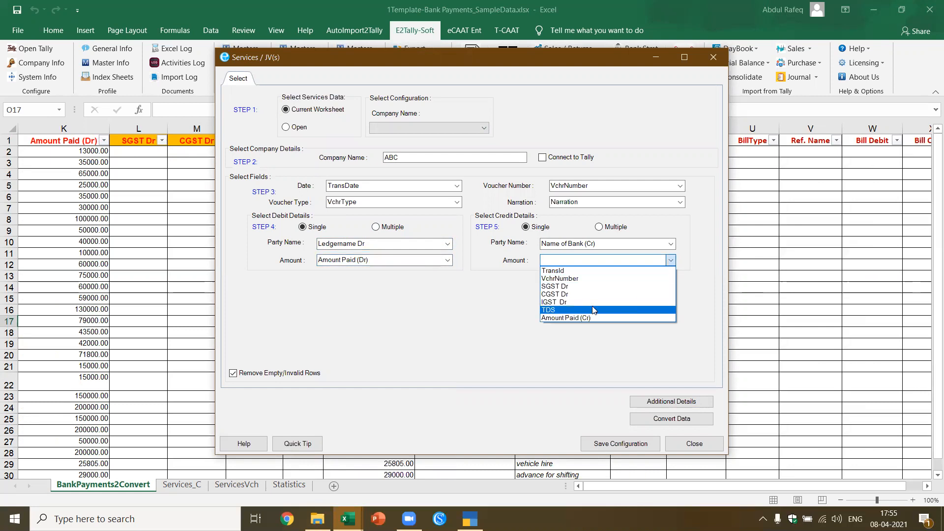
left_click(599, 227)
left_click(599, 227)
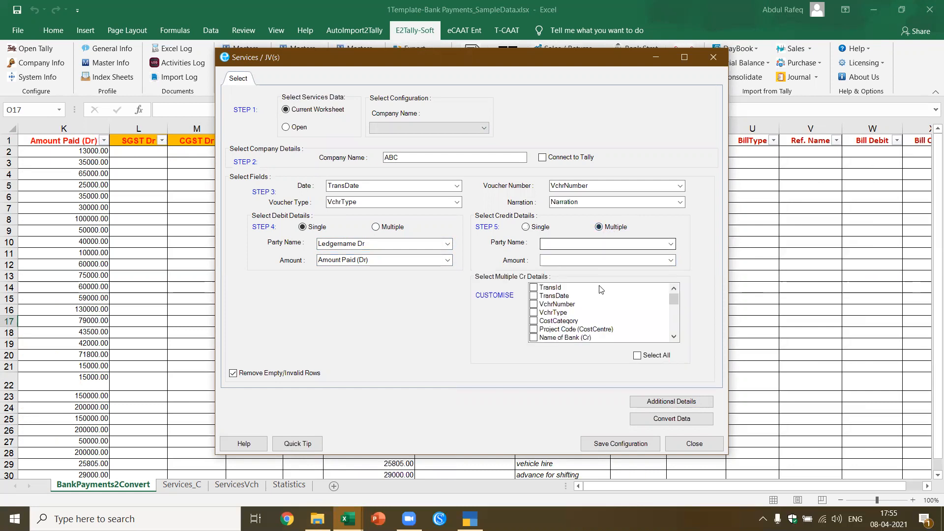
left_click(670, 244)
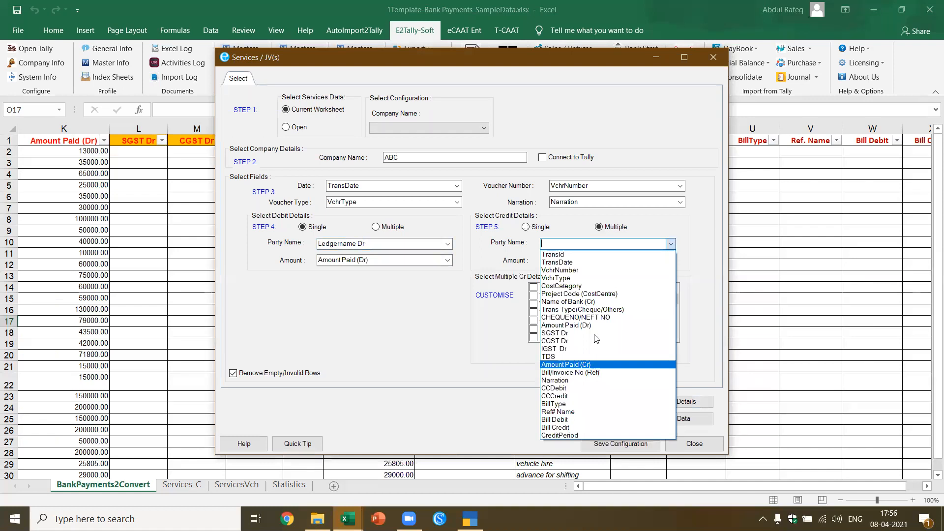
left_click(592, 302)
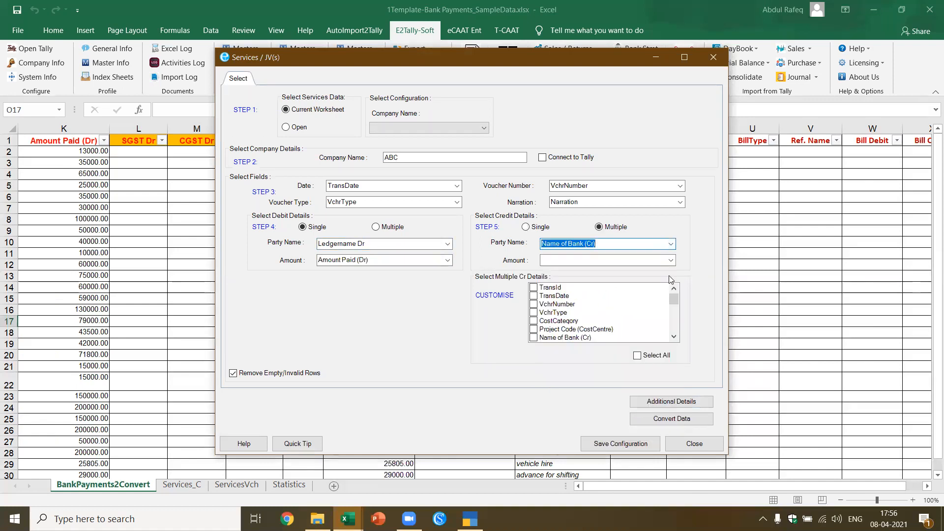
left_click(671, 260)
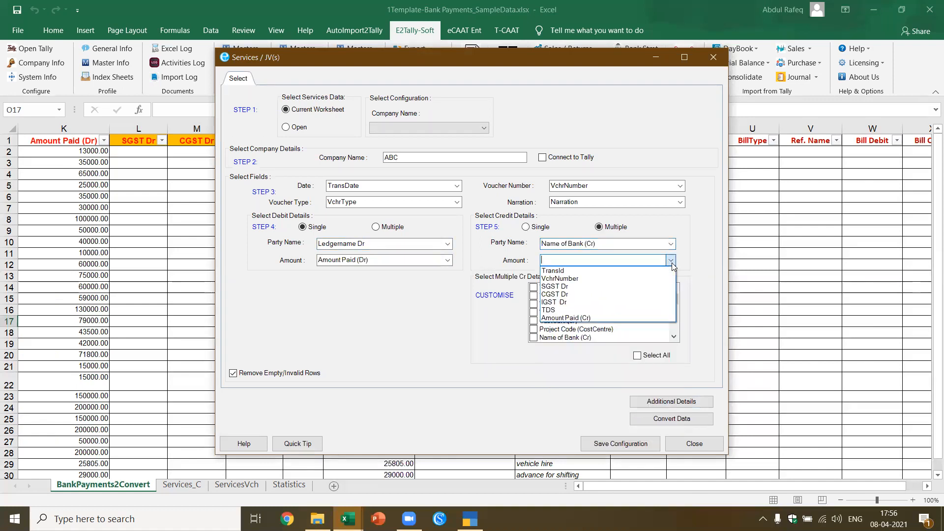
left_click(592, 318)
Include TDS in the multiple credit details and convert the bank payment data into vouchers
scroll(609, 327, "down", 2)
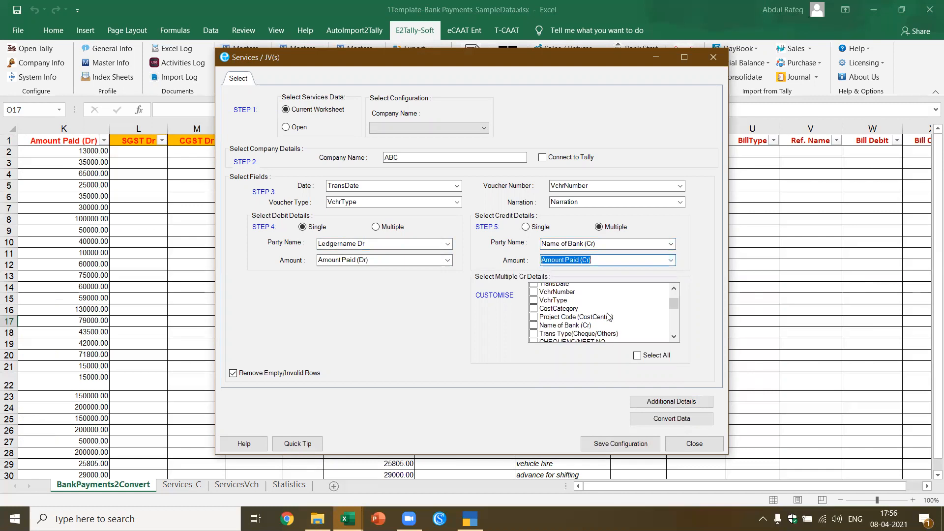
scroll(609, 317, "down", 2)
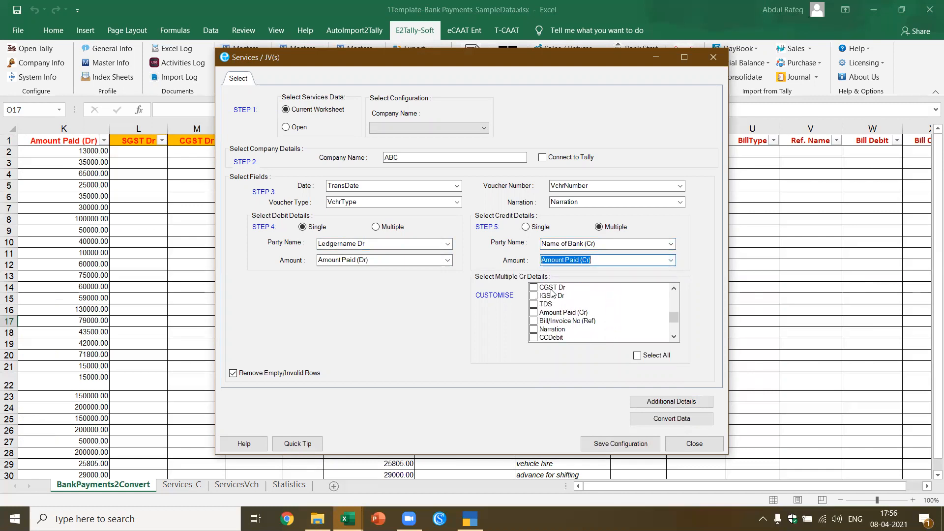
left_click(533, 304)
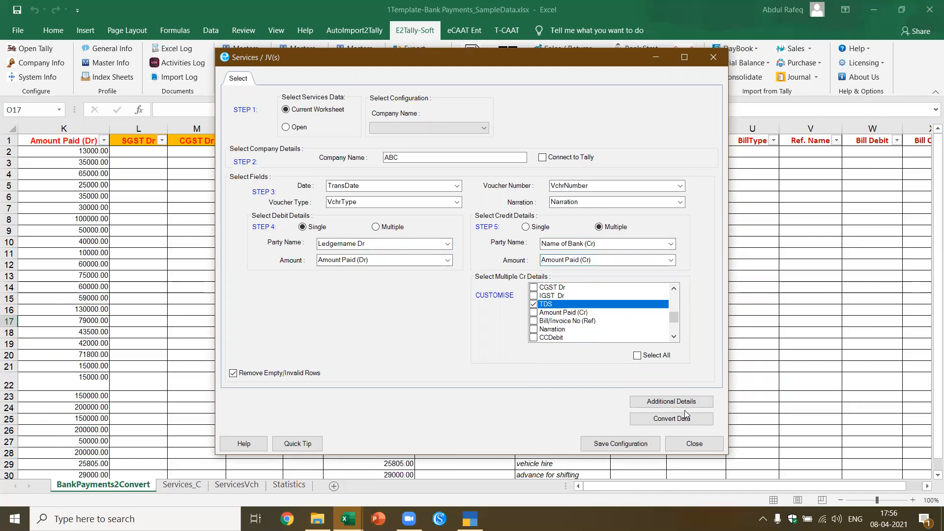
left_click(670, 417)
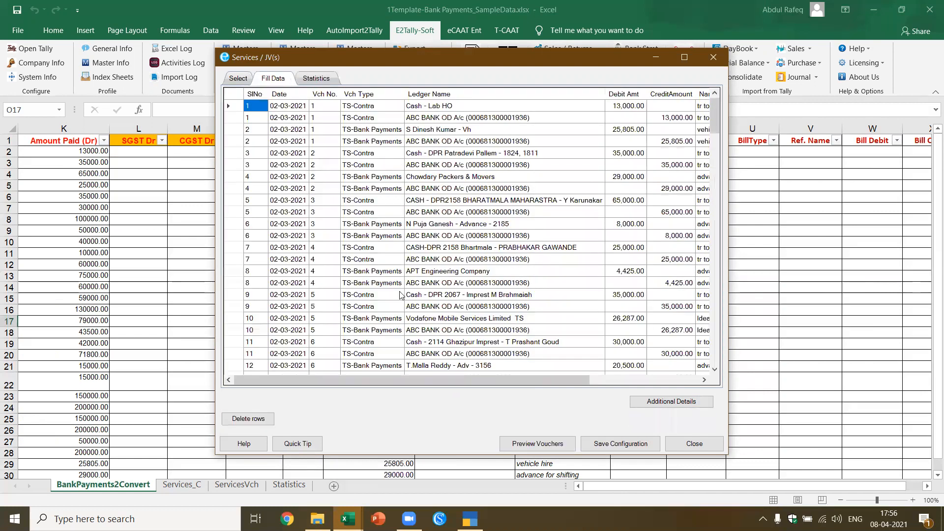
Review the converted bank payment vouchers and their statistics, and close the conversion dialog
scroll(563, 171, "down", 10)
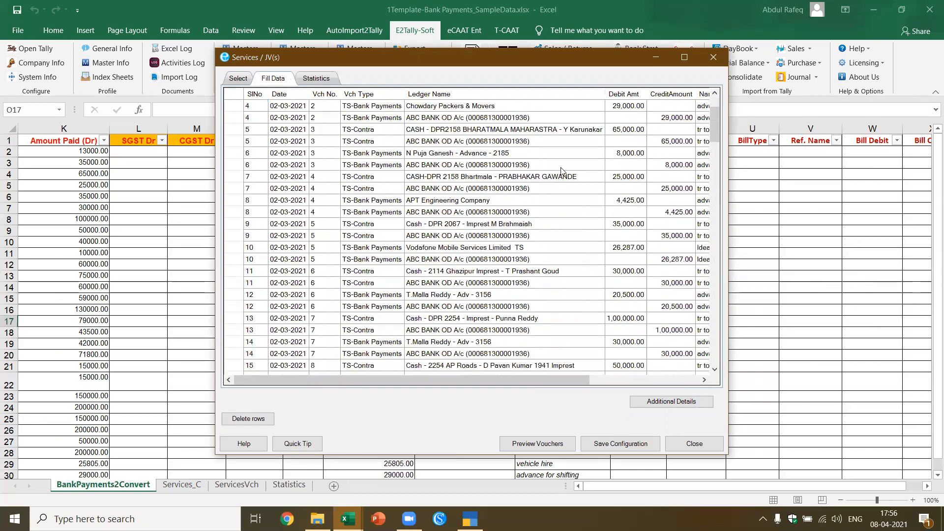
scroll(563, 171, "down", 20)
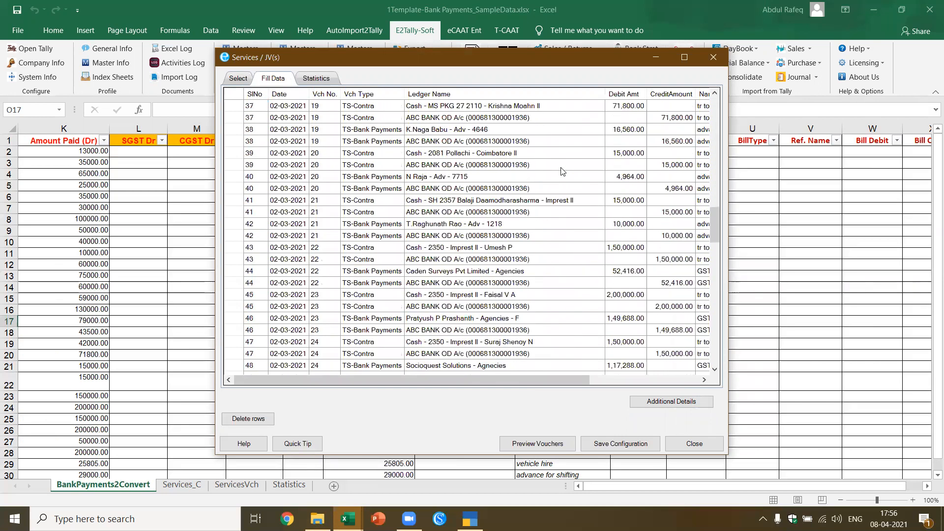
scroll(568, 178, "up", 10)
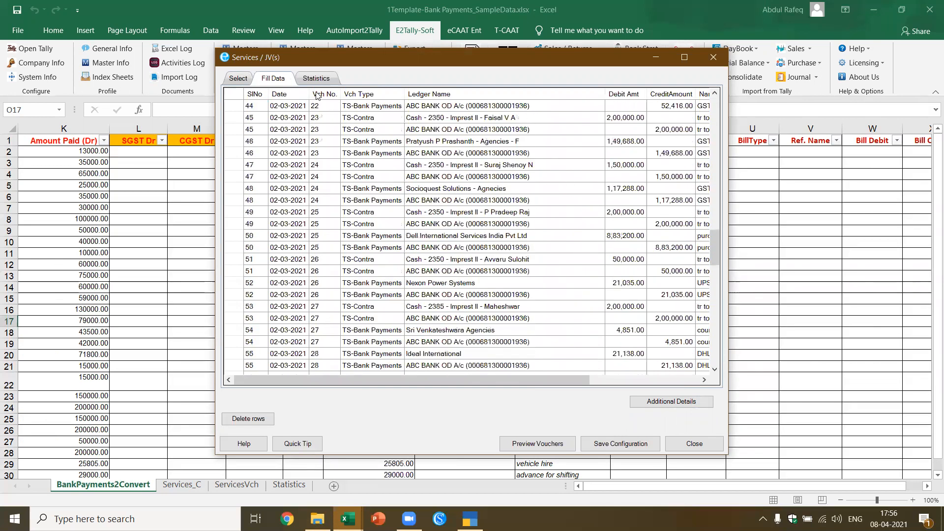
left_click(322, 79)
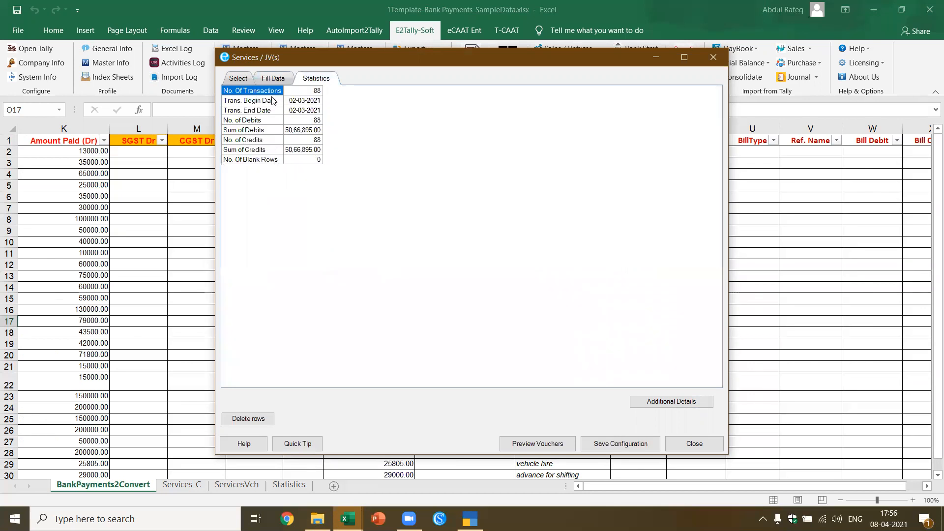
left_click(274, 79)
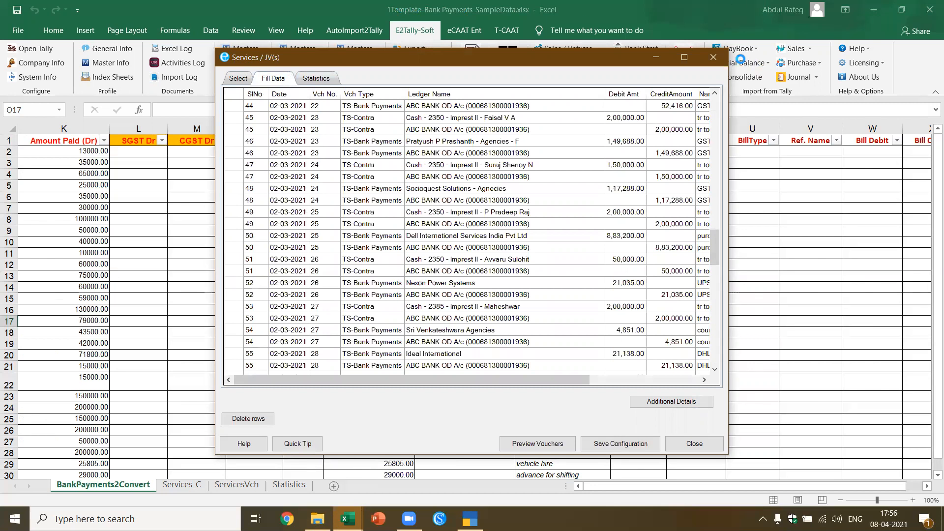
left_click(714, 57)
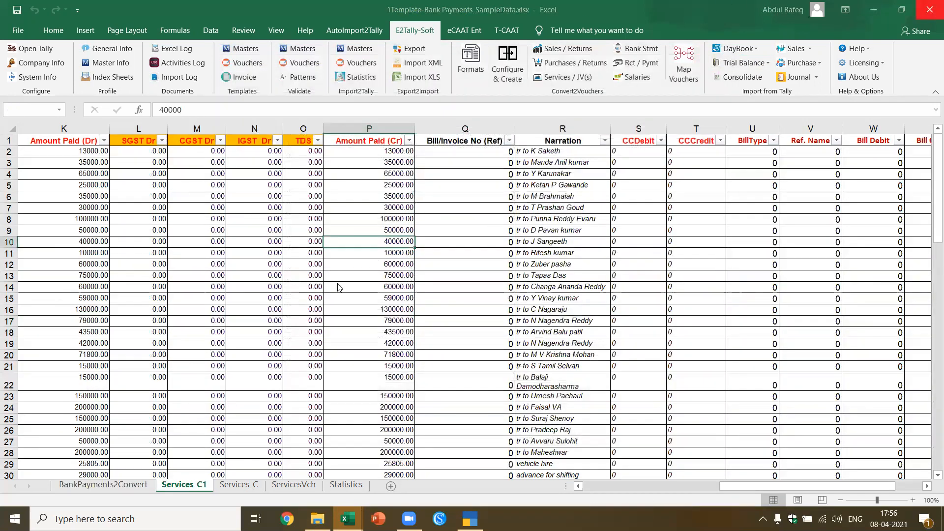
Close the bank payments workbook and open the CashPayments2Convert sheet of 2Cash Payments_SampleData.xlsx
key("ctrl+w")
left_click(471, 278)
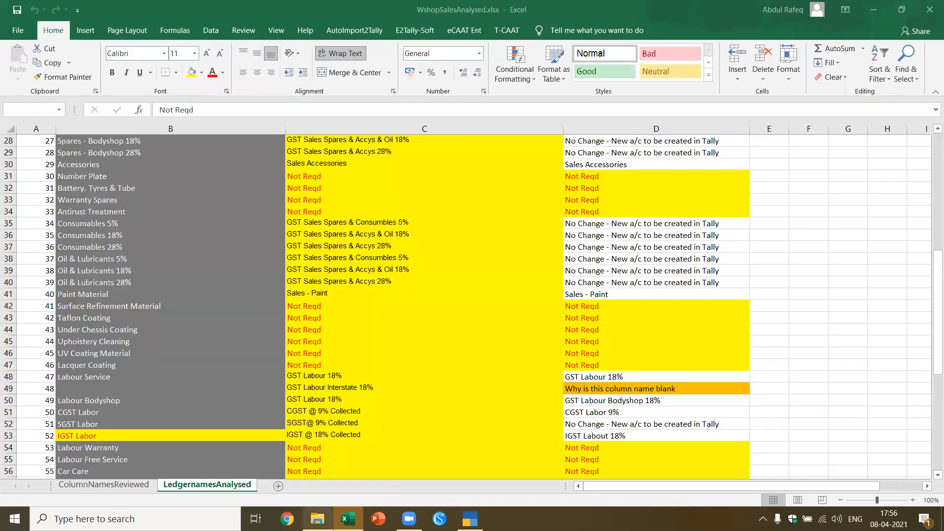
left_click(317, 518)
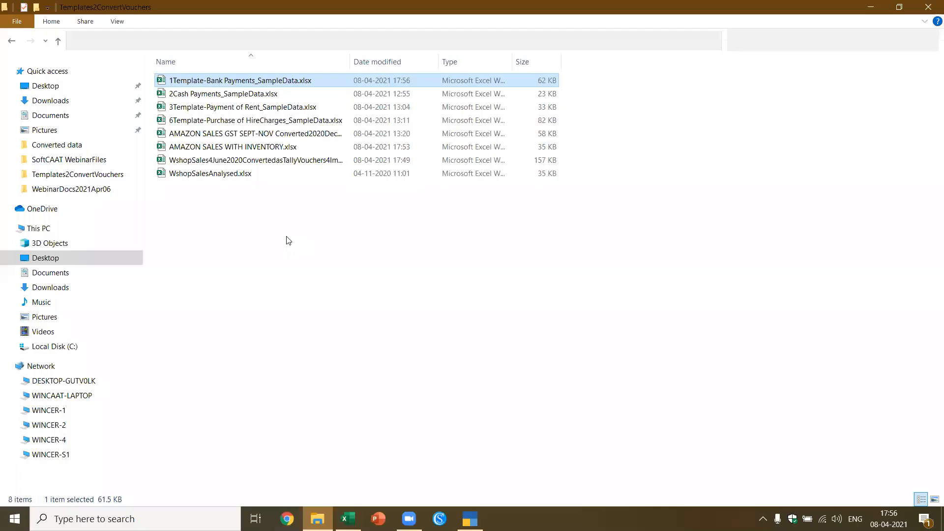
double_click(234, 98)
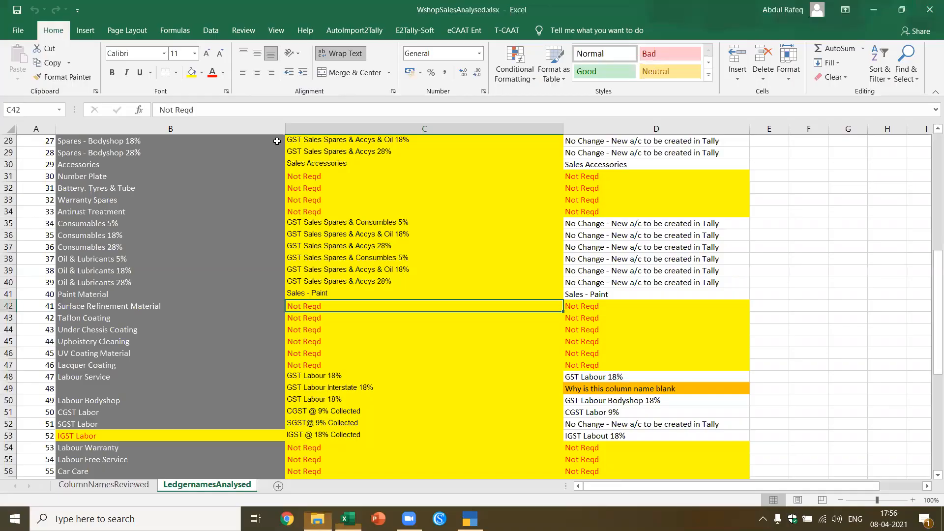
left_click(429, 225)
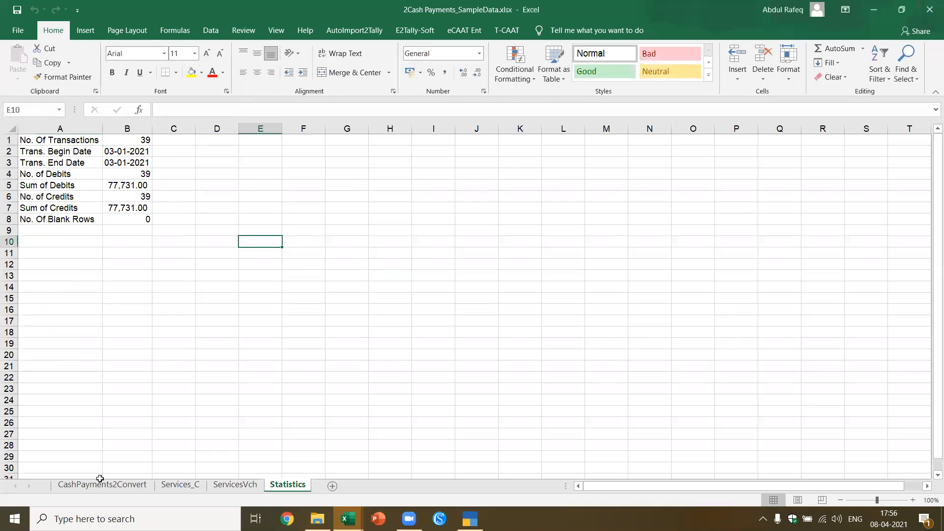
left_click(105, 486)
left_click(472, 245)
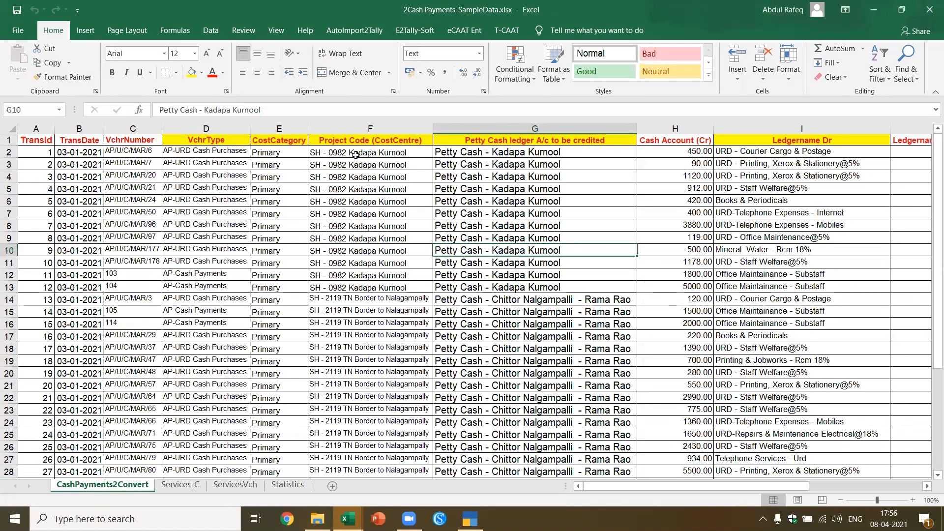
Examine the date, voucher, petty cash credit and debit ledger columns on the CashPayments2Convert sheet
left_click(91, 149)
left_click(139, 129)
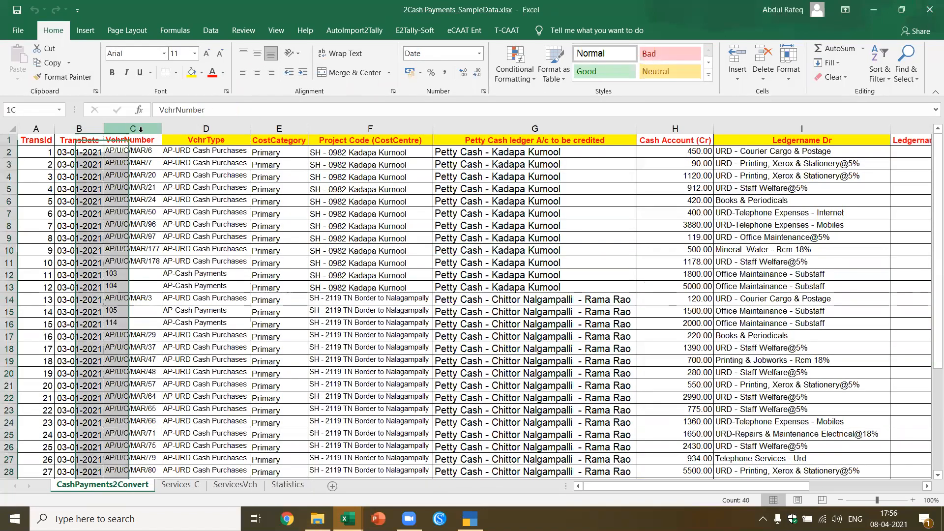
left_click(205, 139)
left_click(468, 141)
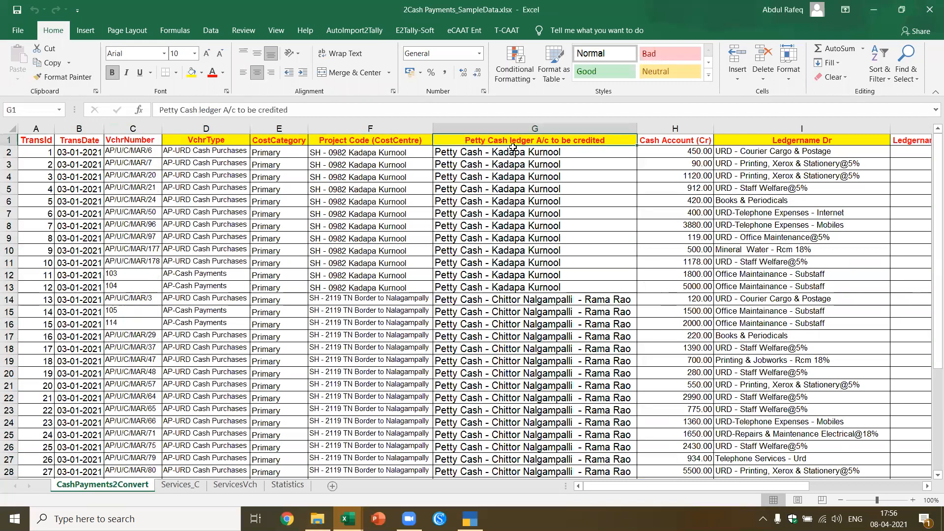
left_click(795, 142)
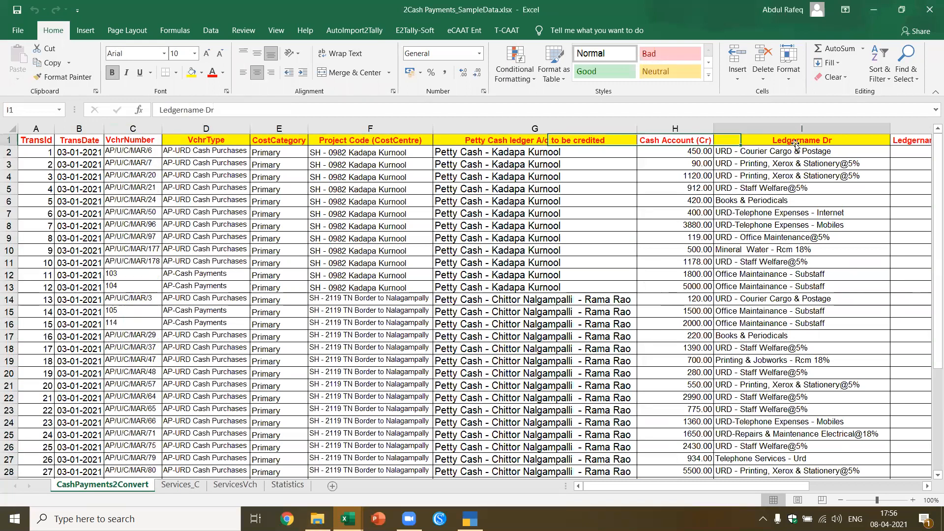
left_click(488, 140)
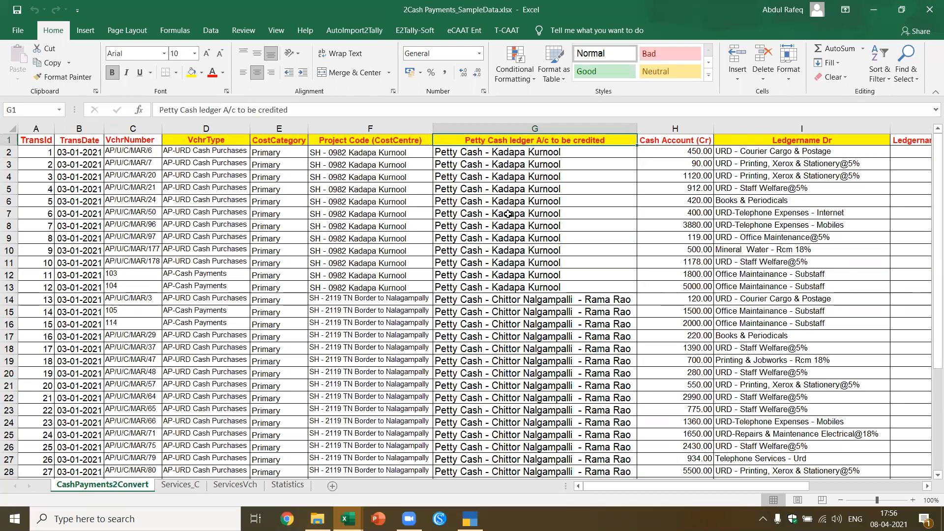
left_click(802, 145)
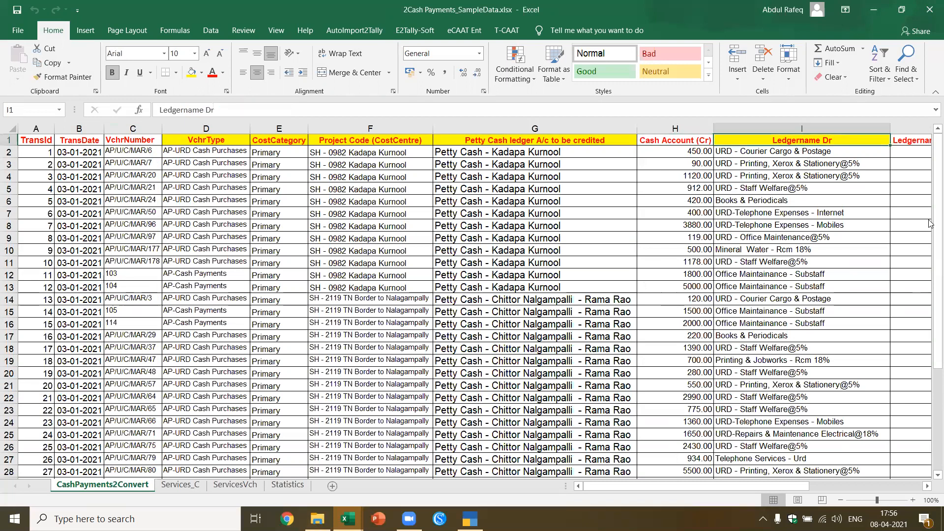
key("Right")
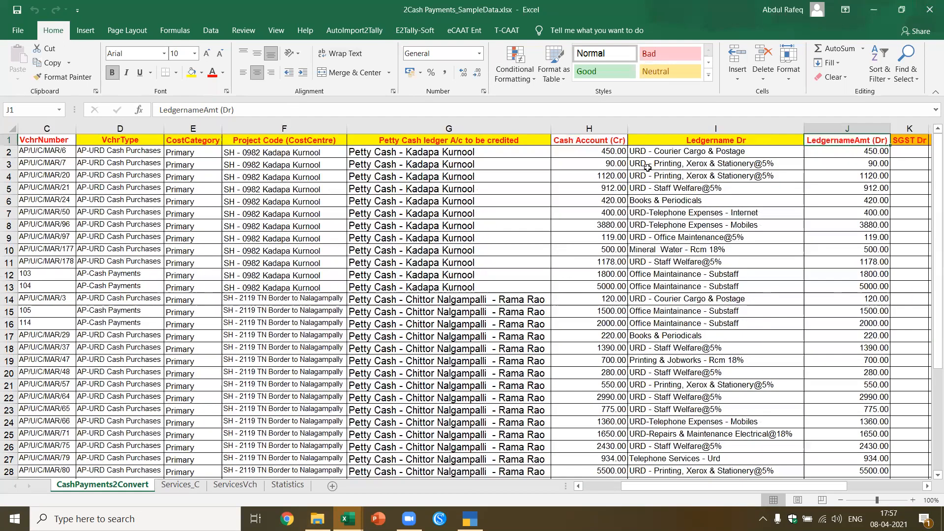
left_click(580, 137)
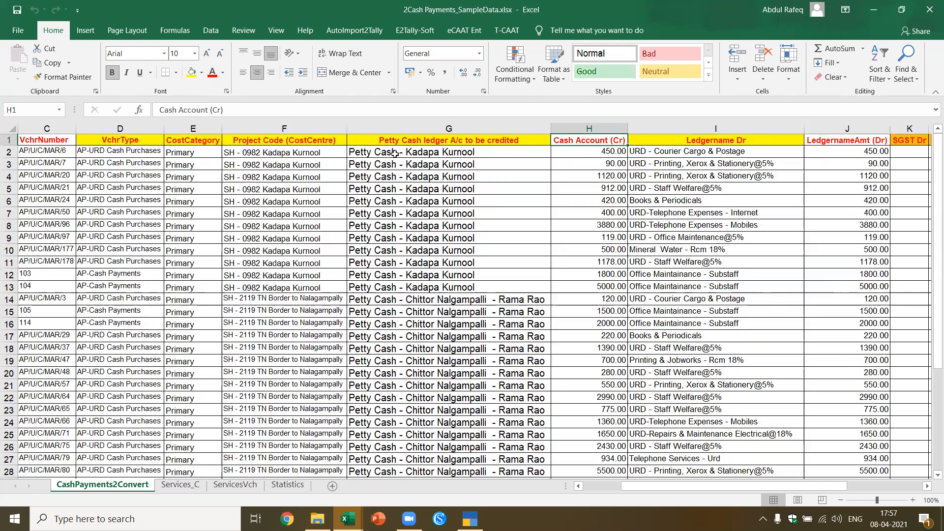
left_click(723, 140)
left_click(694, 150)
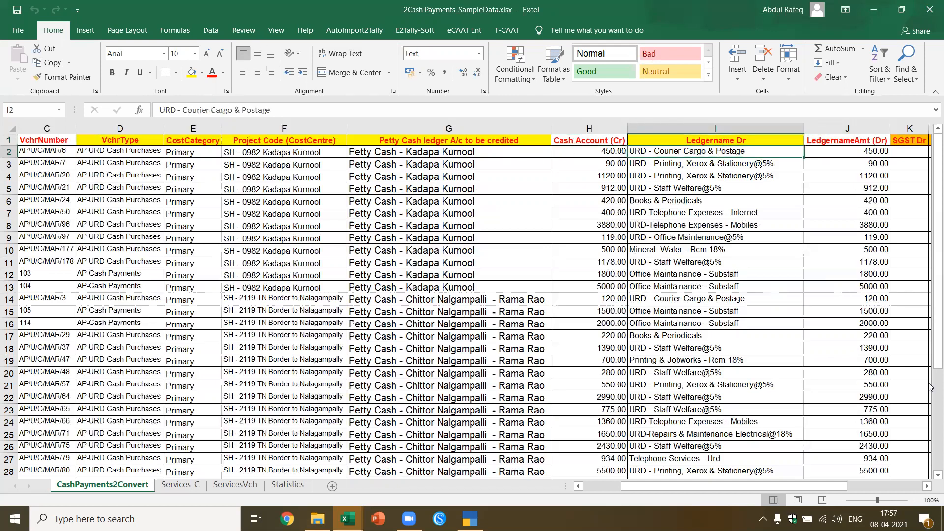
Look through the GST, TDS, invoice reference, narration and cost centre columns, and return to the first column
key("Right")
key("Right")
key("Right")
key("Right")
key("Right")
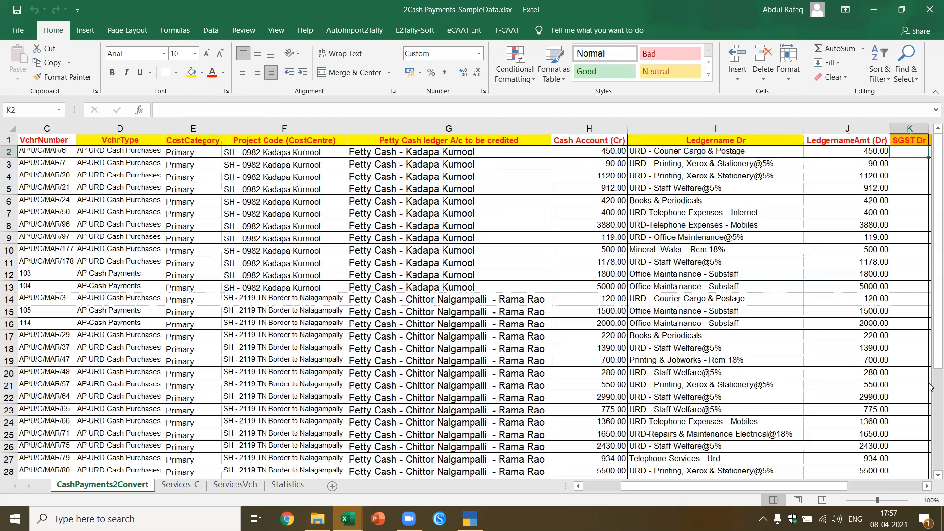
key("Right")
key("Right")
key("Right")
key("Right")
key("Right")
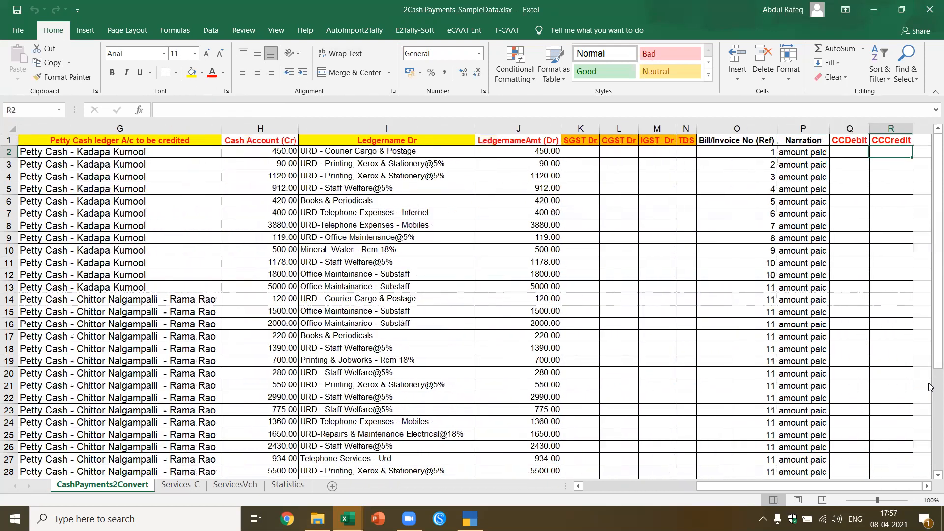
key("Left")
key("Left")
key("Left")
key("Left")
key("Left")
key("Left")
key("Left")
key("Left")
key("Left")
key("Left")
key("Left")
key("Left")
key("Left")
key("Left")
key("Left")
key("Left")
key("Left")
key("Left")
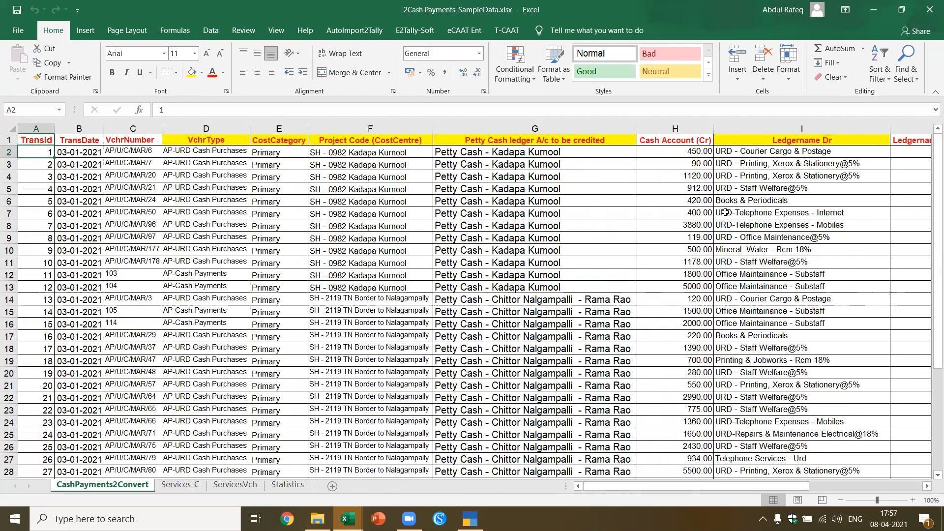
Start the Services / JV(s) voucher conversion on the CashPayments2Convert sheet with ABC as the company name
left_click(565, 253)
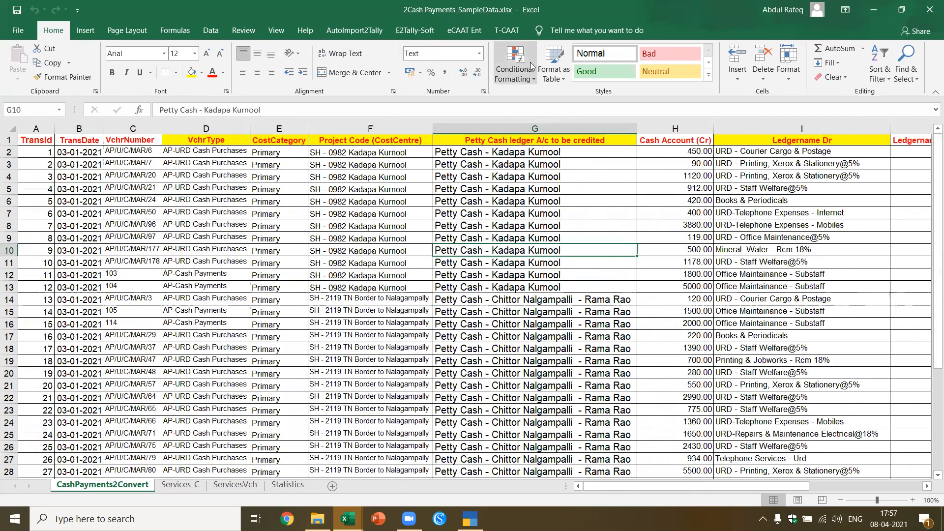
left_click(405, 32)
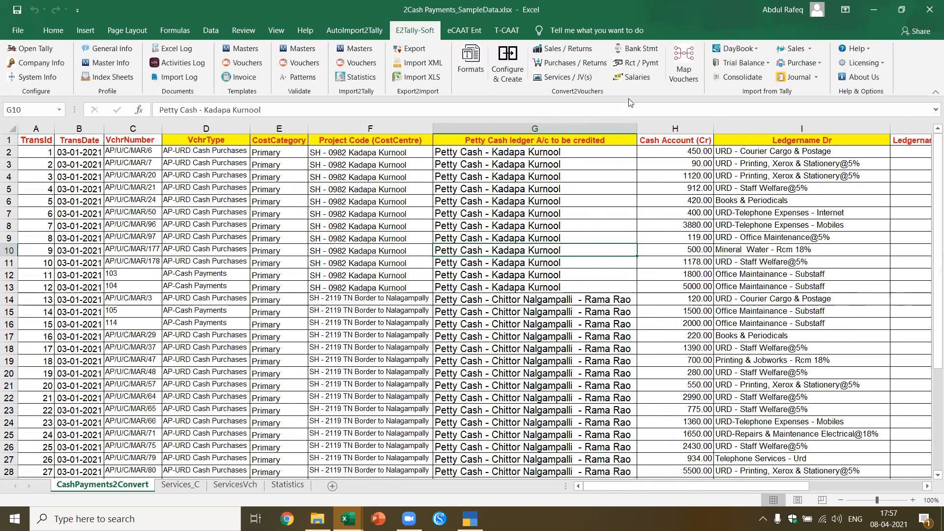
left_click(566, 74)
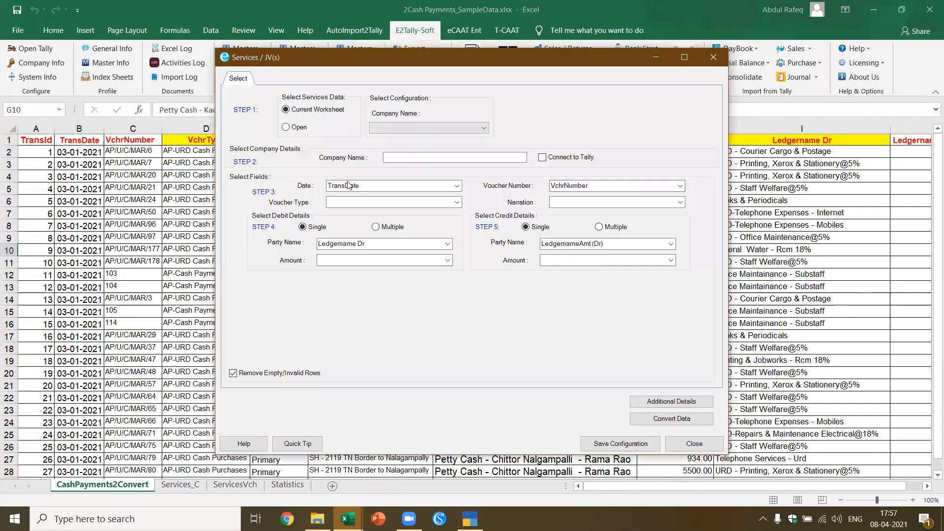
left_click(431, 158)
type("ABC")
Map the voucher type to the VchrType column and the narration to the Narration column
left_click(408, 203)
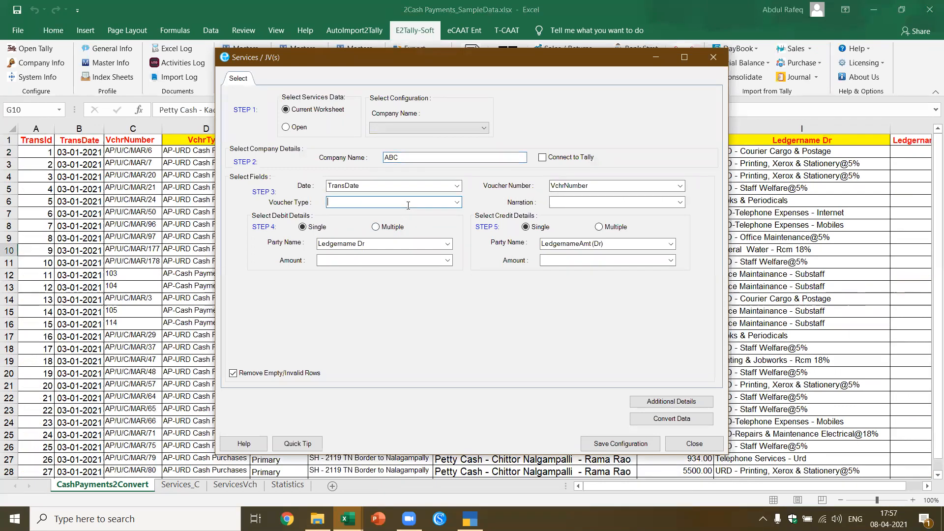
type("VchrType")
left_click(372, 231)
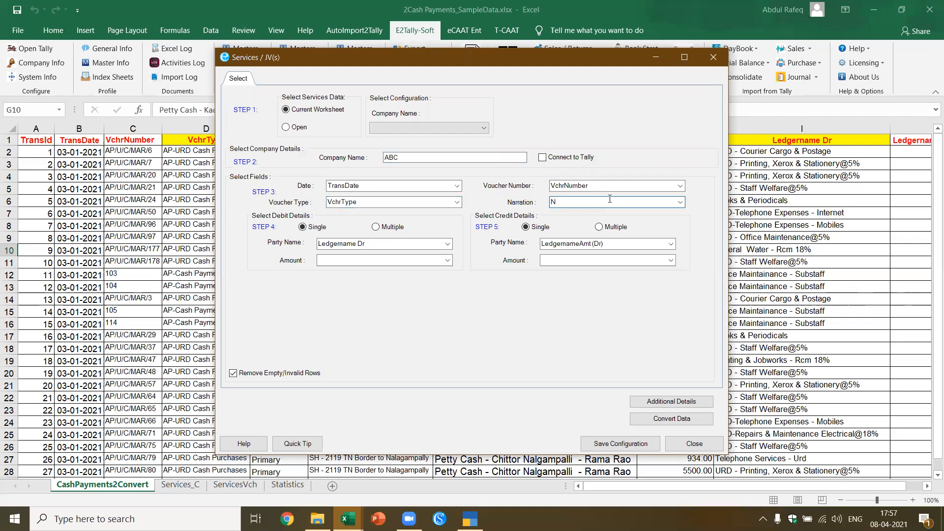
type("Arration")
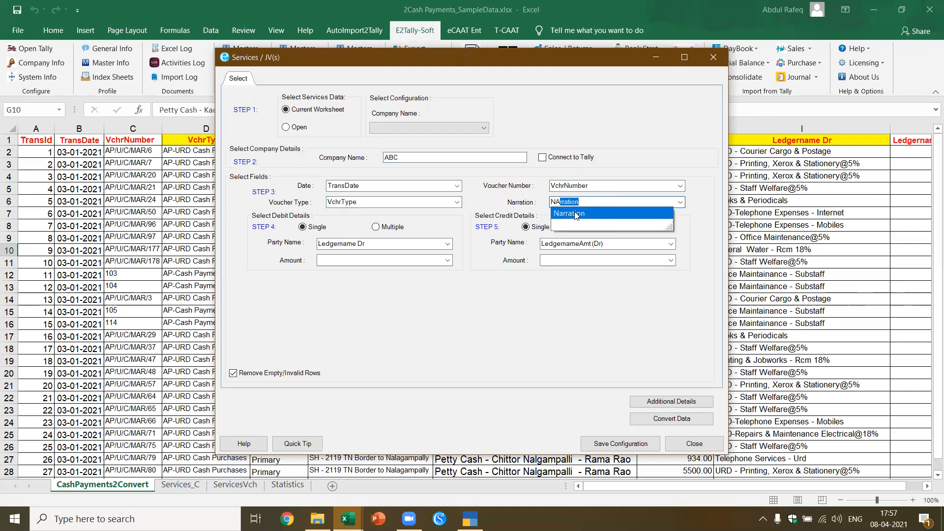
left_click(575, 215)
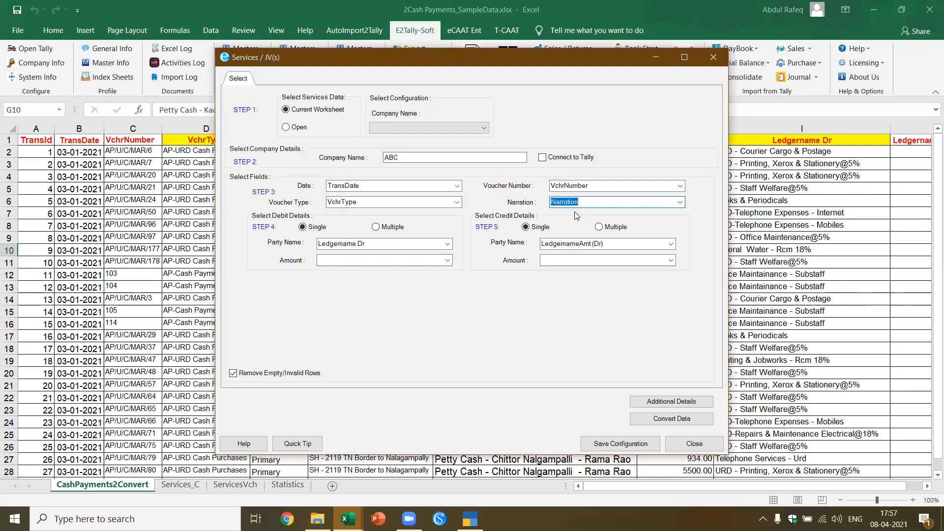
Set the debit amount to LedgernameAmt (Dr), the credit party to Petty Cash ledger A/c to be credited and its amount to Cash Account (Cr)
left_click(446, 261)
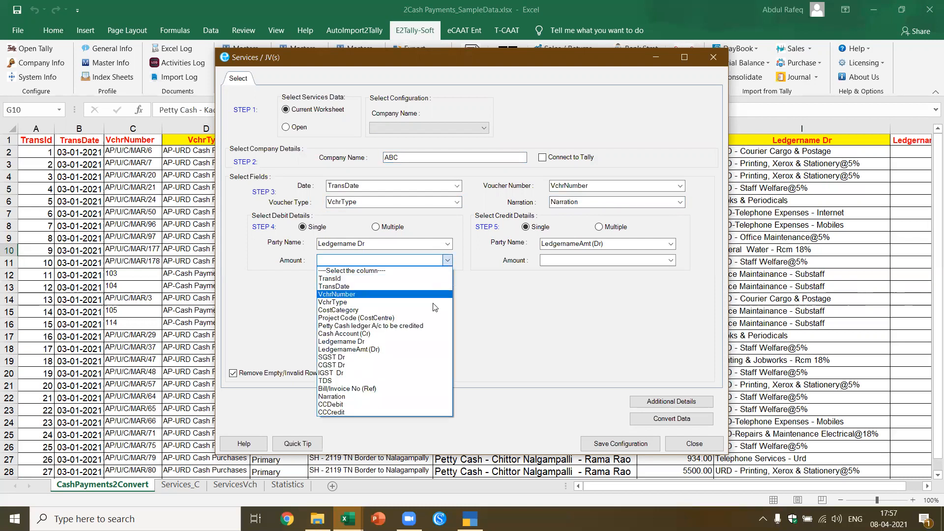
left_click(414, 350)
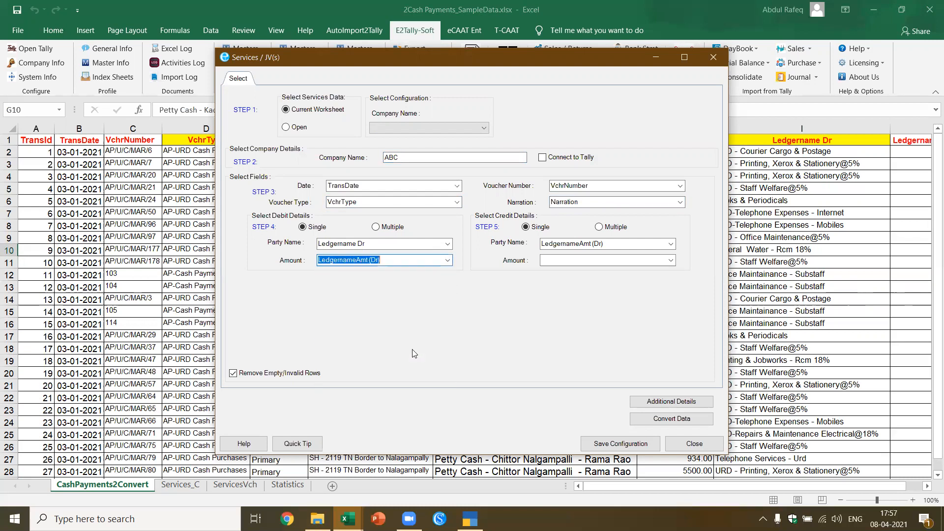
left_click(663, 245)
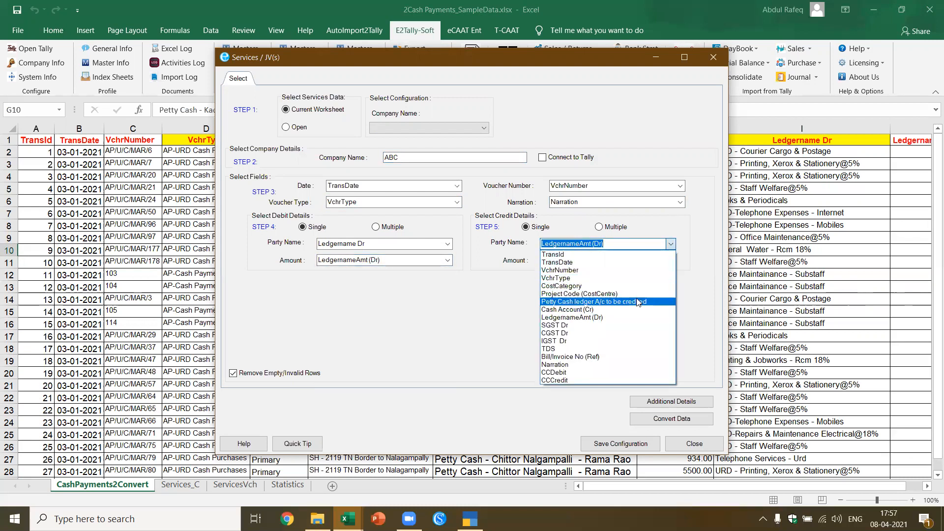
left_click(666, 301)
left_click(671, 260)
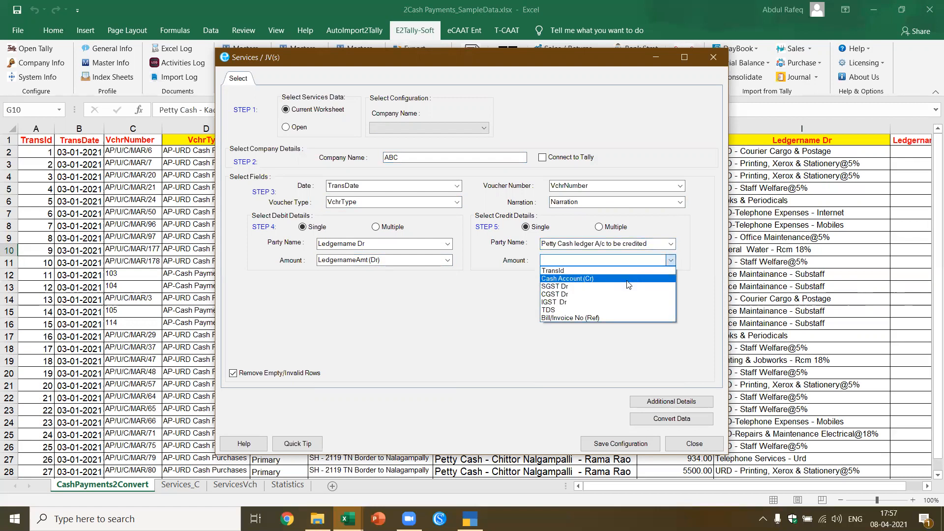
left_click(627, 279)
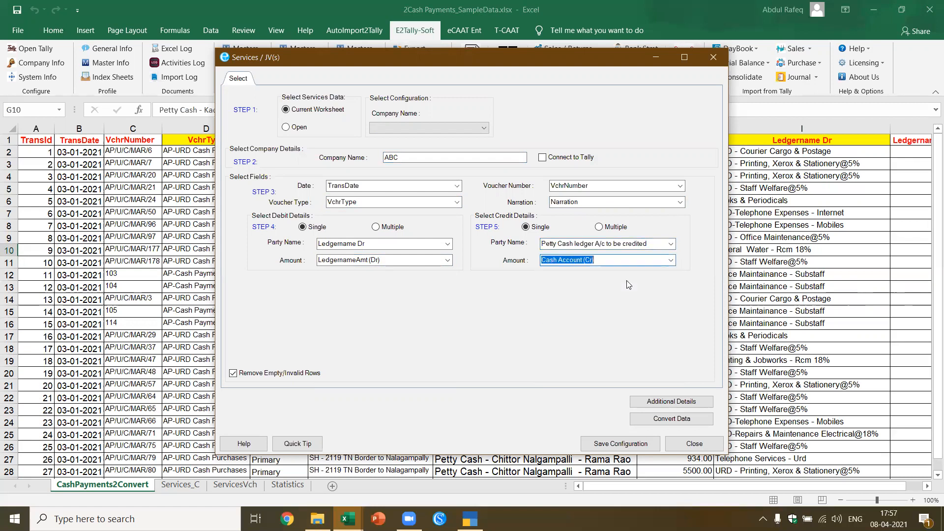
Look at the optional inventory, bill-wise and cost centre fields in the additional details, leaving all three options off
left_click(685, 402)
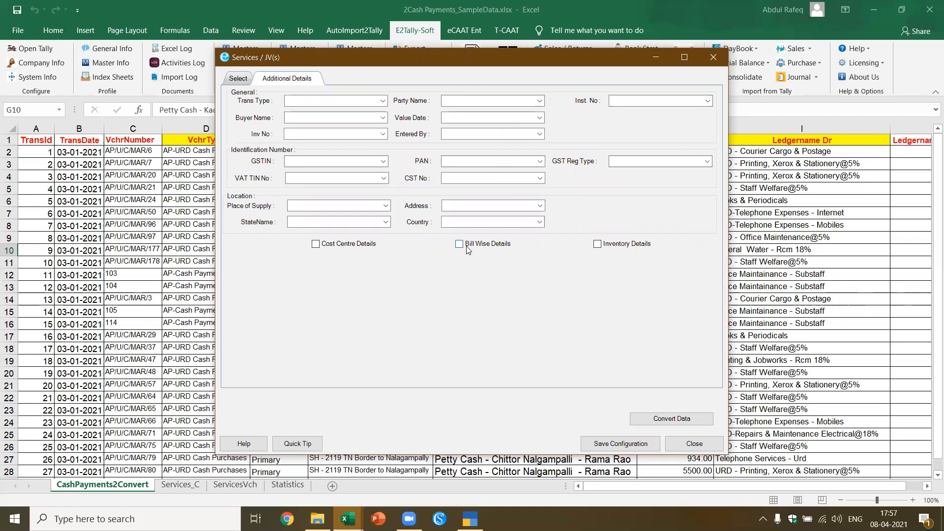
left_click(597, 244)
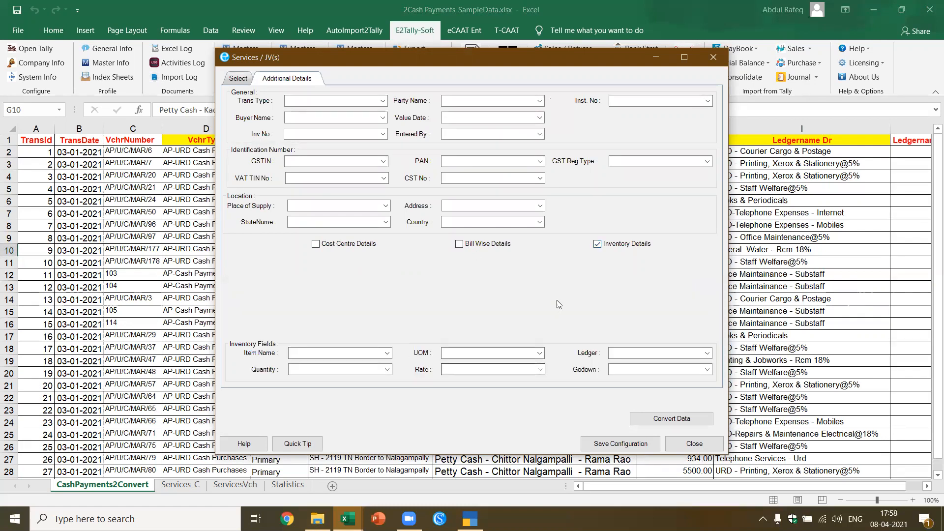
left_click(598, 244)
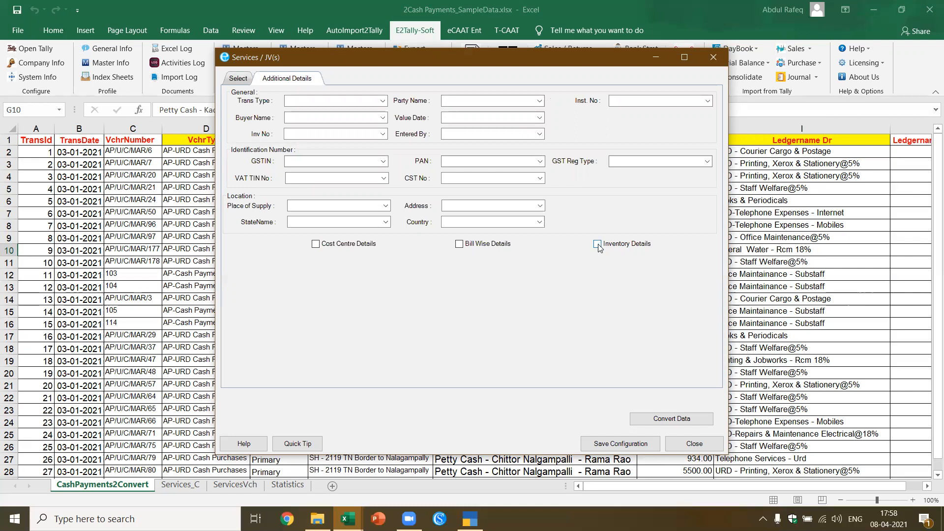
left_click(459, 245)
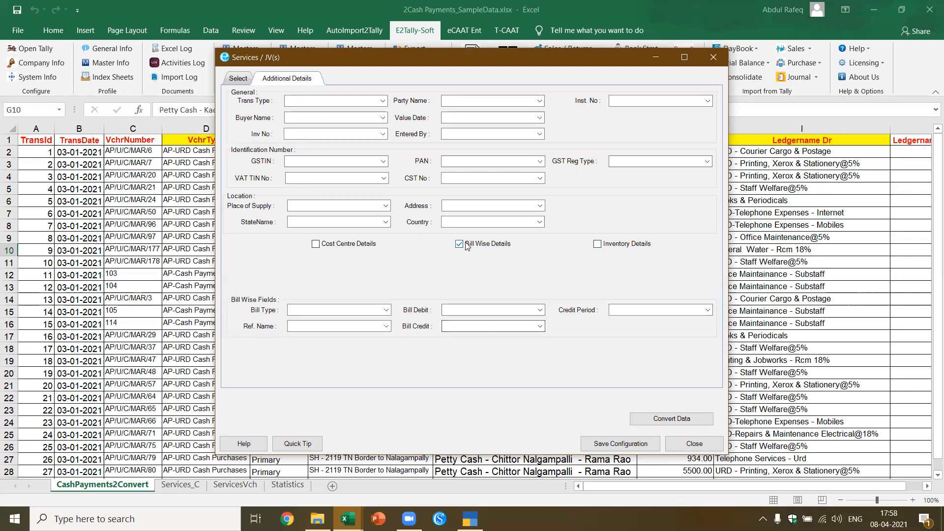
left_click(459, 244)
left_click(316, 244)
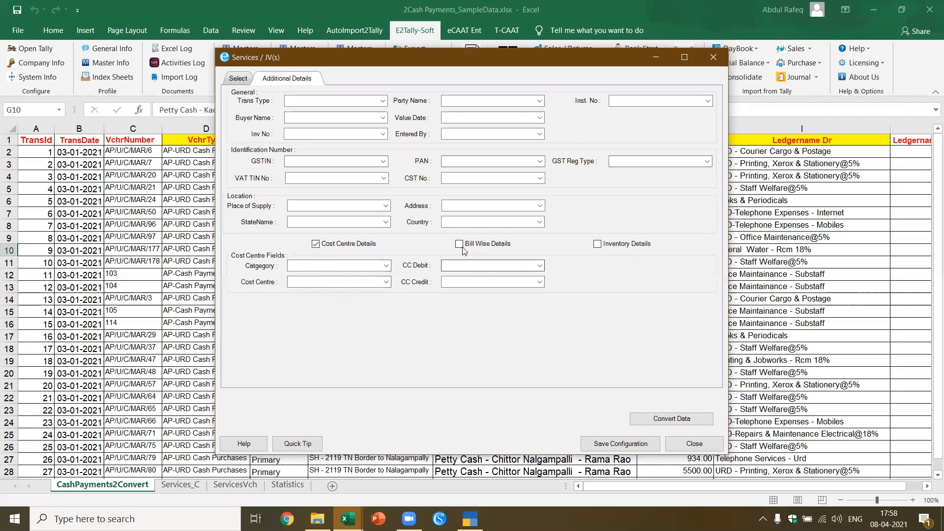
left_click(323, 245)
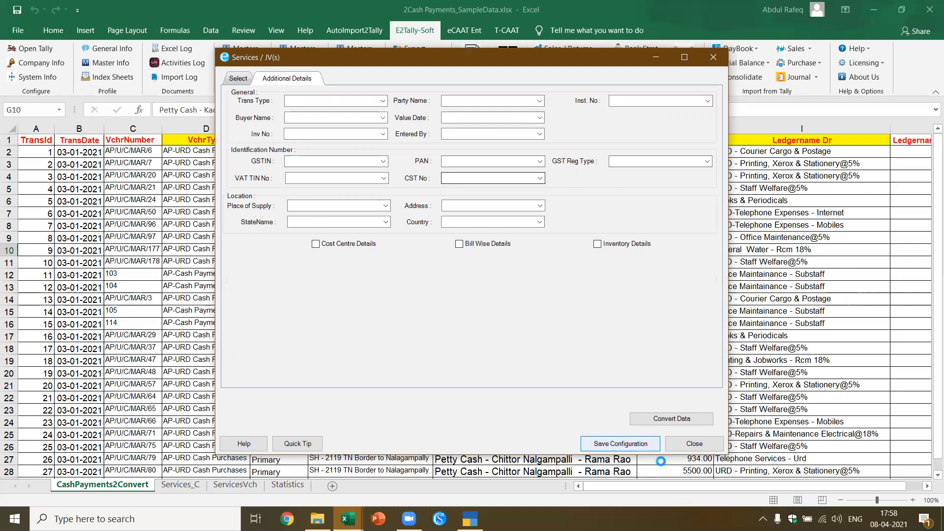
Convert the cash payment data and check the converted rows and their statistics in the enlarged conversion form
left_click(678, 419)
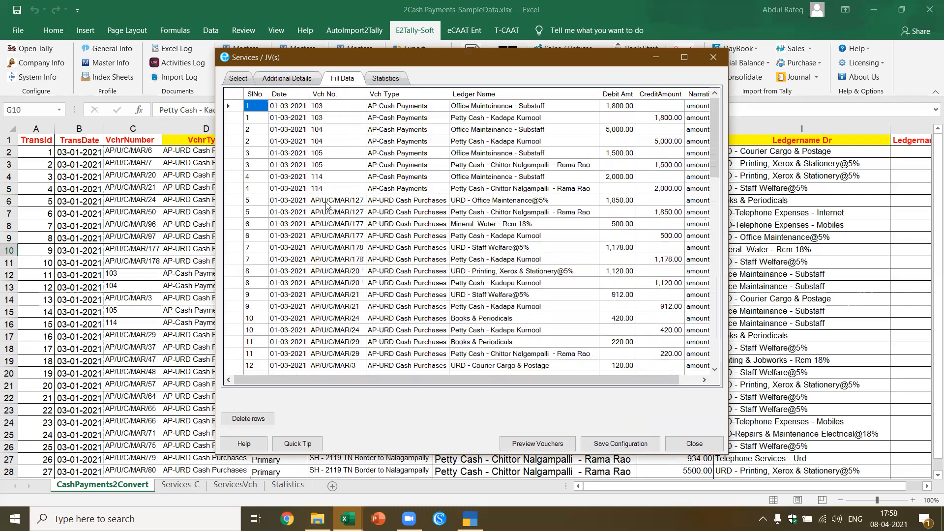
left_click(685, 58)
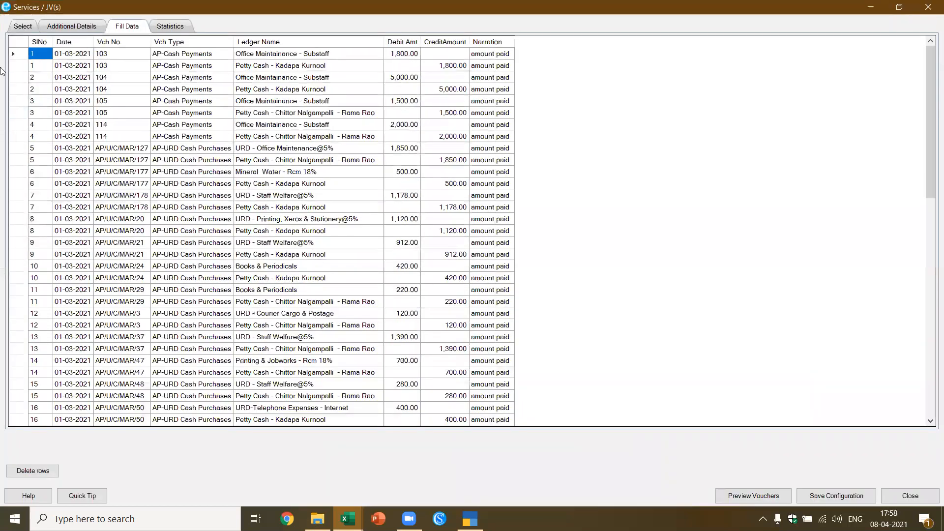
left_click(170, 30)
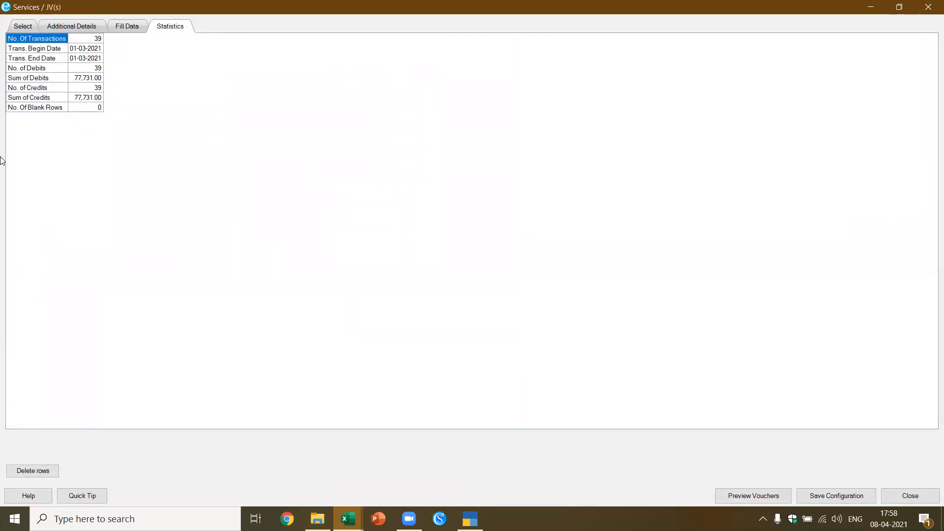
left_click(131, 27)
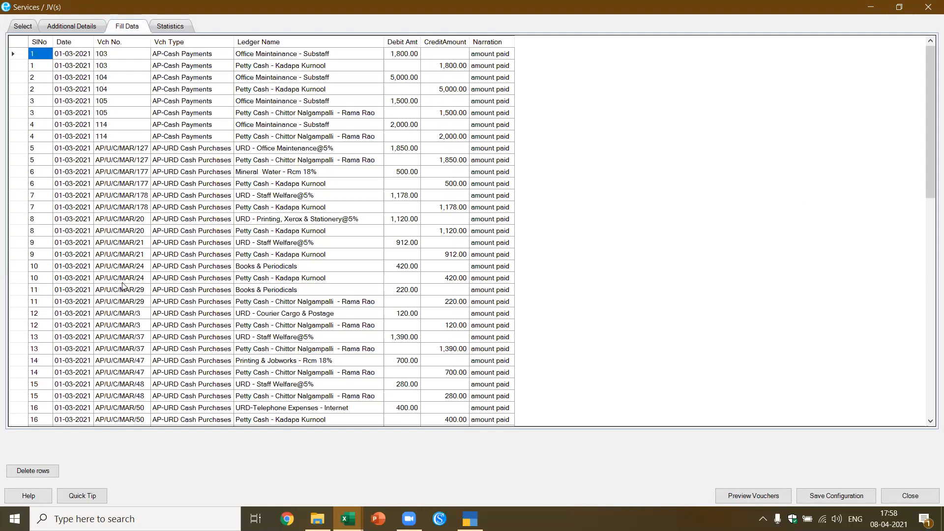
Preview the converted vouchers, check the first voucher's debit and credit entries, and close the preview and conversion form without saving
left_click(779, 496)
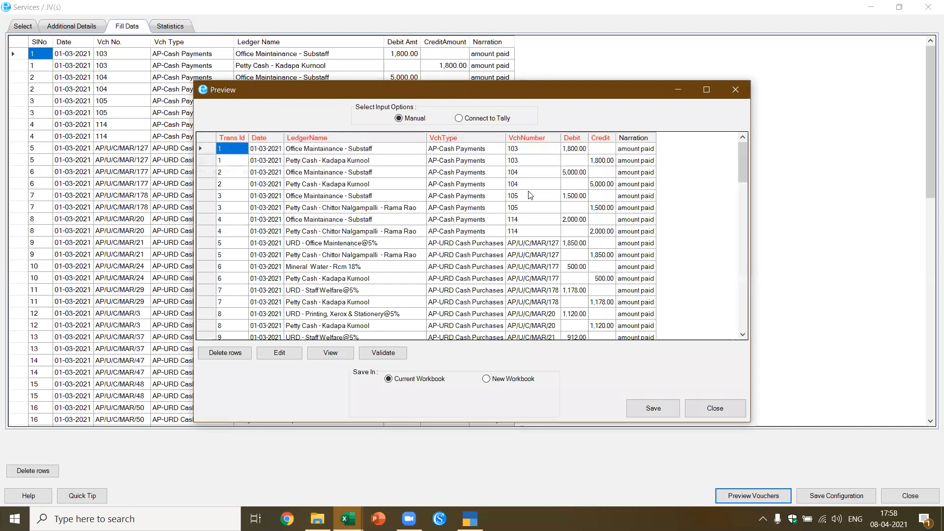
left_click(581, 159)
left_click(603, 161)
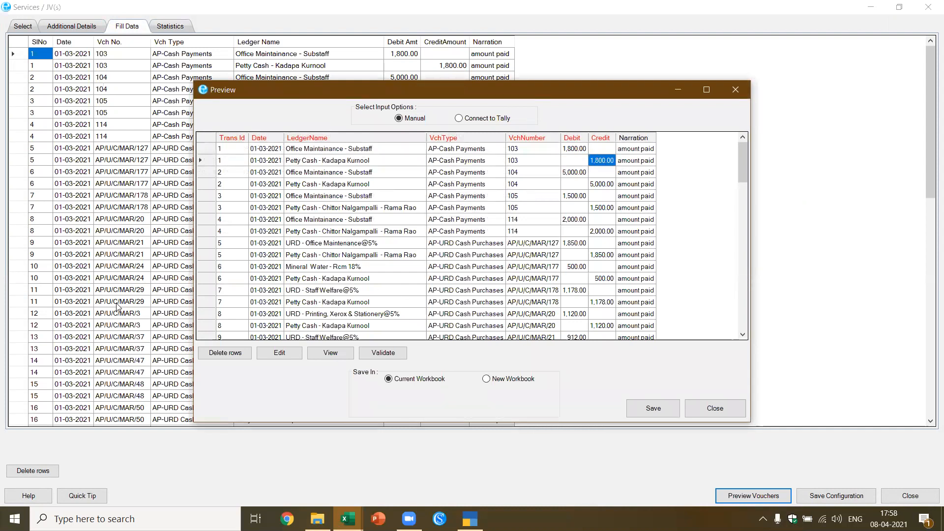
left_click(713, 408)
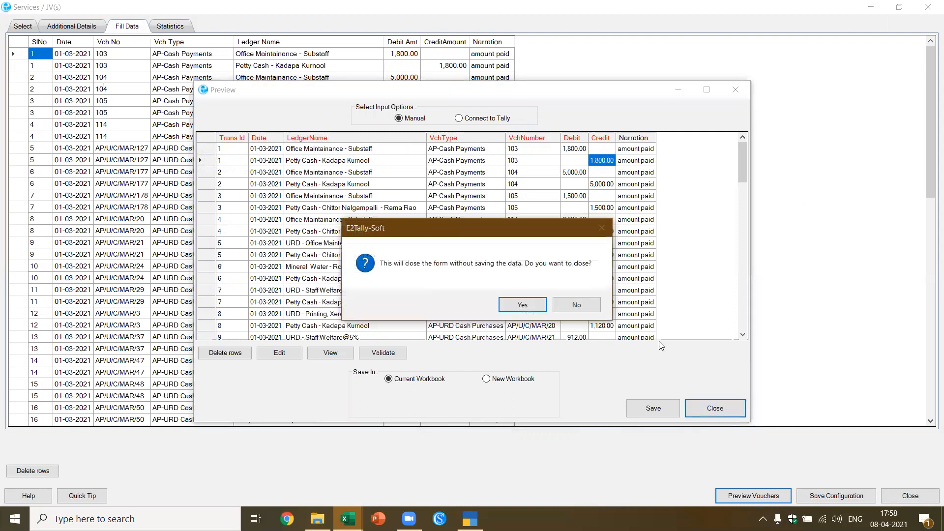
left_click(521, 303)
left_click(486, 295)
Close the cash payments workbook and open the PaymentofRent2Convert sheet of 3Template-Payment of Rent_SampleData.xlsx
left_click(930, 9)
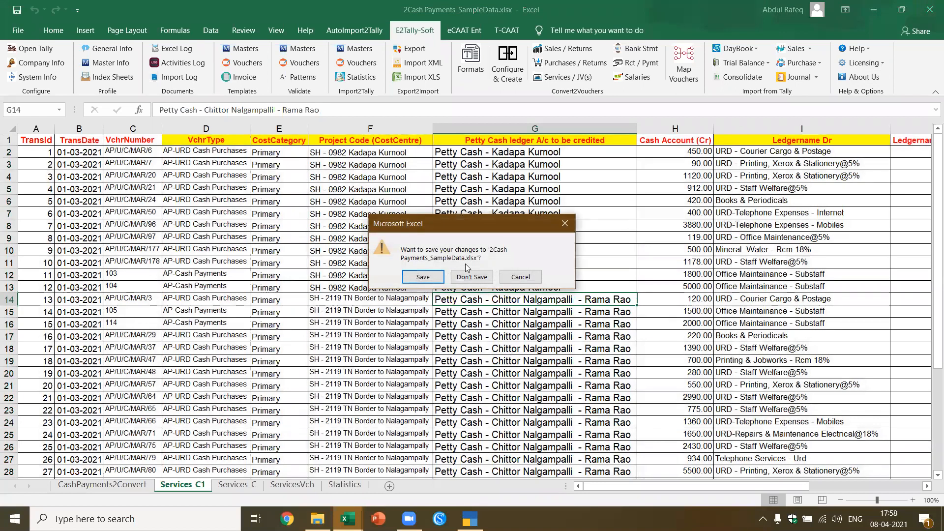
left_click(466, 268)
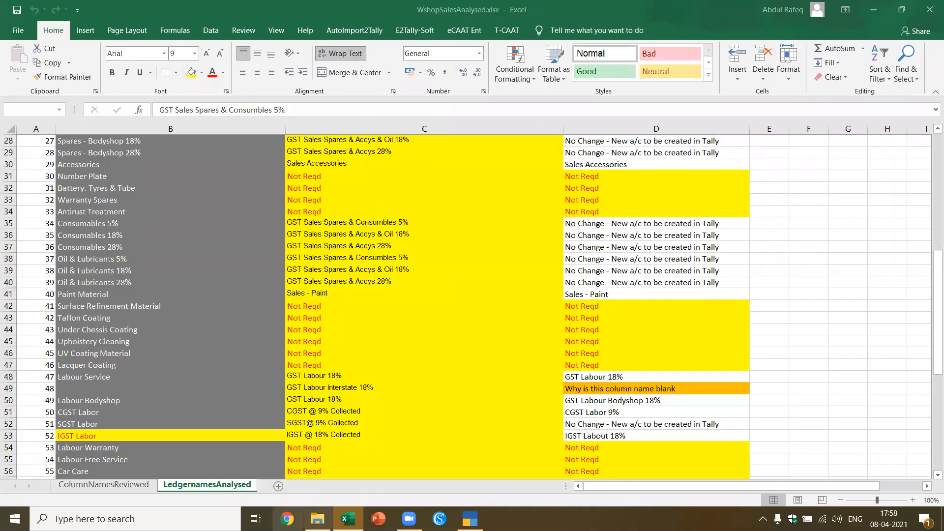
left_click(317, 519)
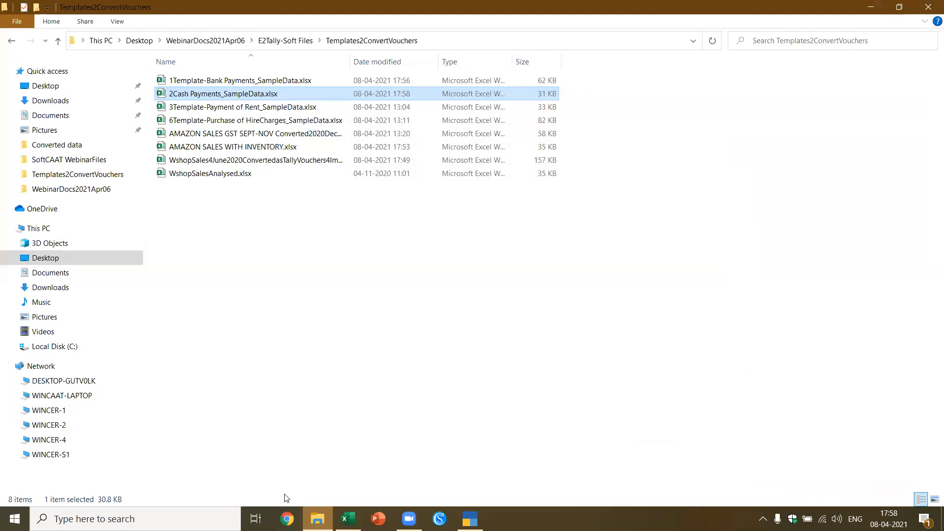
double_click(279, 111)
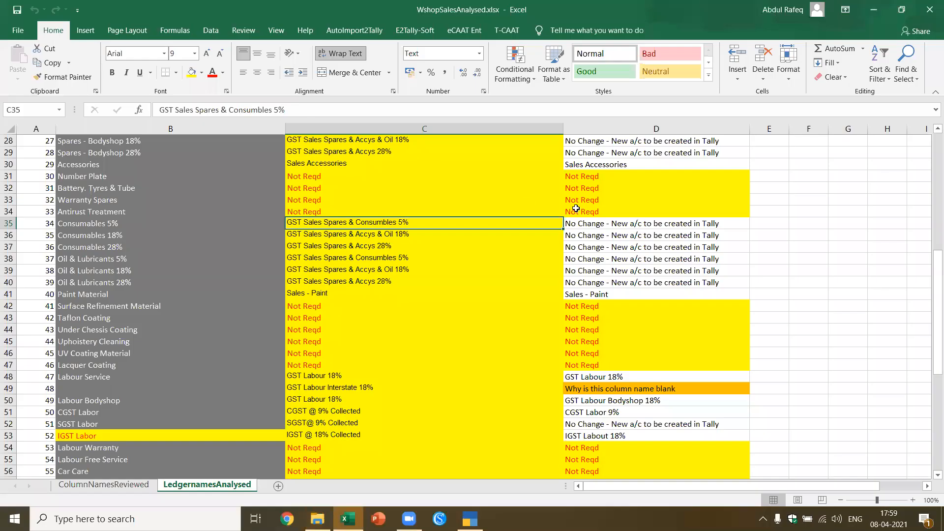
left_click(545, 279)
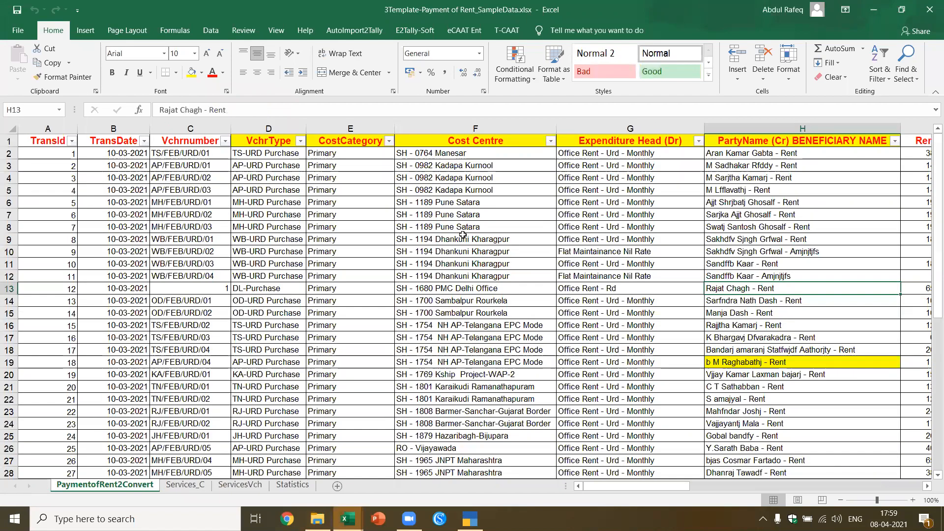
left_click(462, 238)
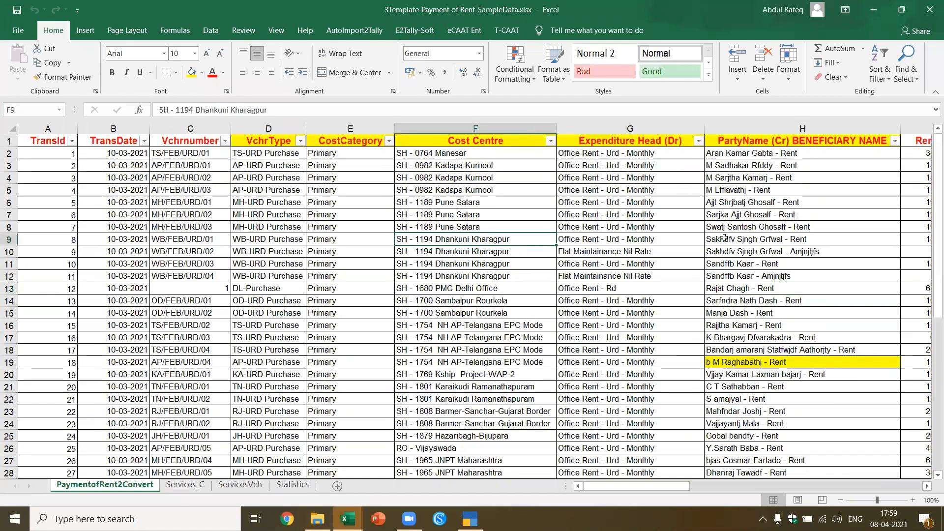
Examine the date, voucher, cost centre, expenditure head, beneficiary and rent debit columns on the PaymentofRent2Convert sheet
left_click(101, 141)
key("Right")
key("Right")
key("Right")
key("Right")
key("Right")
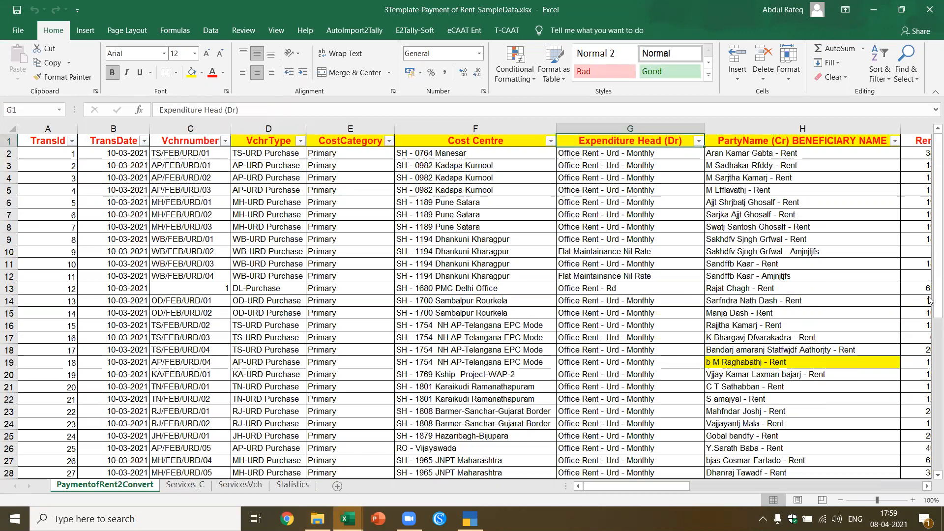
key("Right")
key("Right")
key("Right")
key("Right")
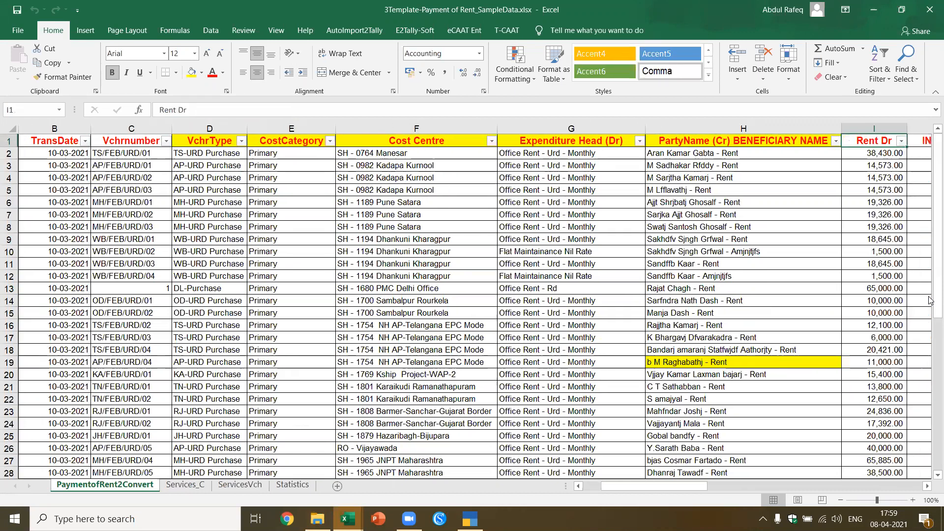
Look through the input GST, TDS, net pay, narration and cost centre amount columns, and return to the first column
key("Left")
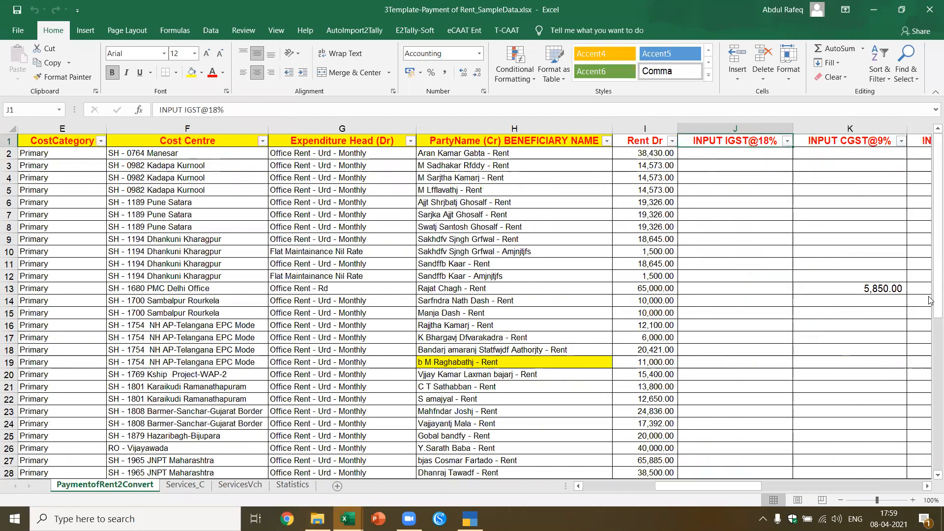
key("Right")
key("Right")
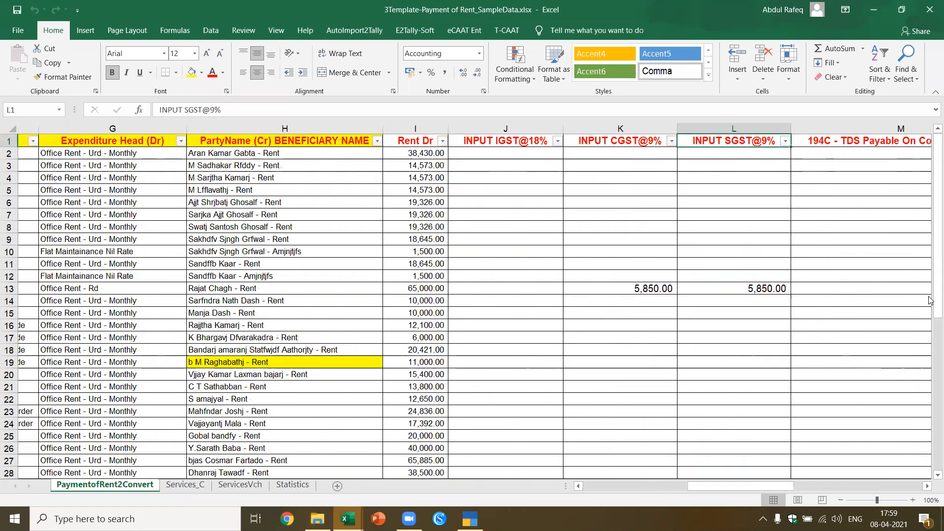
key("Right")
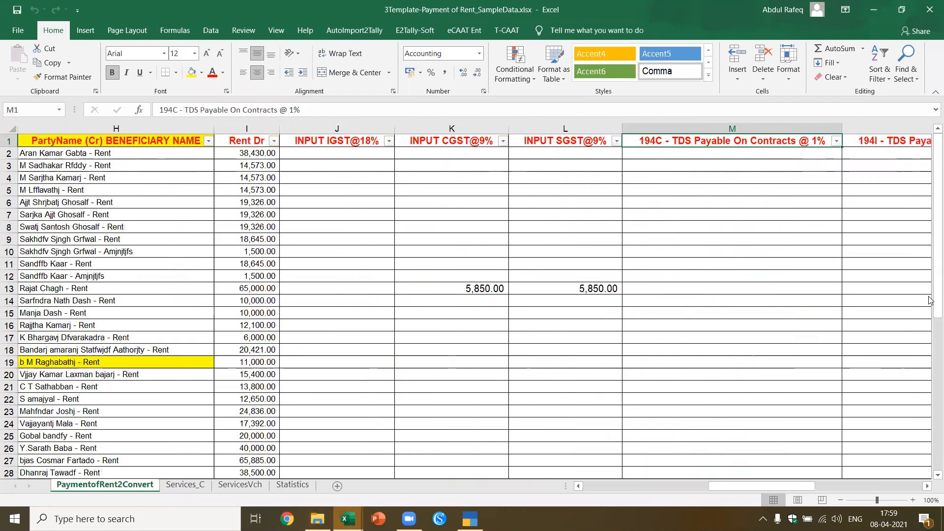
key("Right")
key("Right")
key("Right")
key("Right")
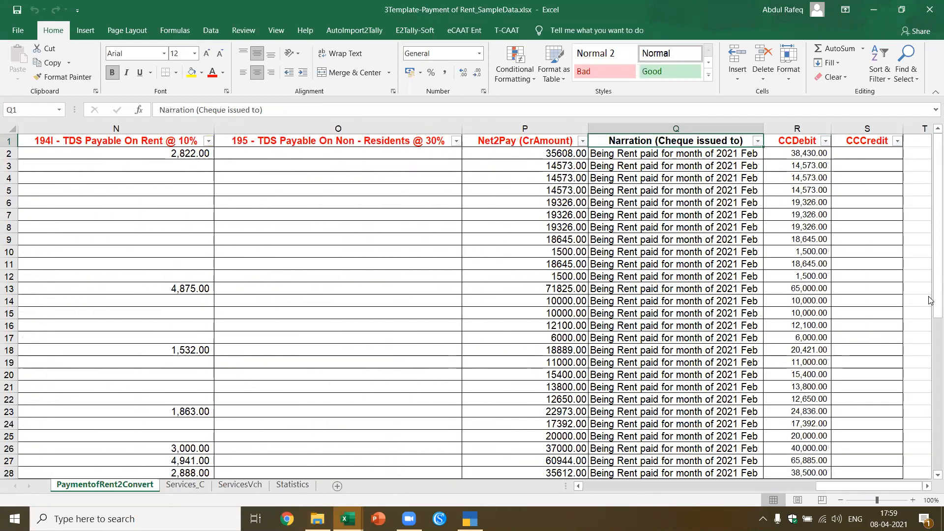
key("Left")
key("Left")
key("Left")
key("Left")
key("Left")
key("Left")
key("Left")
key("Left")
key("Left")
key("Left")
key("Left")
key("Left")
key("Left")
key("Left")
key("Left")
key("Left")
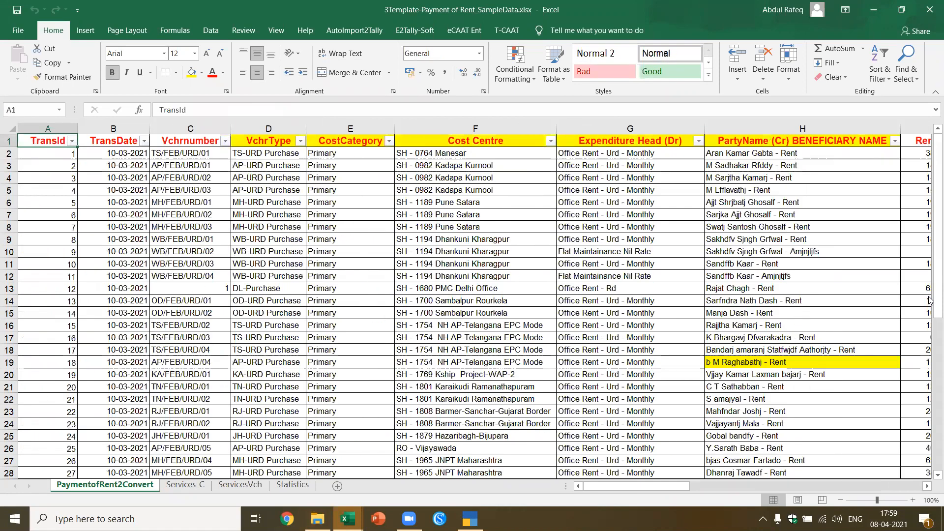
Review the column headers from TransId through CCDebit on the PaymentofRent2Convert sheet and return to the first cell
key("Right")
key("Right")
key("Right")
key("Right")
key("Right")
key("Right")
key("Right")
key("Right")
key("Right")
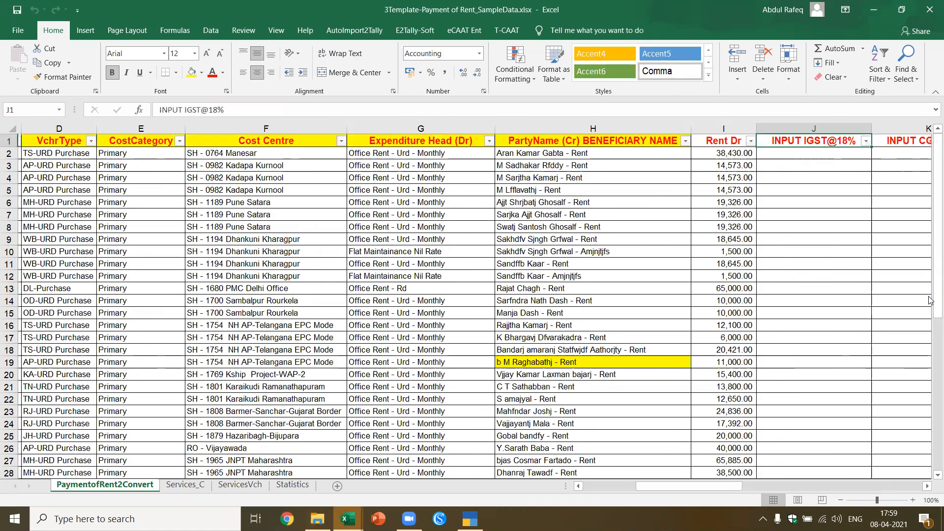
key("Right")
key("Right")
key("Right")
key("Right")
key("Right")
key("Right")
key("Right")
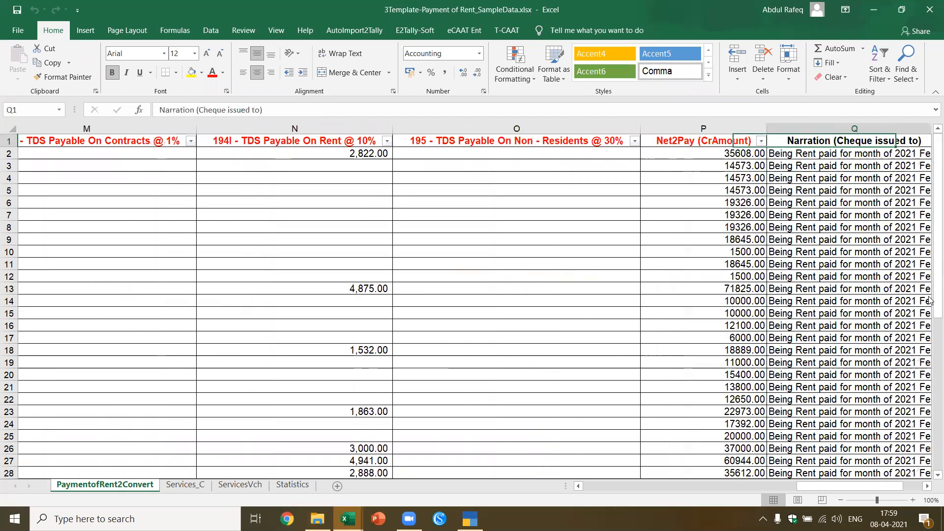
key("Right")
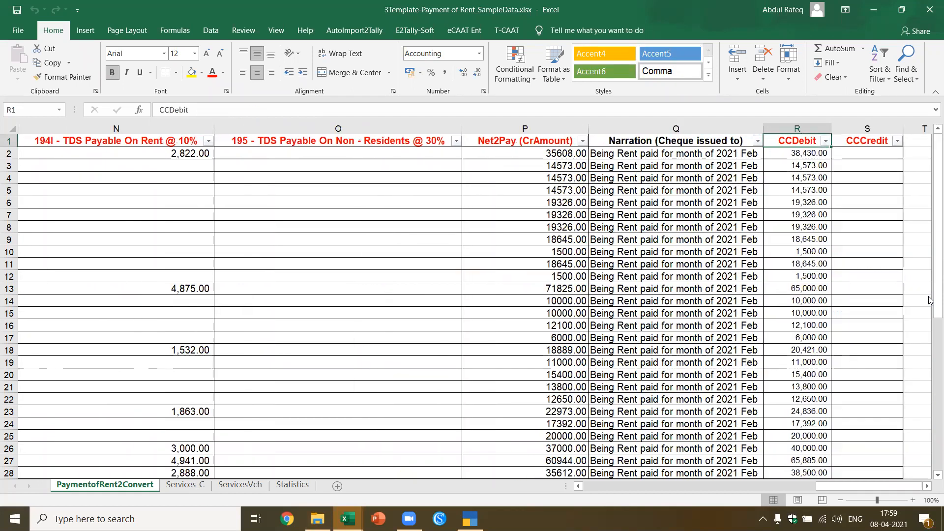
key("ctrl+Home")
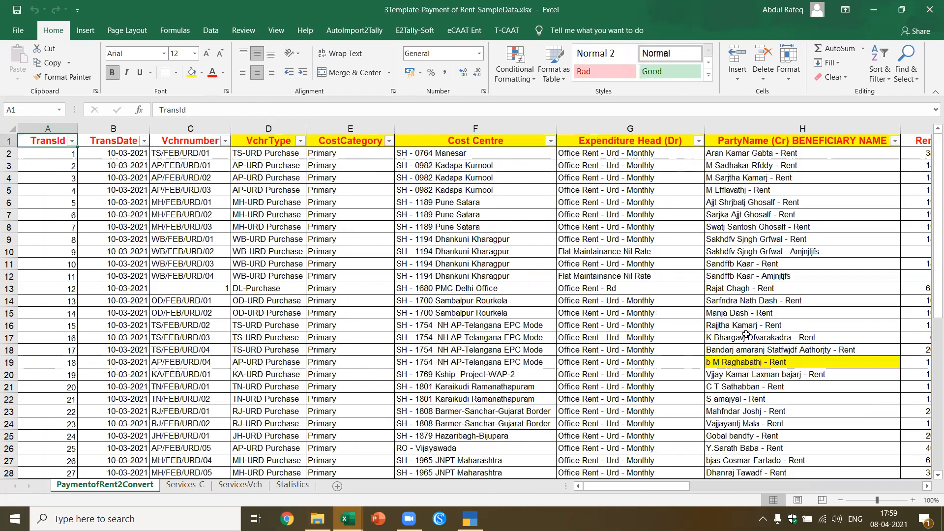
Open the Services / JV(s) conversion form for the current worksheet and enter ABC as the company name
left_click(311, 225)
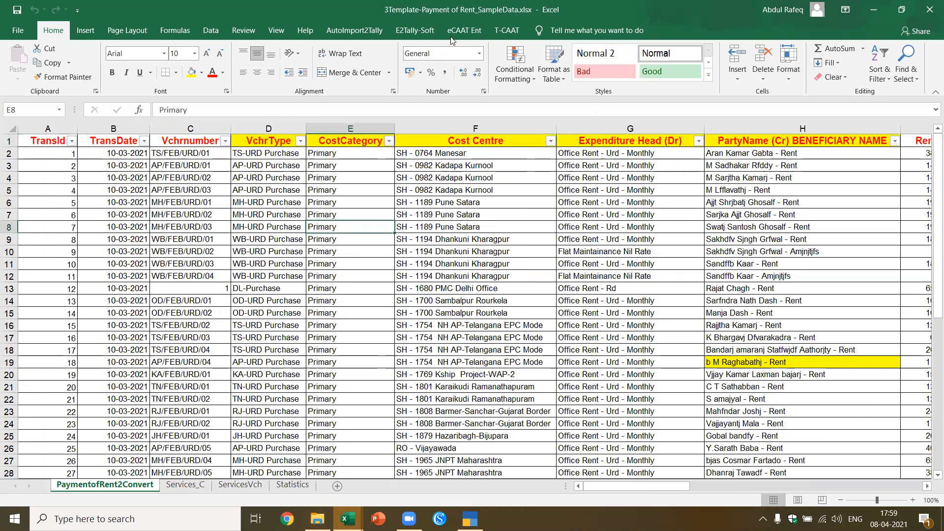
left_click(414, 30)
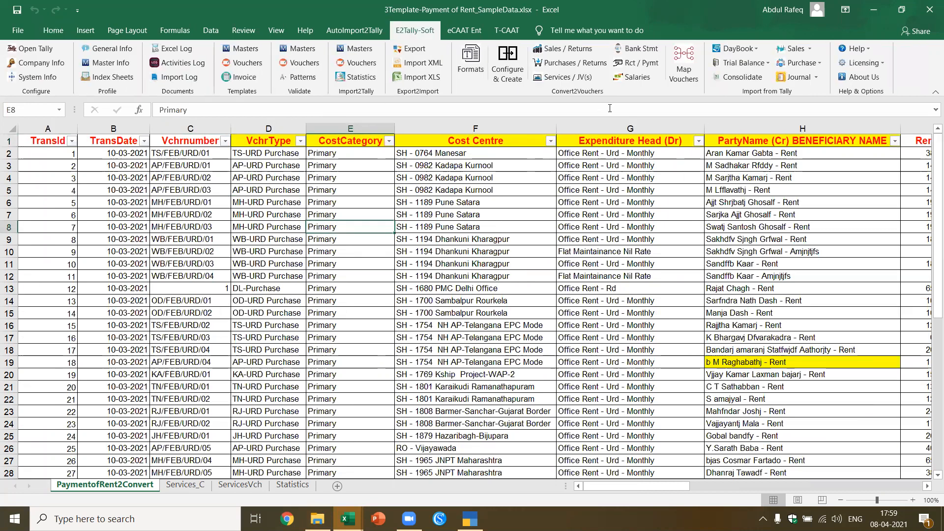
left_click(563, 79)
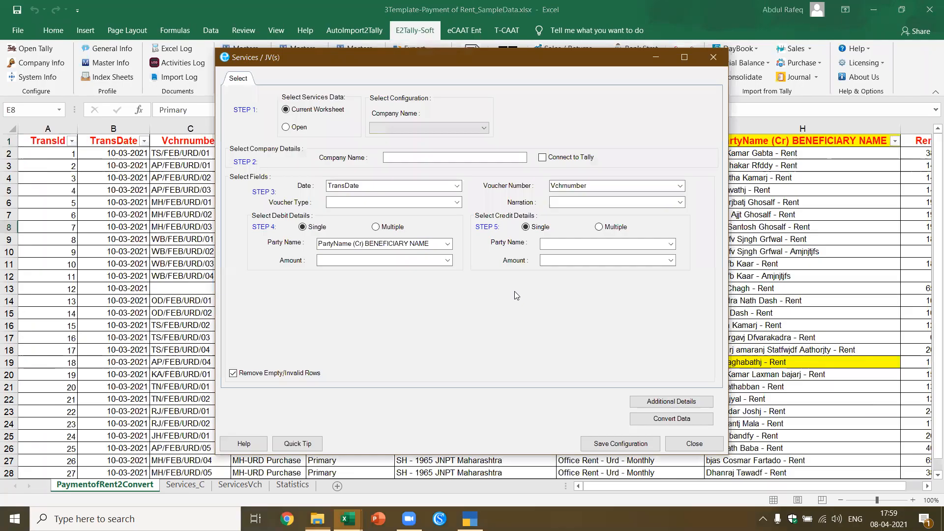
left_click(431, 159)
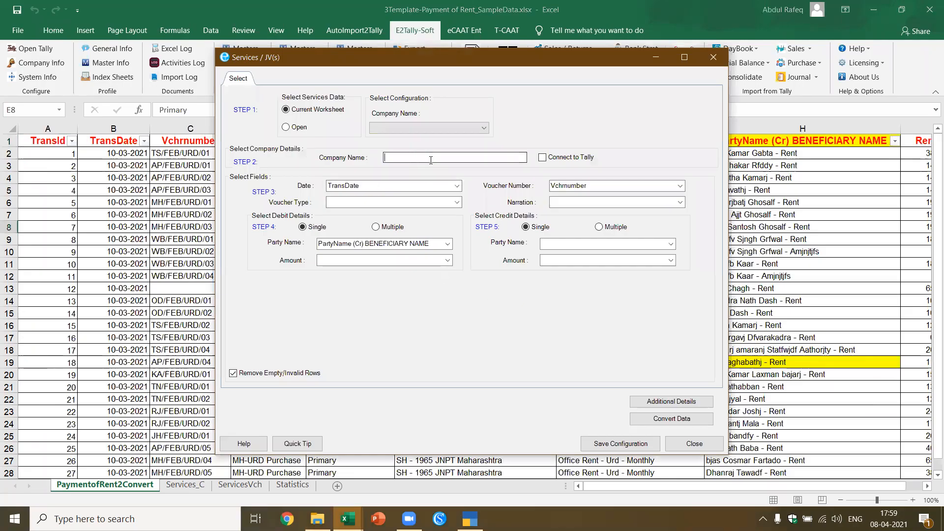
type("ABC")
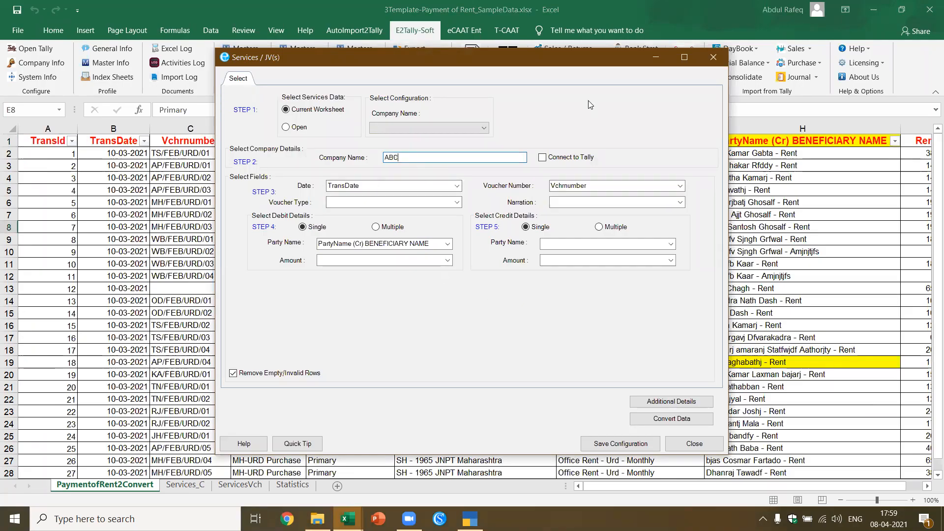
Map the voucher type to VchrType and the narration to Narration (Cheque issued to)
left_click(386, 203)
type("Vchrnumber")
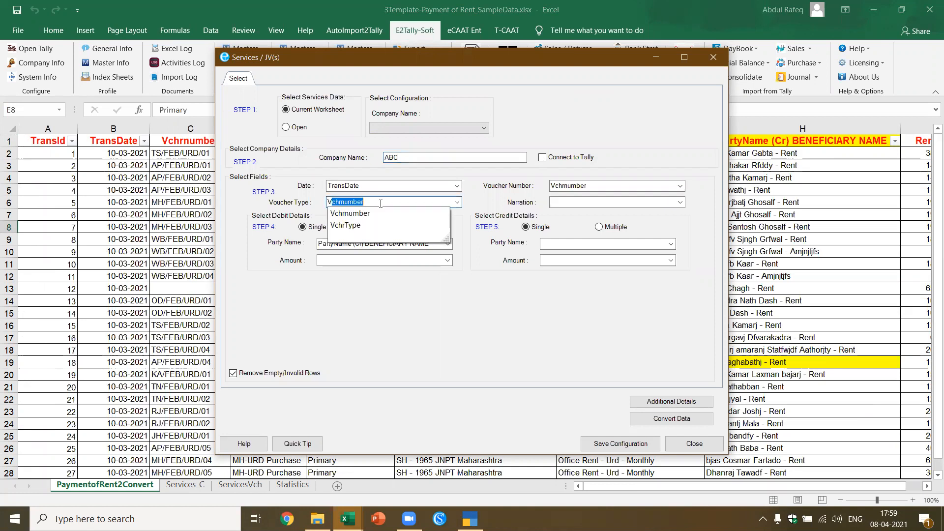
left_click(364, 227)
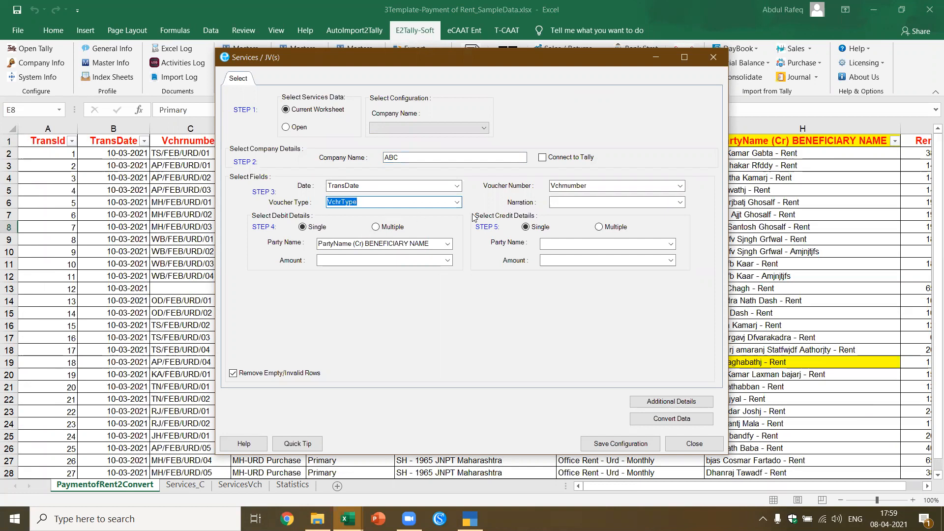
left_click(641, 202)
type("NArration (Cheque issued to")
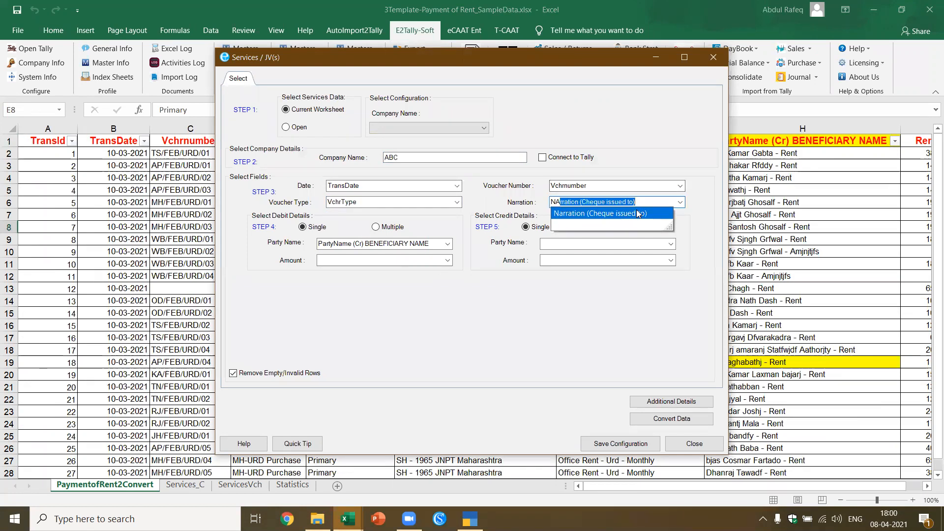
left_click(637, 214)
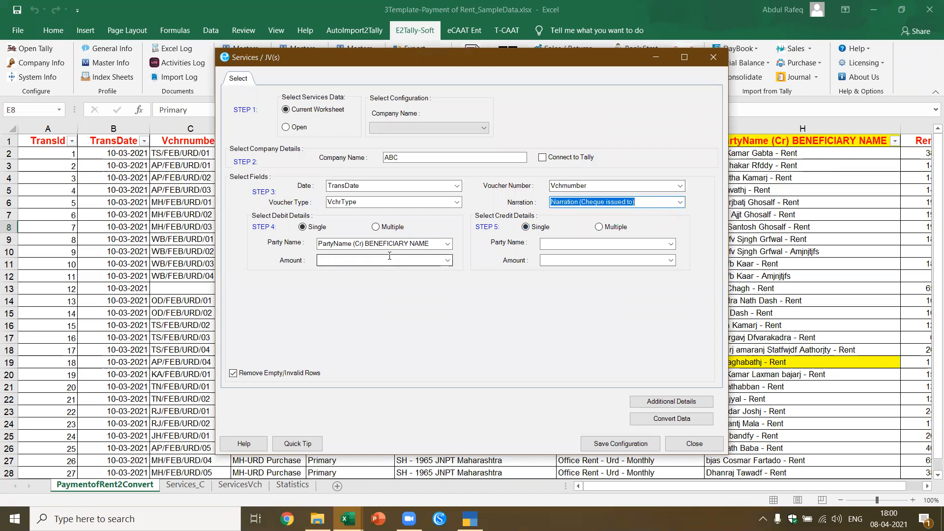
Set the debit details to multiple, with Expenditure Head (Dr) as the party name and Rent Dr as the amount
left_click(375, 227)
left_click(448, 243)
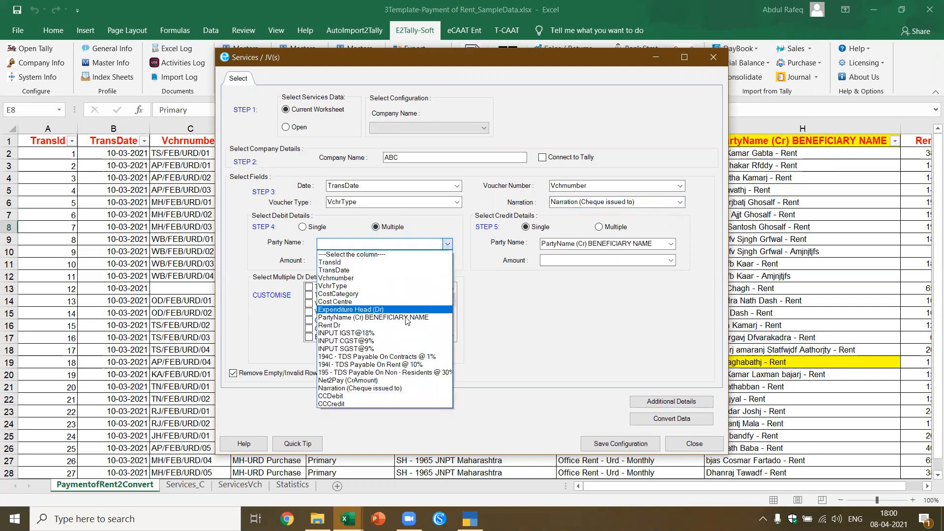
left_click(407, 309)
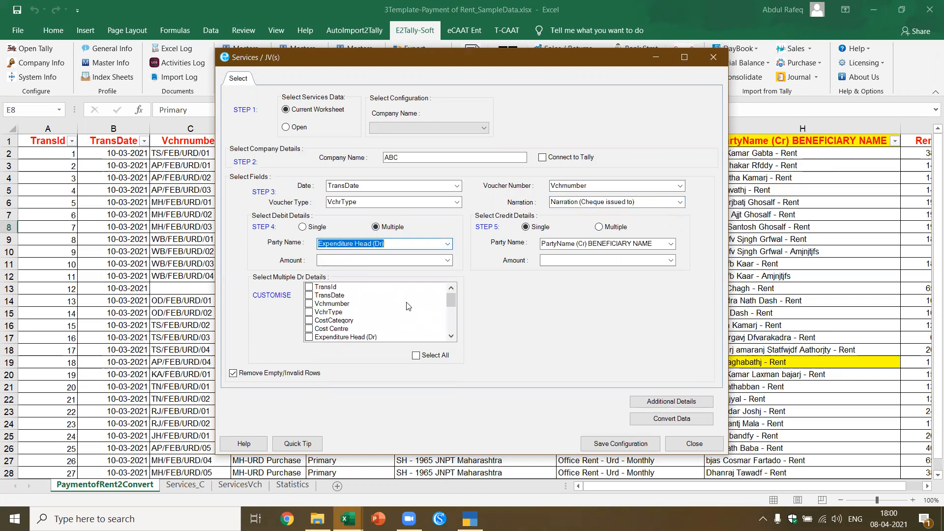
left_click(447, 264)
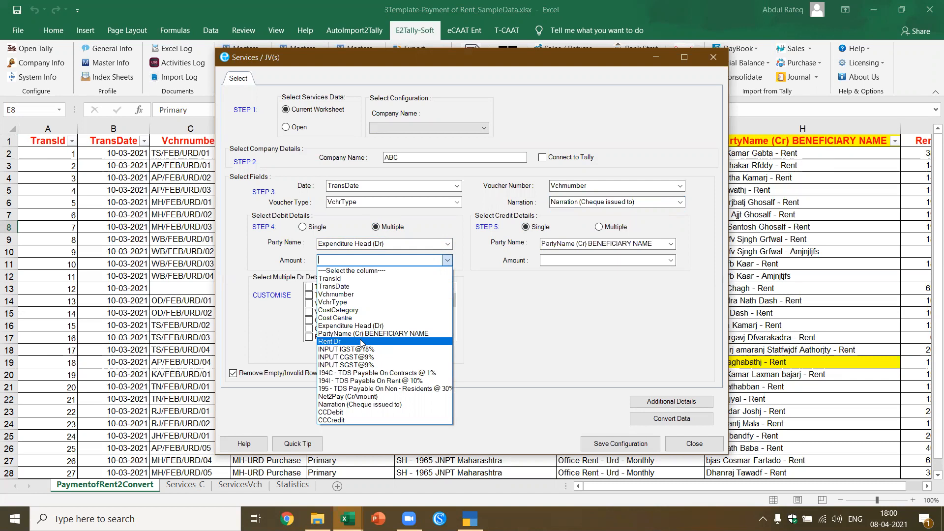
left_click(578, 53)
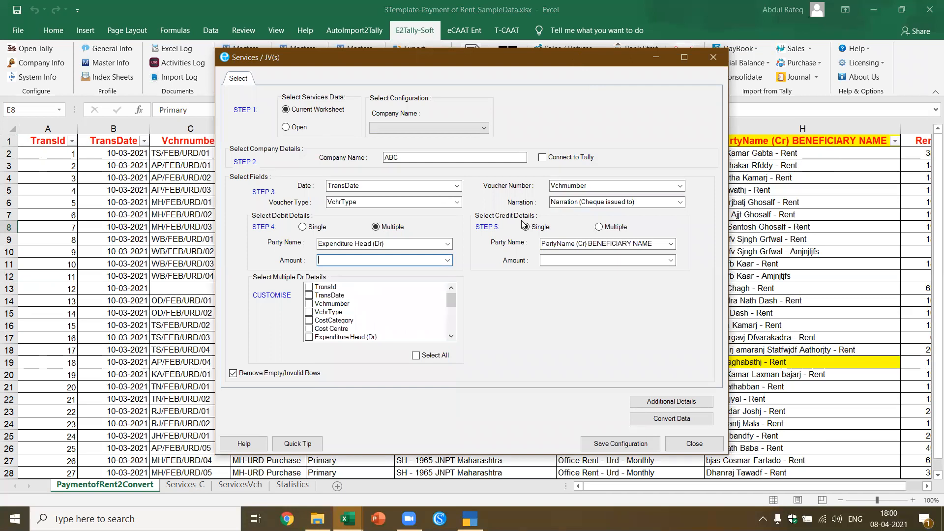
left_click_drag(492, 57, 453, 84)
left_click(409, 288)
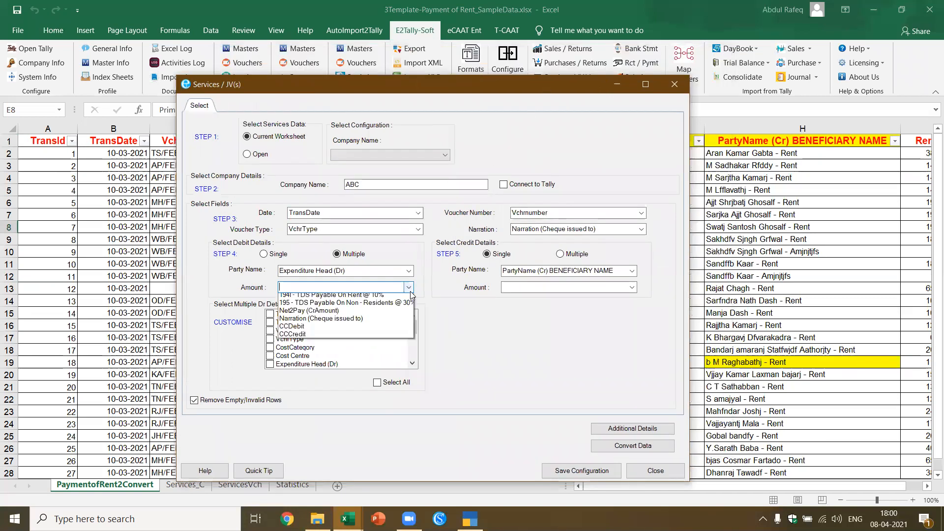
left_click(305, 372)
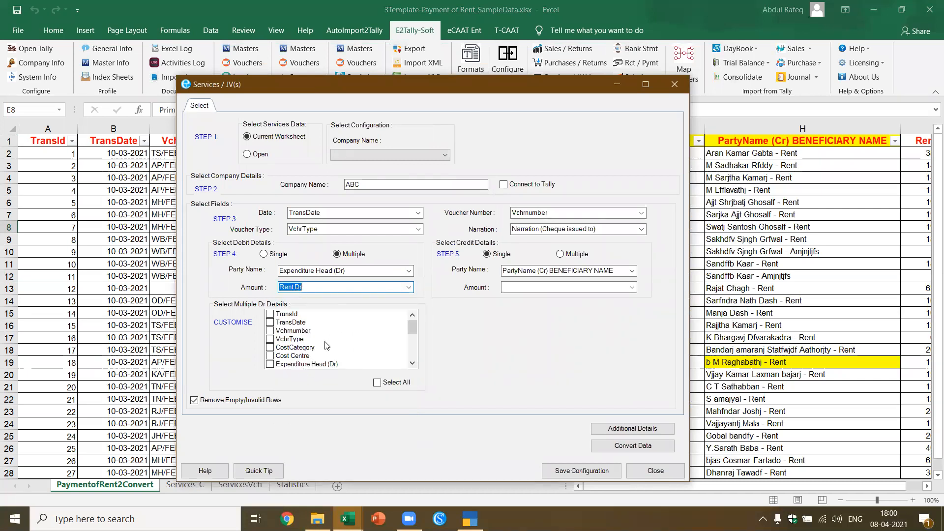
Include INPUT IGST@18%, INPUT CGST@9% and INPUT SGST@9% as the additional debit columns
scroll(319, 337, "down", 5)
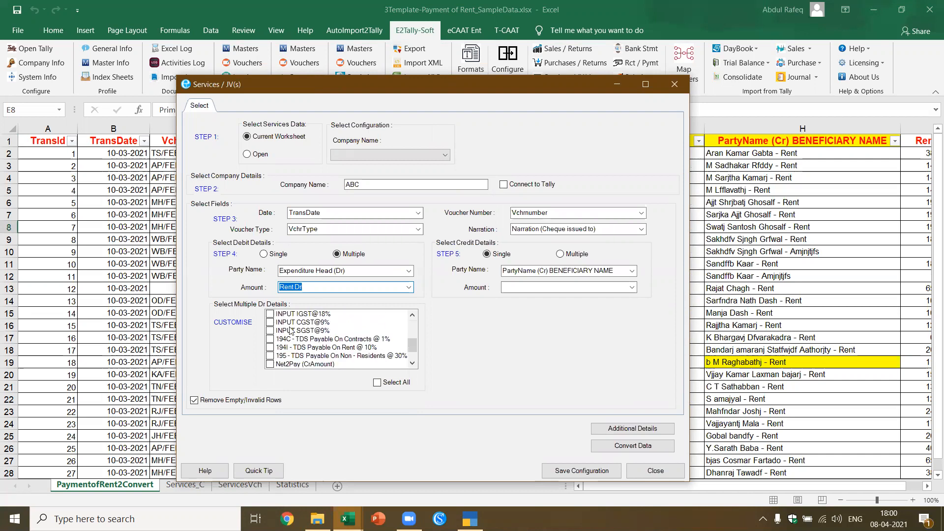
left_click(271, 314)
left_click(271, 322)
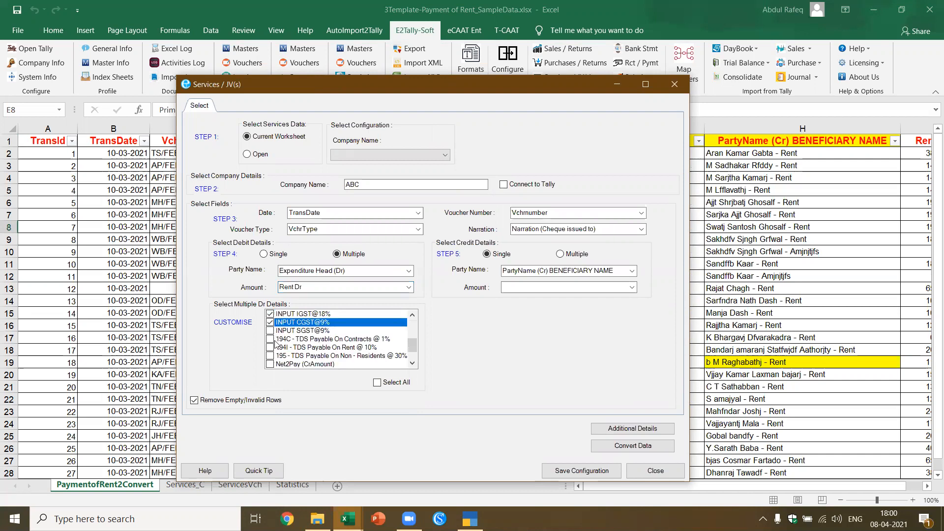
left_click(271, 339)
left_click(270, 338)
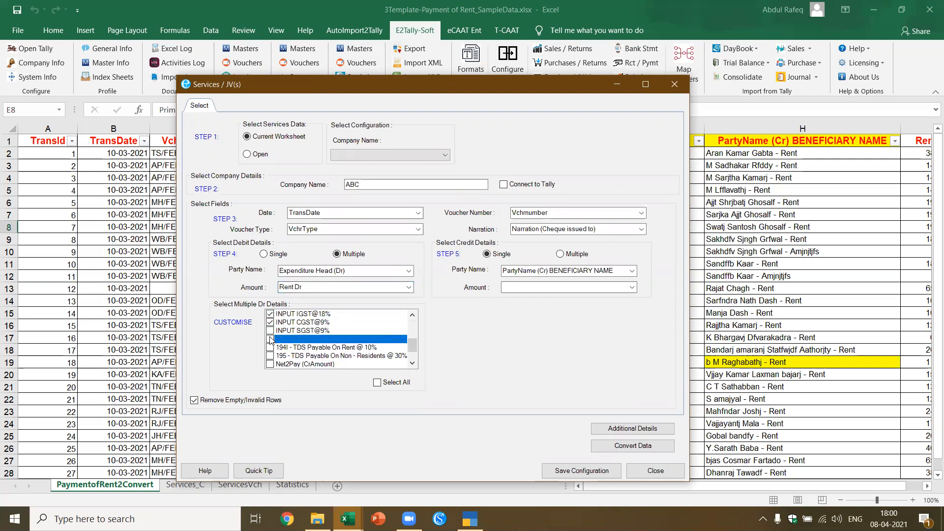
left_click(270, 330)
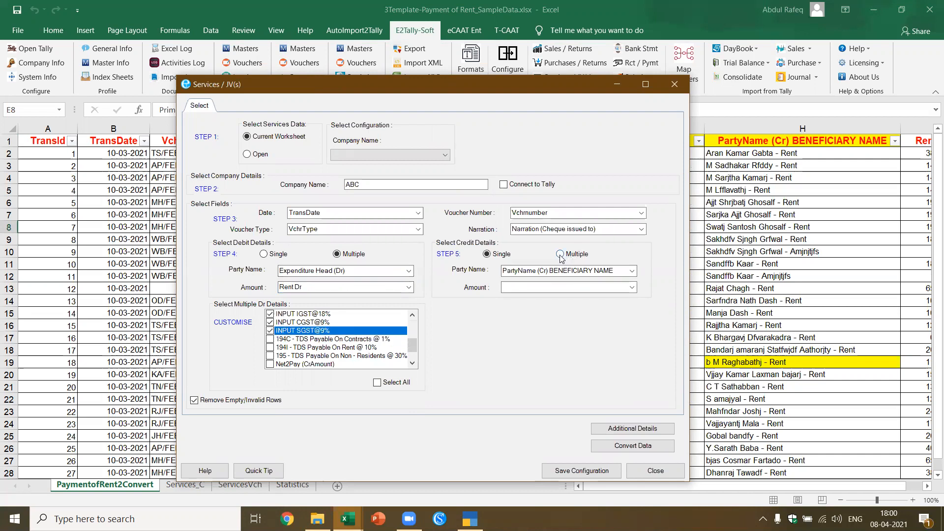
Set the credit details to multiple, with PartyName (Cr) BENEFICIARY NAME as the party and Net2Pay (CrAmount) as the amount
left_click(561, 255)
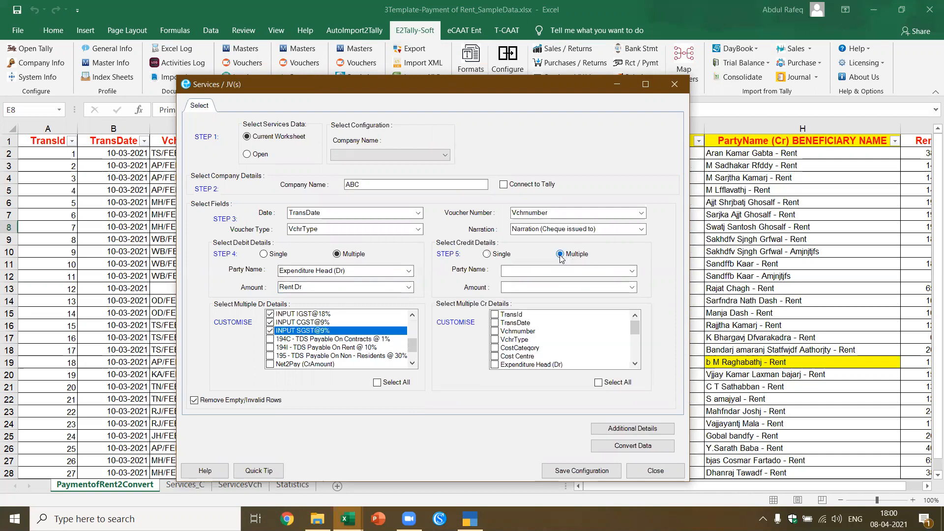
left_click(632, 272)
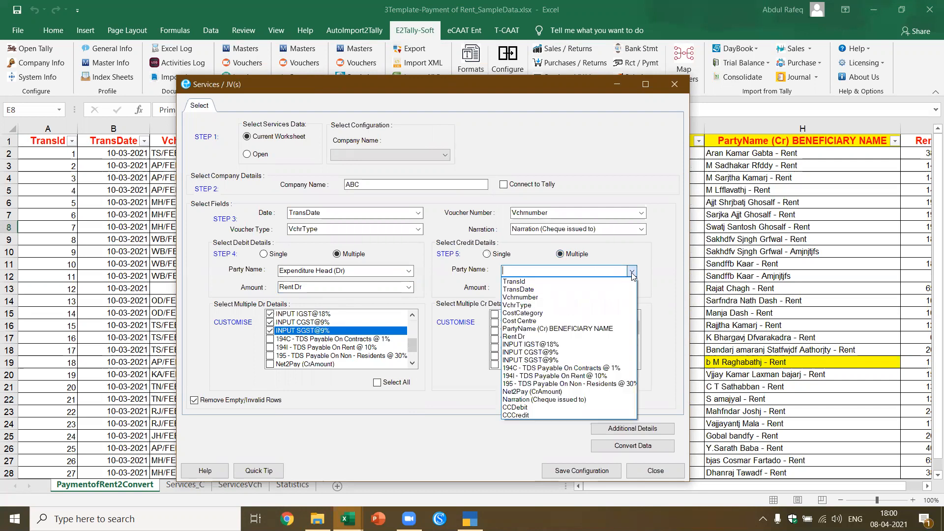
left_click(568, 392)
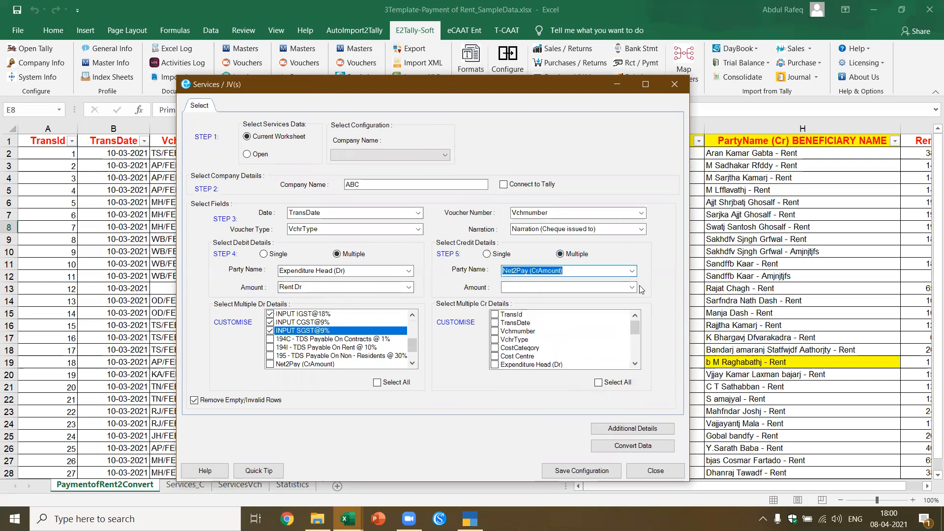
left_click(633, 271)
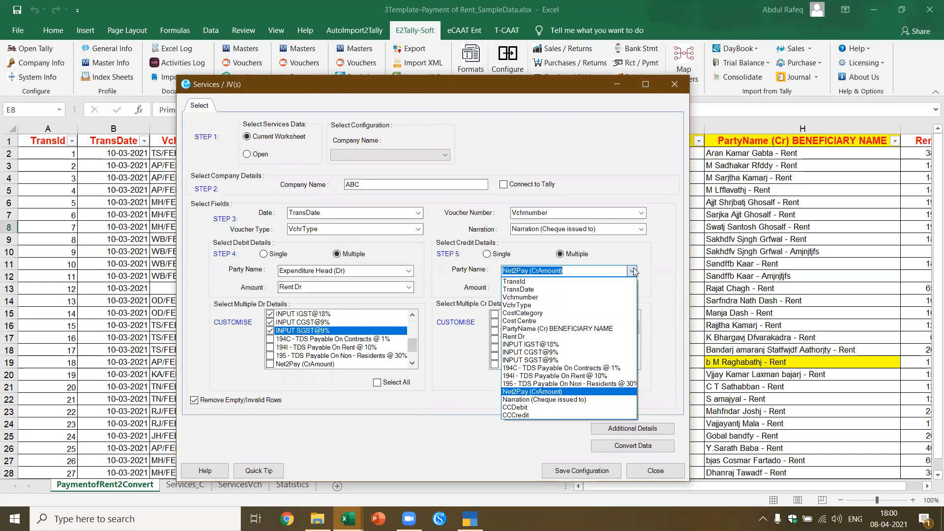
left_click(584, 329)
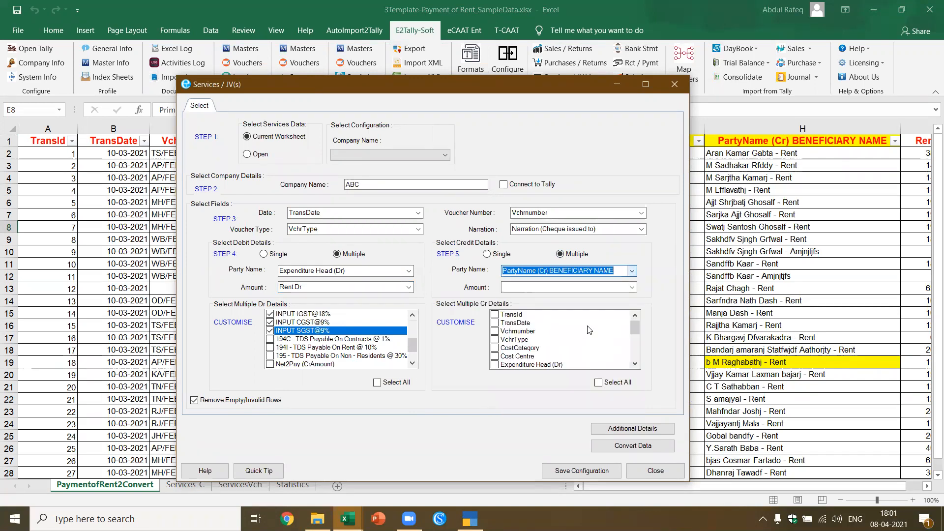
left_click(632, 288)
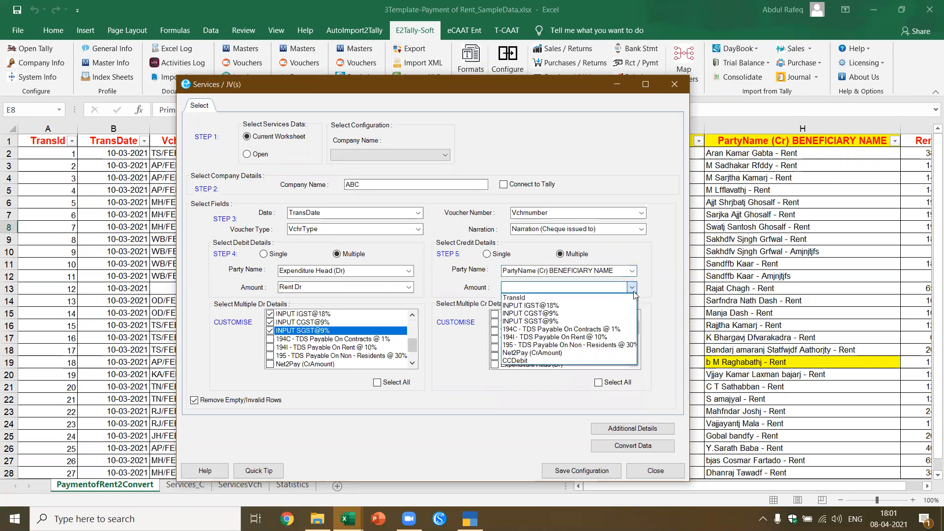
left_click(565, 345)
left_click(632, 287)
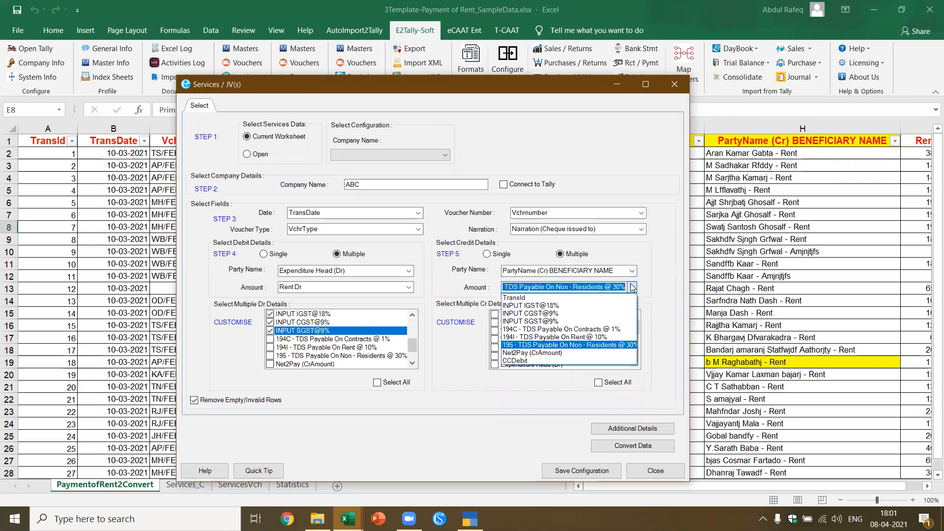
left_click(559, 353)
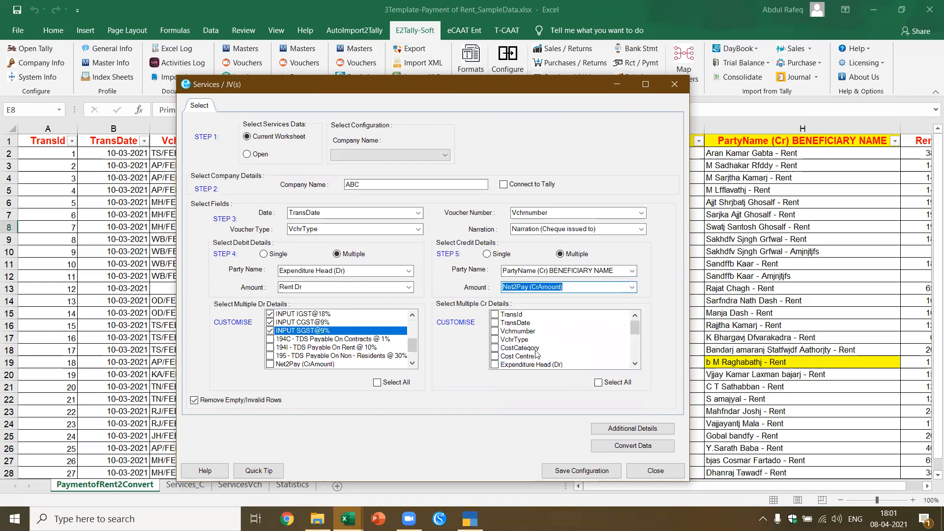
Include the 194C contracts @ 1%, 194I rent @ 10% and 195 non-residents @ 30% TDS payable columns as additional credits
scroll(525, 360, "down", 2)
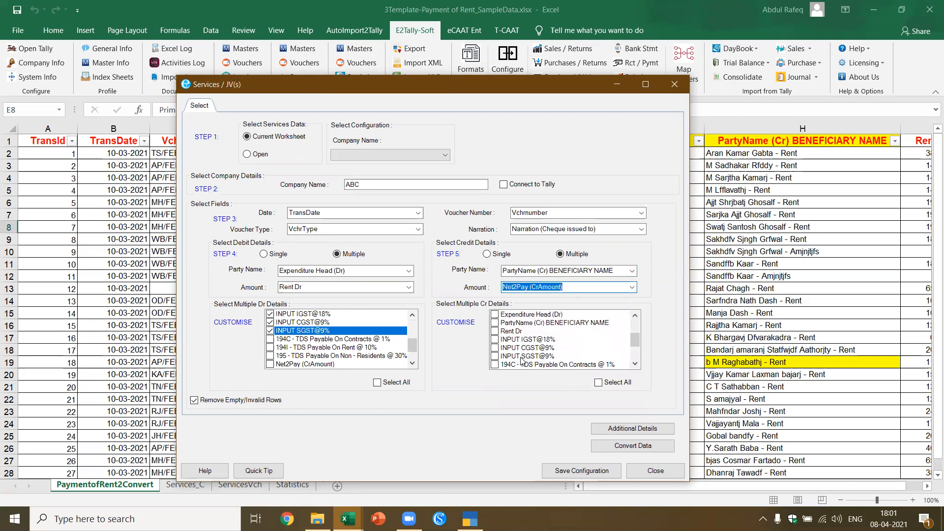
scroll(522, 361, "down", 2)
left_click(635, 315)
left_click(495, 325)
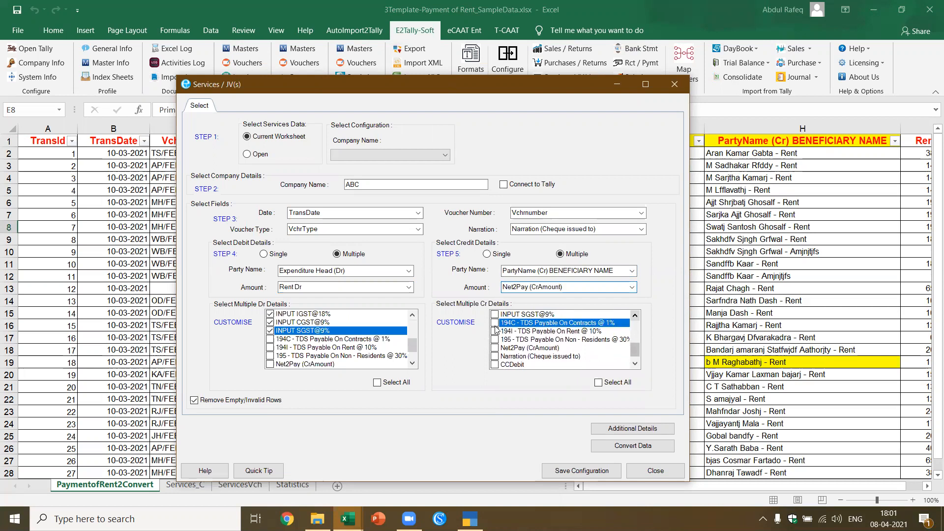
left_click(494, 323)
left_click(495, 331)
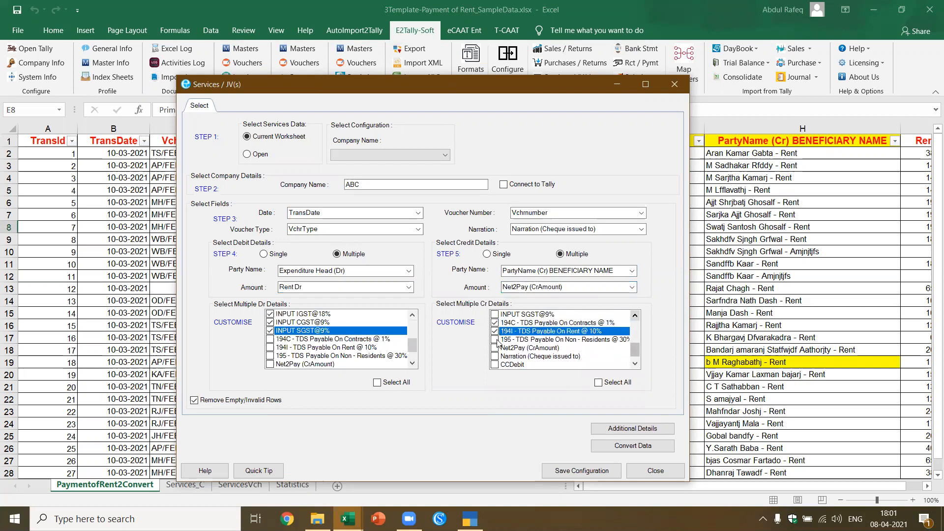
left_click(495, 339)
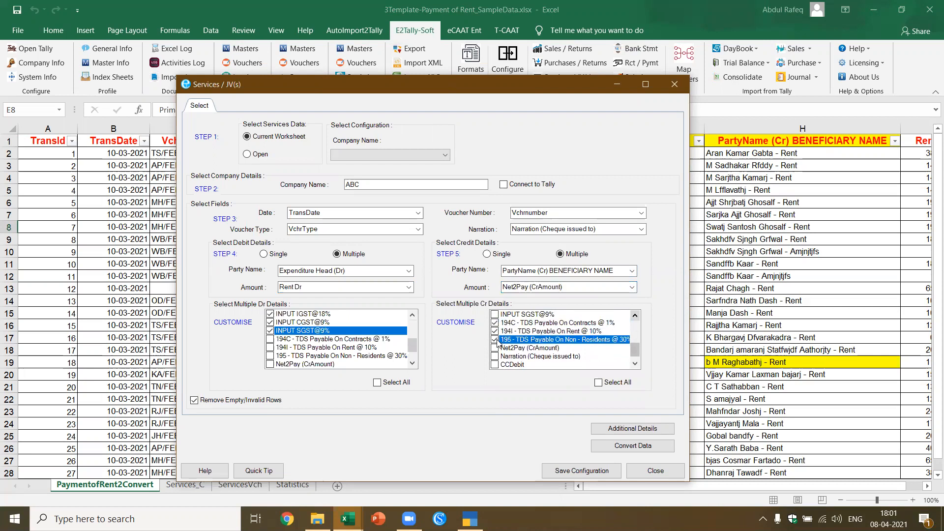
Enable cost centre details in the additional details, mapping the category to CostCategory and the cost centre to Cost Centre
left_click(643, 434)
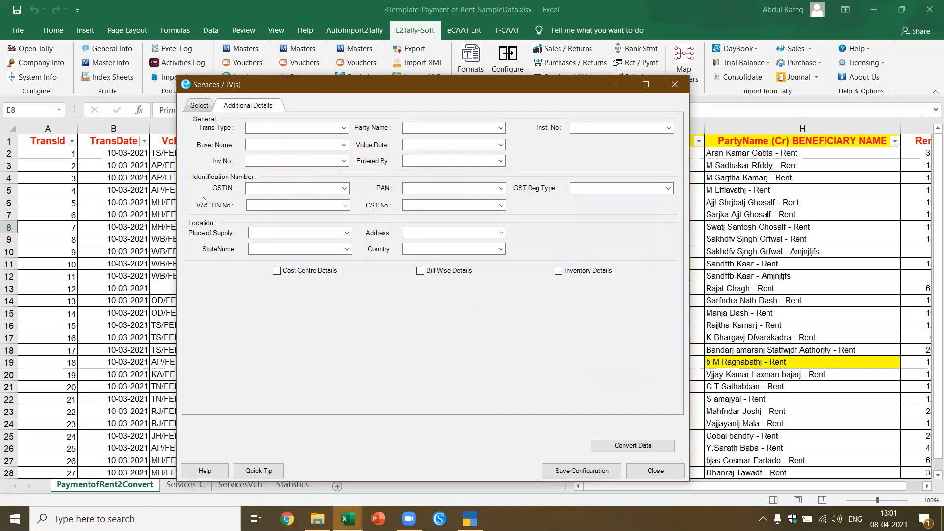
left_click(277, 271)
left_click(325, 293)
type("CCCredit")
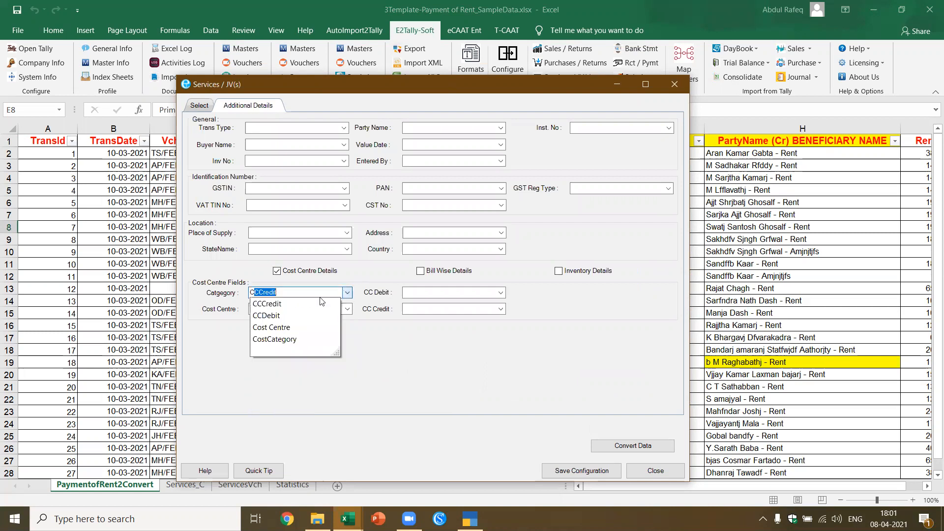
left_click(301, 340)
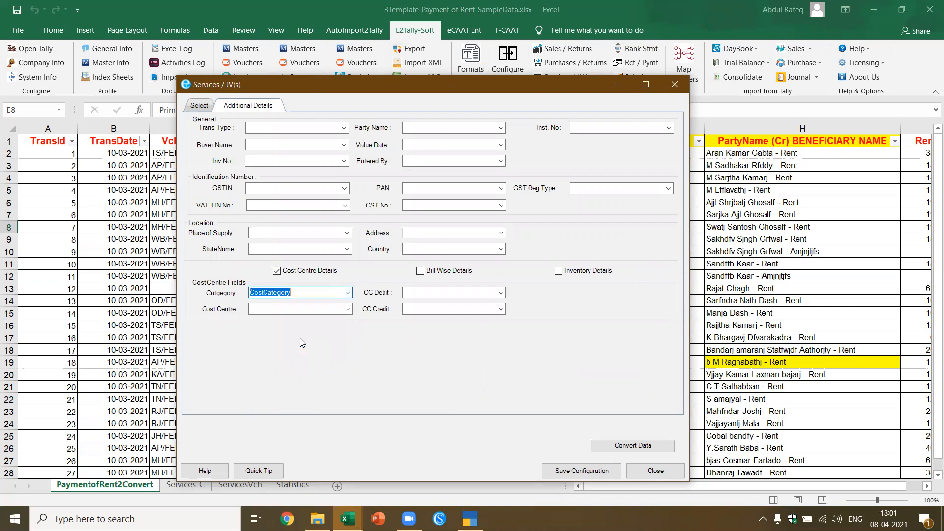
left_click(348, 308)
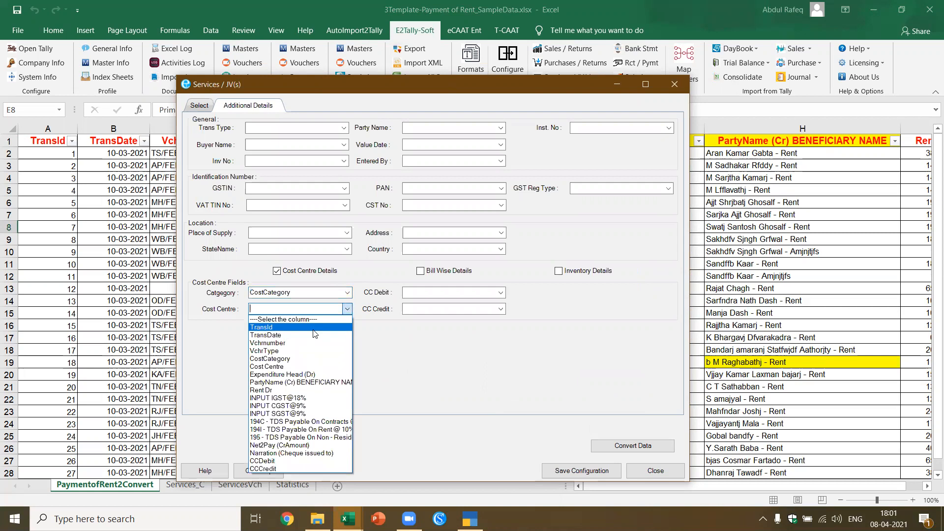
type("CCCredit")
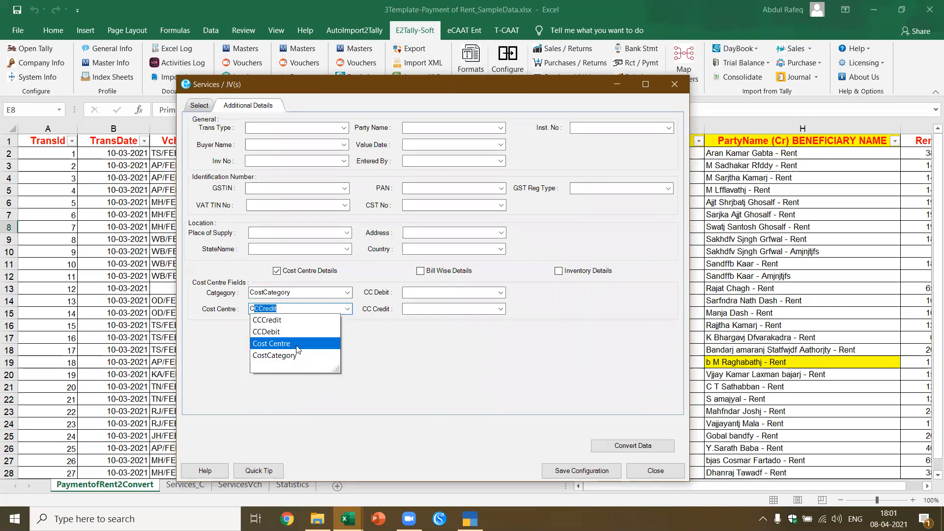
left_click(297, 349)
Map the cost centre debit field to CCDebit and the cost centre credit field to CCCredit
left_click(500, 293)
type("CCCredit")
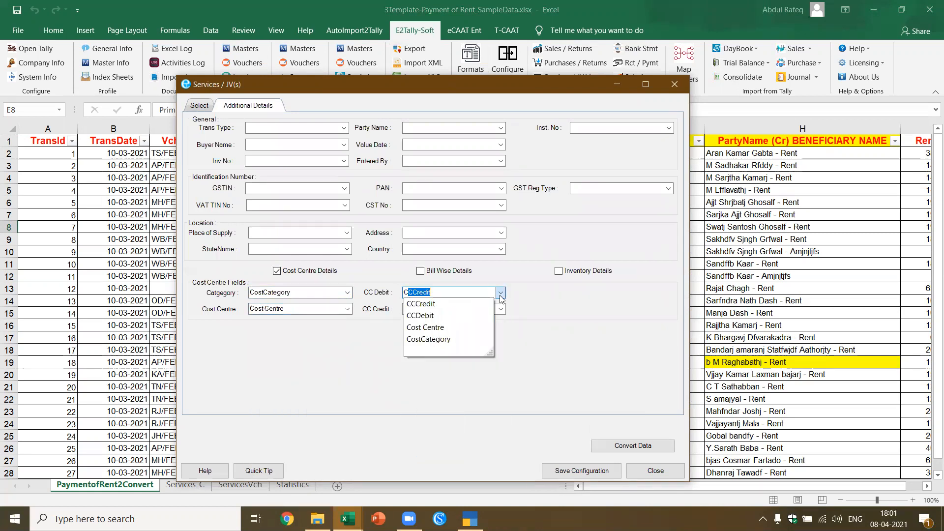
left_click(459, 316)
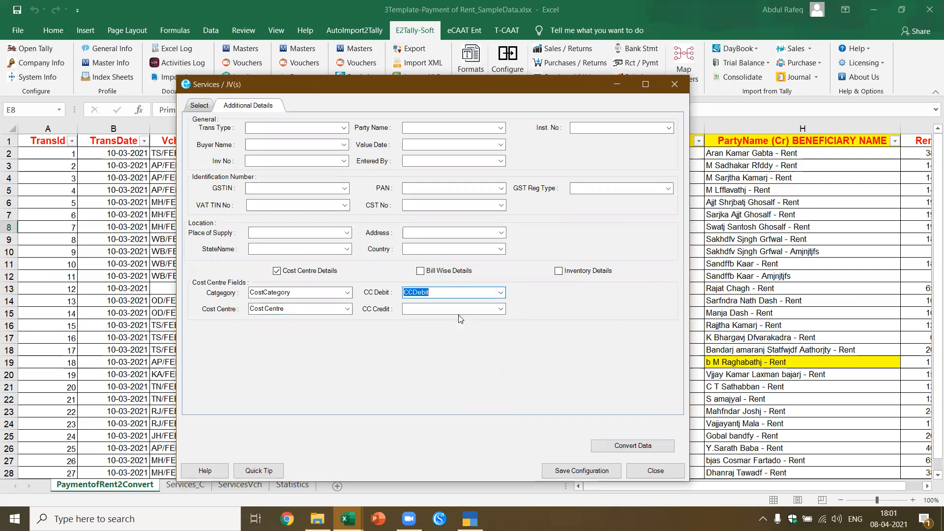
left_click(499, 309)
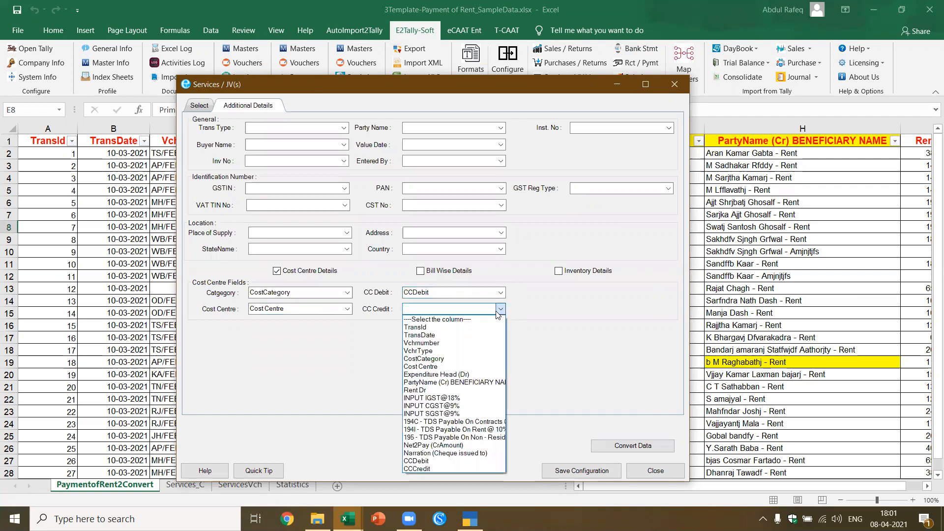
left_click(441, 469)
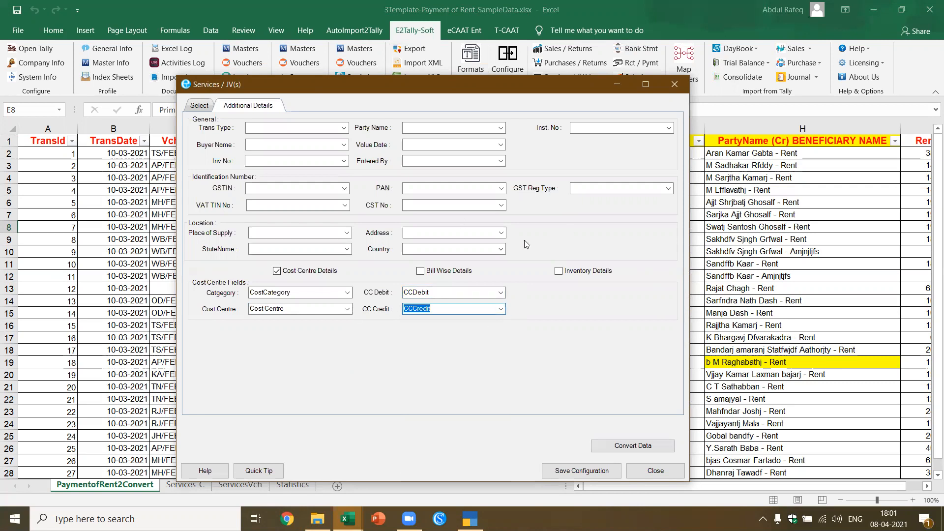
Return to the main field selection and check the list of saved company configurations
left_click(200, 105)
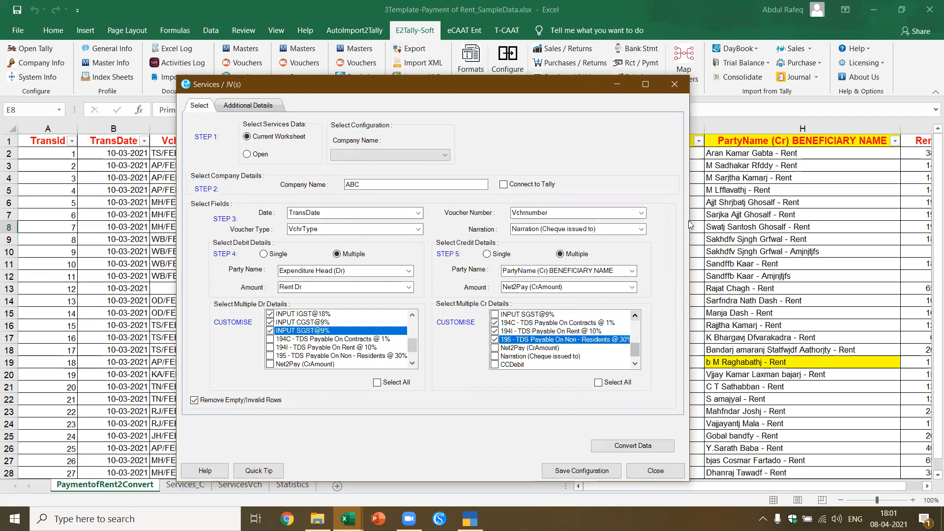
left_click(444, 156)
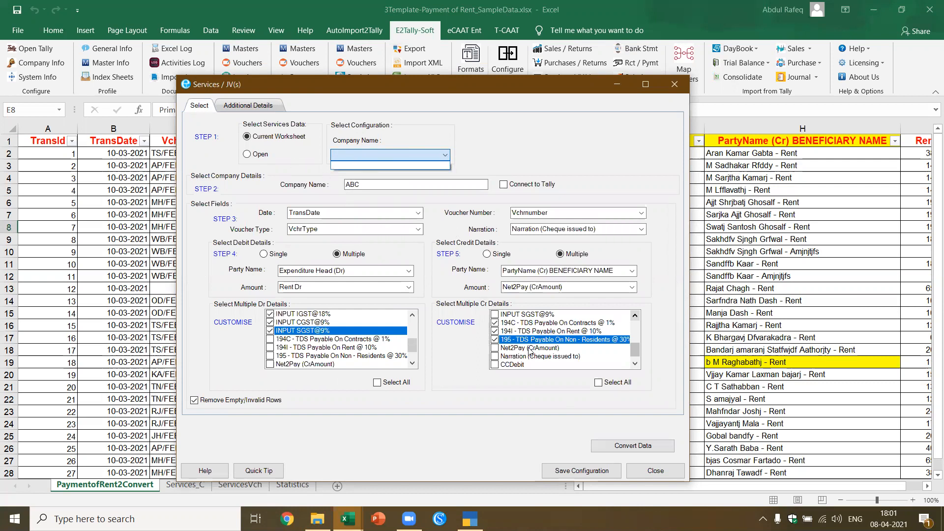
left_click(571, 468)
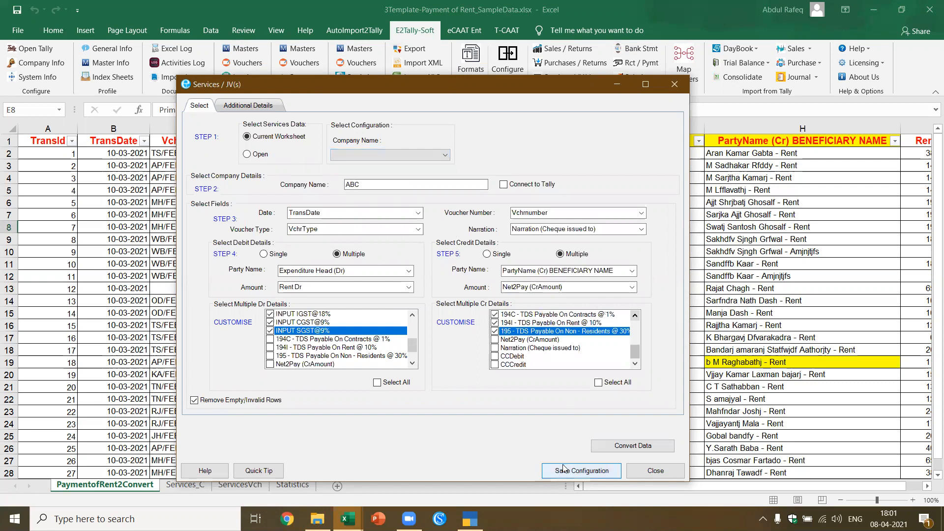
left_click(443, 156)
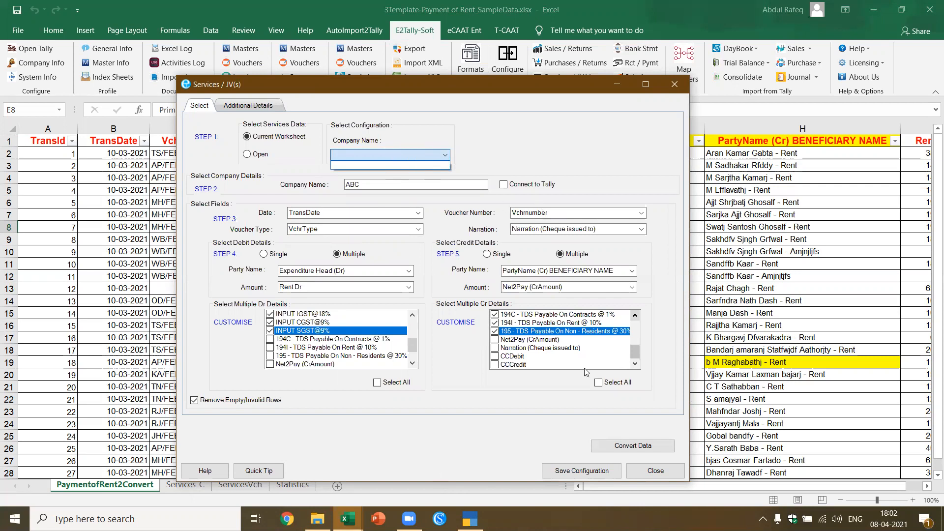
Convert the rent payment data, view its statistics and open the voucher preview in a maximized window
left_click(627, 449)
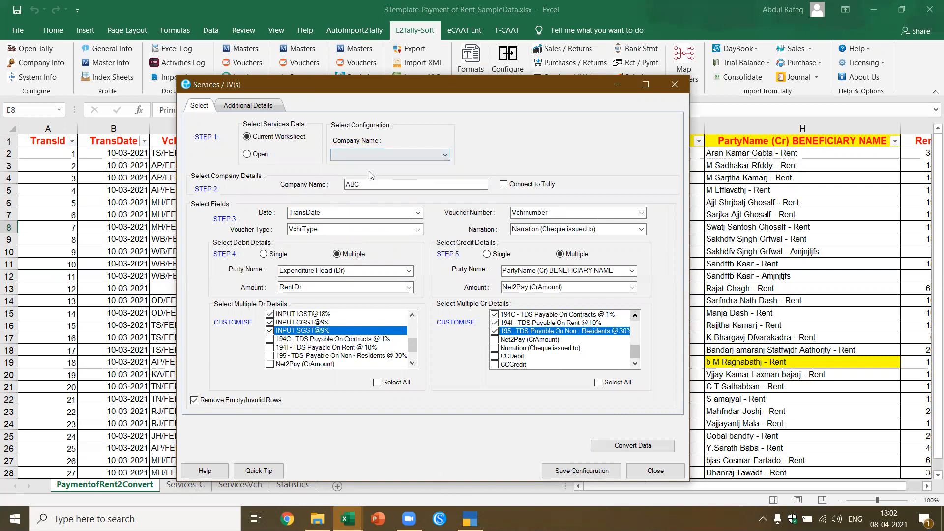
left_click(644, 445)
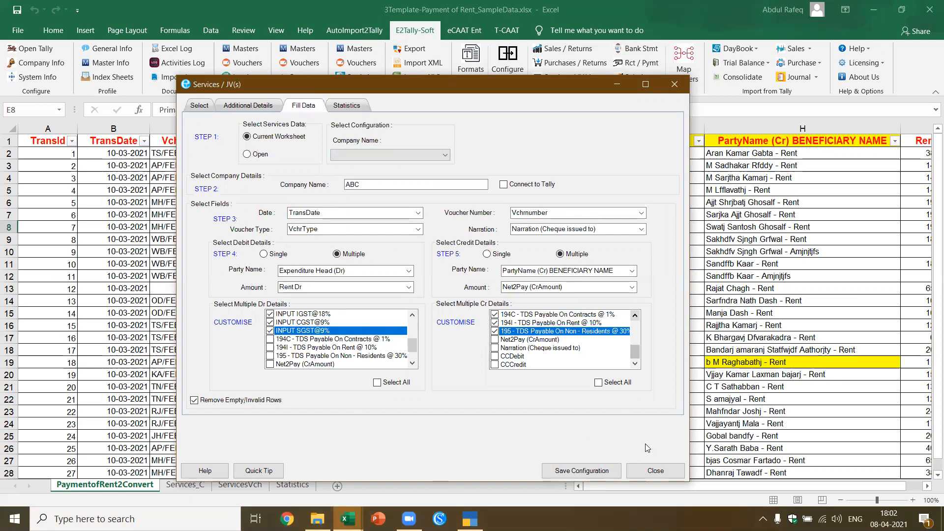
left_click(348, 106)
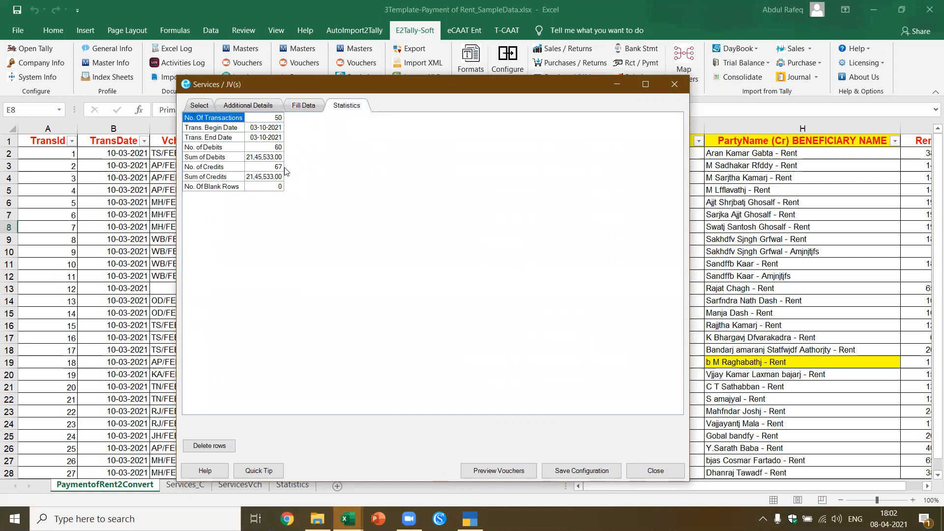
left_click(492, 471)
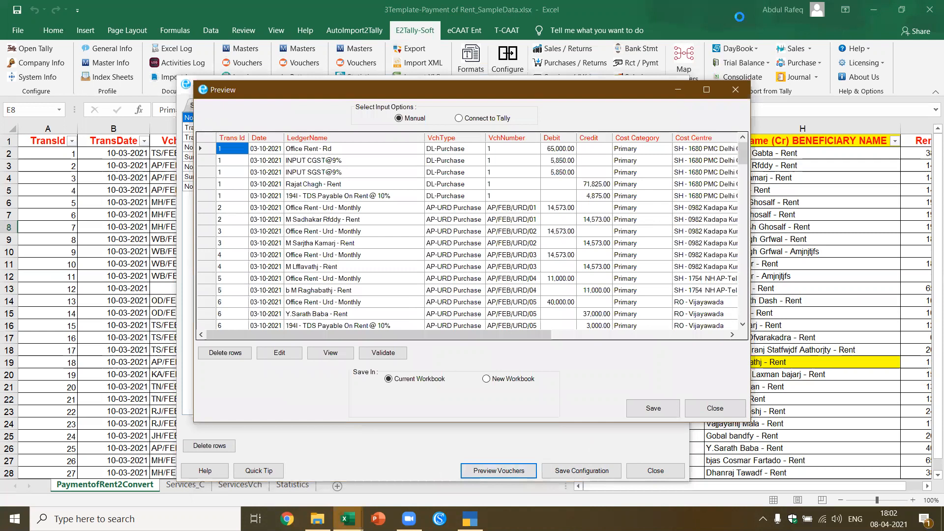
left_click(706, 90)
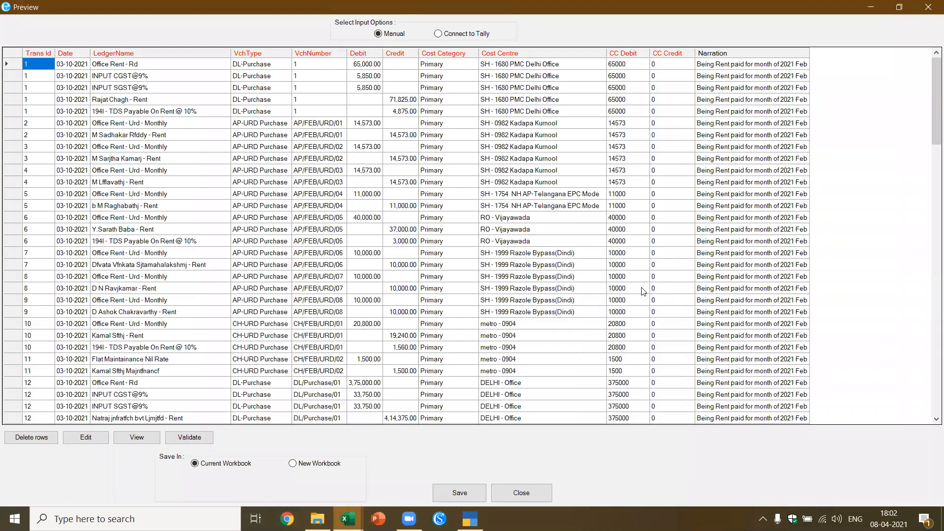
Review the previewed vouchers through to the last transaction, checking ledger names, debits, credits and cost centres
left_click(111, 65)
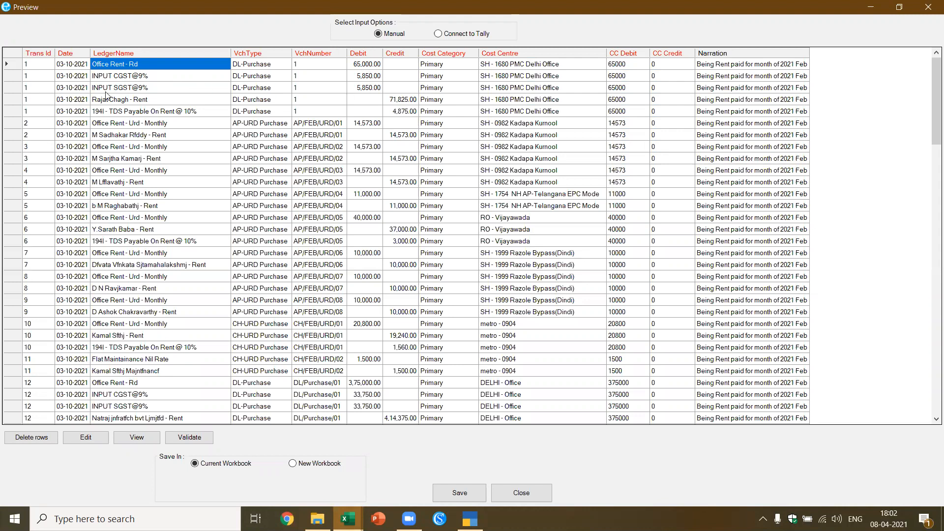
left_click(416, 101)
left_click(129, 126)
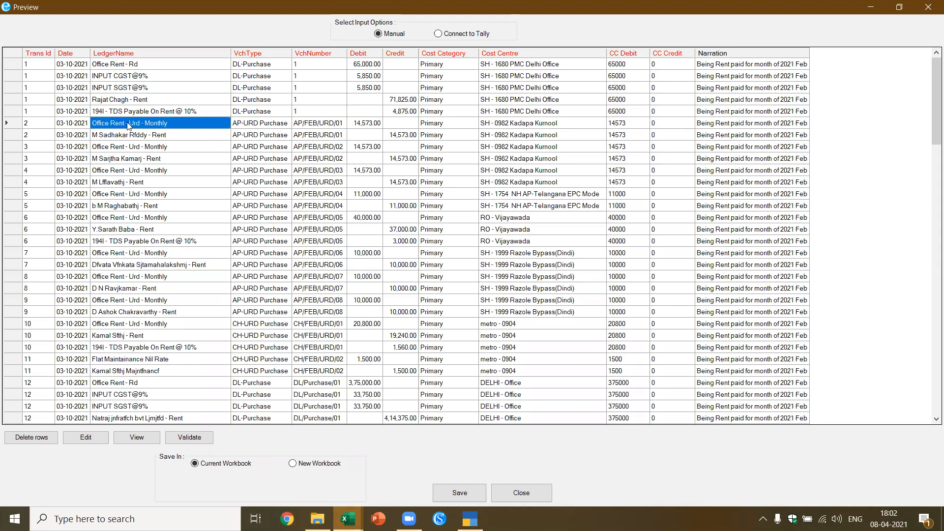
scroll(402, 226, "down", 20)
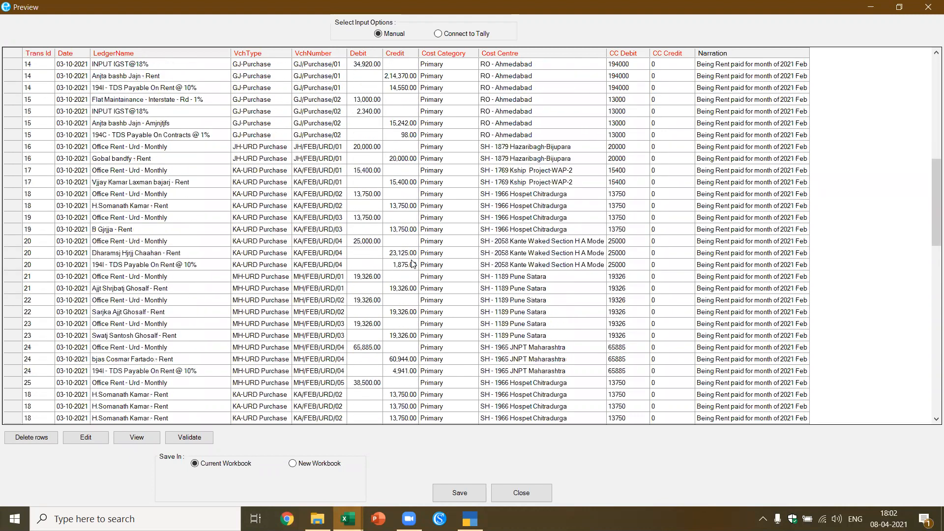
scroll(443, 211, "down", 10)
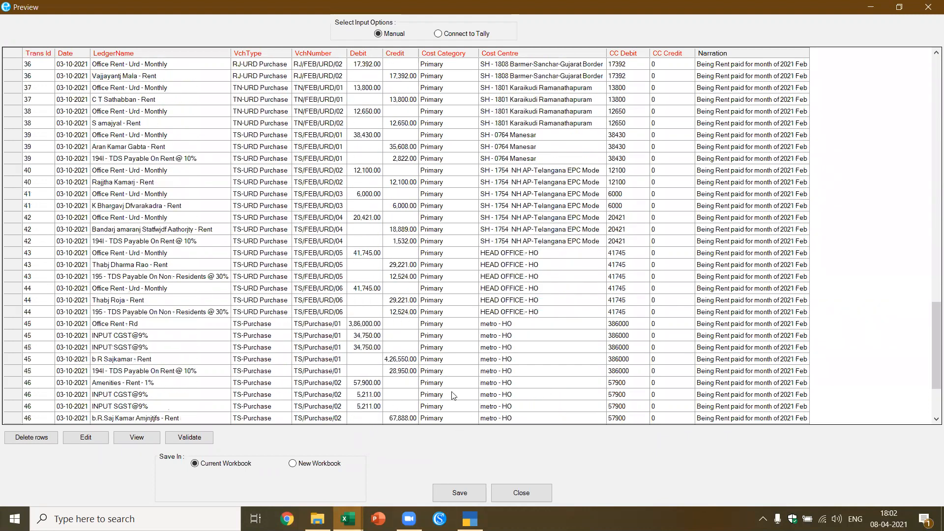
scroll(452, 395, "down", 3)
Save the converted rent vouchers and their statistics in the current workbook
left_click(440, 487)
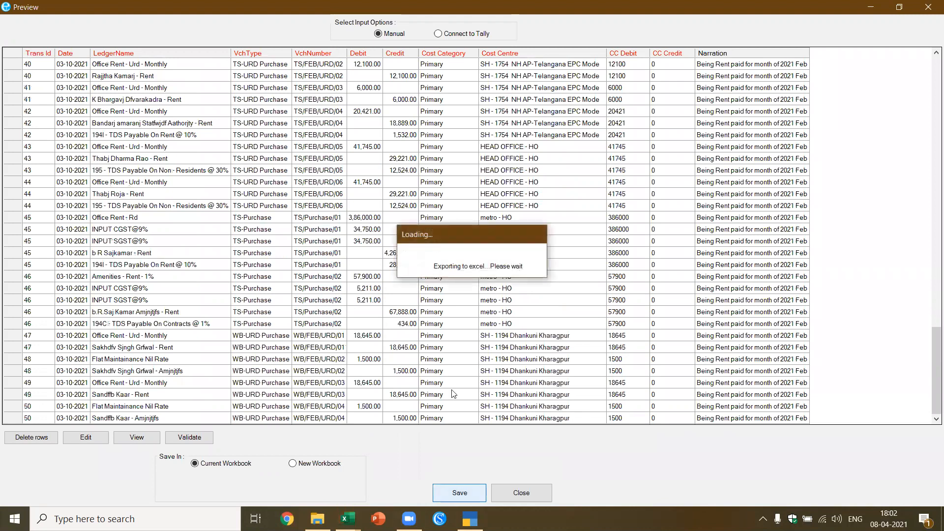
left_click(500, 301)
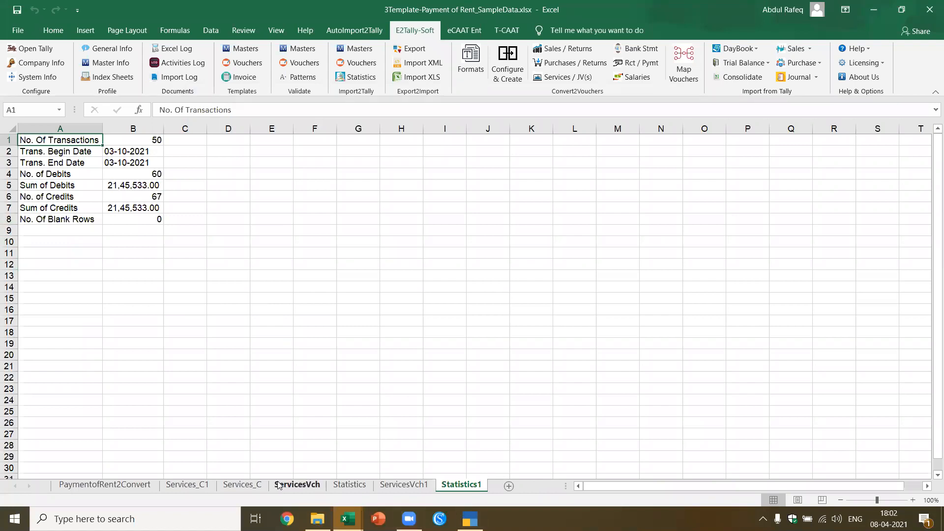
left_click(289, 321)
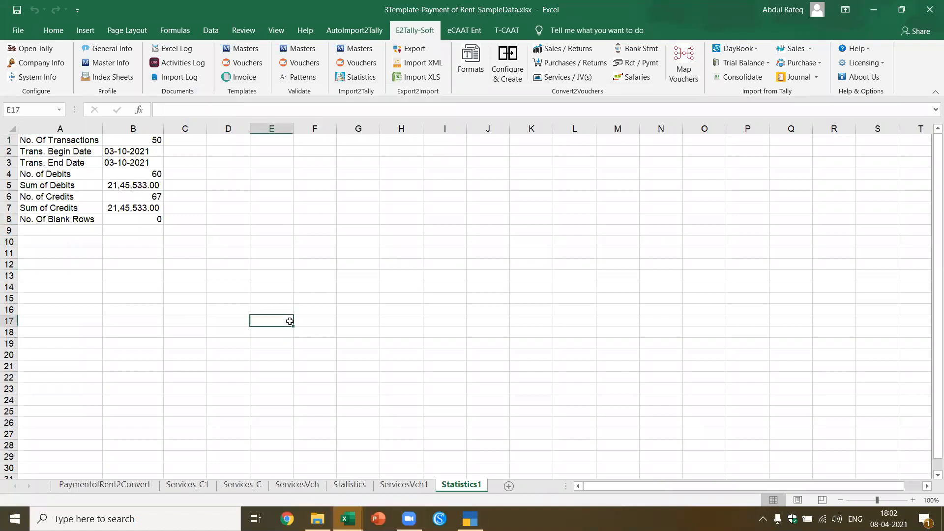
left_click(187, 264)
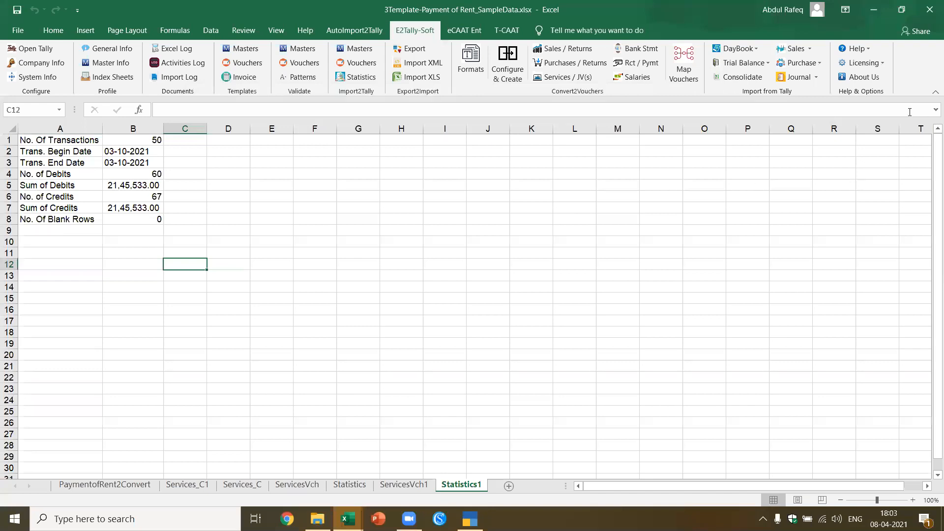
Close the rent payment workbook and the WshopSalesAnalysed workbook
left_click(930, 11)
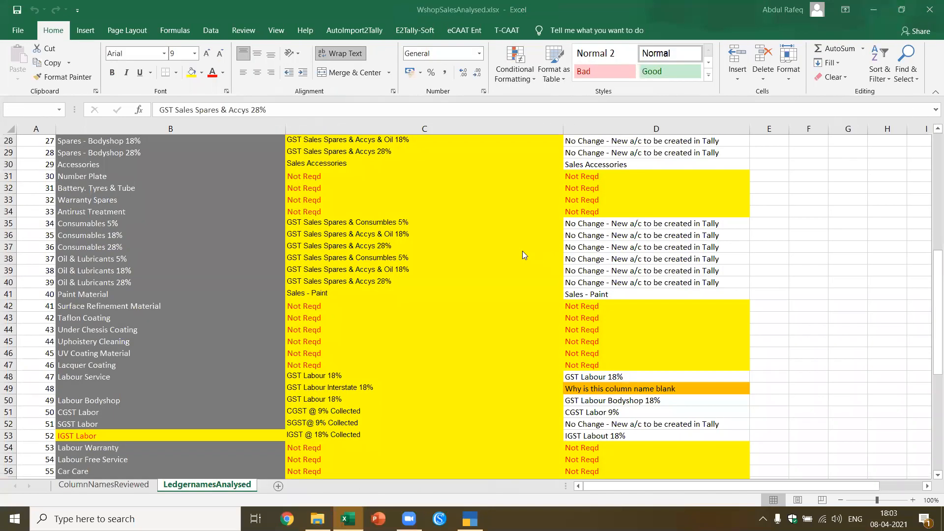
left_click(474, 260)
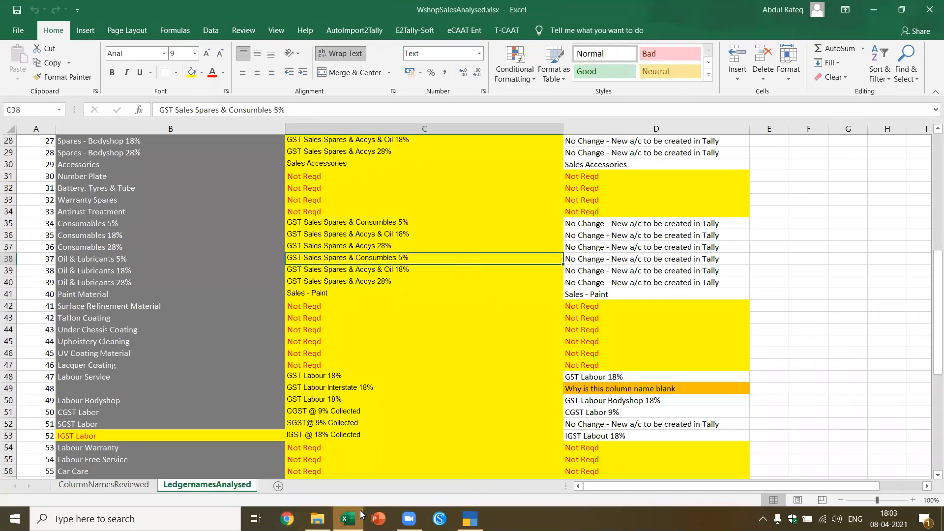
left_click(930, 10)
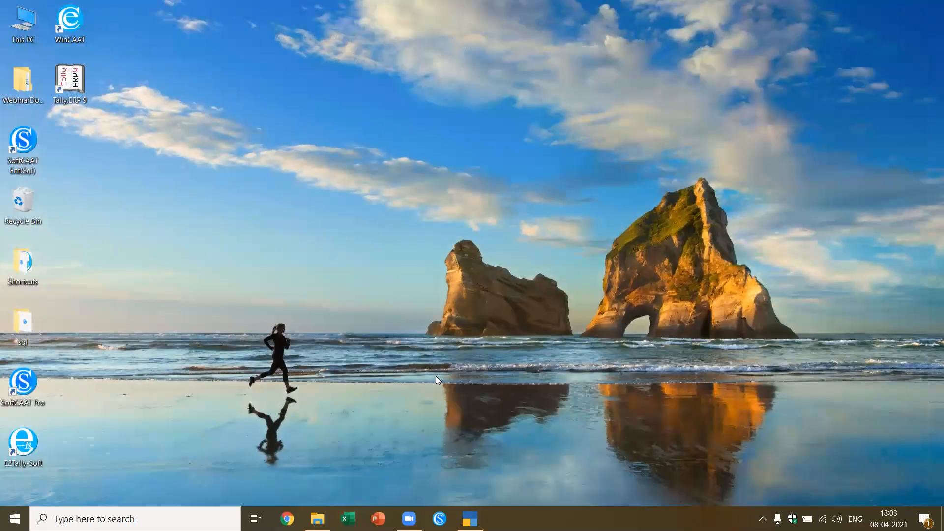